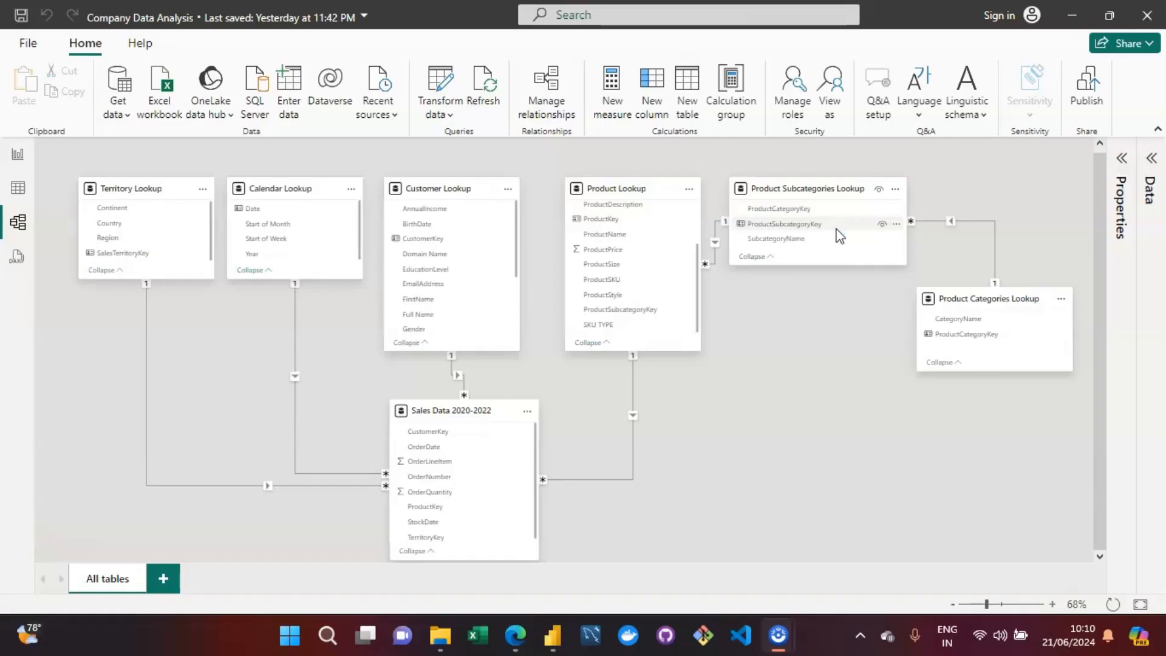
{"action": "left_click", "coordinate": [835, 371]}
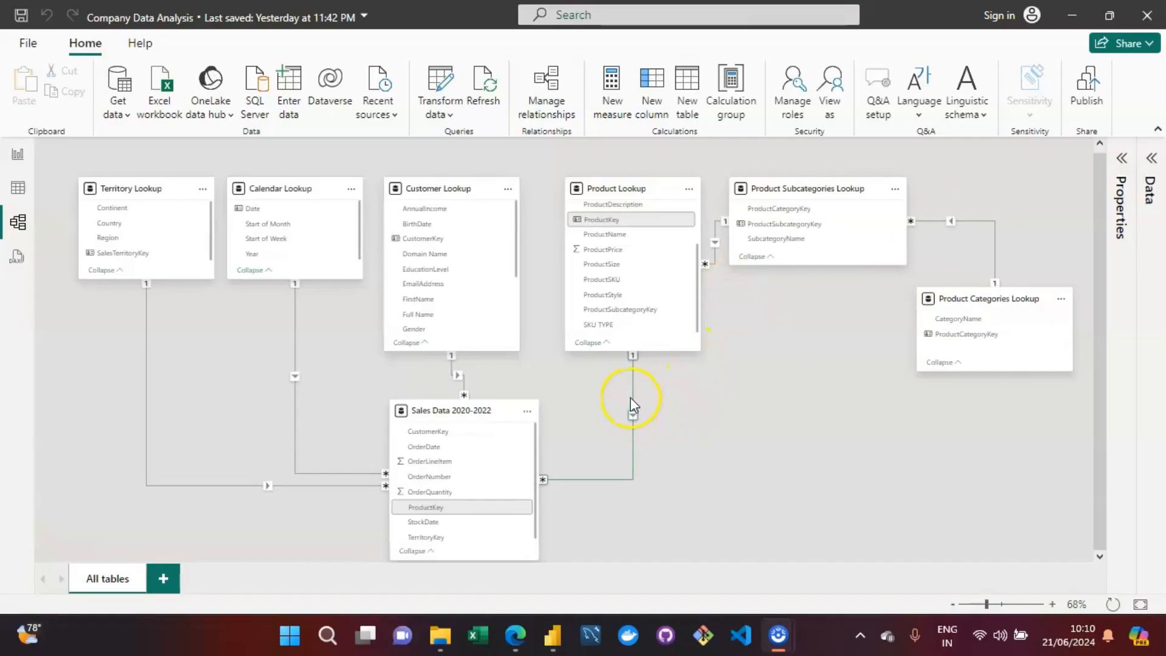
{"action": "double_click", "coordinate": [634, 369]}
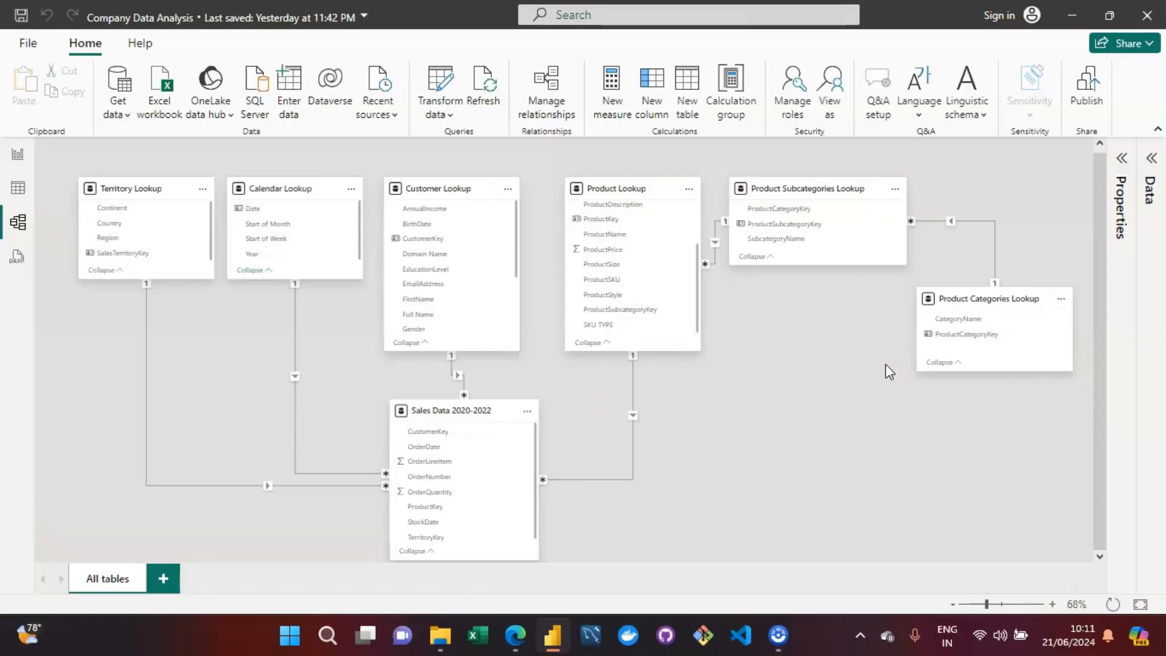
{"action": "left_click", "coordinate": [772, 375]}
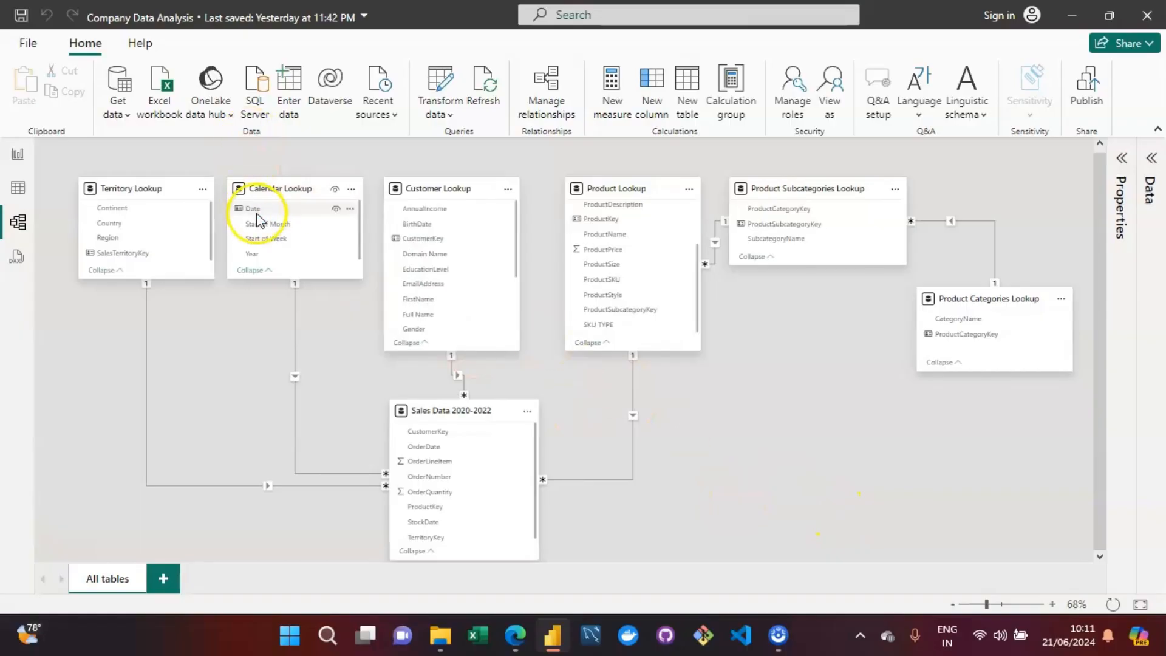
{"action": "mouse_move", "coordinate": [277, 191]}
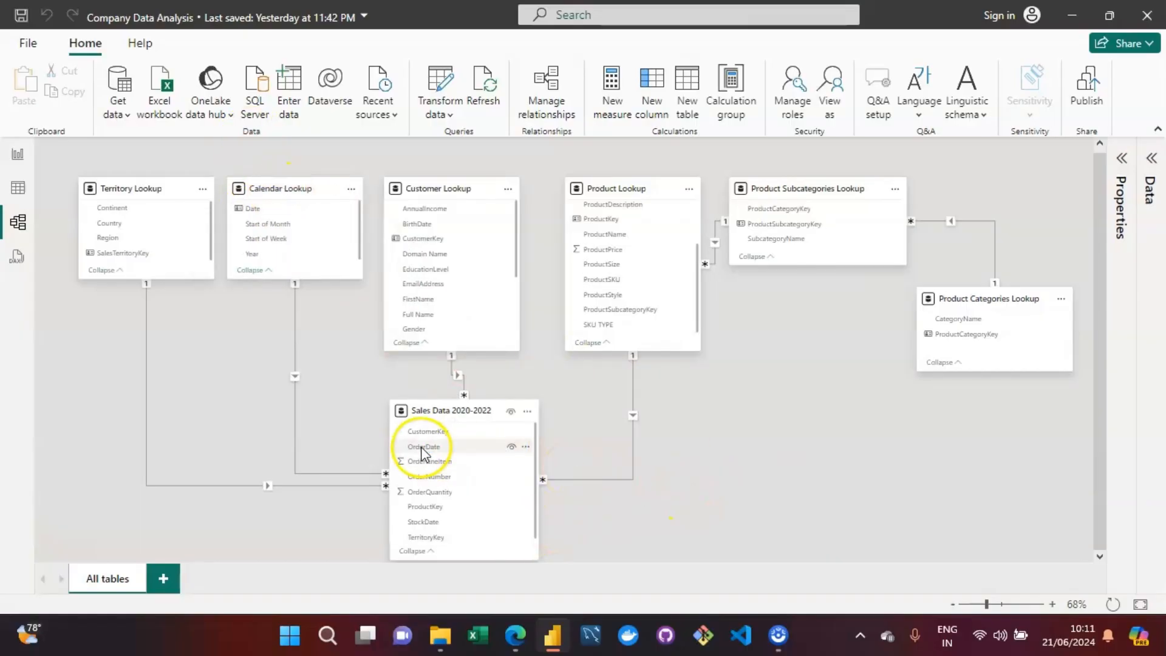
{"action": "left_click", "coordinate": [304, 418]}
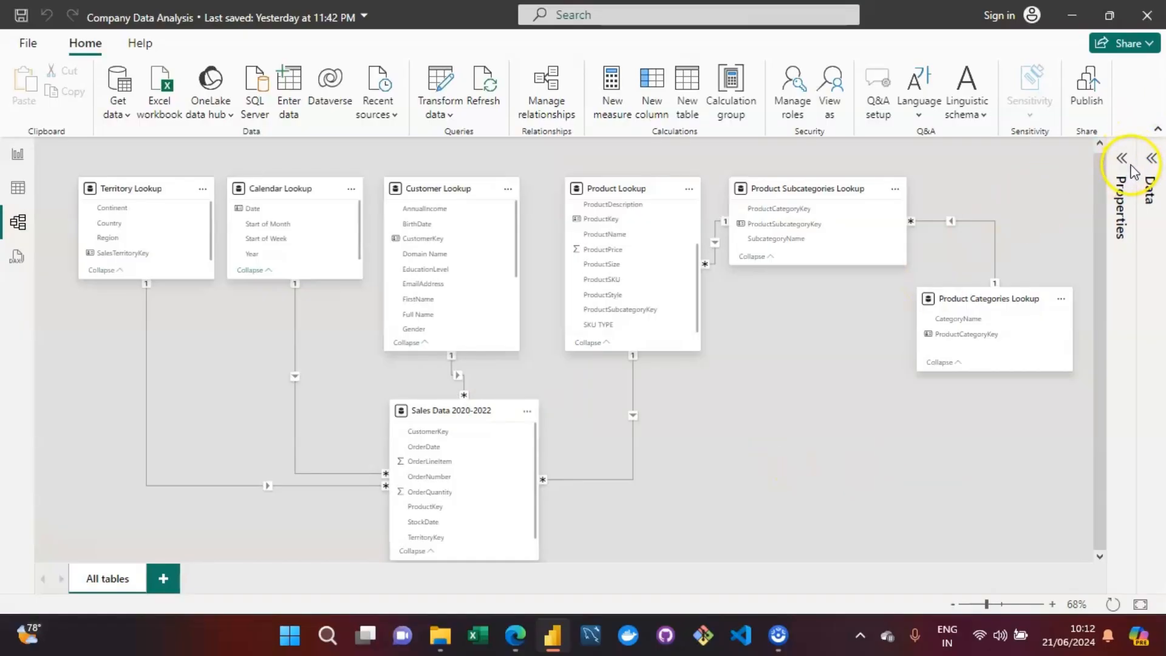
{"action": "left_click", "coordinate": [300, 473]}
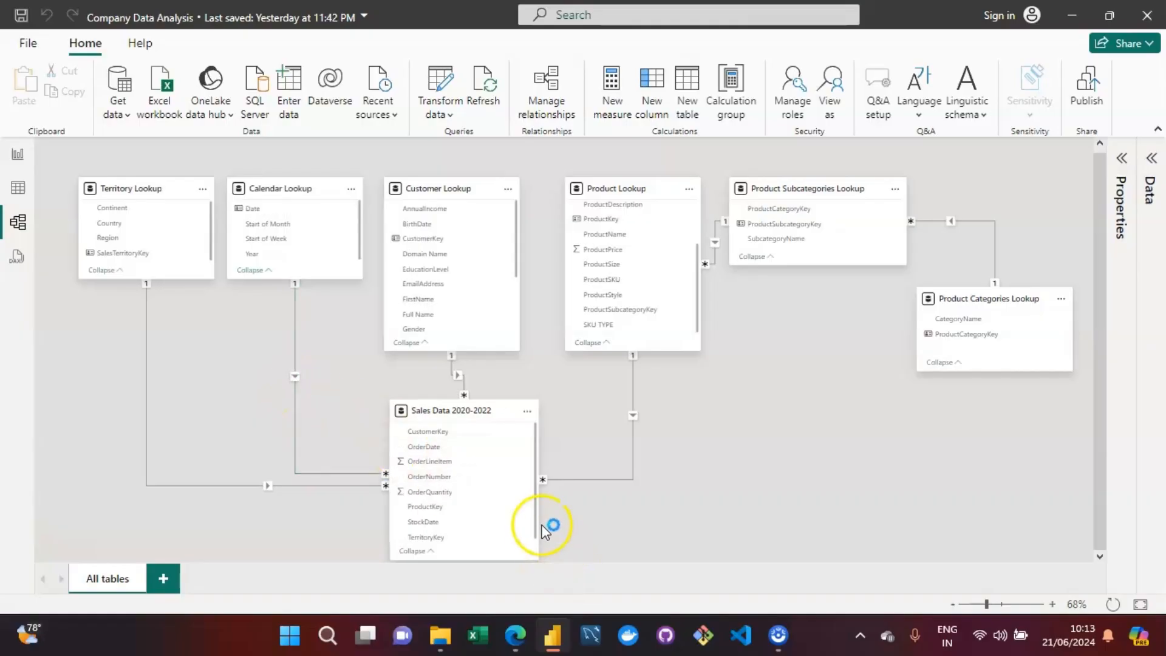
Create an inactive many-to-one relationship from StockDate in Sales Data 2020-2022 to Date in Calendar Lookup, with single cross-filter direction.
{"action": "left_click_drag", "start_coordinate": [436, 525], "coordinate": [268, 209]}
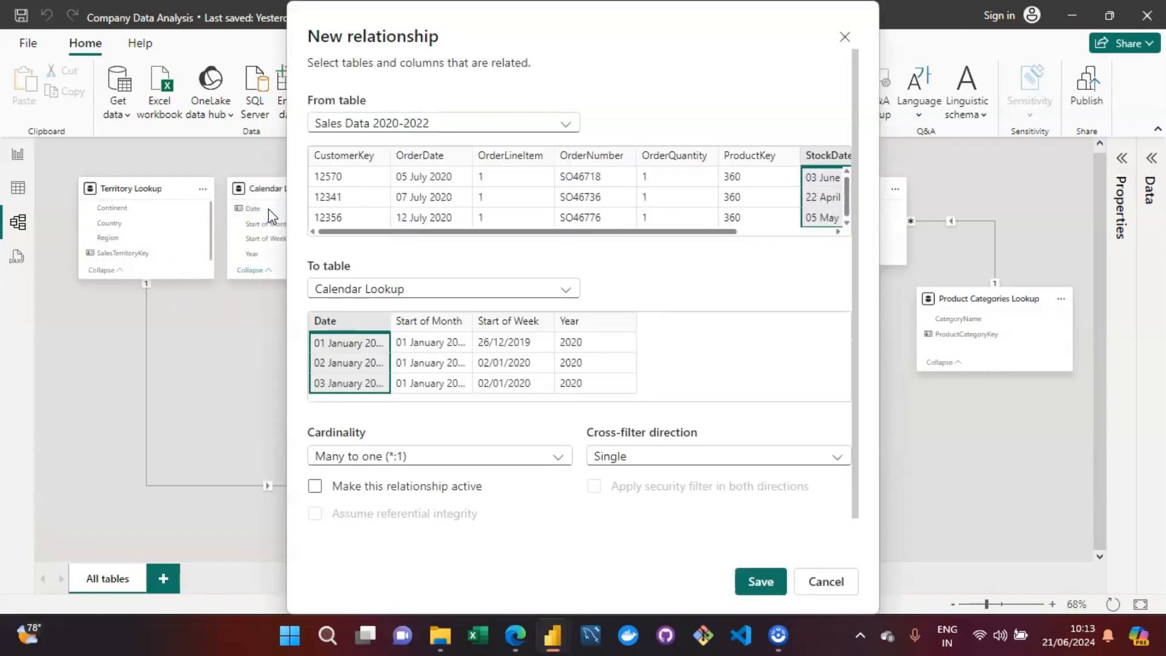
{"action": "left_click", "coordinate": [699, 508]}
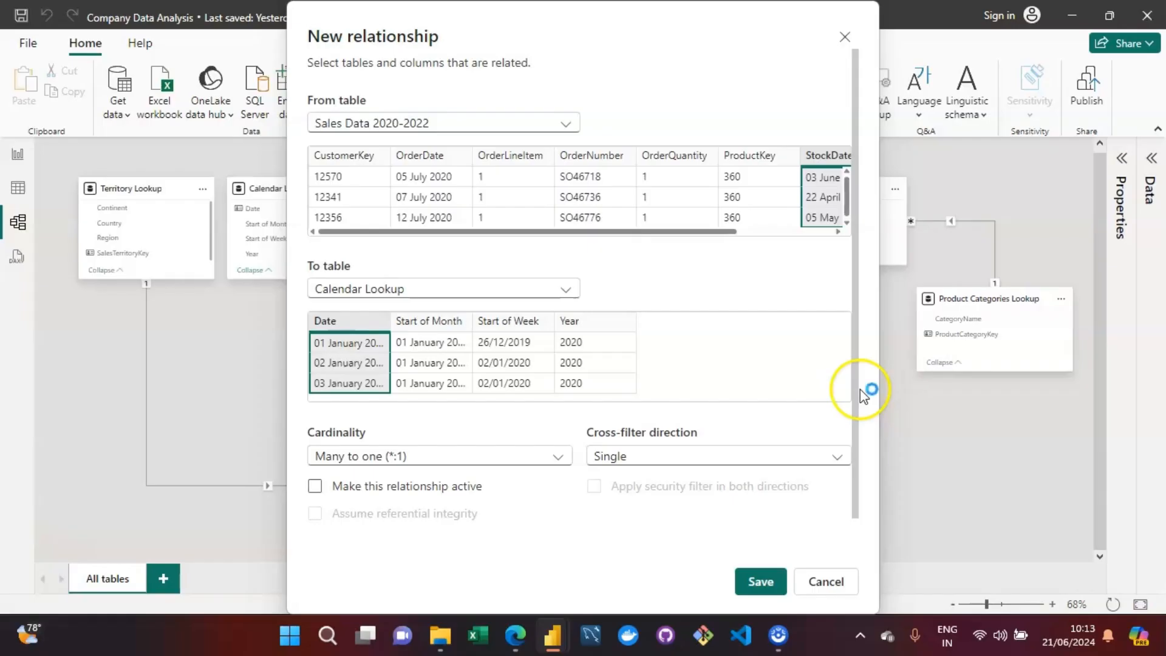
{"action": "left_click_drag", "start_coordinate": [328, 17], "coordinate": [571, 68]}
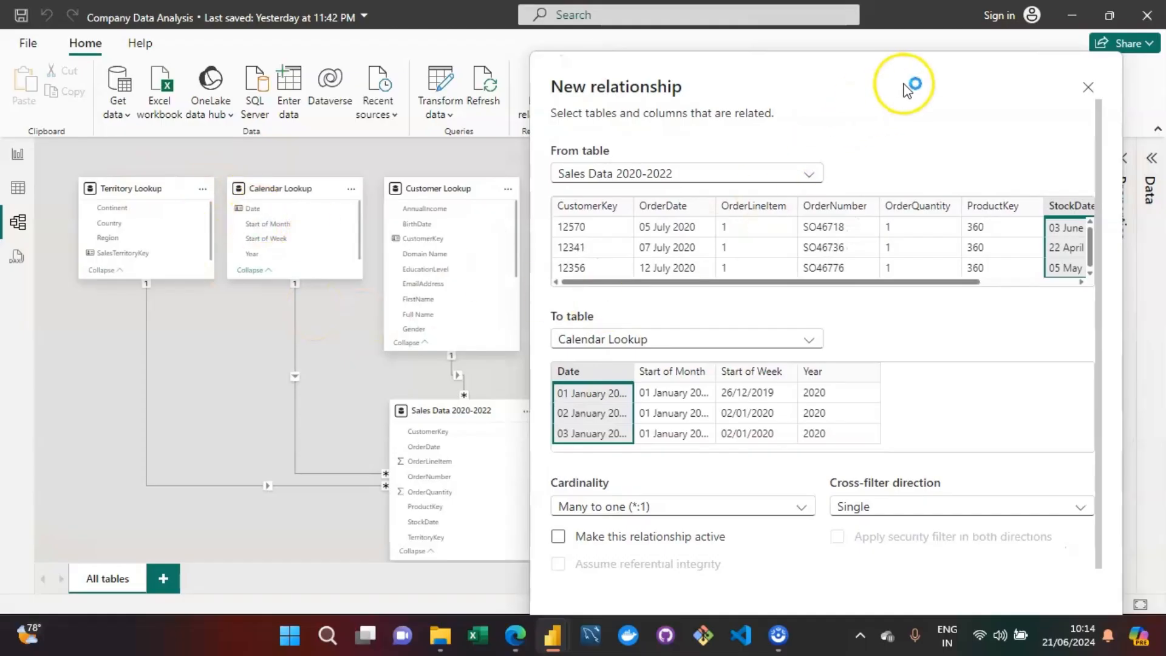
{"action": "left_click_drag", "start_coordinate": [909, 91], "coordinate": [857, 54]}
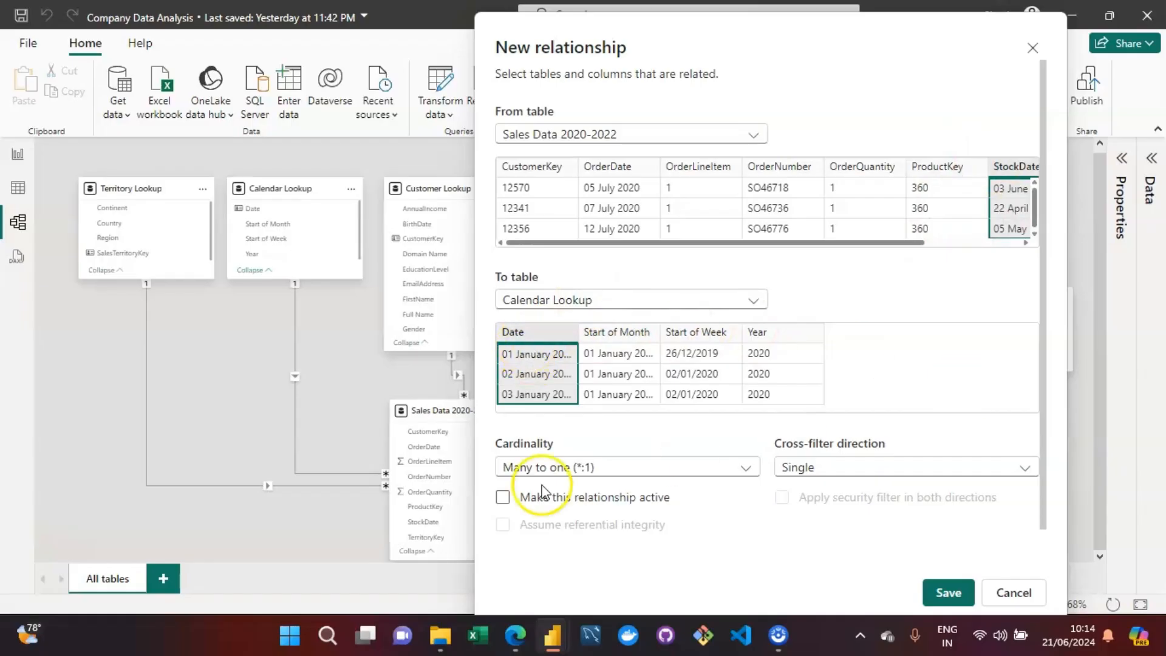
{"action": "left_click", "coordinate": [942, 602]}
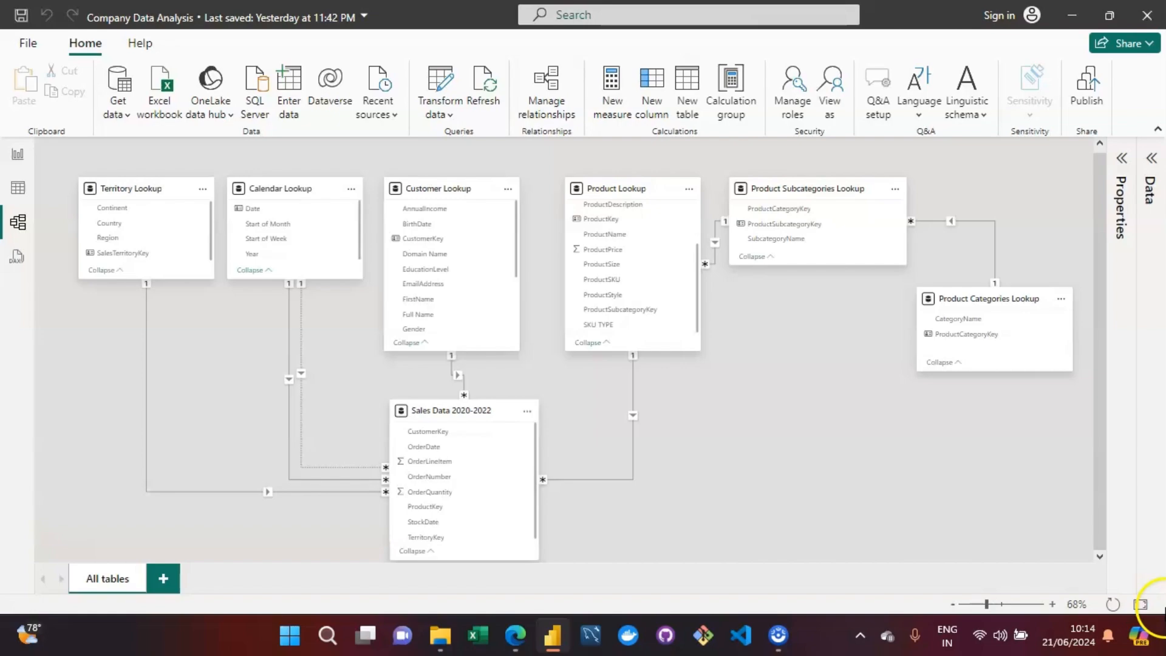
Select the dashed relationship between Calendar Lookup and Sales Data 2020-2022 to examine which columns it joins.
{"action": "left_click", "coordinate": [302, 373]}
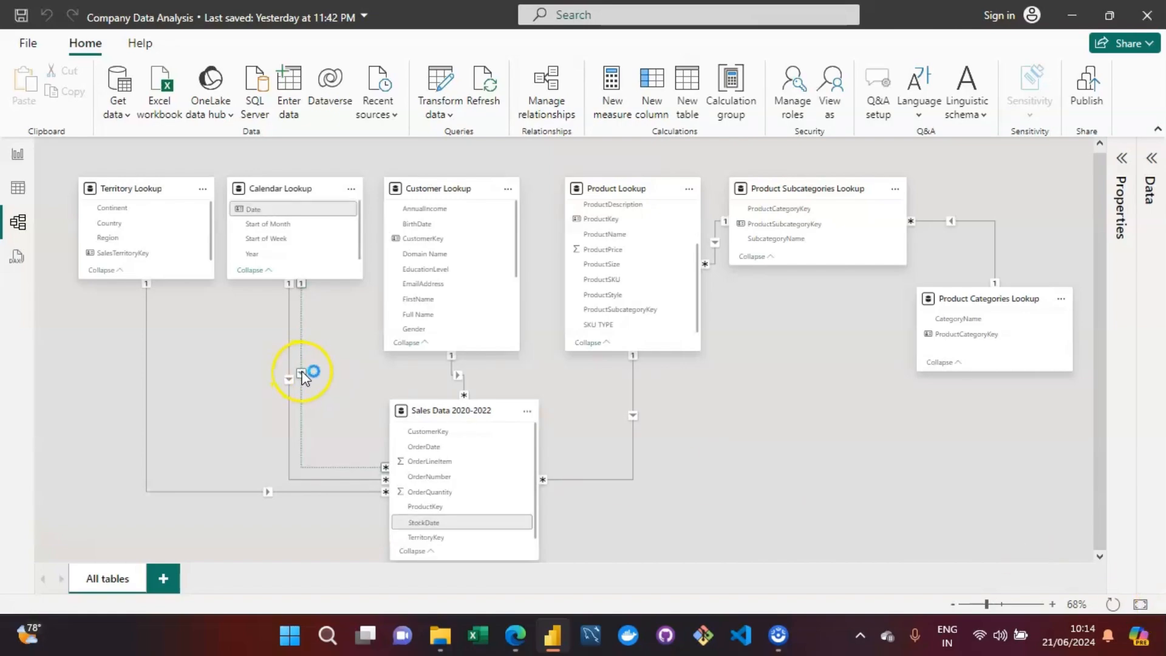
{"action": "left_click", "coordinate": [302, 373]}
{"action": "left_click", "coordinate": [302, 363]}
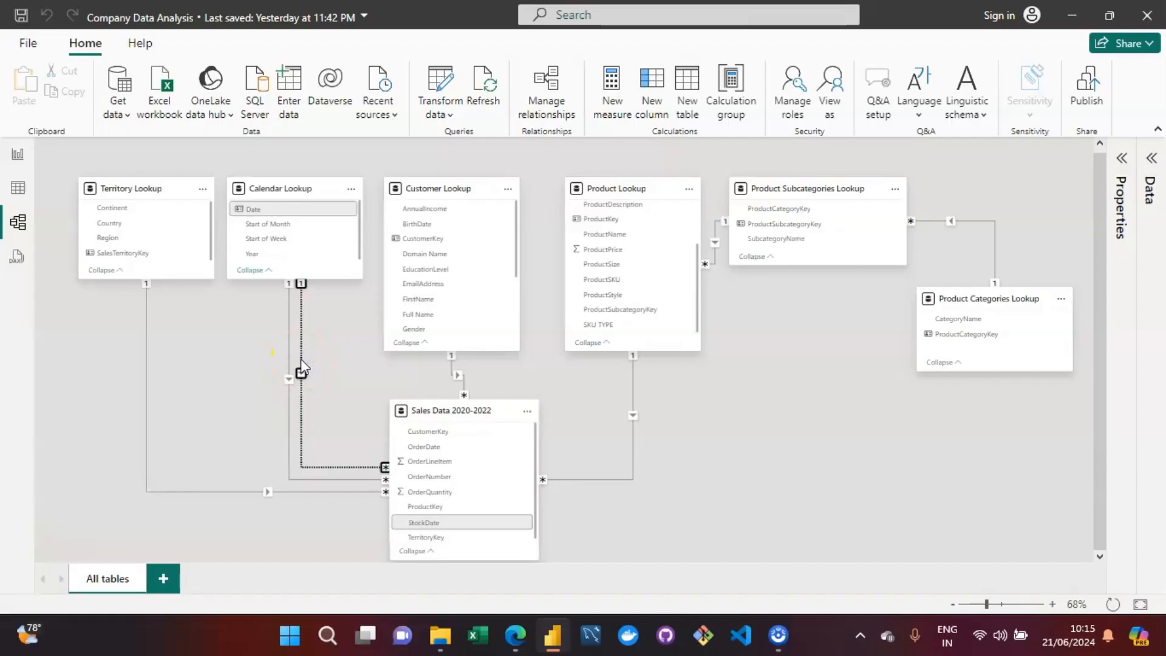
{"action": "left_click", "coordinate": [881, 450]}
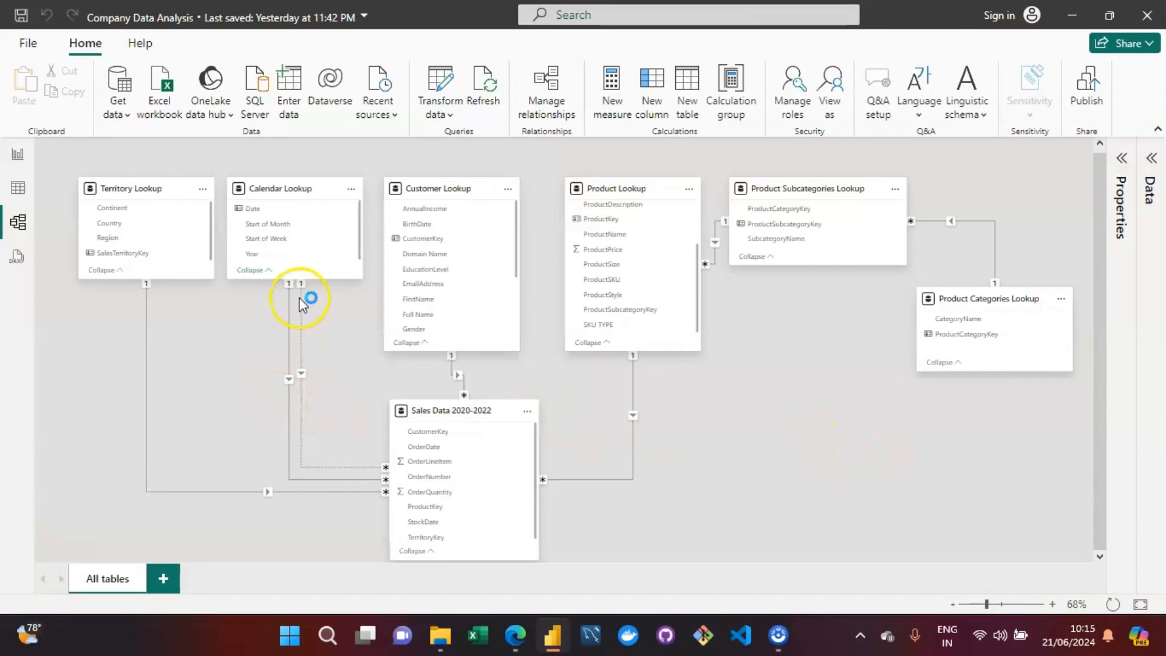
Make the relationship between OrderDate in Sales Data 2020-2022 and Date in Calendar Lookup inactive and save it.
{"action": "left_click", "coordinate": [294, 334]}
{"action": "left_click", "coordinate": [304, 341]}
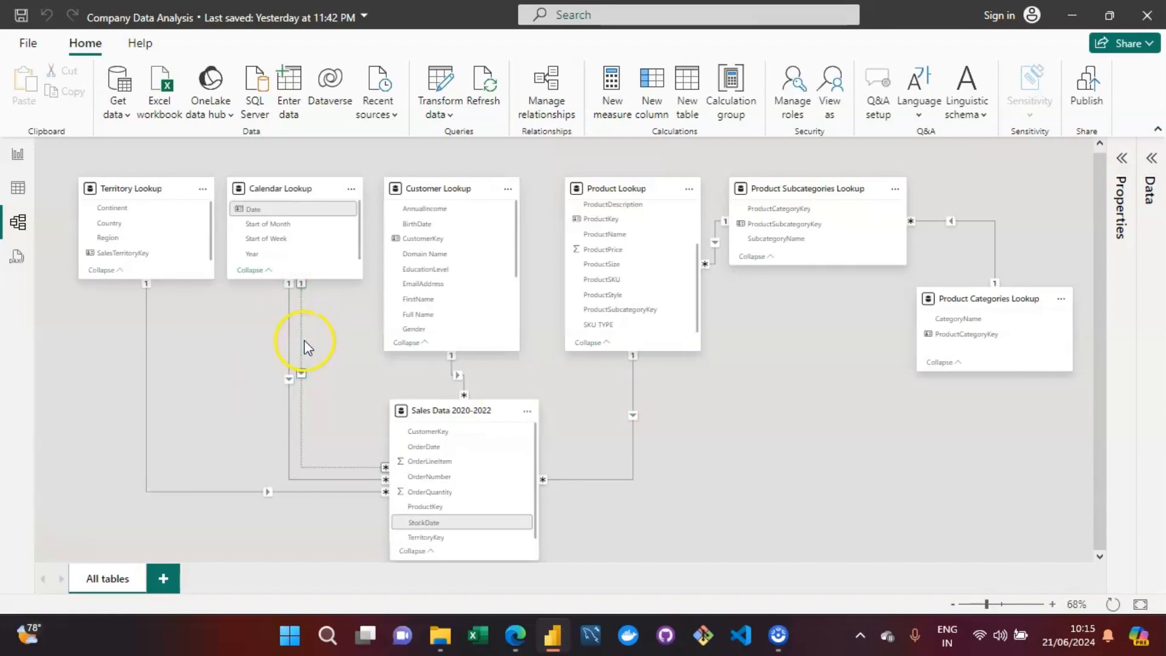
{"action": "left_click", "coordinate": [289, 351]}
{"action": "double_click", "coordinate": [287, 347]}
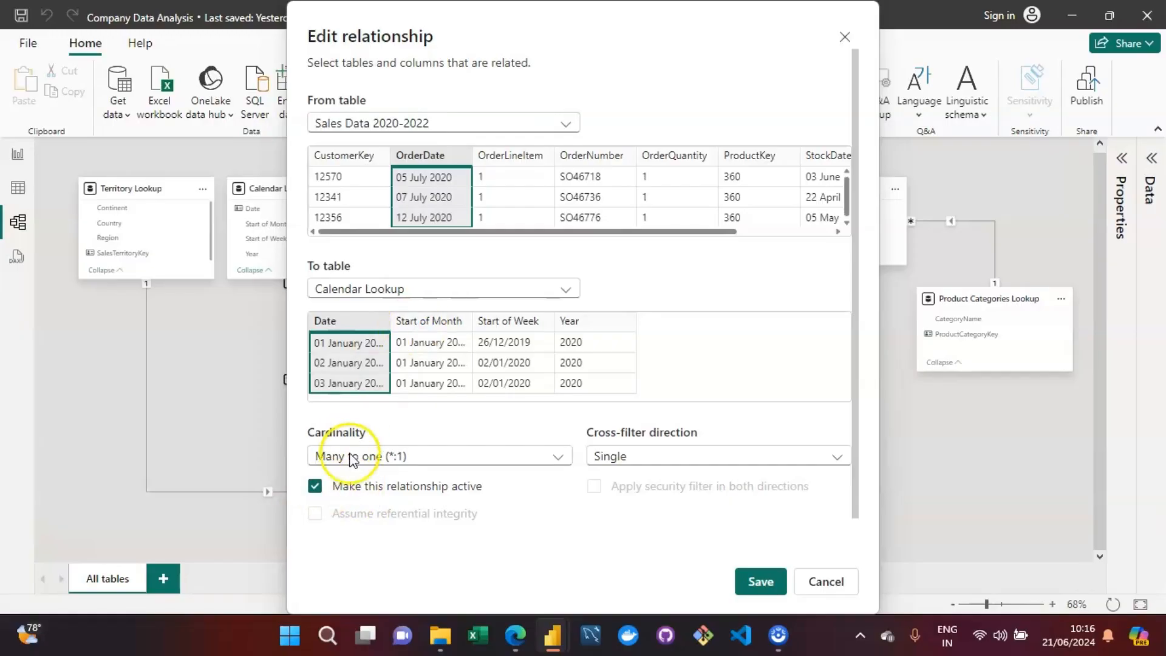
{"action": "left_click", "coordinate": [316, 487]}
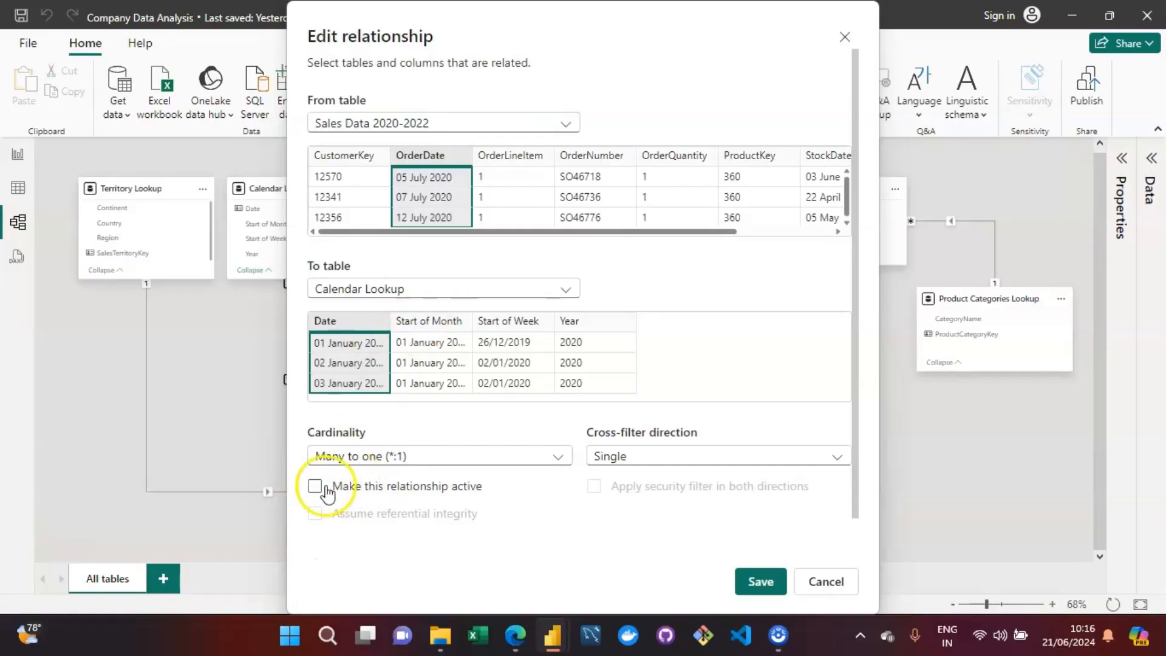
{"action": "left_click", "coordinate": [759, 583]}
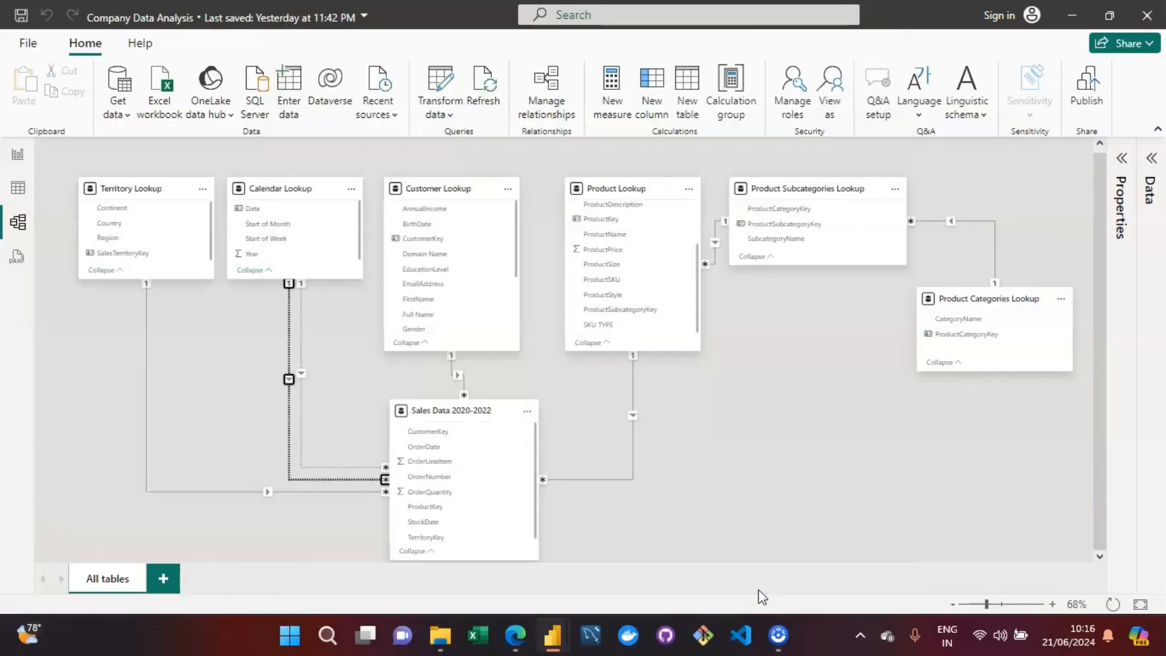
{"action": "left_click", "coordinate": [349, 381]}
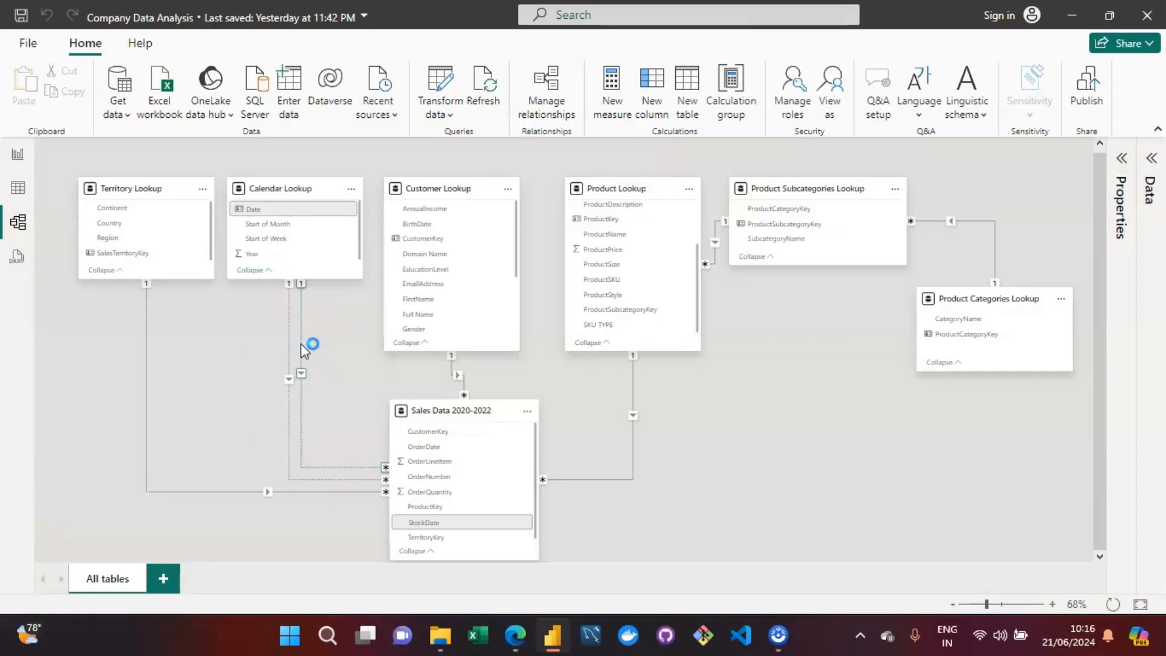
Review the settings of the StockDate relationship to Calendar Lookup in the relationship editor without changing them.
{"action": "double_click", "coordinate": [302, 344]}
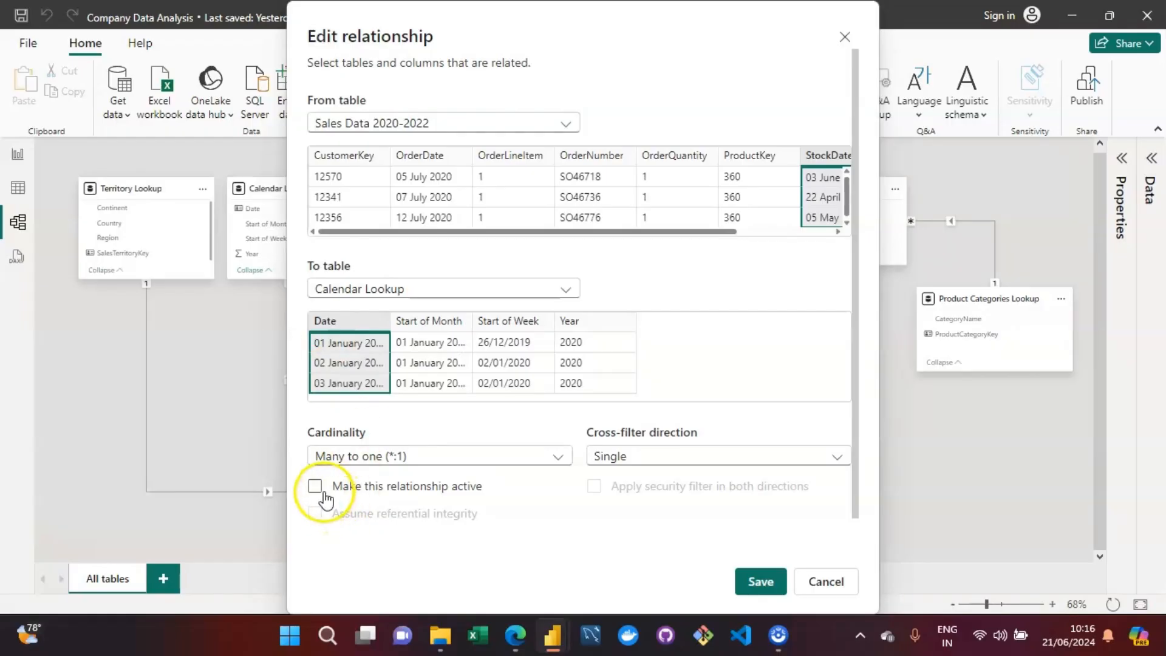
{"action": "left_click", "coordinate": [852, 583]}
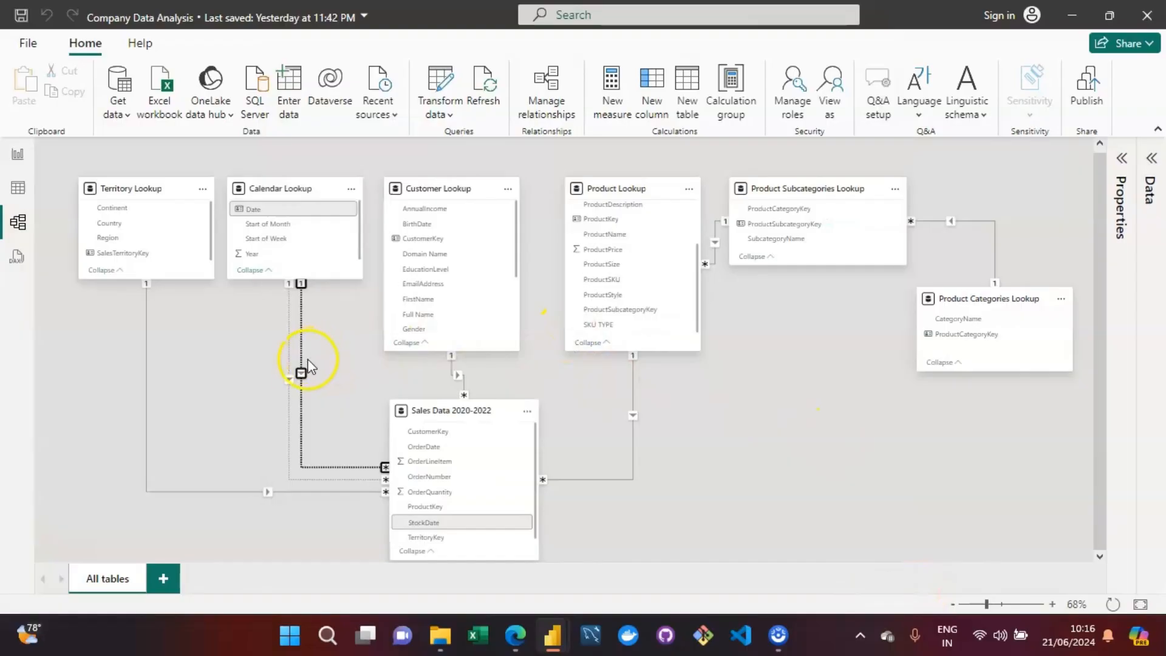
{"action": "left_click", "coordinate": [366, 401]}
Make the StockDate relationship to the Calendar Lookup date active through its properties and apply the change.
{"action": "left_click", "coordinate": [305, 338]}
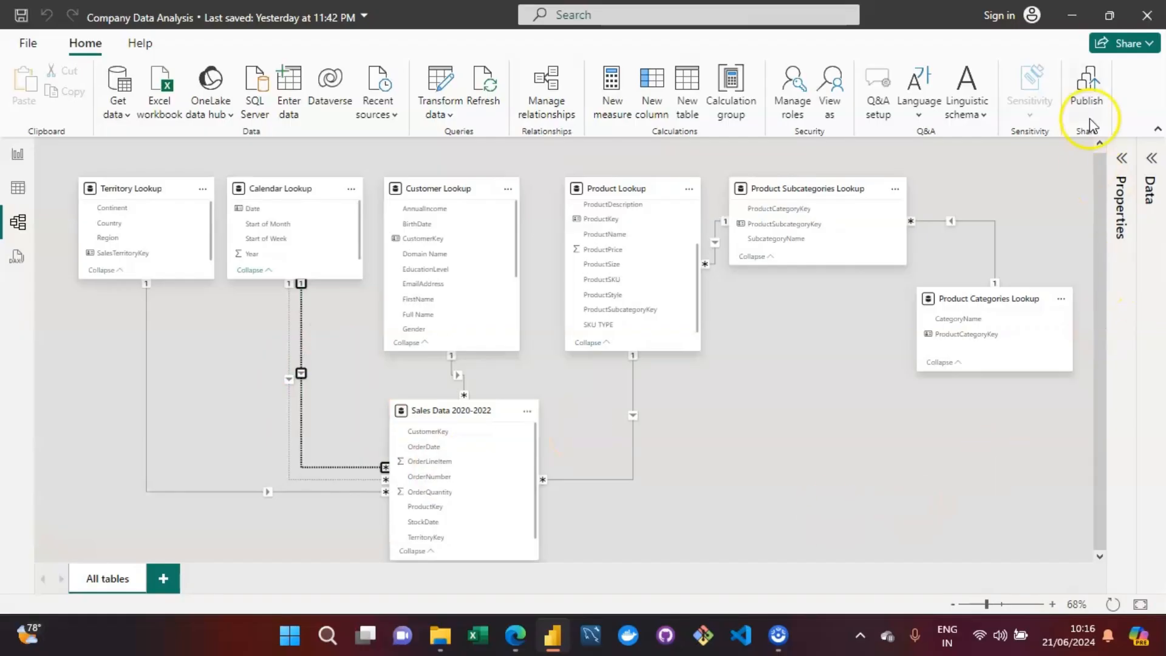
{"action": "left_click", "coordinate": [1122, 159]}
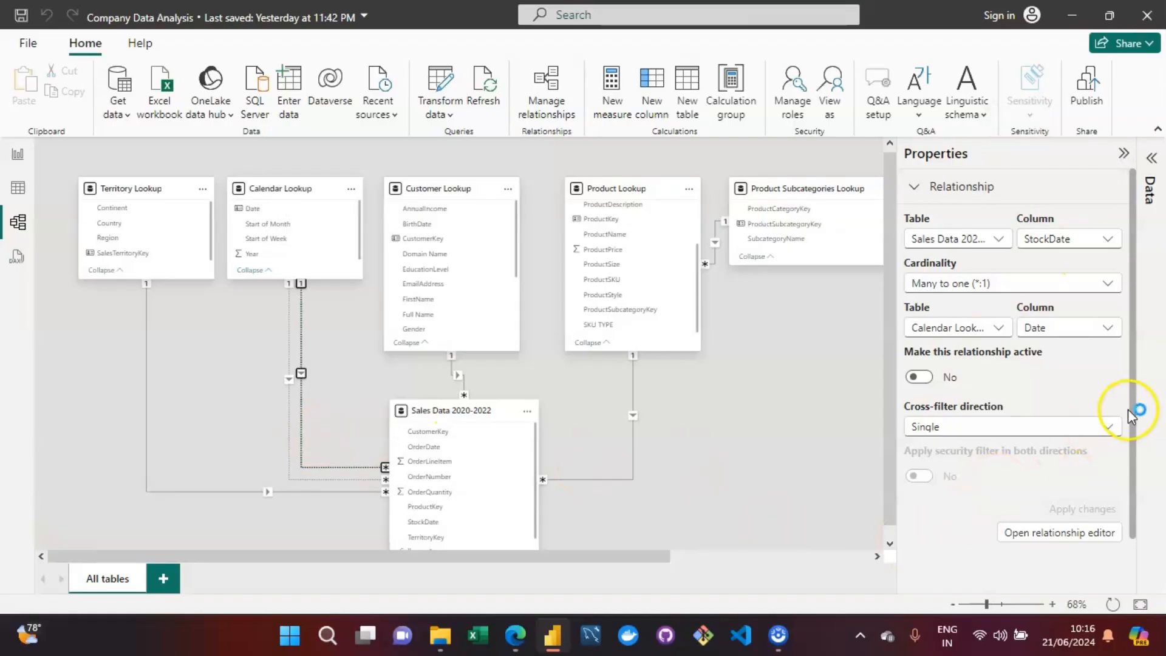
{"action": "left_click", "coordinate": [920, 377]}
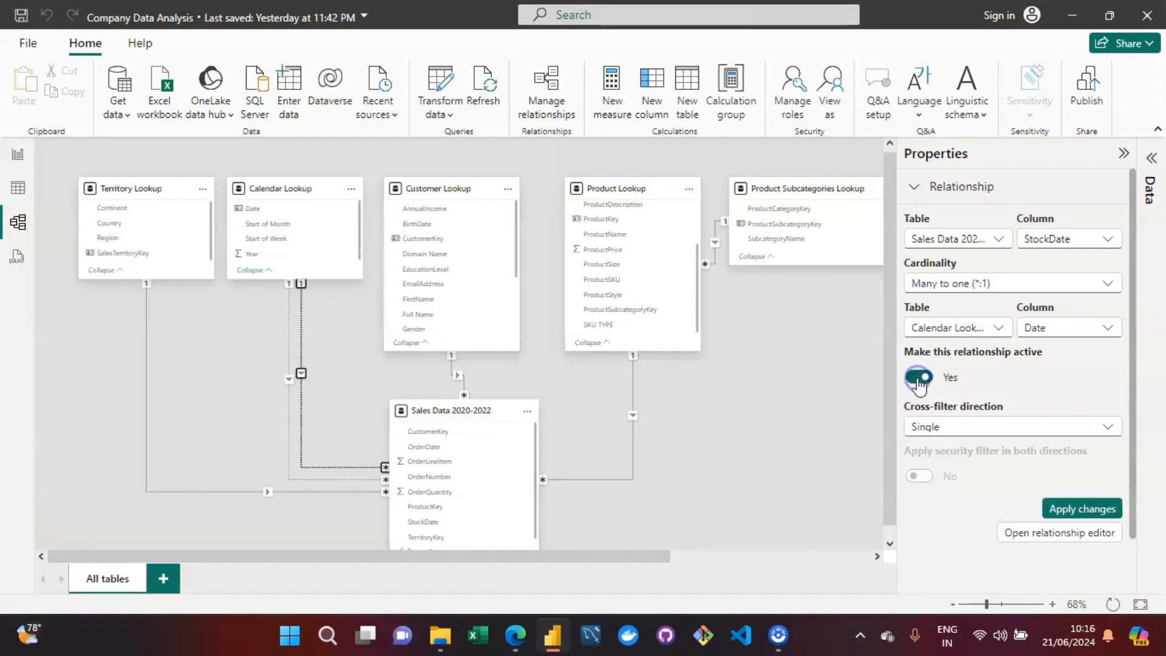
{"action": "left_click", "coordinate": [1081, 512]}
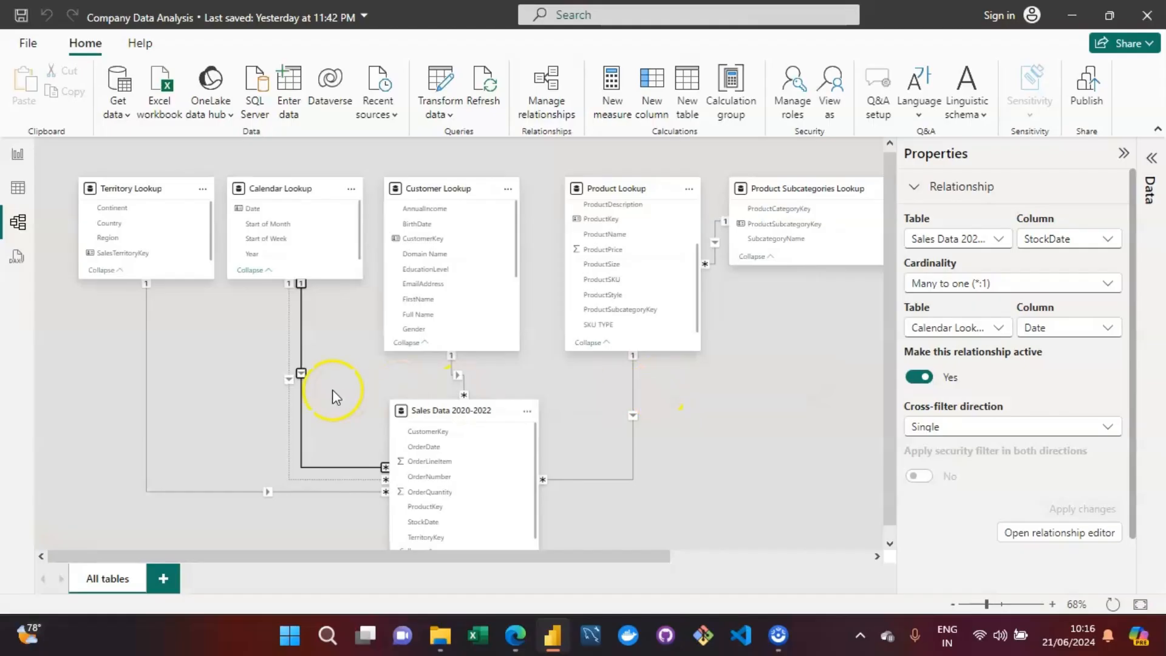
{"action": "left_click", "coordinate": [358, 358]}
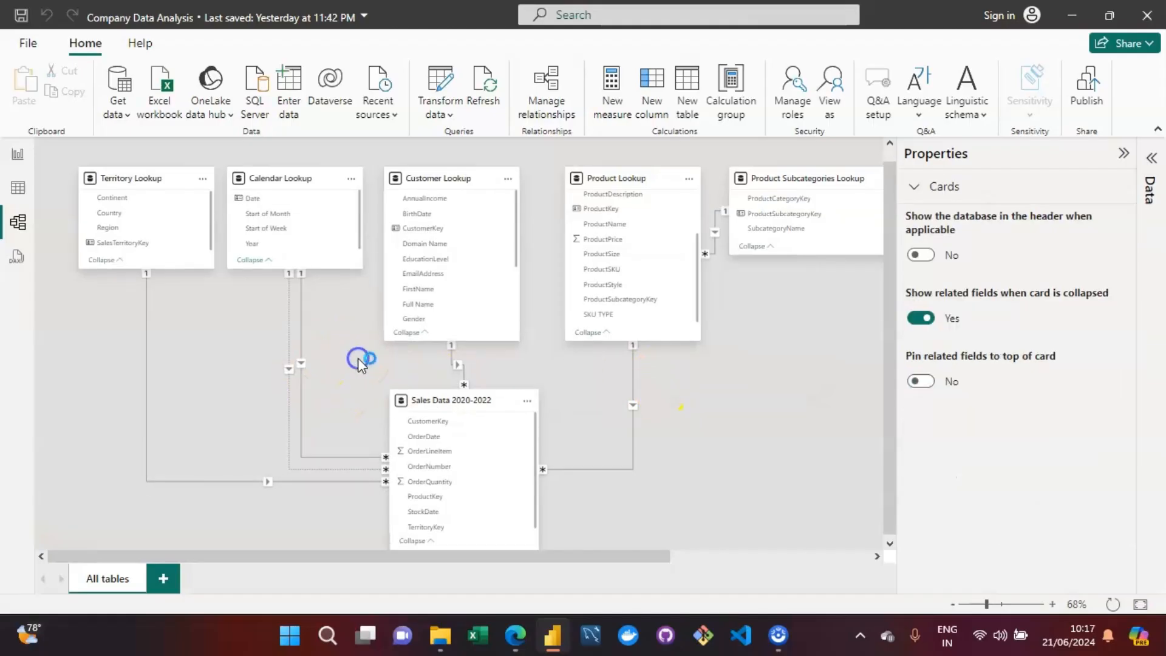
Try to make the OrderDate relationship to Calendar Lookup active while the StockDate relationship is active.
{"action": "double_click", "coordinate": [288, 411]}
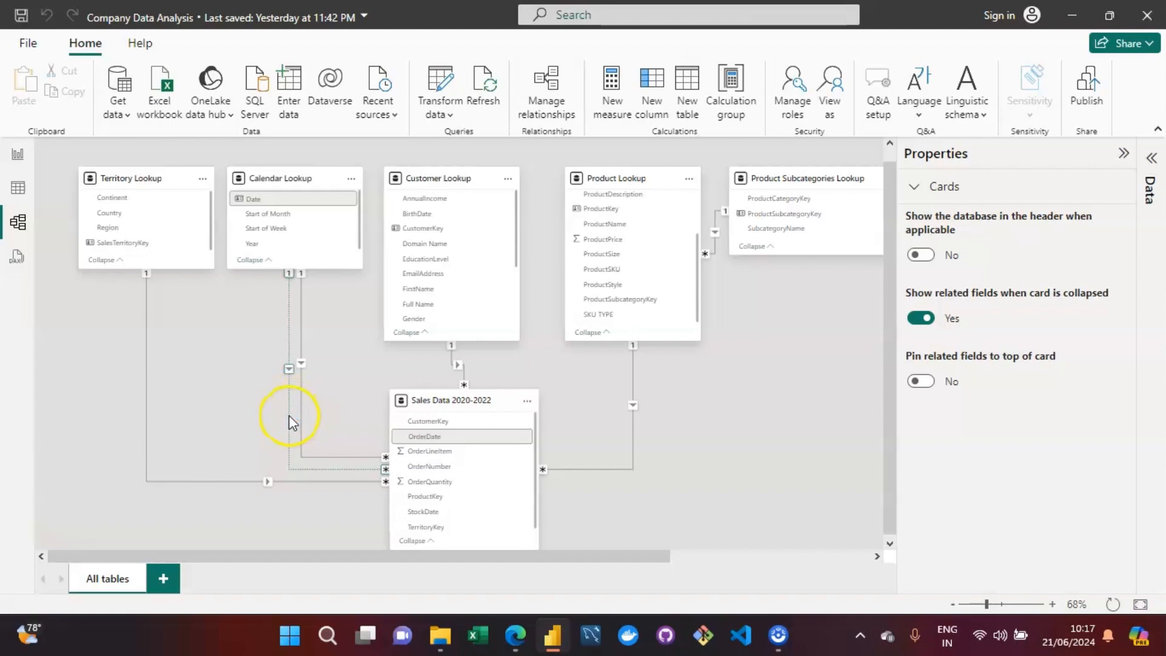
{"action": "double_click", "coordinate": [290, 421]}
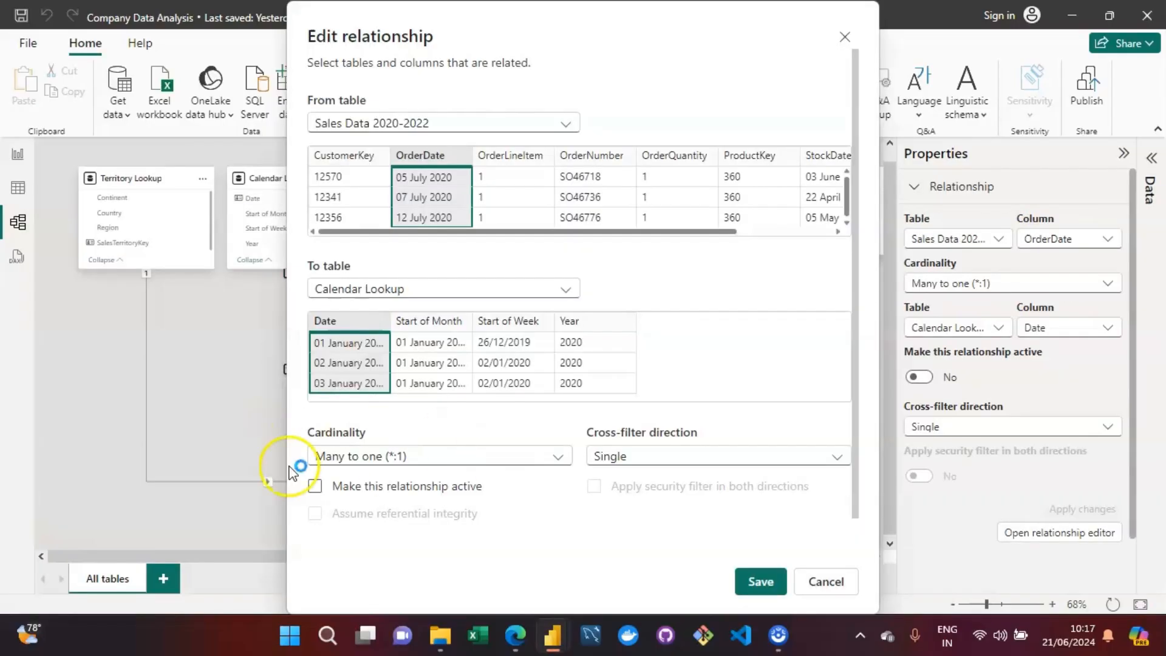
{"action": "left_click", "coordinate": [315, 486]}
{"action": "left_click", "coordinate": [763, 581]}
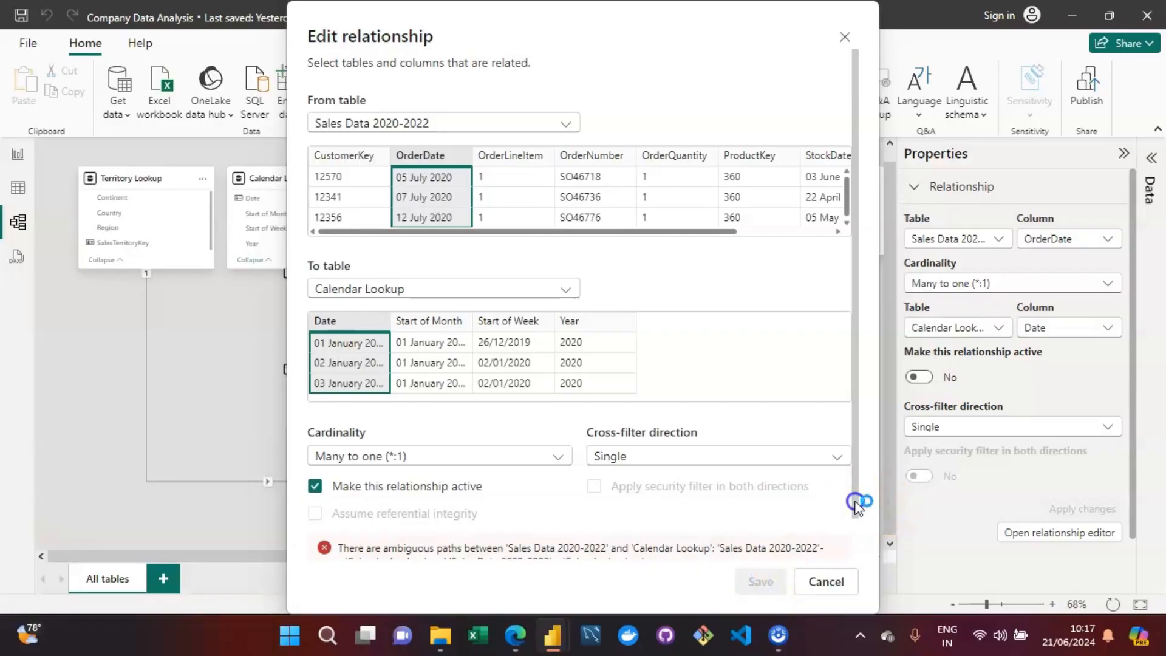
{"action": "left_click_drag", "start_coordinate": [856, 503], "coordinate": [851, 545]}
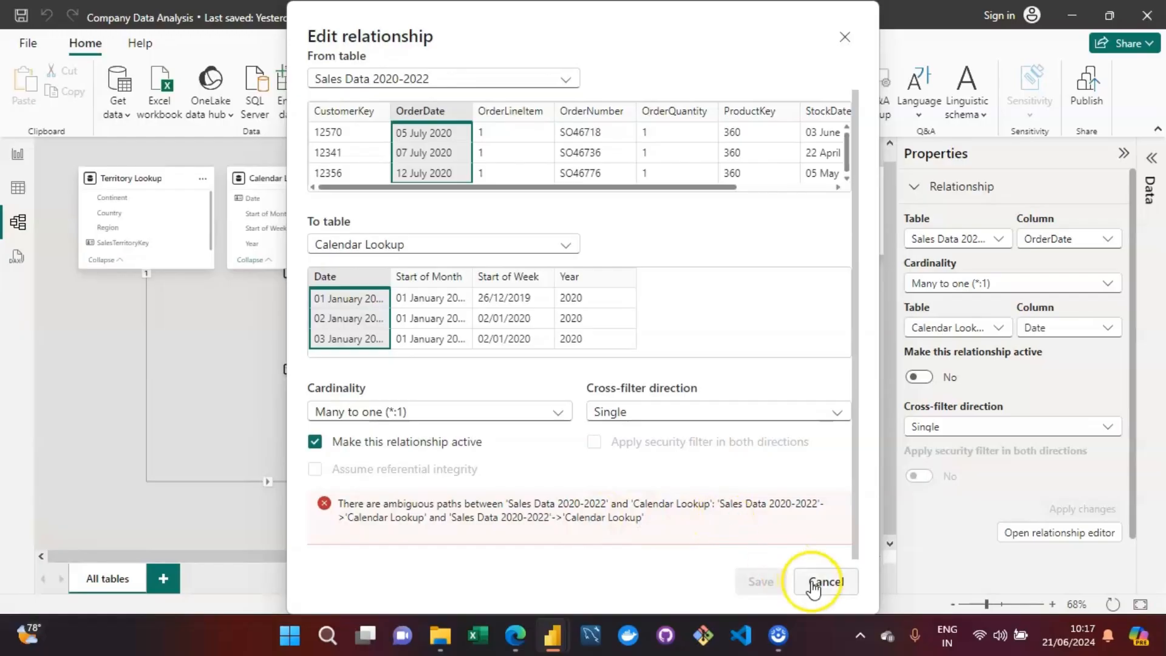
{"action": "left_click", "coordinate": [820, 582]}
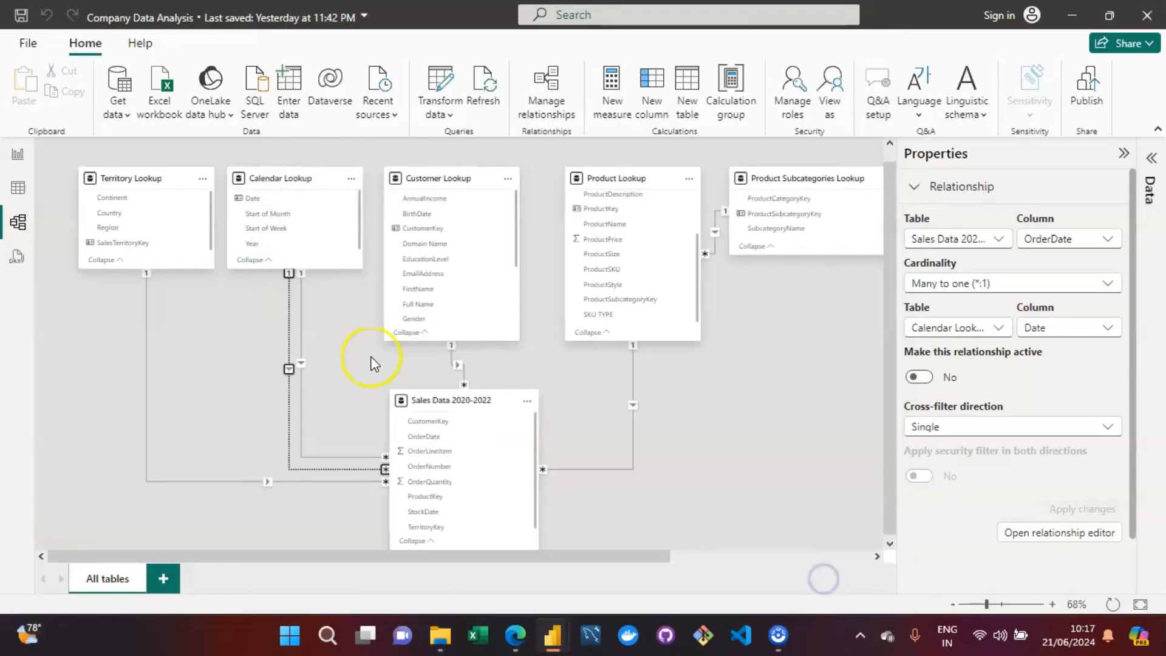
Check the StockDate relationship to Calendar Lookup in the relationship editor, then make it inactive through its properties and apply the change.
{"action": "left_click", "coordinate": [301, 342]}
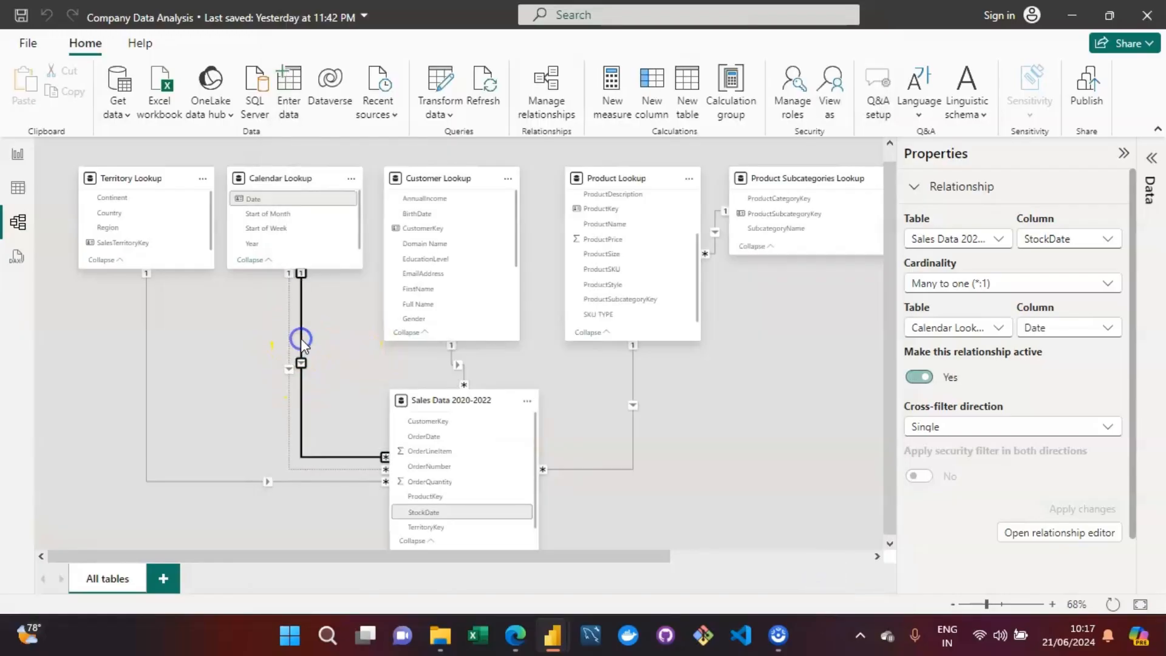
{"action": "double_click", "coordinate": [301, 341]}
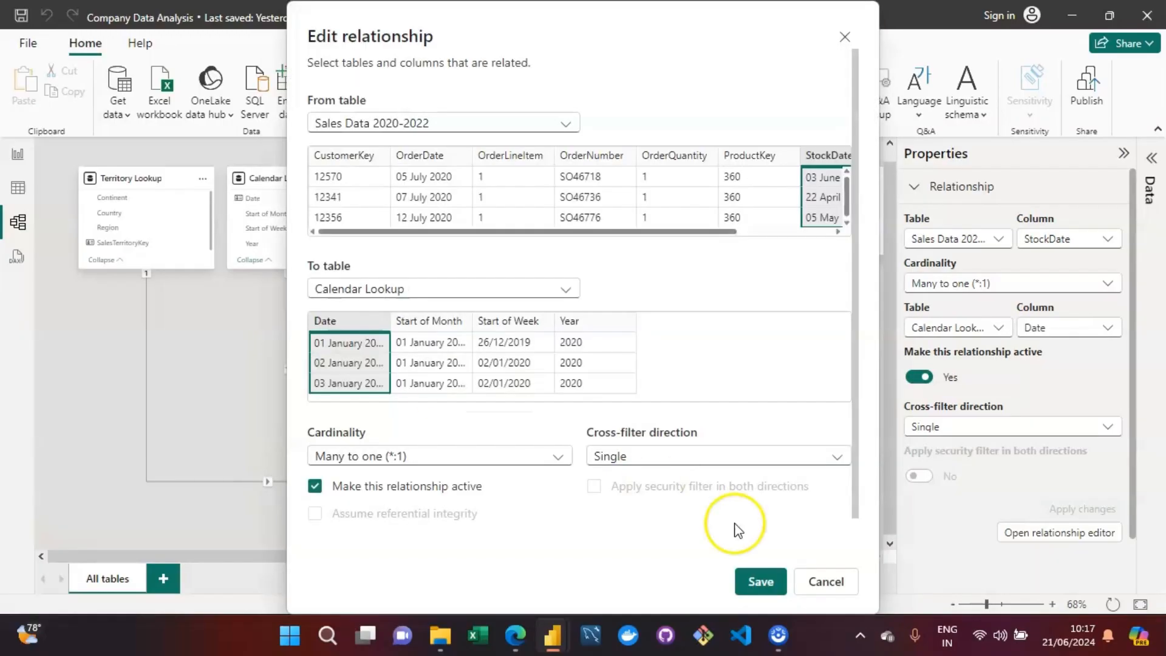
{"action": "left_click", "coordinate": [836, 585]}
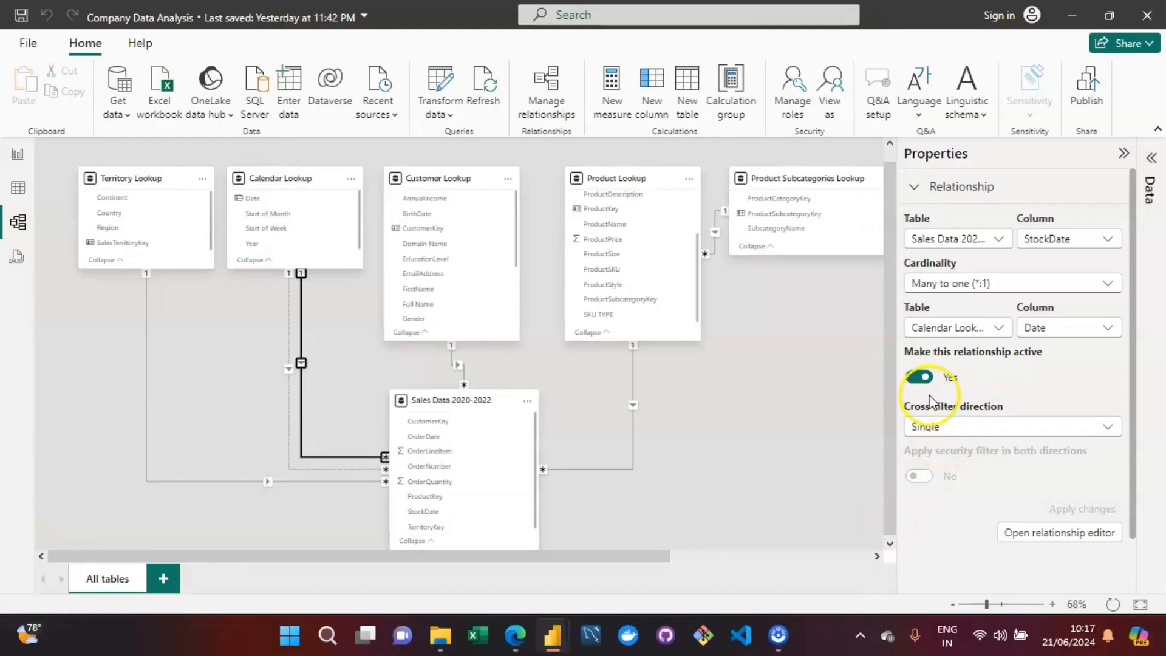
{"action": "left_click", "coordinate": [919, 378]}
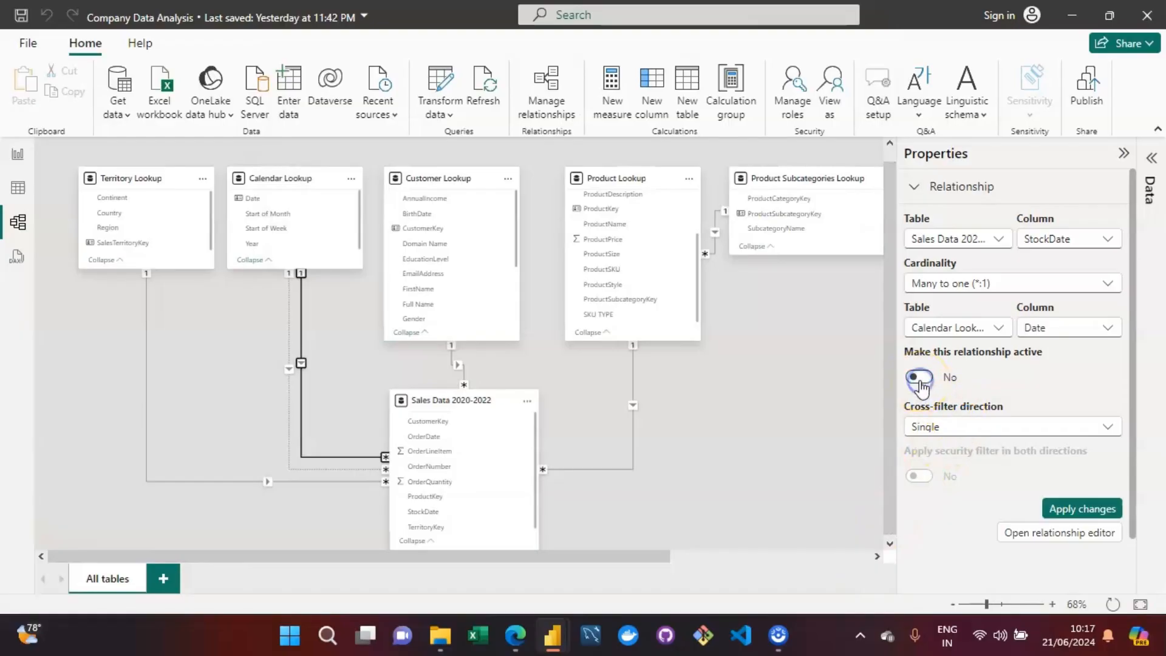
{"action": "left_click", "coordinate": [1074, 512]}
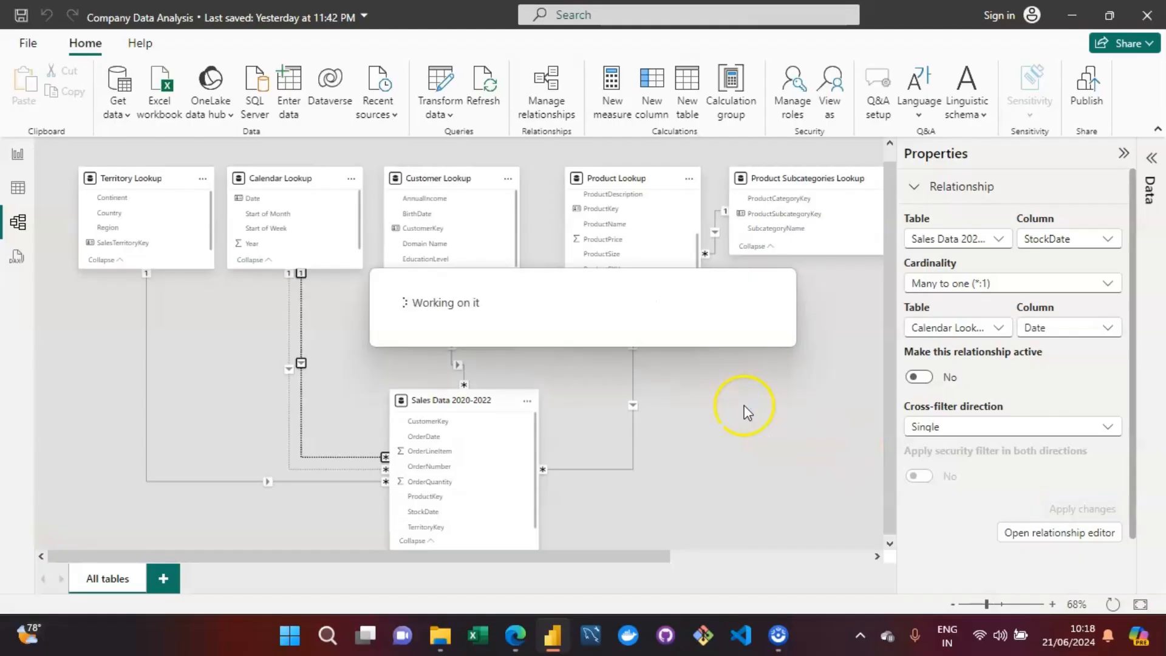
{"action": "left_click", "coordinate": [695, 404]}
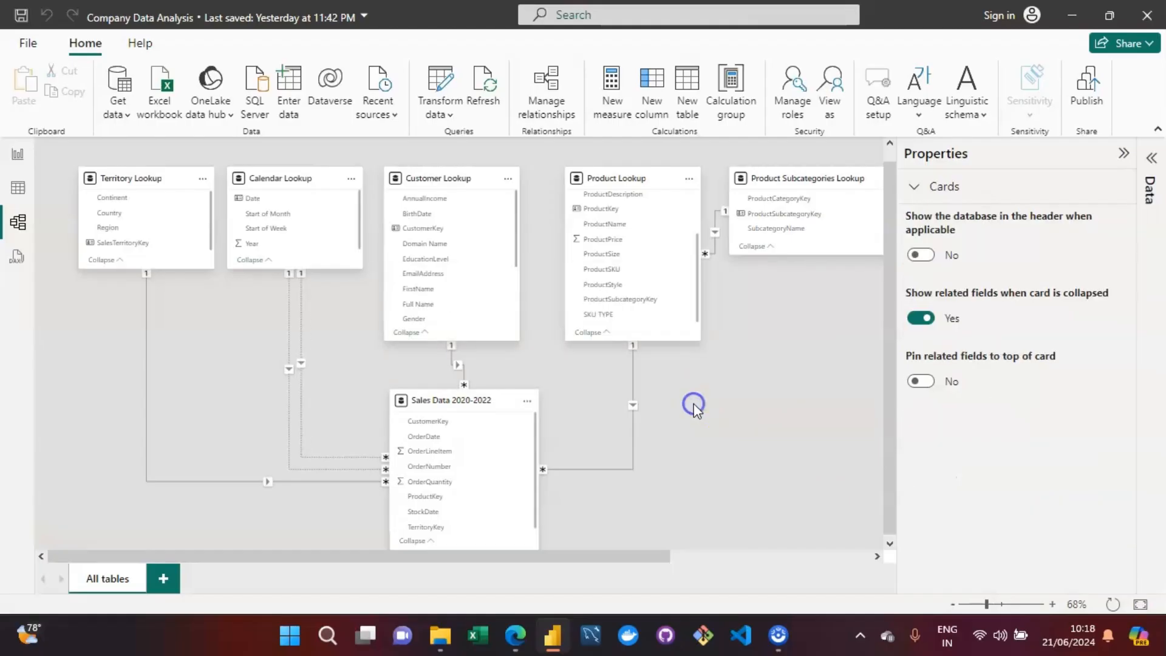
Make the OrderDate relationship between Sales Data 2020-2022 and Calendar Lookup active and apply the change.
{"action": "left_click", "coordinate": [290, 340]}
{"action": "left_click", "coordinate": [919, 376]}
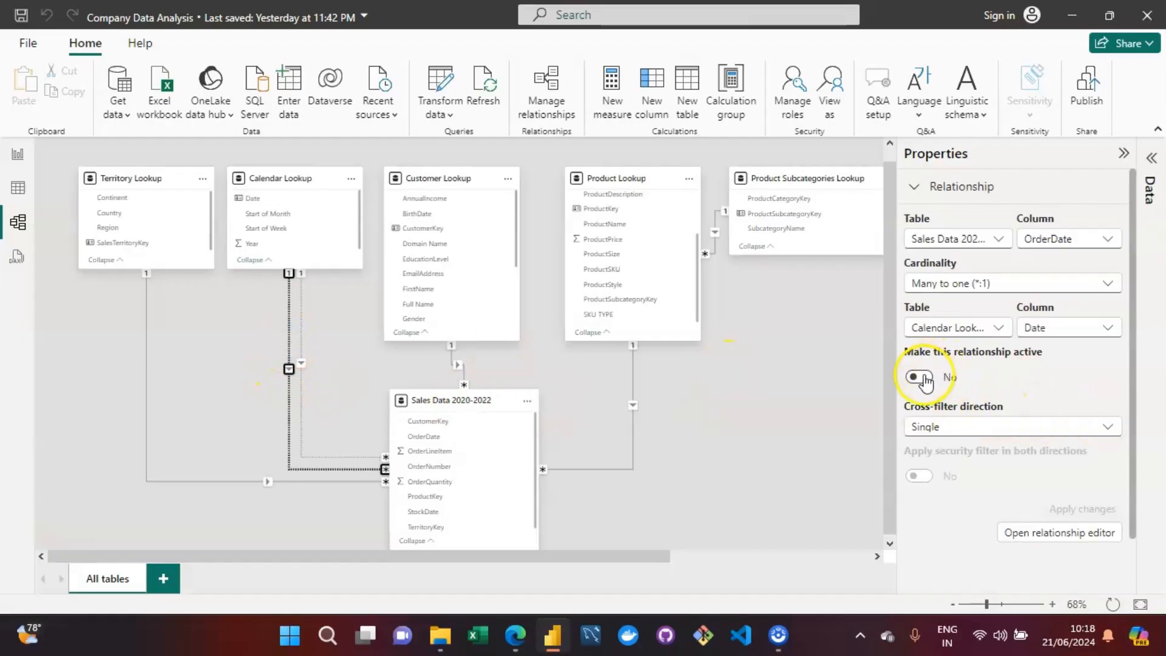
{"action": "left_click", "coordinate": [1082, 516]}
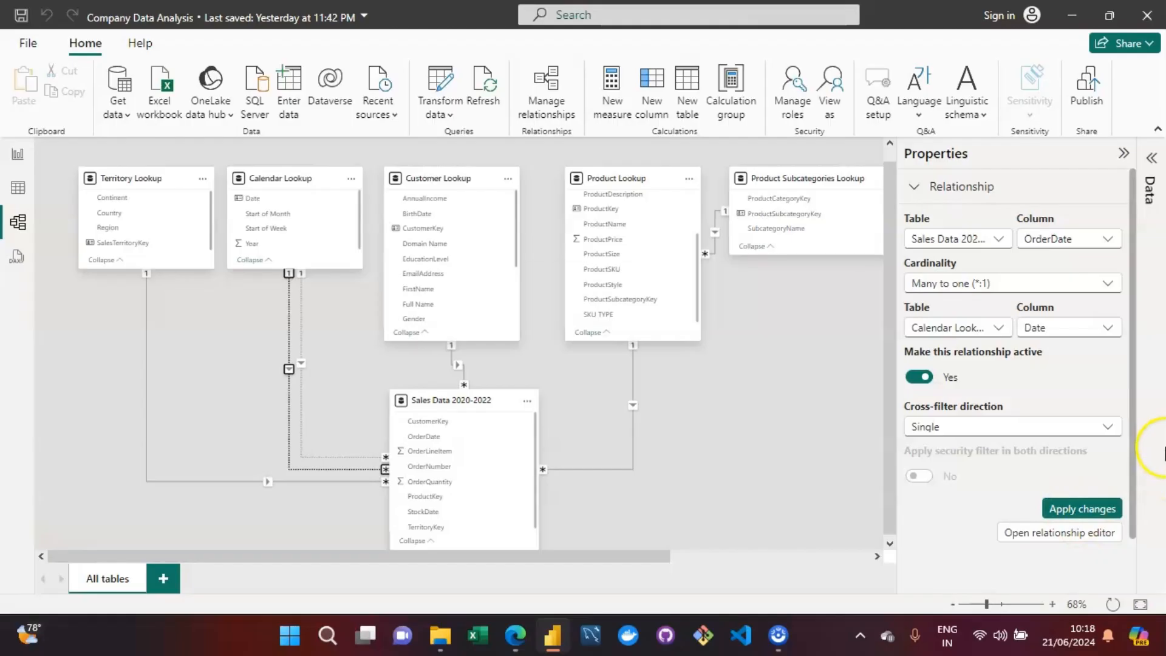
{"action": "left_click", "coordinate": [826, 472]}
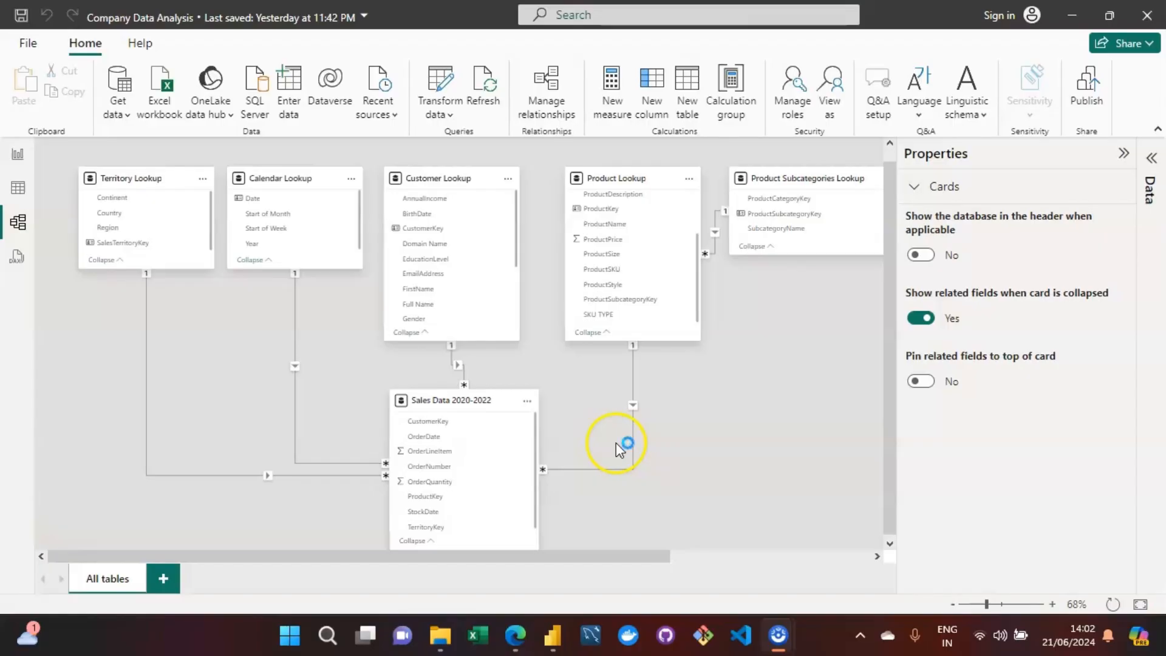
Review the cardinality choices for the ProductKey relationship between Sales Data 2020-2022 and Product Lookup without changing them, and collapse the properties.
{"action": "left_click", "coordinate": [634, 434]}
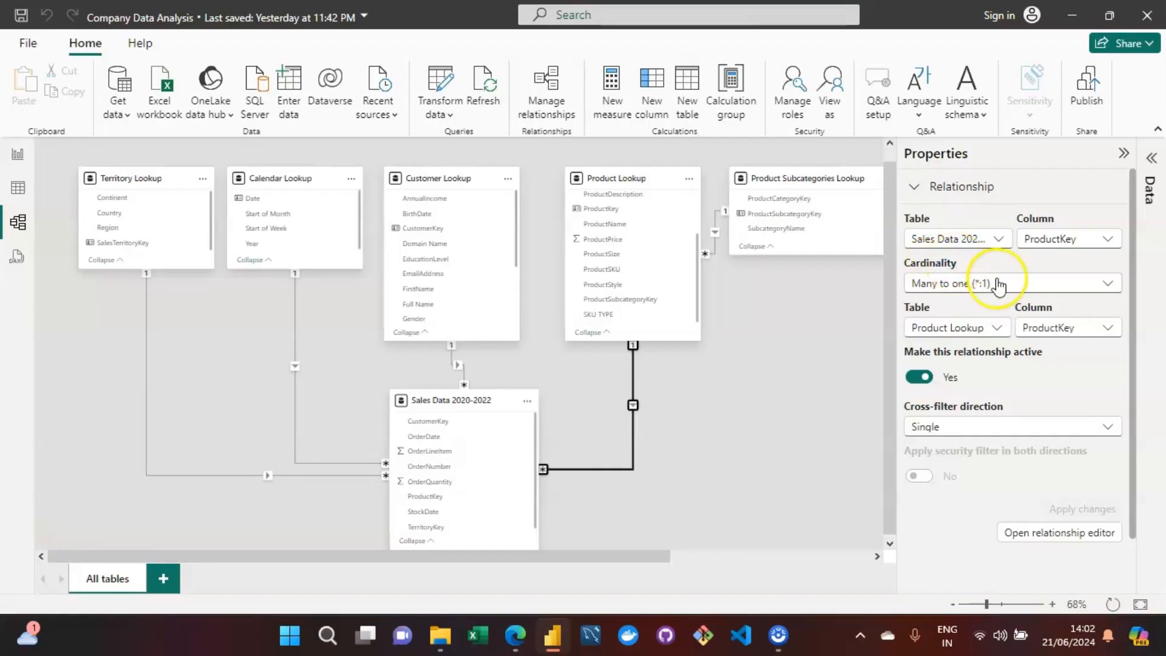
{"action": "left_click", "coordinate": [1108, 283]}
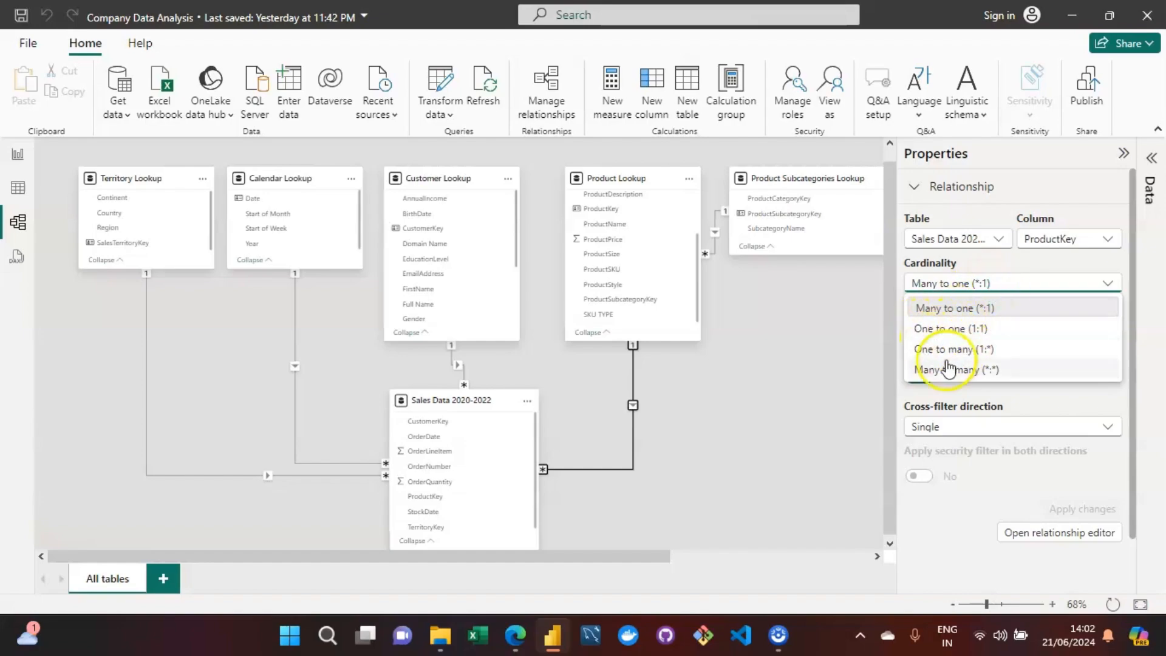
{"action": "left_click", "coordinate": [1104, 285]}
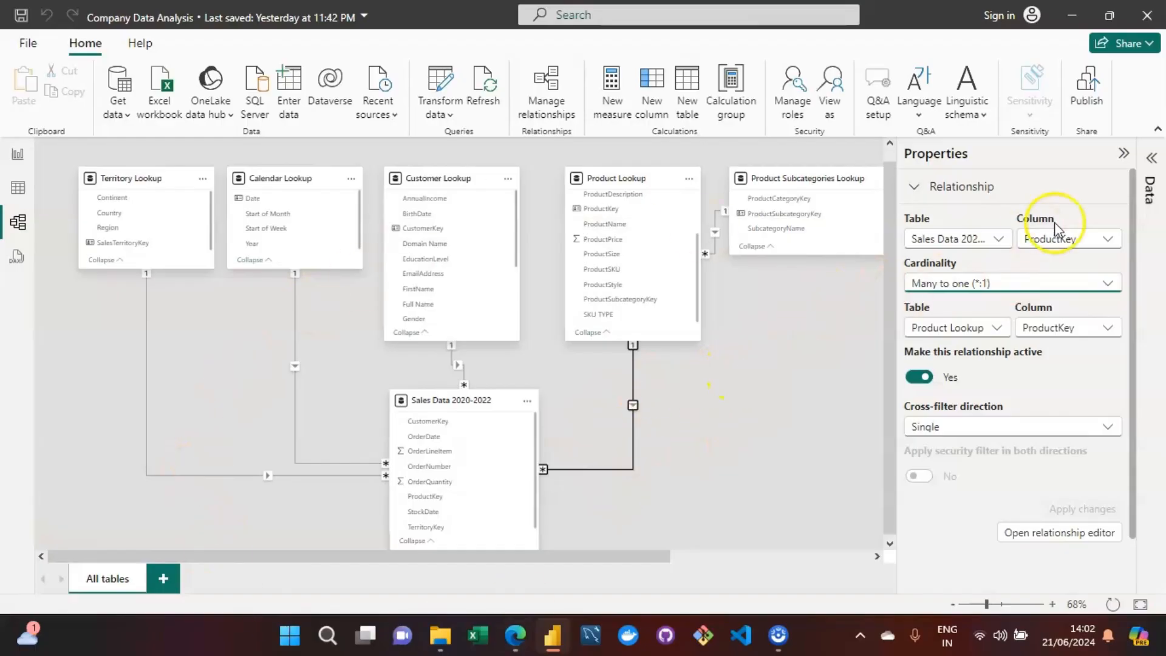
{"action": "left_click", "coordinate": [1124, 153]}
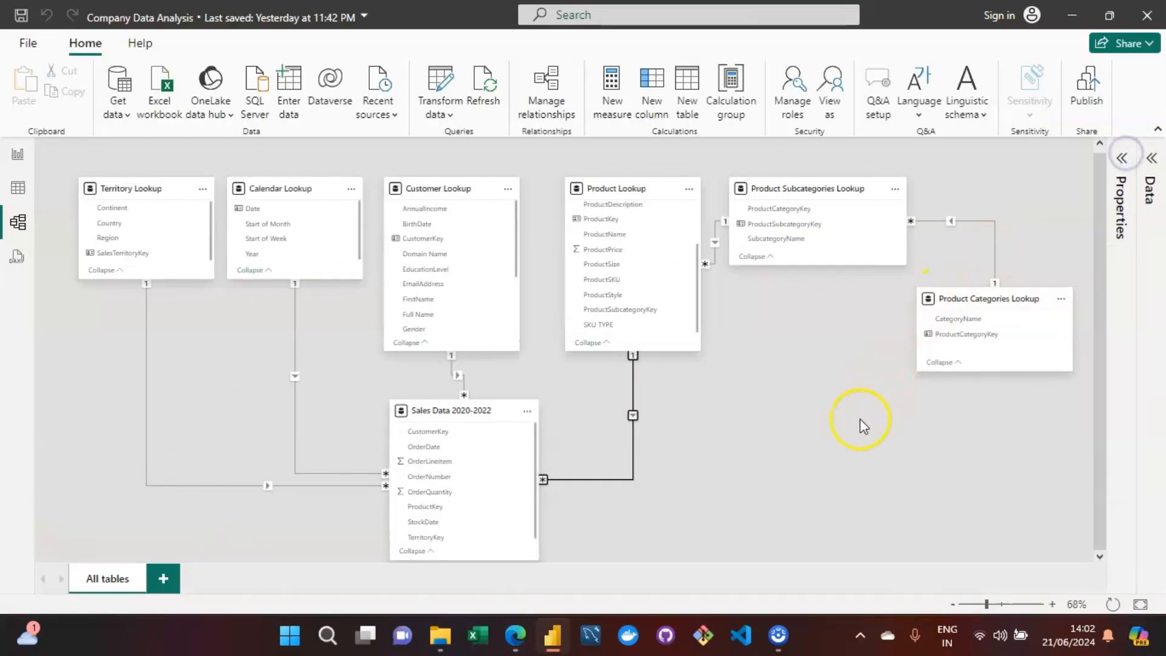
{"action": "left_click", "coordinate": [861, 420]}
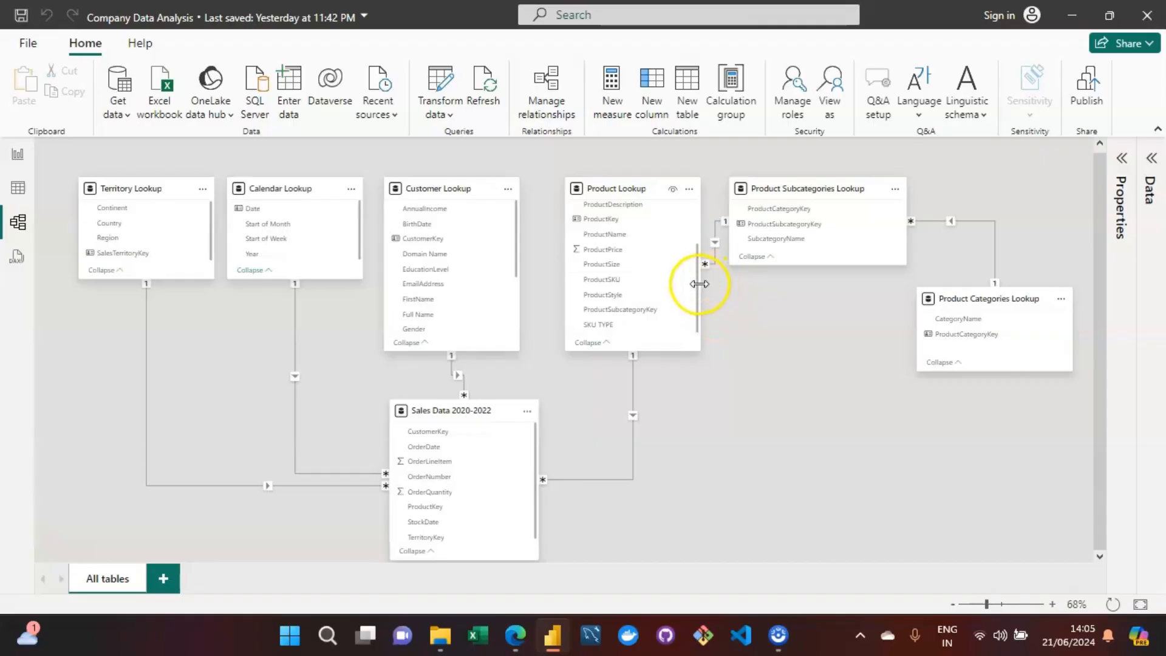
Examine in the model diagram how Product Lookup and Sales Data 2020-2022 are linked through ProductKey.
{"action": "left_click_drag", "start_coordinate": [699, 285], "coordinate": [705, 188]}
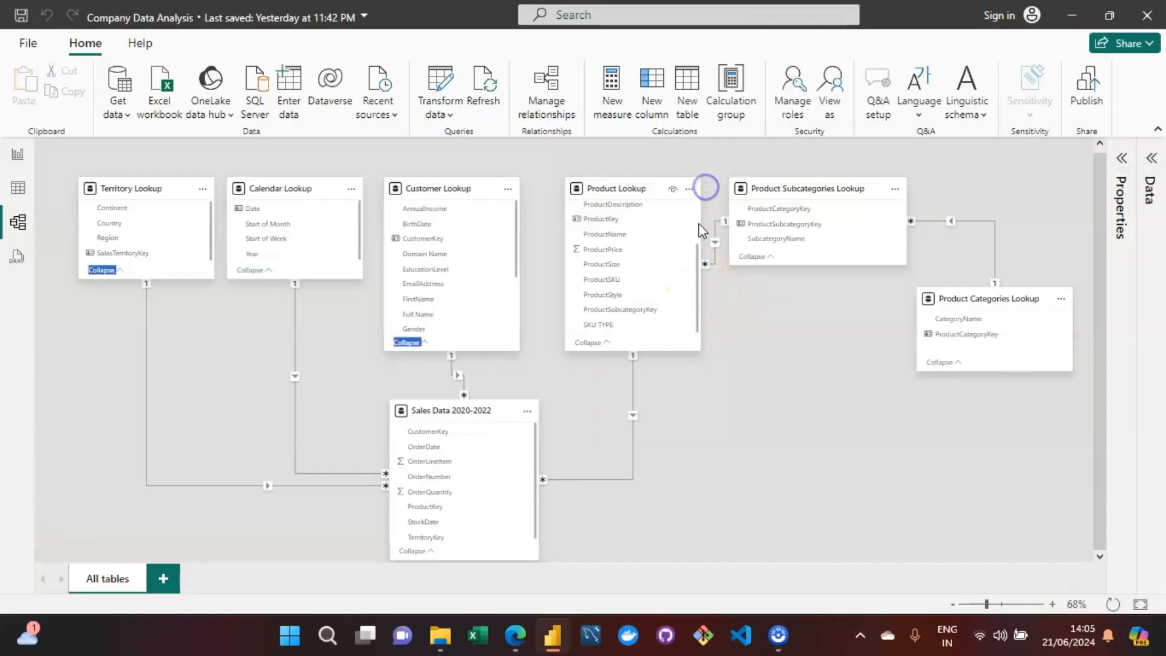
{"action": "left_click", "coordinate": [690, 493]}
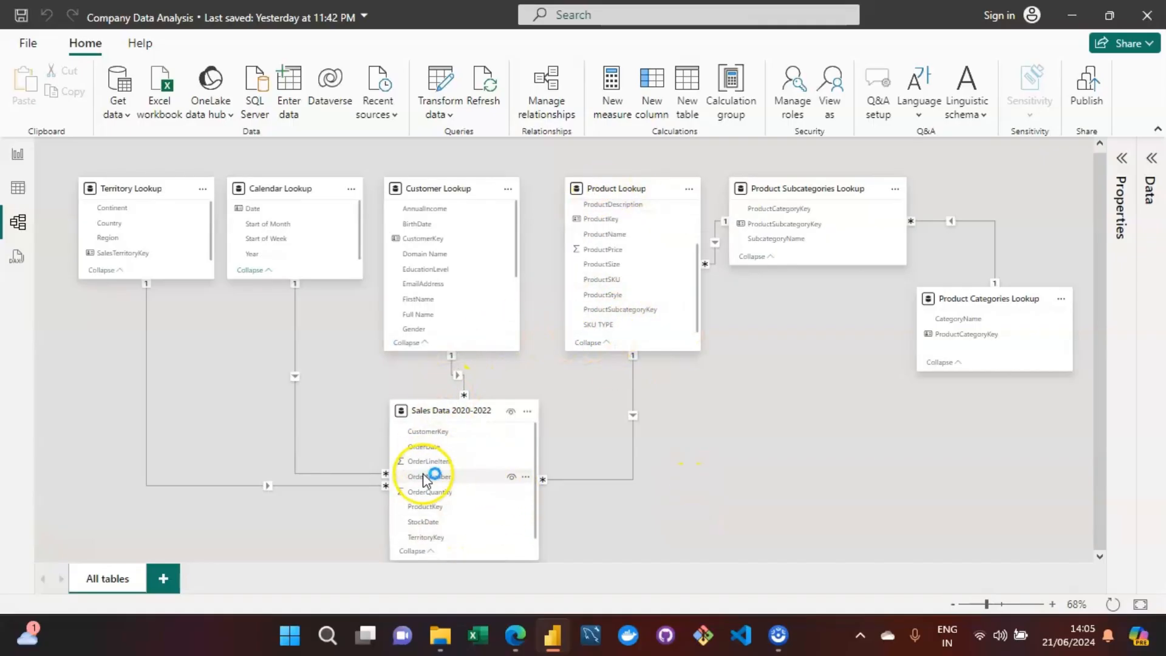
{"action": "left_click", "coordinate": [632, 388]}
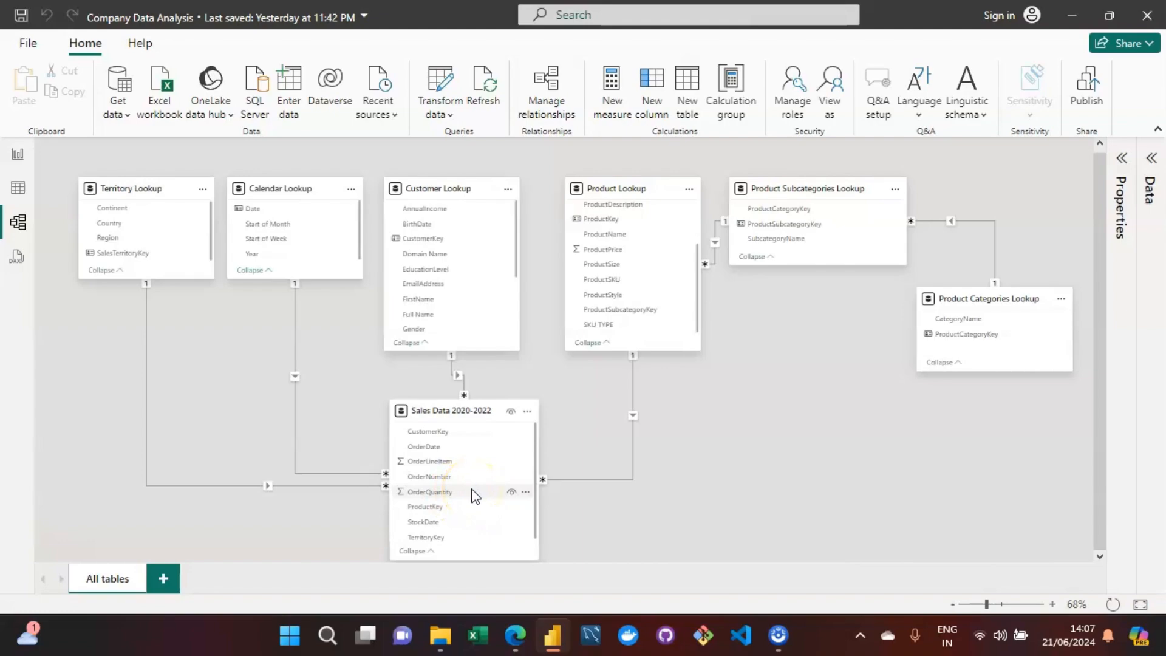
{"action": "left_click", "coordinate": [633, 470]}
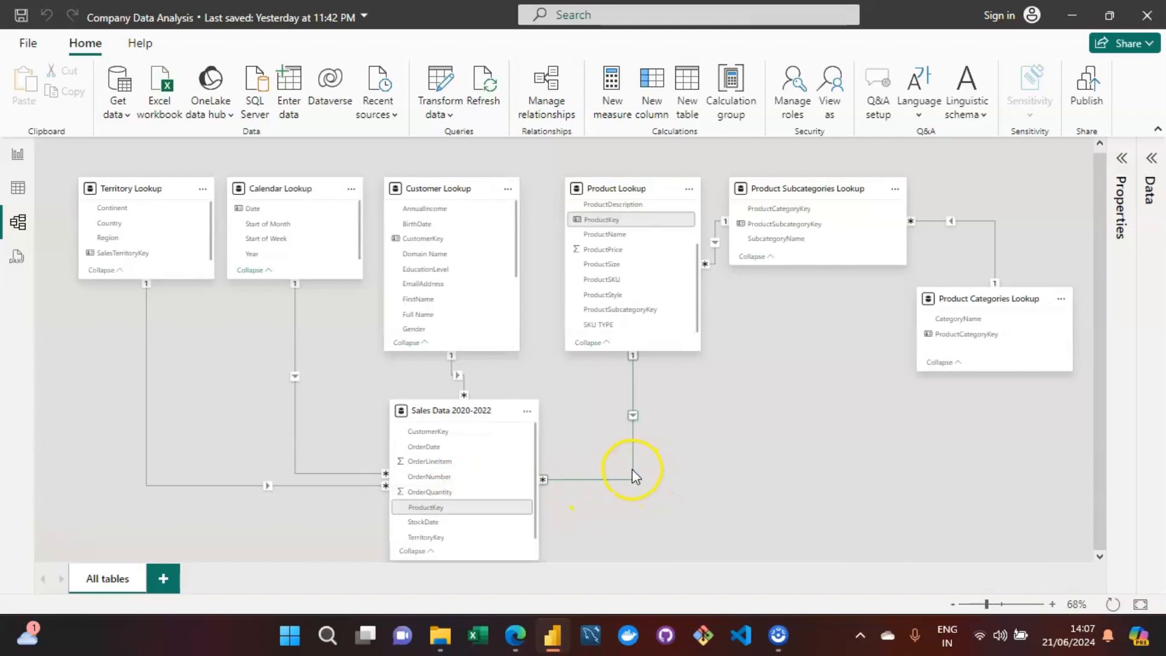
{"action": "left_click", "coordinate": [634, 364]}
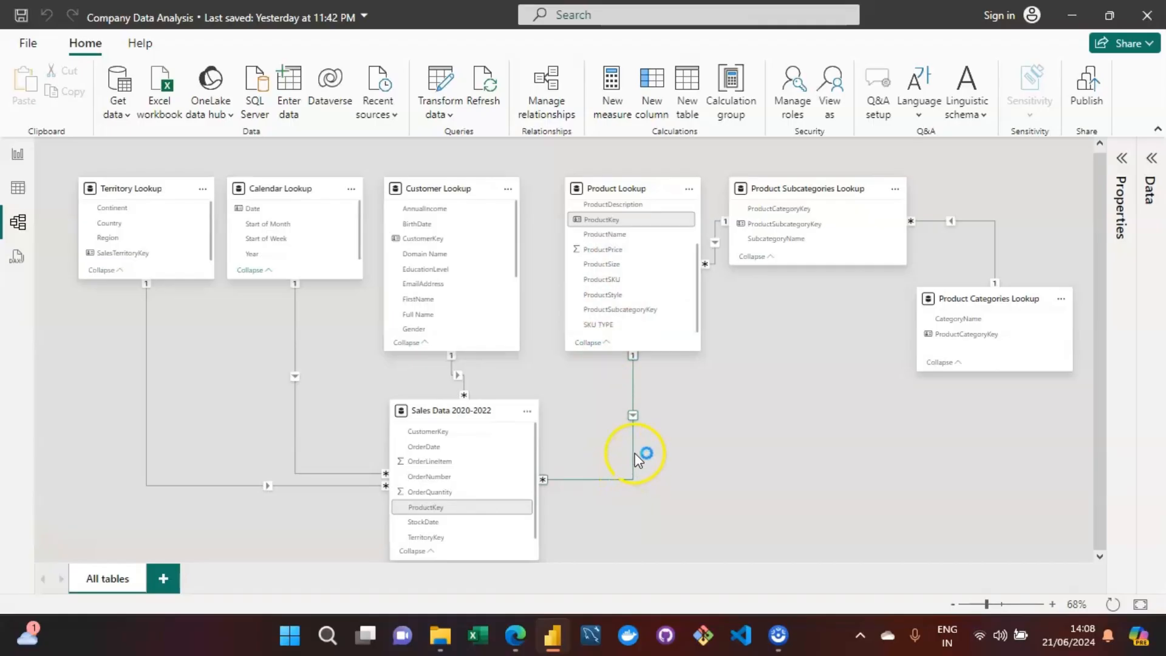
{"action": "double_click", "coordinate": [633, 421]}
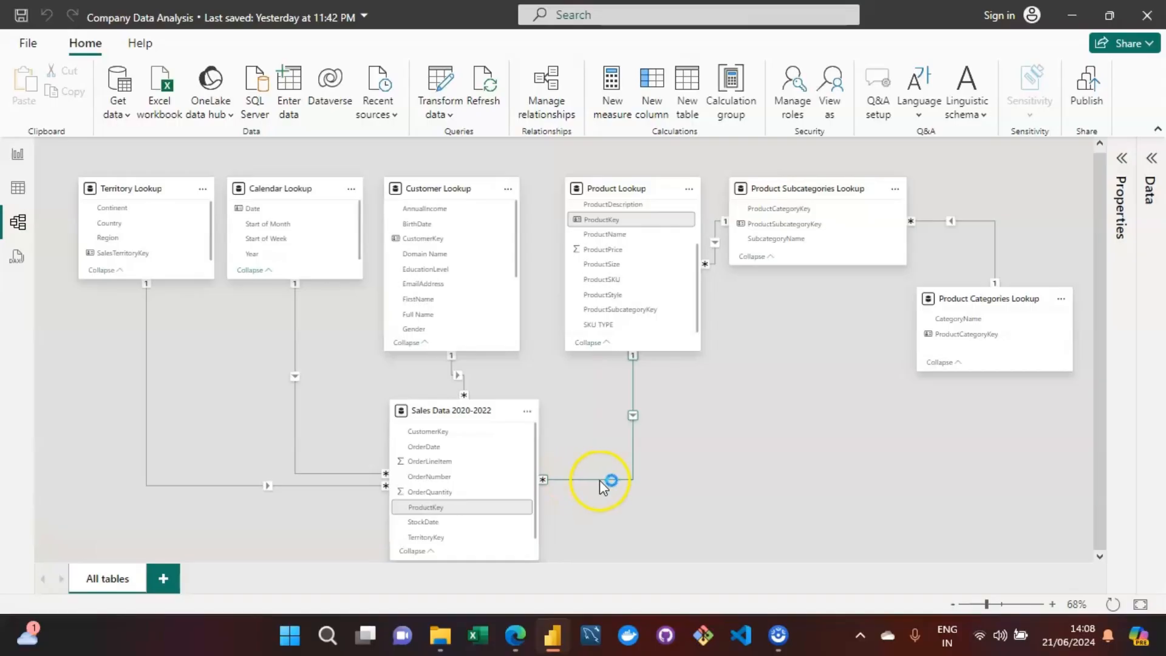
{"action": "left_click", "coordinate": [621, 480]}
{"action": "left_click", "coordinate": [612, 483]}
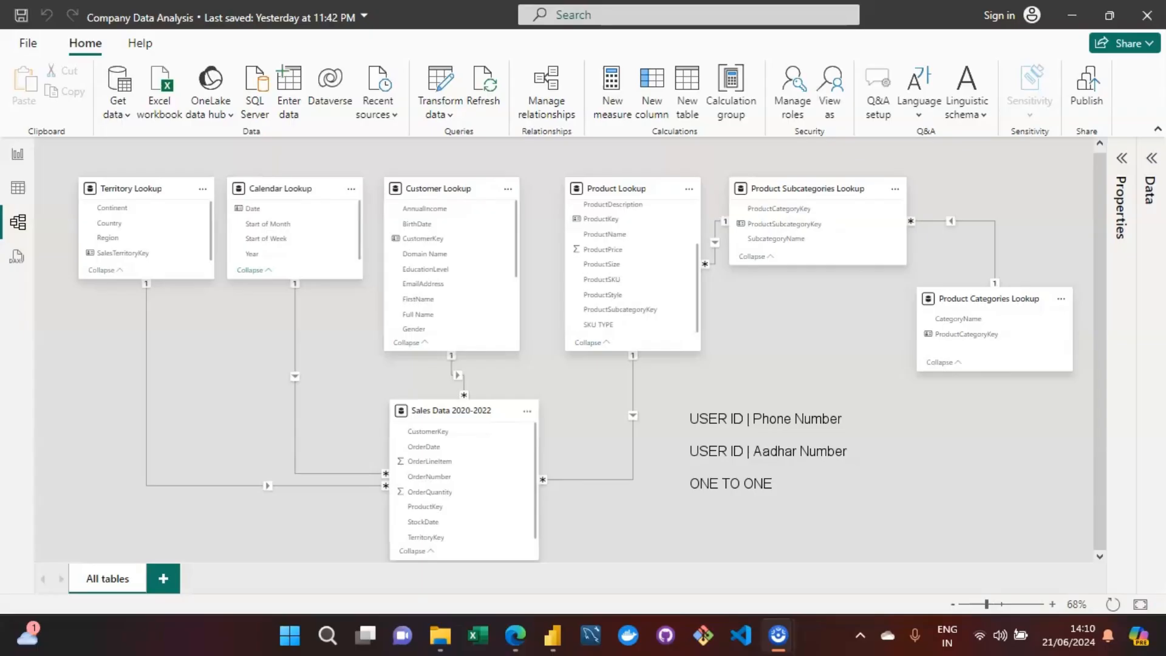
{"action": "key", "text": "ctrl+a"}
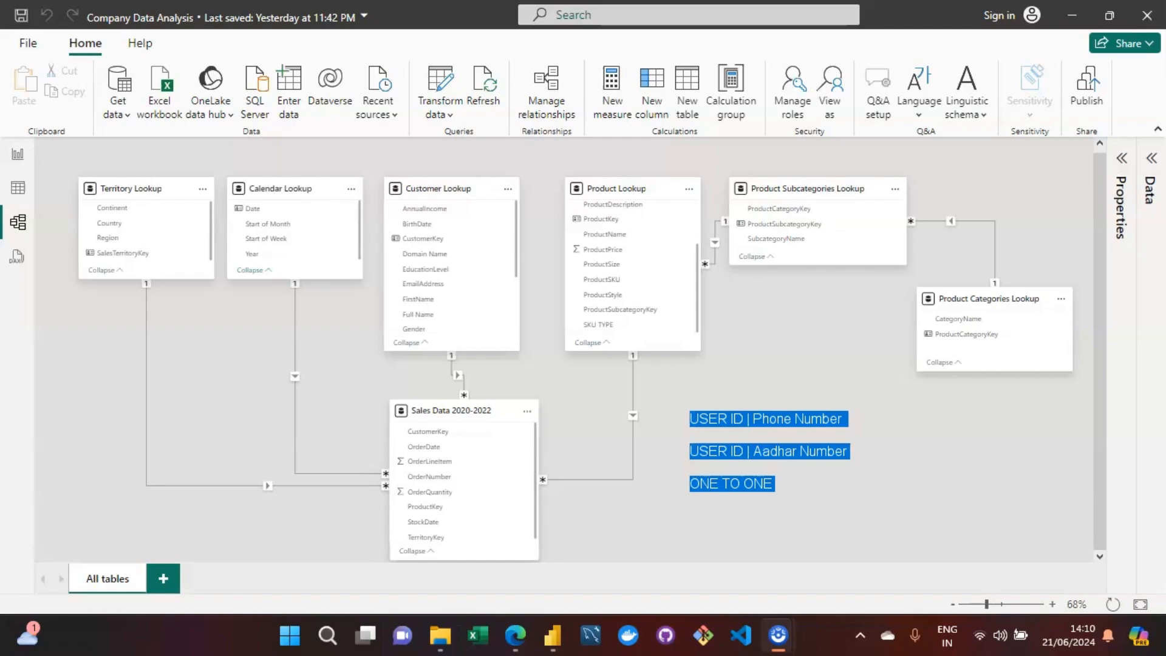
{"action": "key", "text": "Delete"}
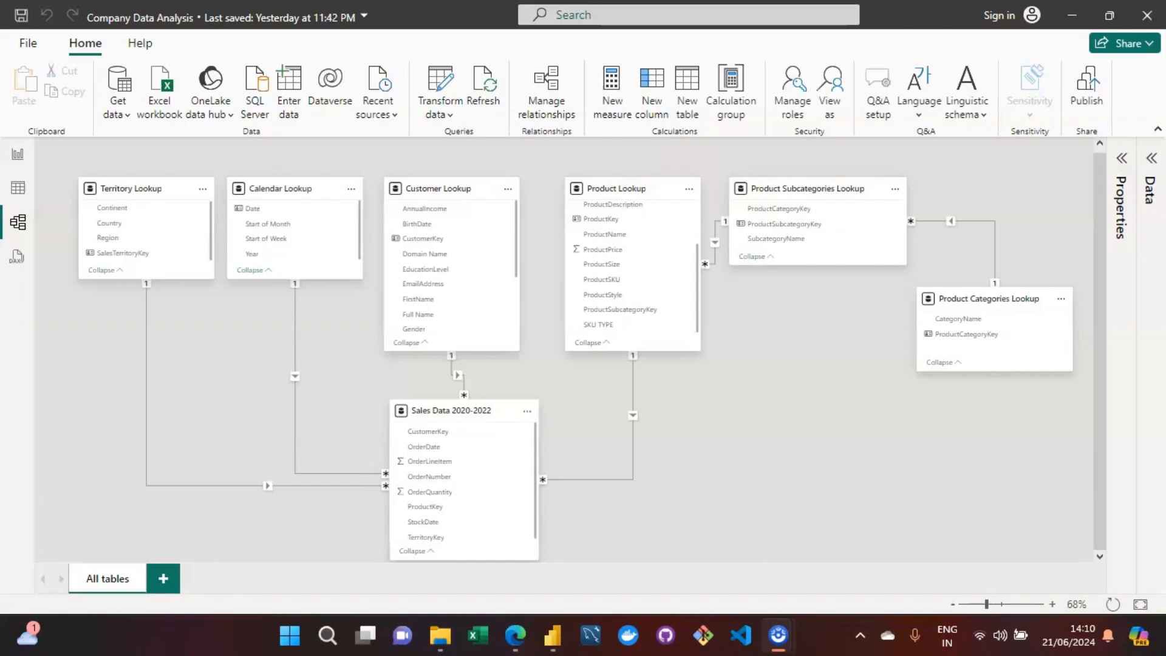
{"action": "type", "text": "MANY TO MANY"}
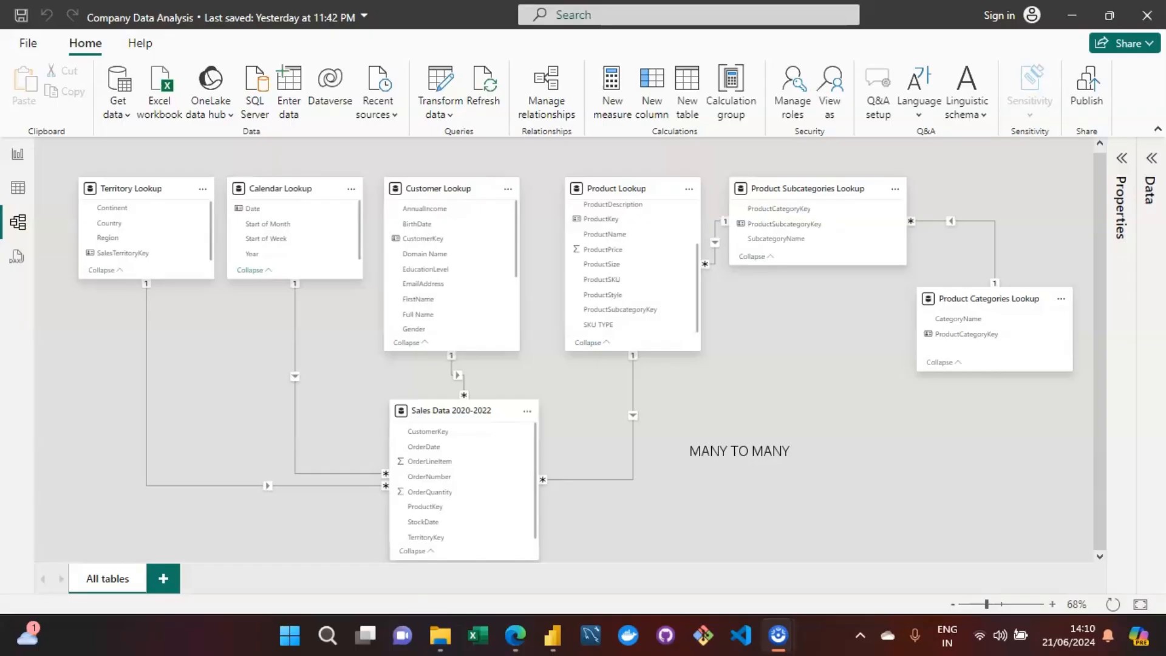
{"action": "key", "text": "Return"}
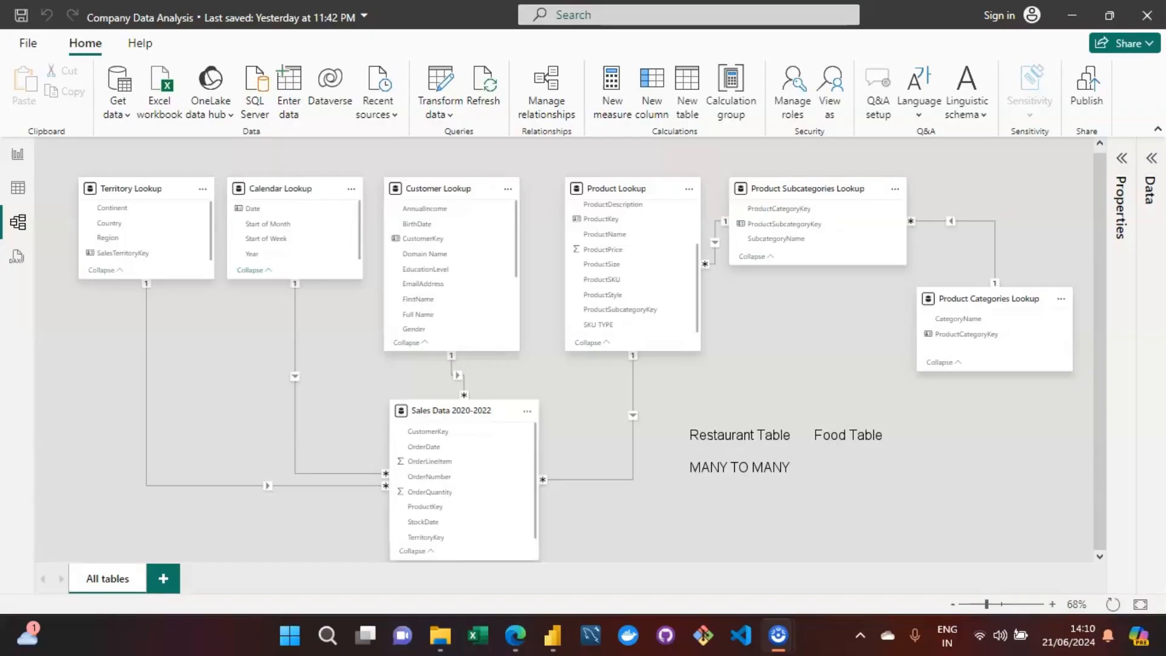
{"action": "key", "text": "Return"}
{"action": "key", "text": "BackSpace"}
{"action": "key", "text": "Return"}
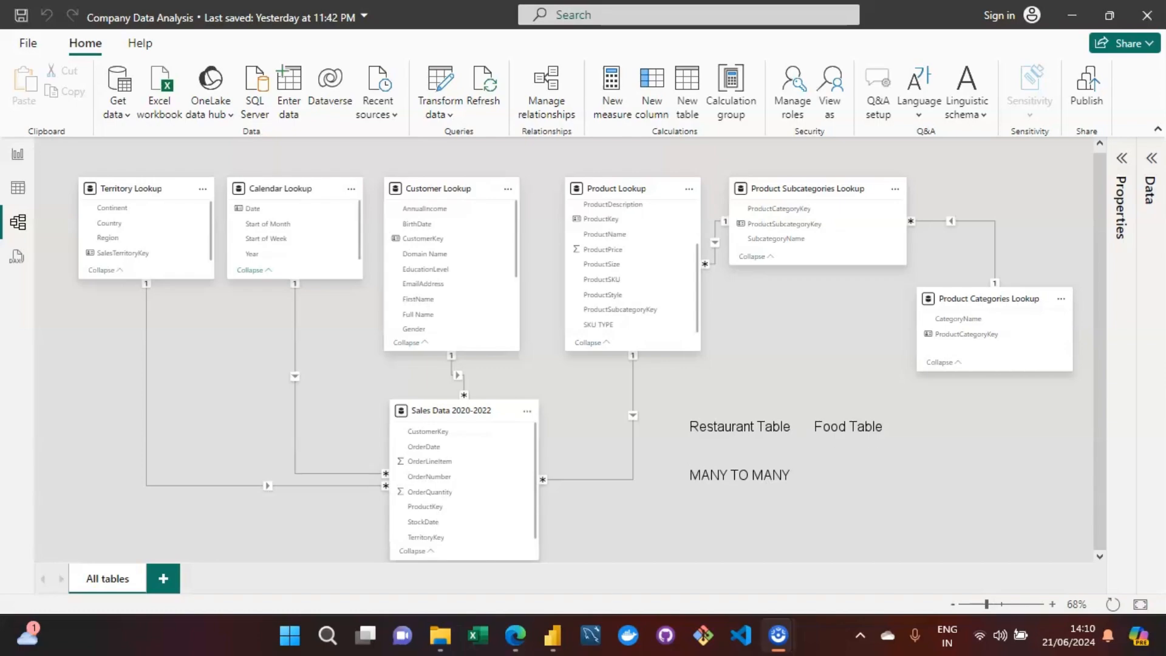
{"action": "type", "text": "R1F1"}
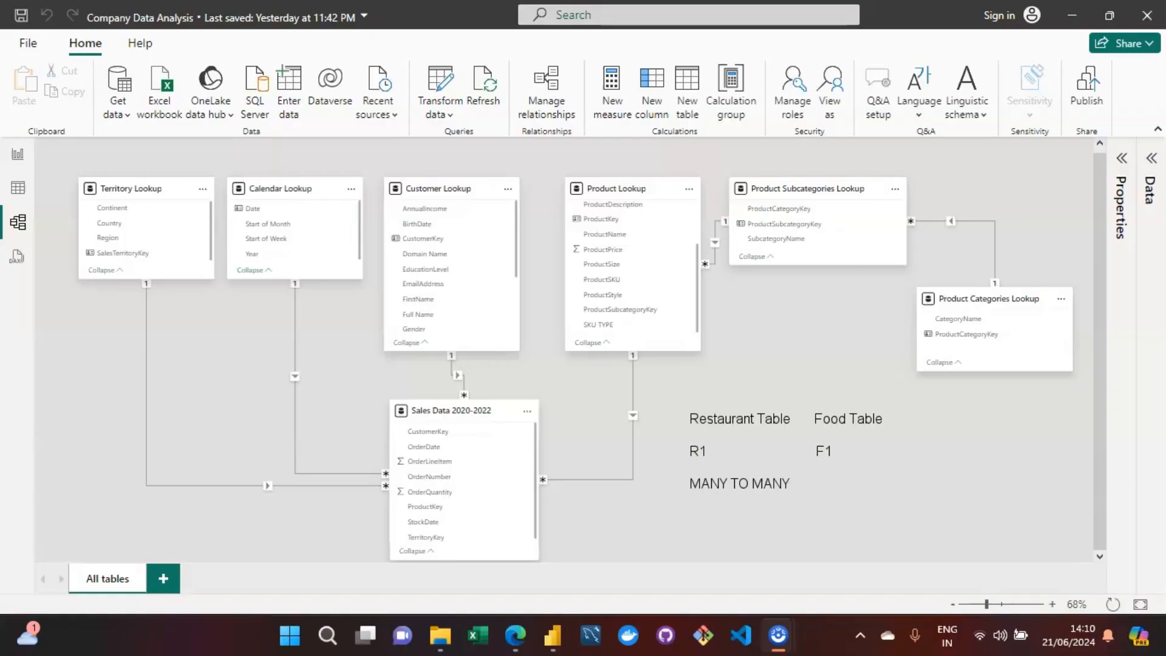
{"action": "key", "text": "Return"}
{"action": "type", "text": "F2"}
{"action": "type", "text": "R"}
{"action": "type", "text": "2"}
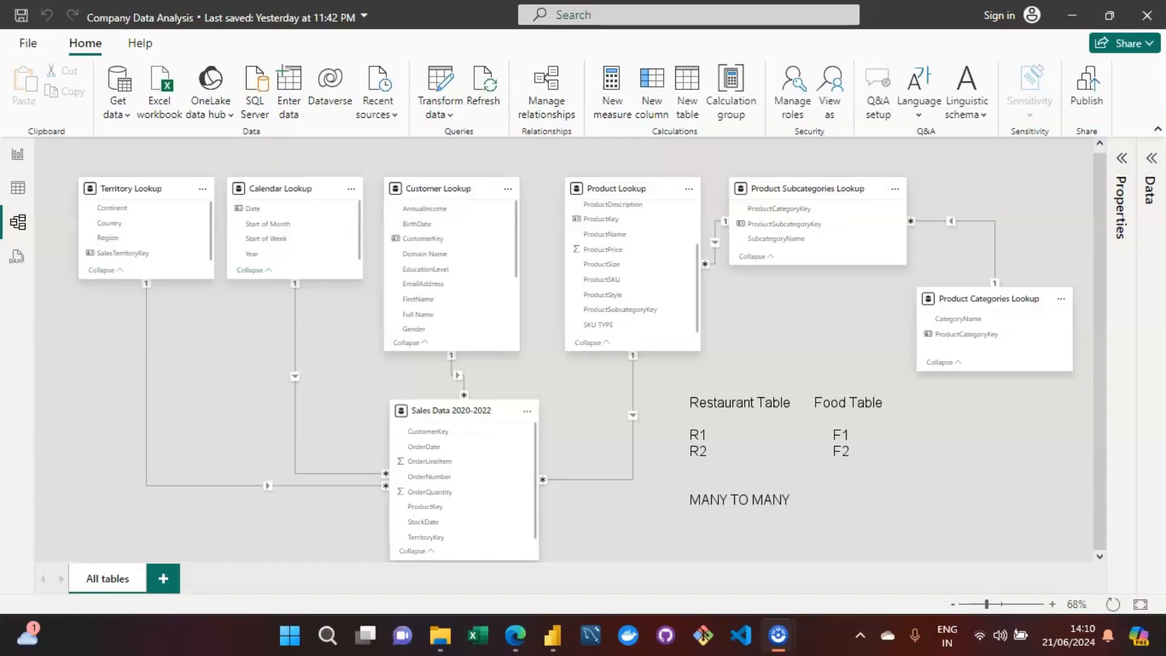
{"action": "type", "text": "MENU TABLE"}
{"action": "key", "text": "Return"}
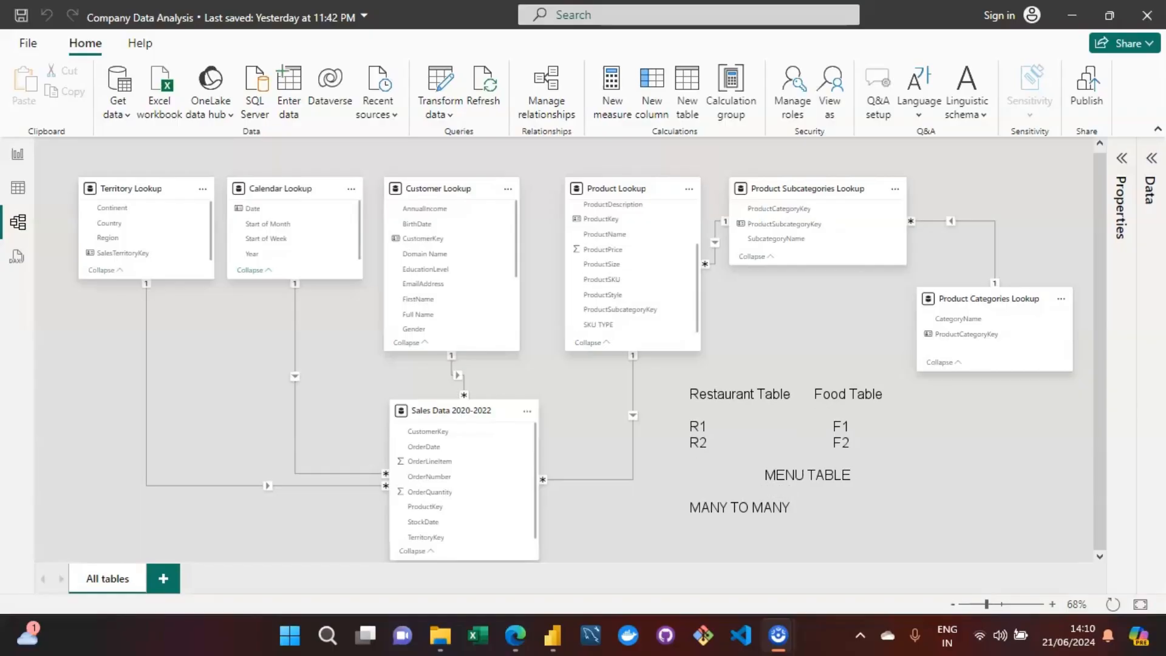
{"action": "type", "text": "M1 R1   F1"}
{"action": "key", "text": "Return"}
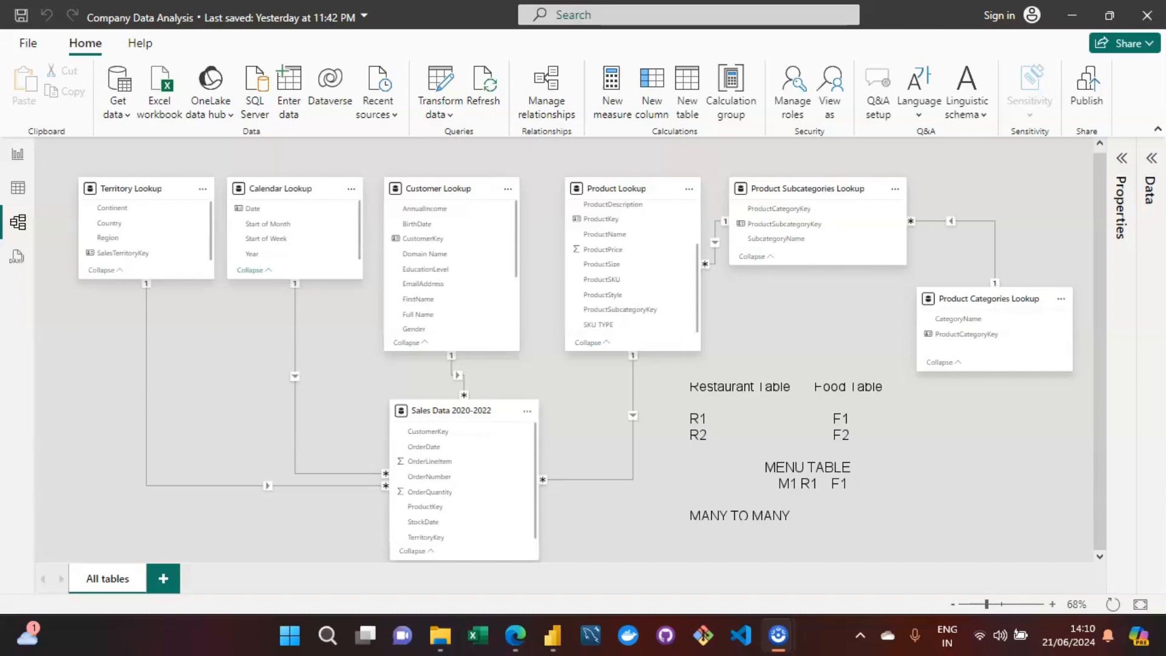
{"action": "type", "text": "M2 R1   F2"}
{"action": "key", "text": "BackSpace"}
{"action": "type", "text": "2"}
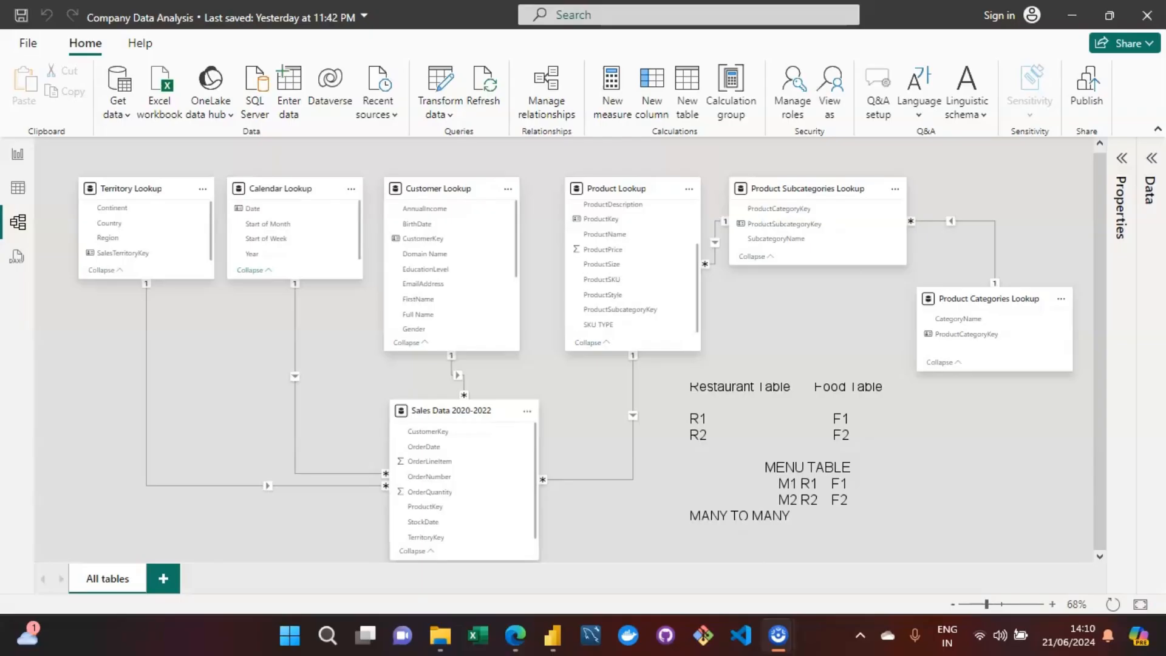
{"action": "key", "text": "ctrl+a"}
{"action": "key", "text": "BackSpace"}
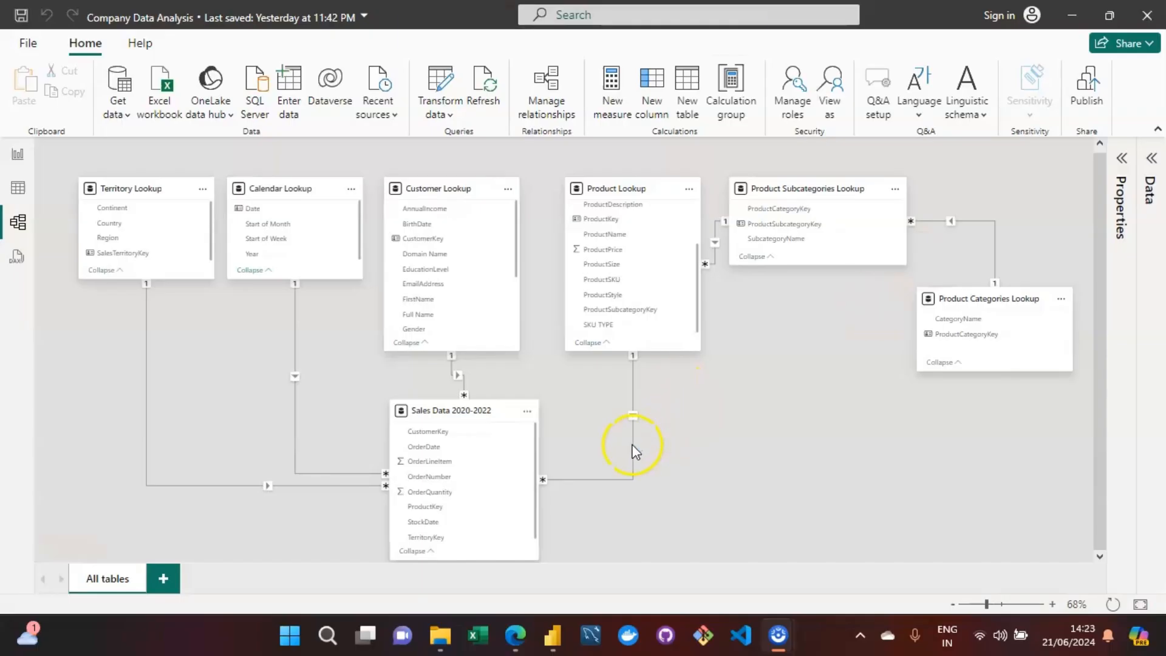
Inspect the cardinality options of the ProductKey relationship between Sales Data 2020-2022 and Product Lookup, then deselect it and collapse its properties.
{"action": "left_click", "coordinate": [632, 446]}
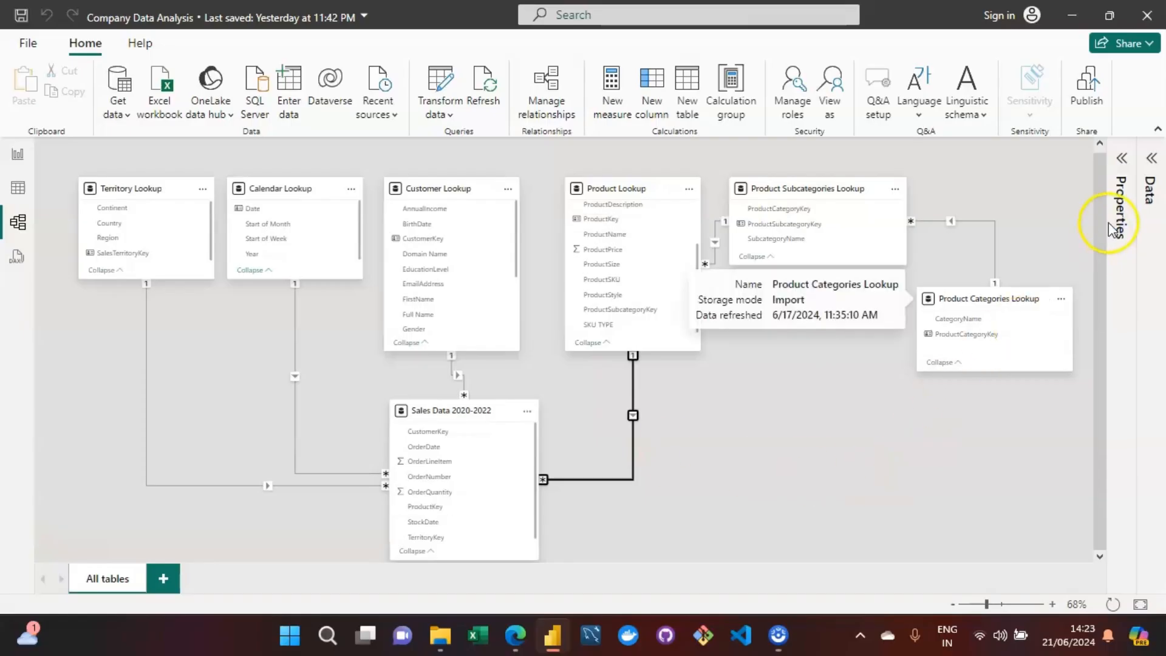
{"action": "left_click", "coordinate": [1125, 180]}
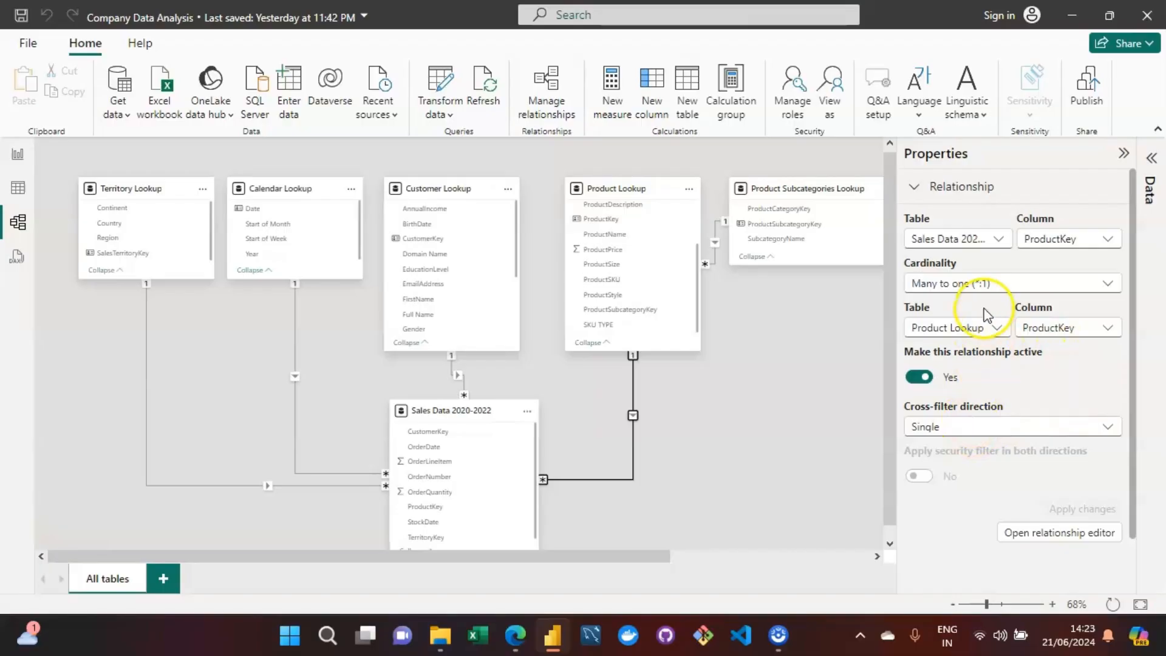
{"action": "left_click", "coordinate": [1111, 285]}
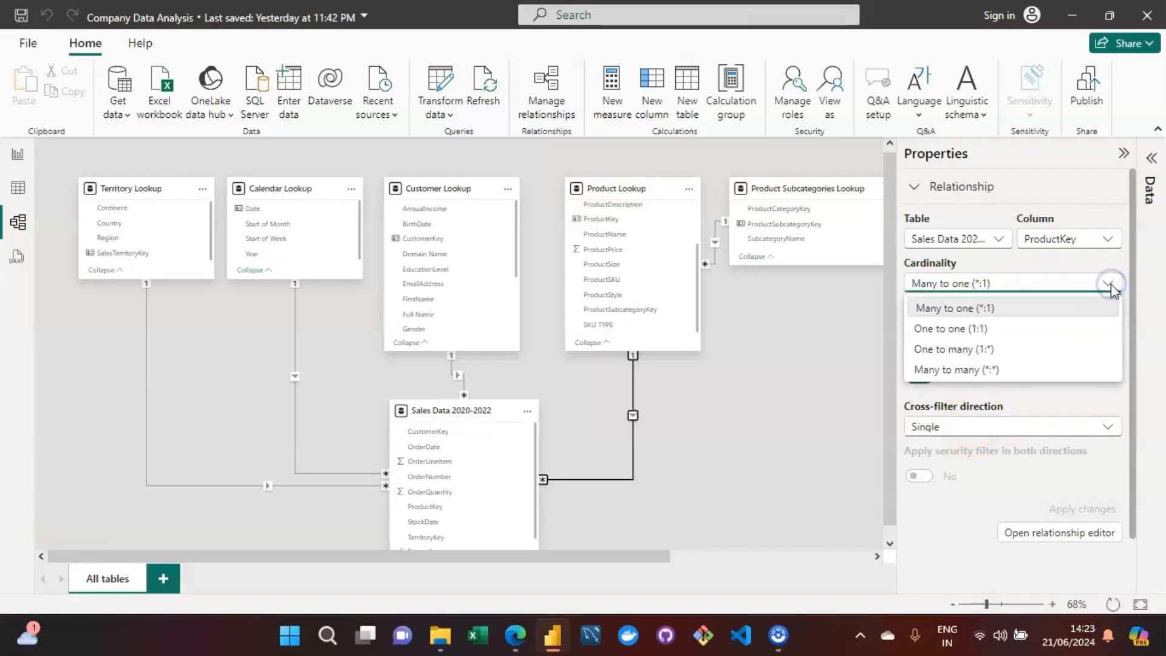
{"action": "left_click", "coordinate": [1110, 286]}
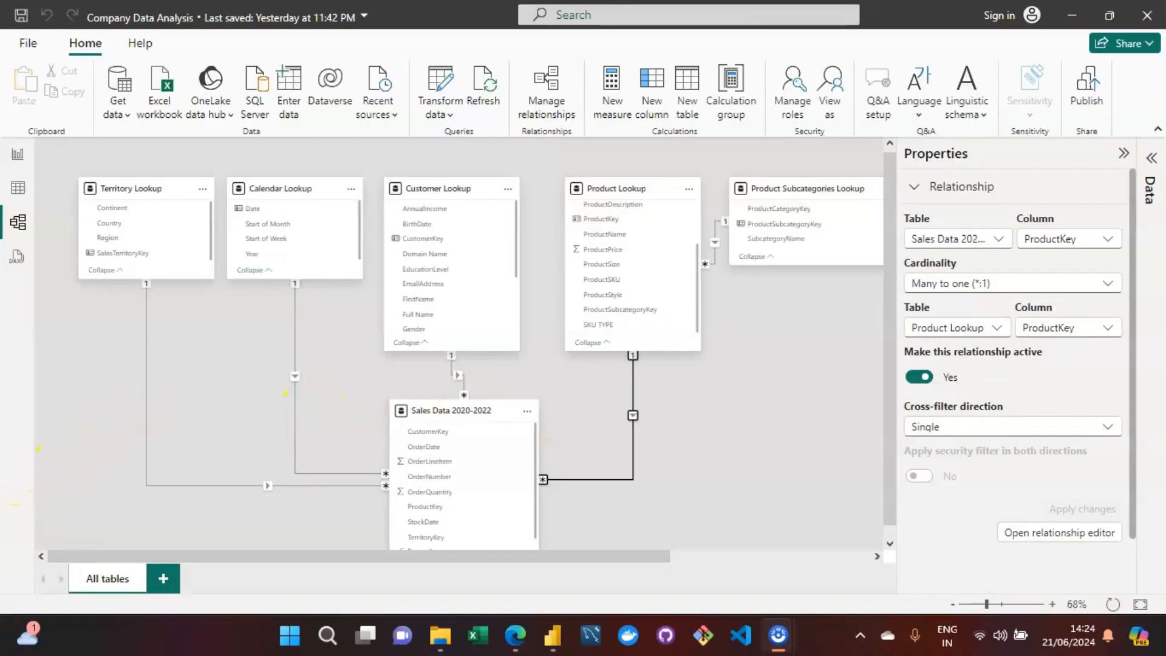
{"action": "left_click", "coordinate": [731, 391]}
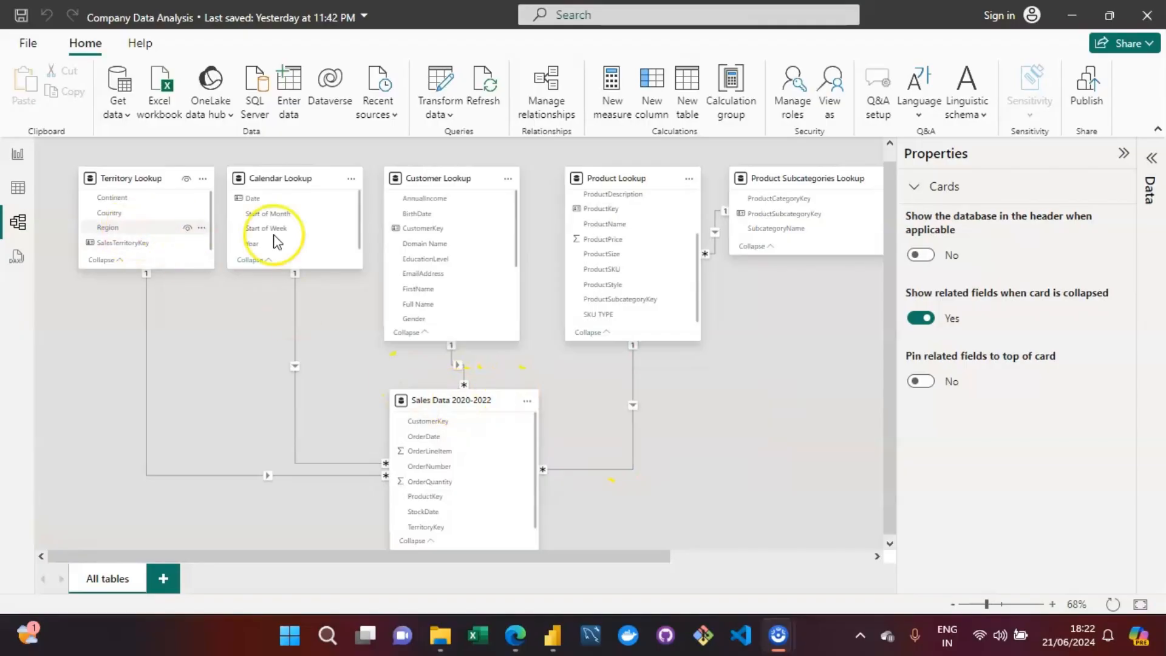
{"action": "left_click", "coordinate": [1125, 159]}
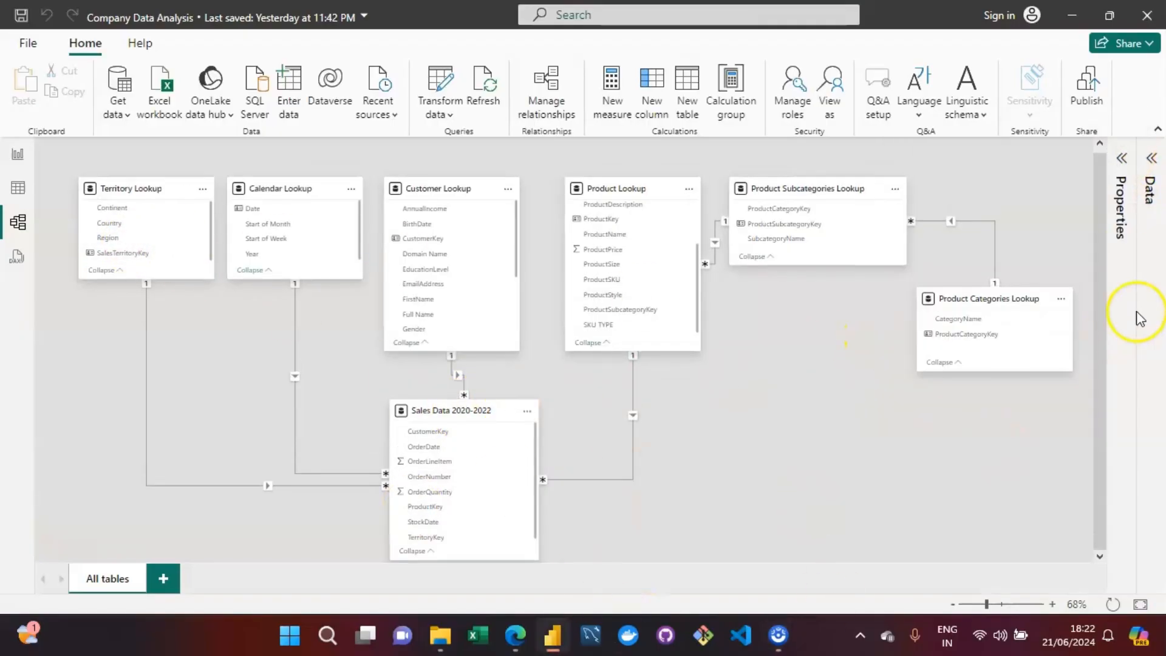
{"action": "left_click_drag", "start_coordinate": [1102, 344], "coordinate": [1099, 365]}
{"action": "left_click", "coordinate": [820, 339]}
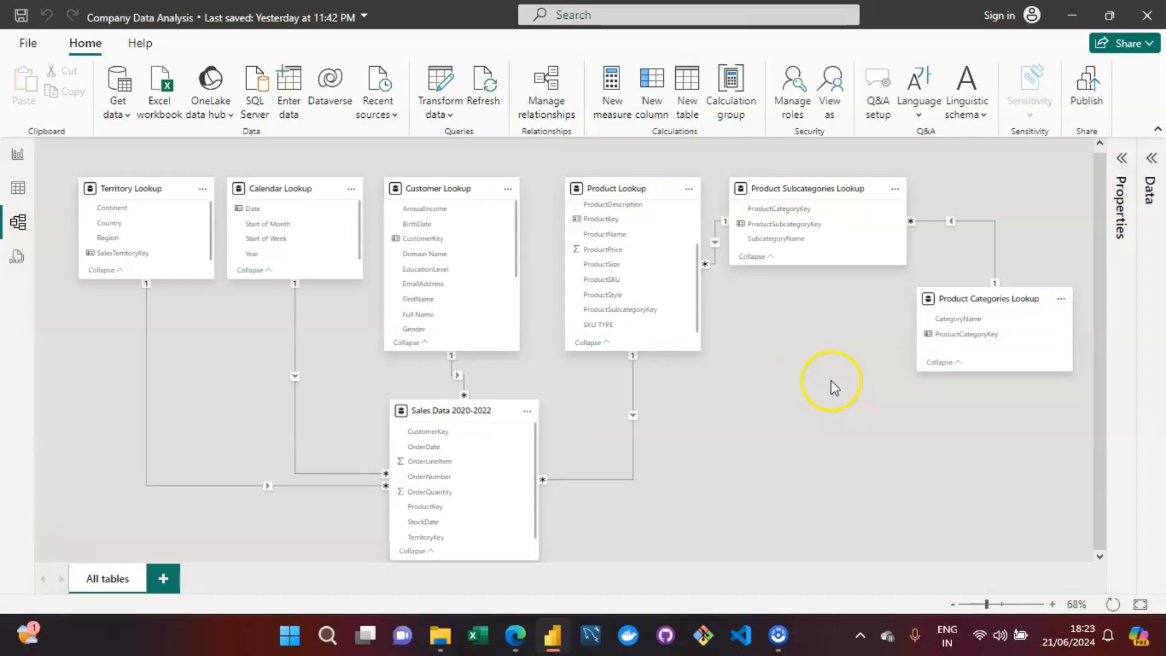
Import the Company Returns Data text file from the Company Data folder and load it into the model.
{"action": "left_click", "coordinate": [127, 115]}
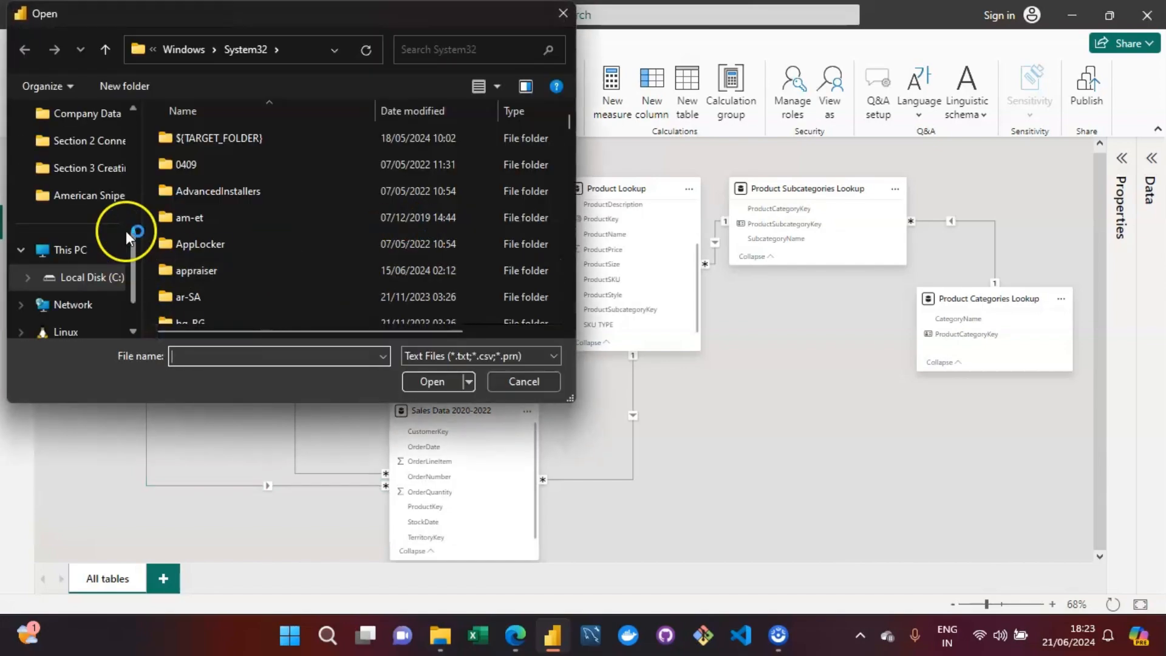
{"action": "left_click_drag", "start_coordinate": [137, 260], "coordinate": [135, 231]}
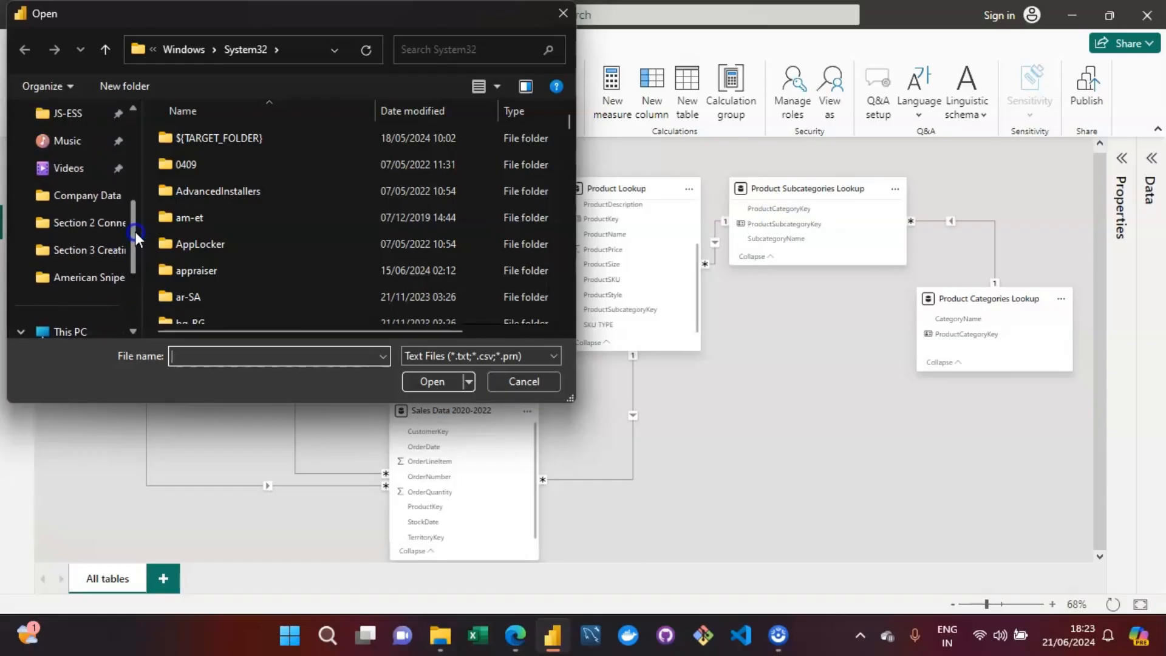
{"action": "left_click", "coordinate": [83, 195]}
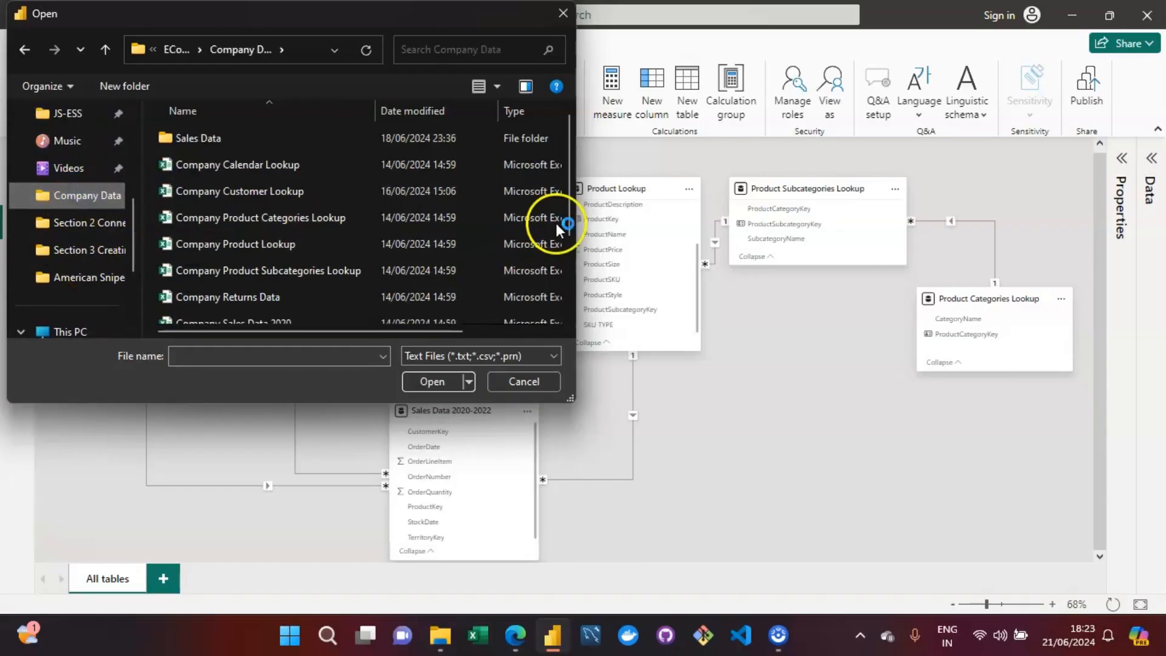
{"action": "left_click_drag", "start_coordinate": [563, 162], "coordinate": [567, 277]}
{"action": "left_click", "coordinate": [288, 182]}
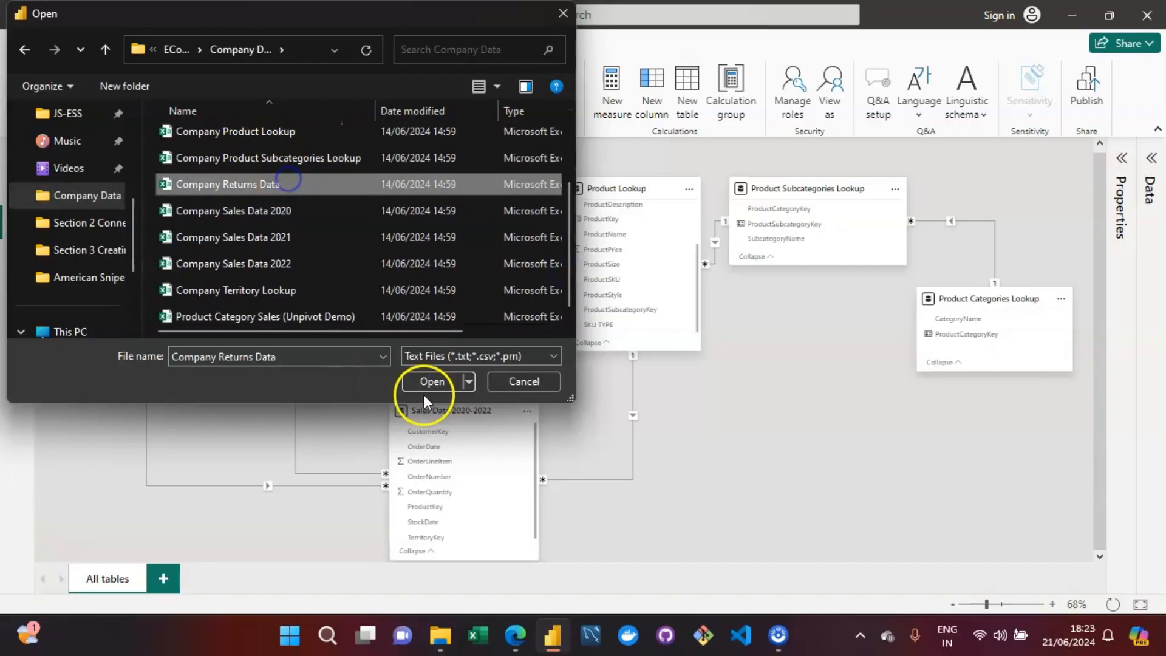
{"action": "left_click", "coordinate": [436, 382]}
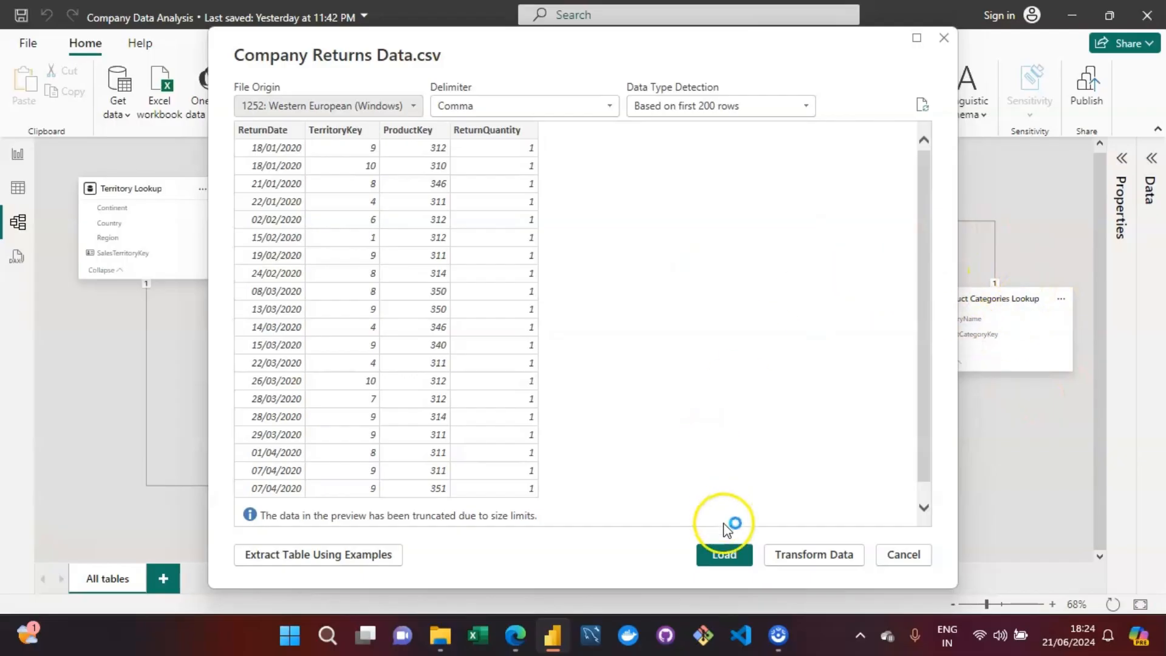
{"action": "left_click", "coordinate": [735, 564]}
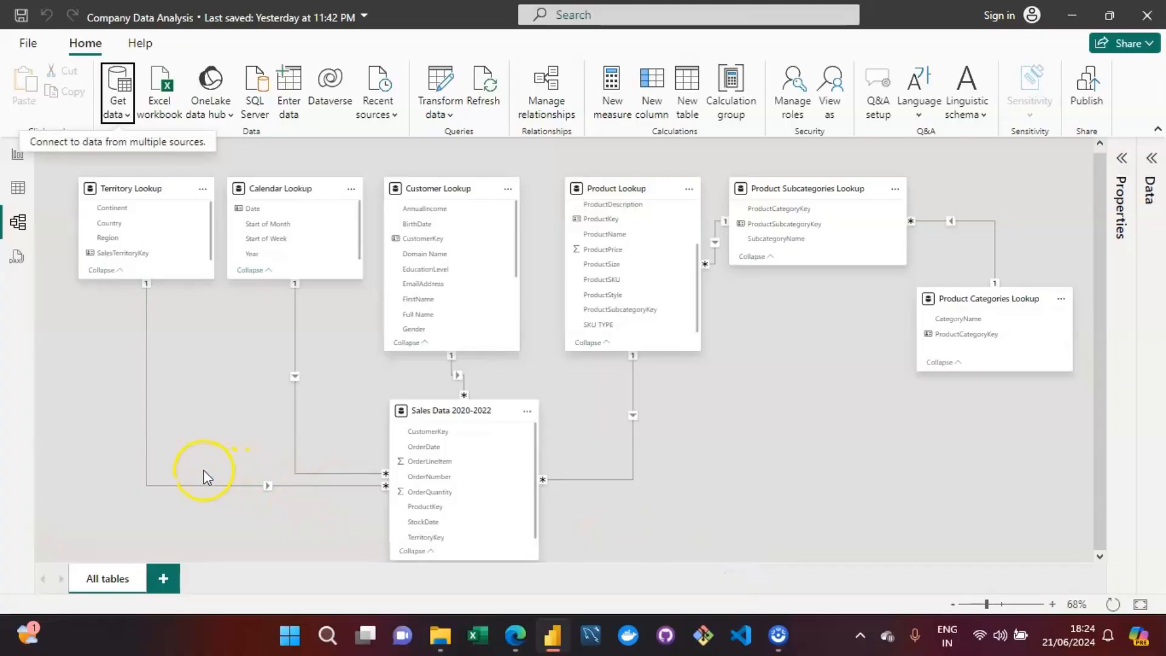
Move the Company Returns Data table beside Sales Data 2020-2022, below the lookup tables, and make its card taller so all fields fit.
{"action": "scroll", "coordinate": [174, 469], "scroll_direction": "up", "scroll_amount": 5}
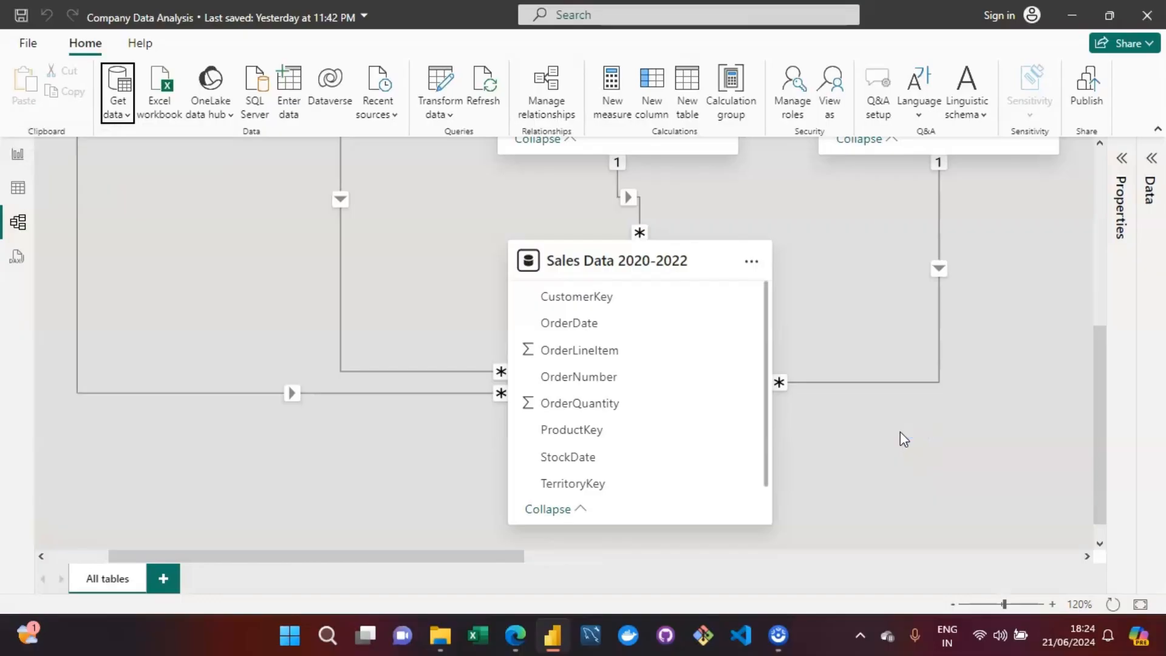
{"action": "scroll", "coordinate": [900, 432], "scroll_direction": "down", "scroll_amount": 6}
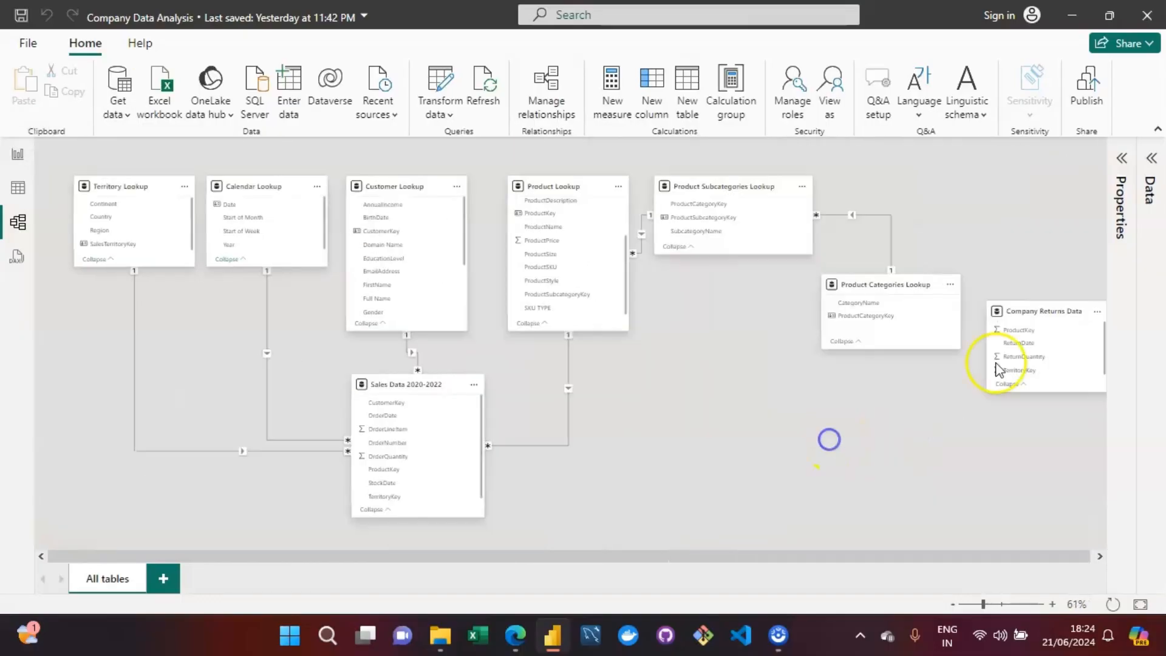
{"action": "left_click_drag", "start_coordinate": [1036, 310], "coordinate": [656, 406]}
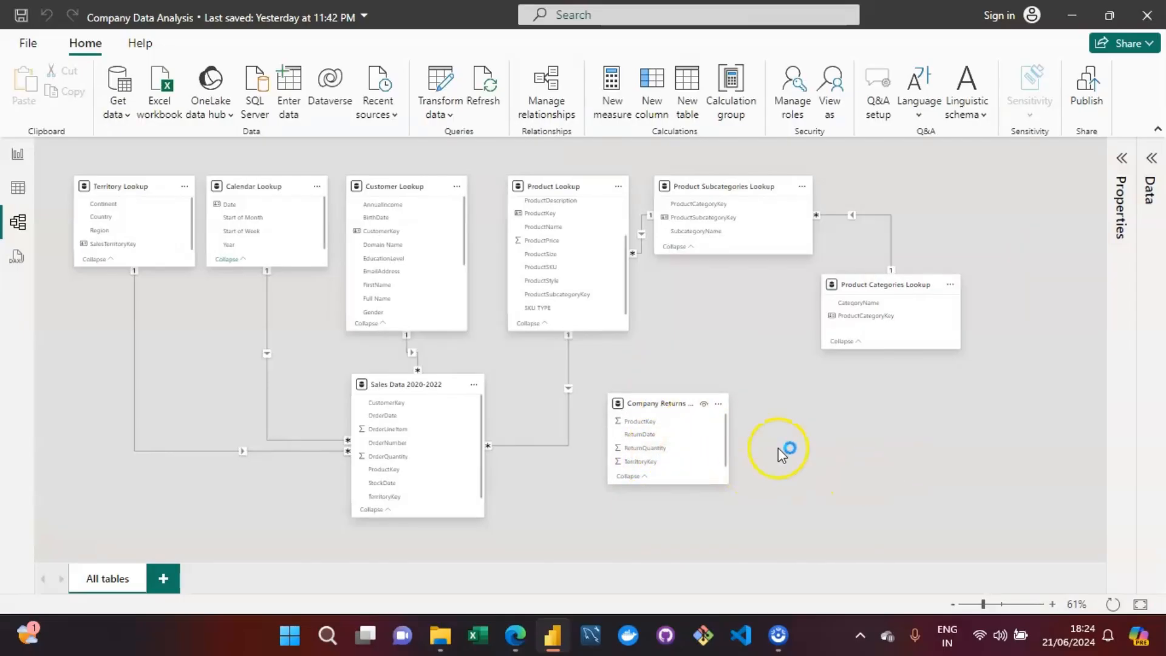
{"action": "left_click_drag", "start_coordinate": [674, 394], "coordinate": [670, 351]}
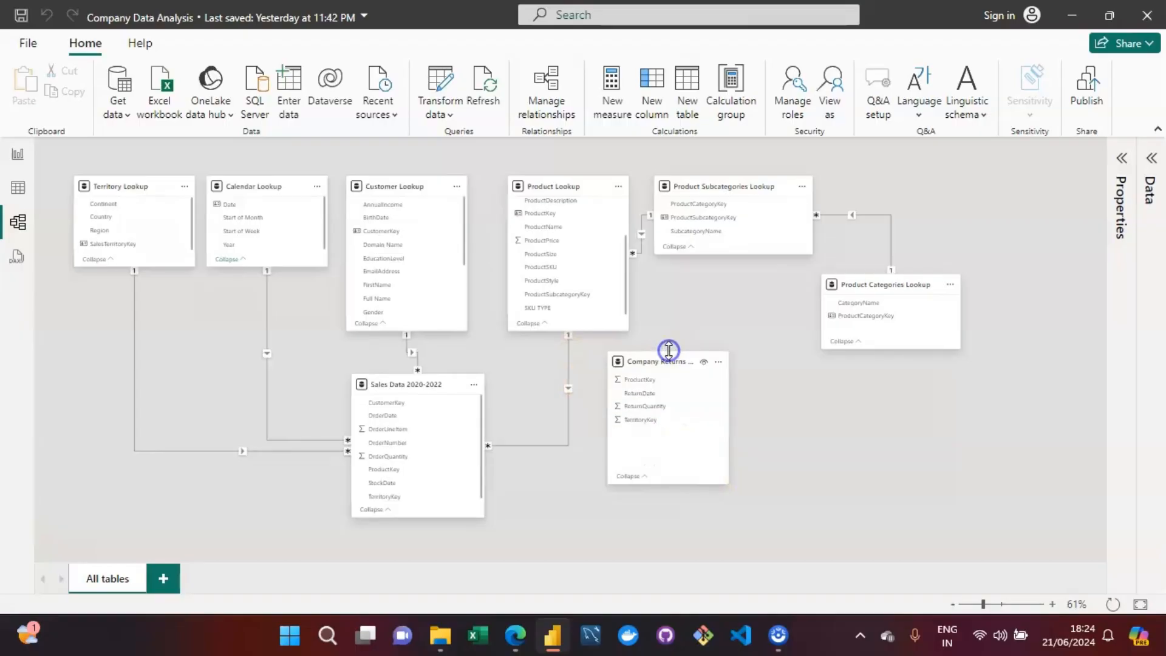
{"action": "left_click", "coordinate": [834, 425]}
{"action": "left_click_drag", "start_coordinate": [658, 362], "coordinate": [627, 381]}
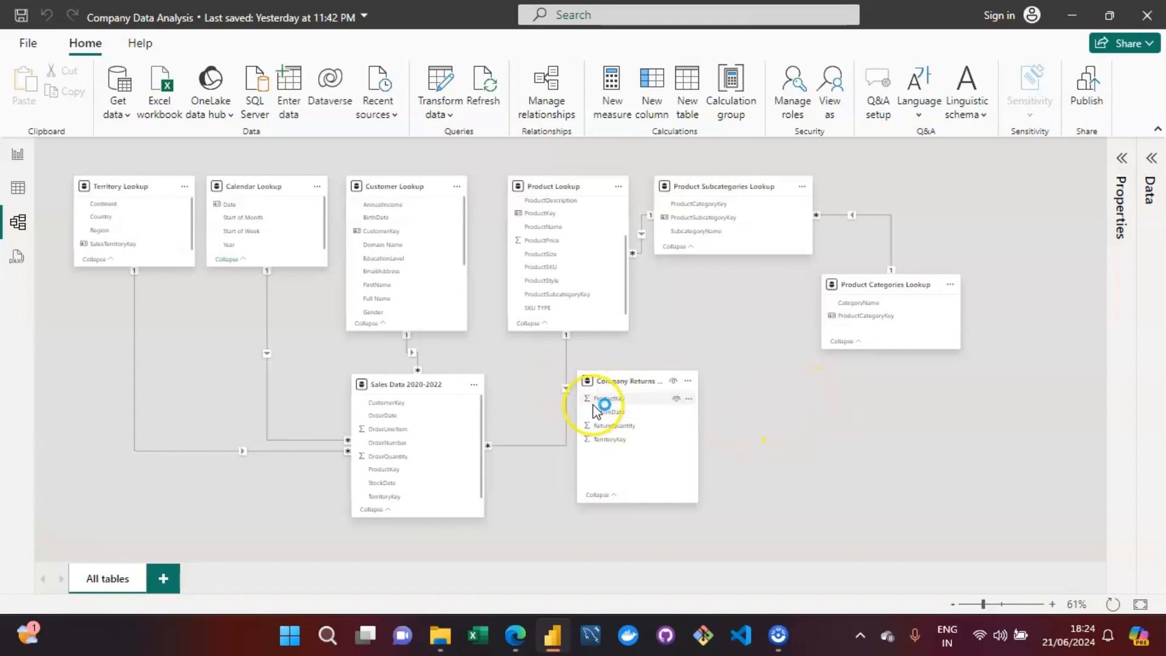
{"action": "left_click_drag", "start_coordinate": [619, 381], "coordinate": [624, 384]}
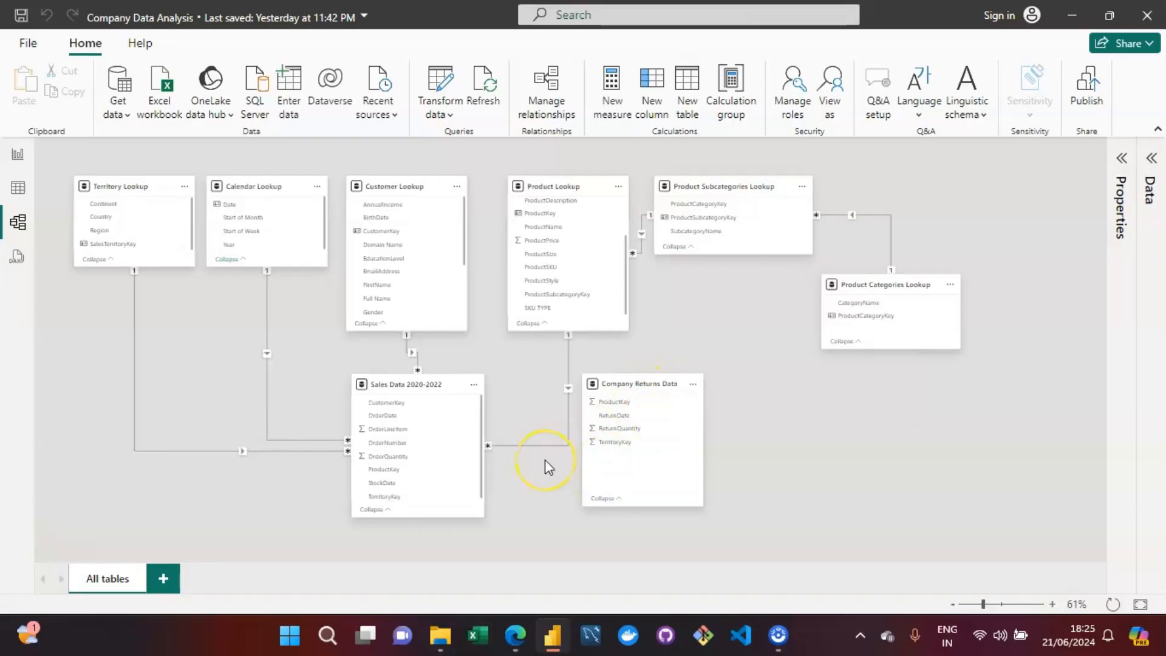
Compare the fields of Sales Data 2020-2022 and Company Returns Data in the diagram to identify keys shared with the lookup tables.
{"action": "scroll", "coordinate": [544, 460], "scroll_direction": "up", "scroll_amount": 9}
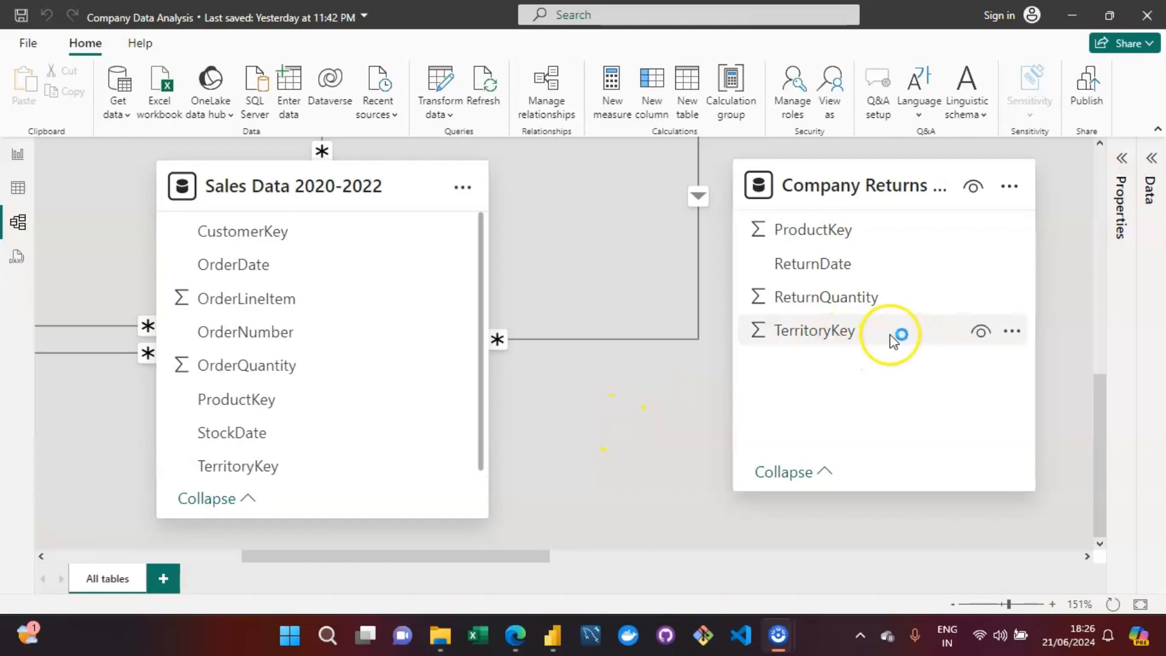
{"action": "left_click", "coordinate": [523, 338]}
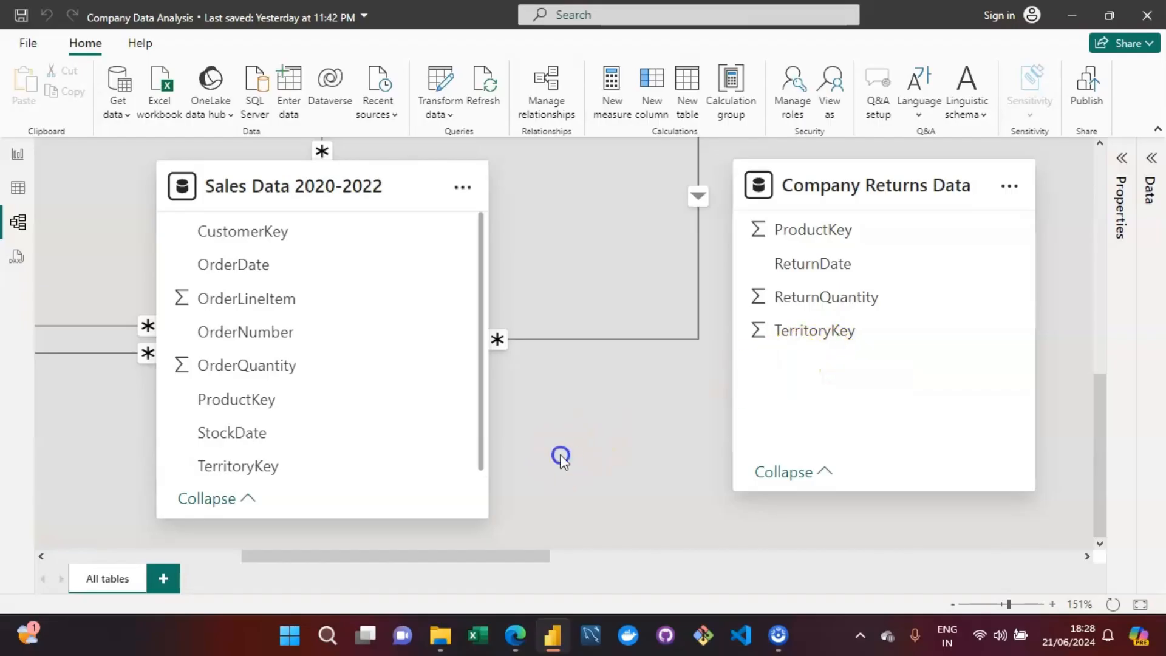
{"action": "scroll", "coordinate": [563, 460], "scroll_direction": "down", "scroll_amount": 5}
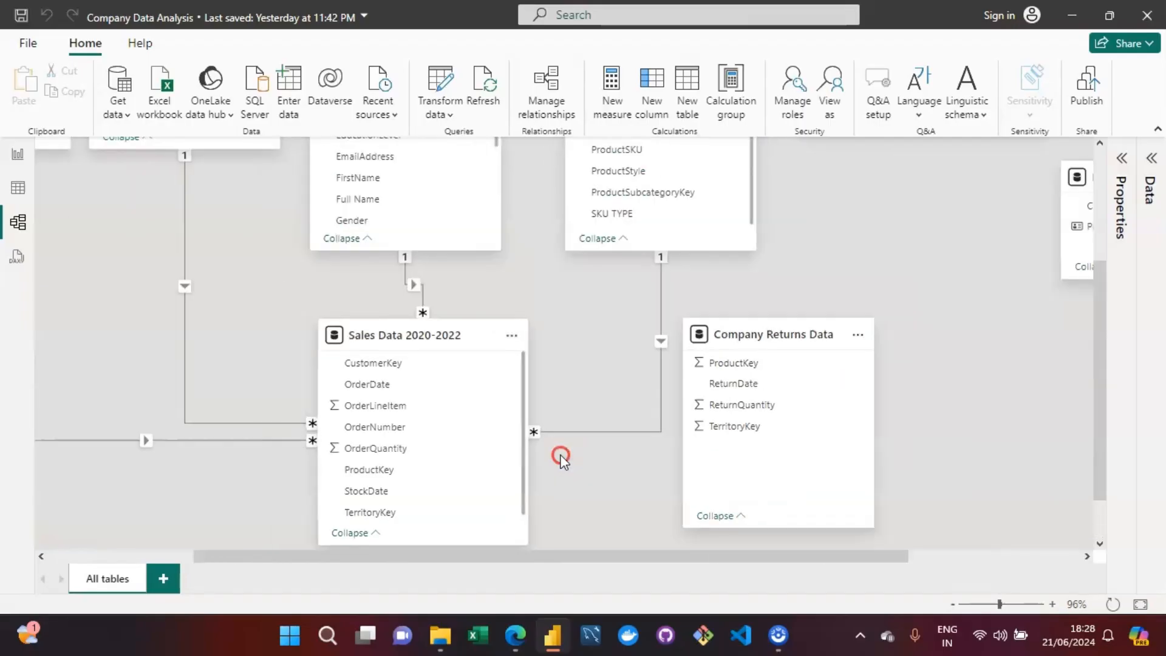
{"action": "right_click", "coordinate": [563, 460]}
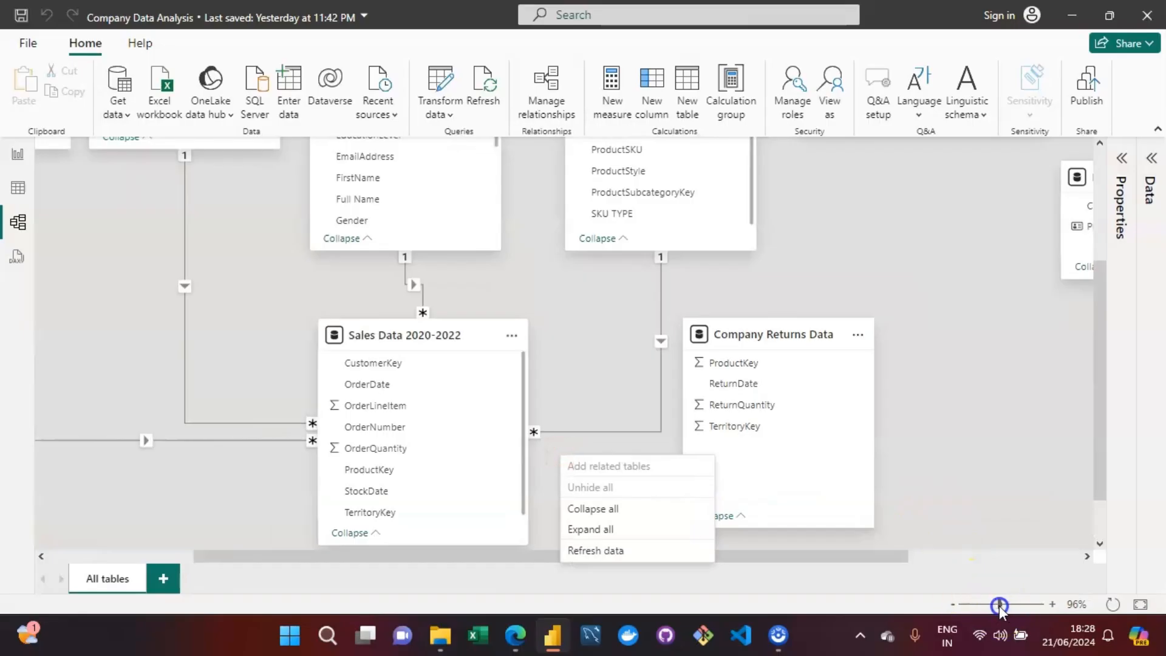
{"action": "left_click_drag", "start_coordinate": [1001, 606], "coordinate": [987, 605]}
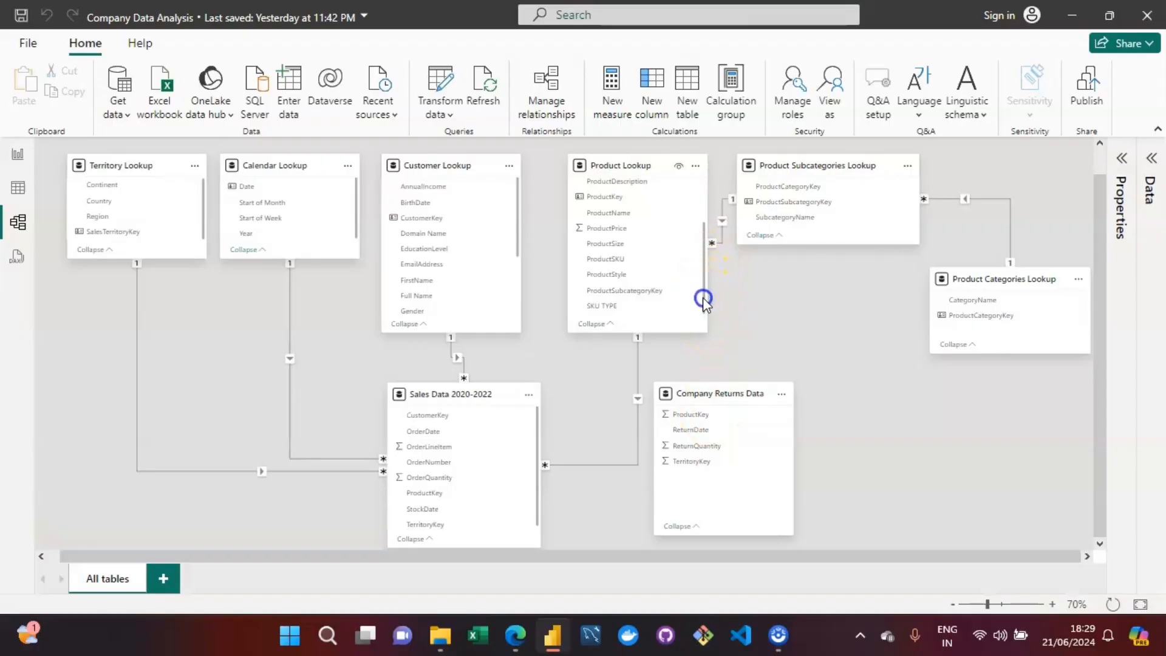
Create and save an active many-to-one relationship from ProductKey in Company Returns Data to ProductKey in Product Lookup, with single cross-filter direction.
{"action": "left_click_drag", "start_coordinate": [704, 296], "coordinate": [705, 249]}
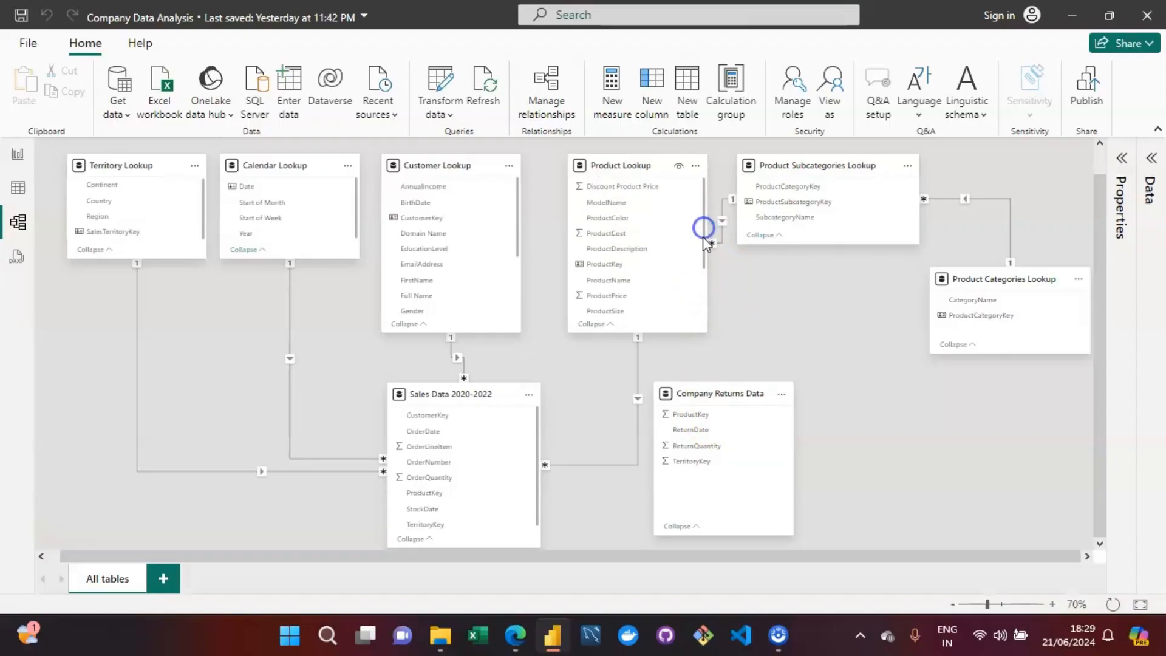
{"action": "left_click_drag", "start_coordinate": [685, 414], "coordinate": [630, 279]}
{"action": "left_click_drag", "start_coordinate": [686, 414], "coordinate": [605, 263]}
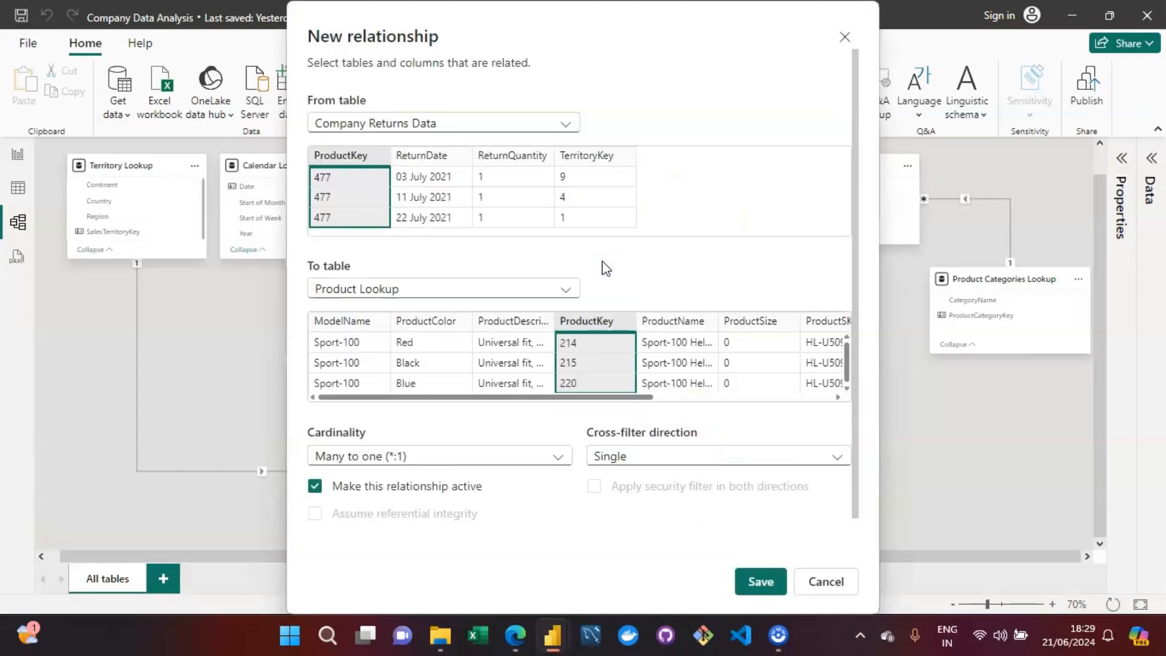
{"action": "left_click", "coordinate": [737, 572]}
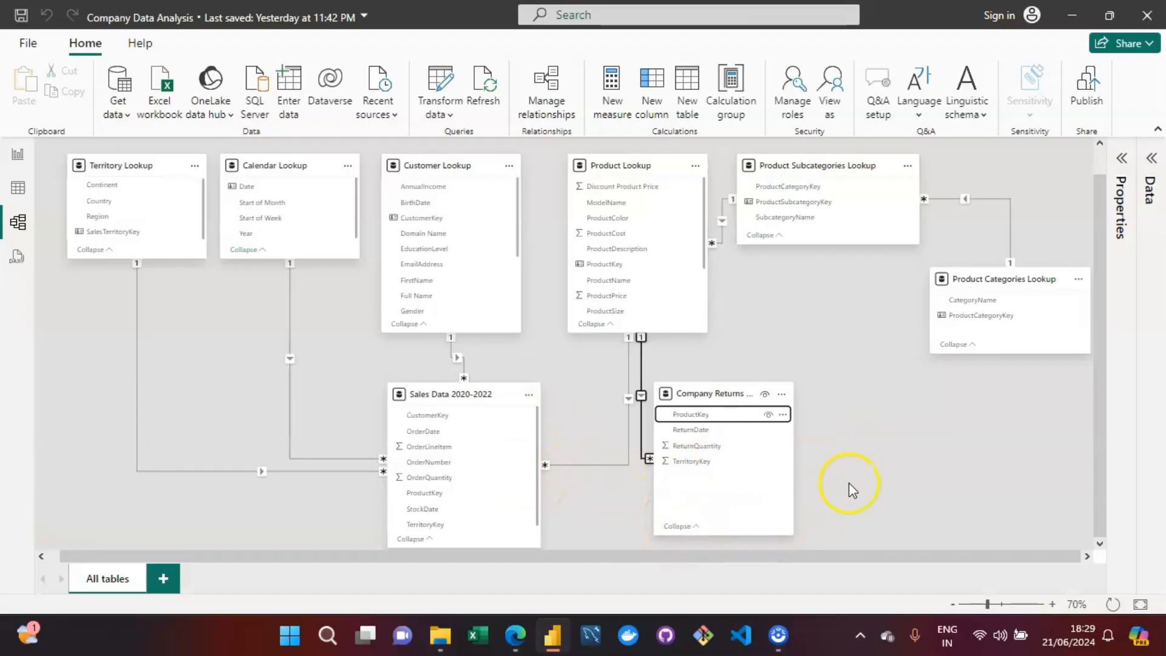
{"action": "left_click", "coordinate": [808, 322]}
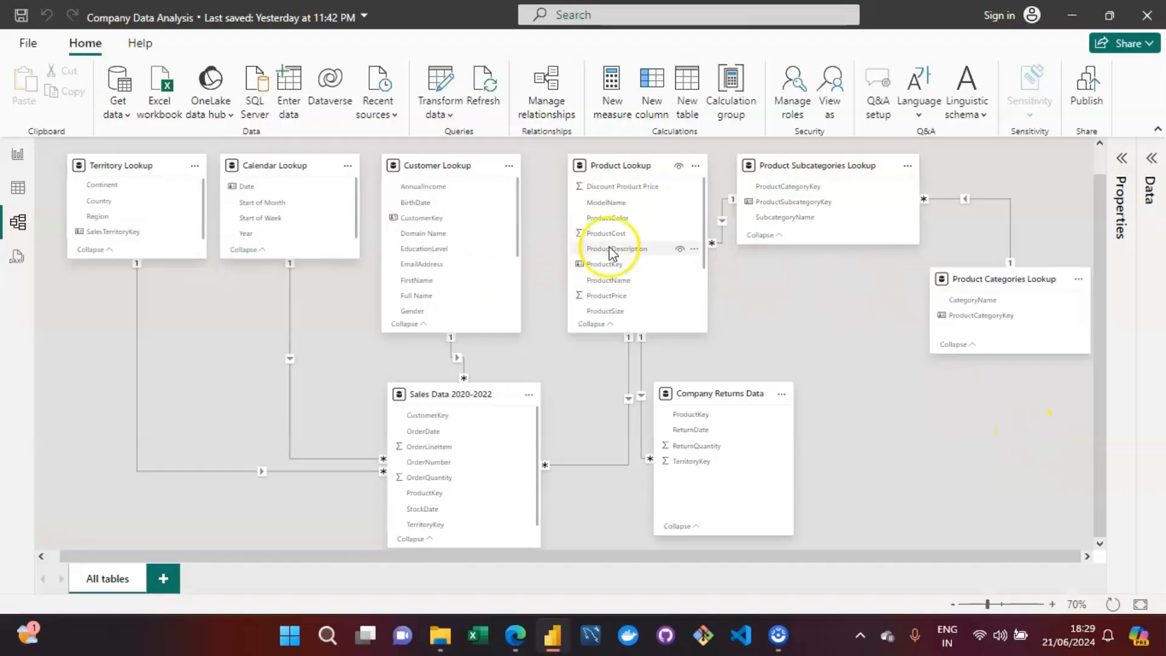
{"action": "left_click", "coordinate": [859, 401]}
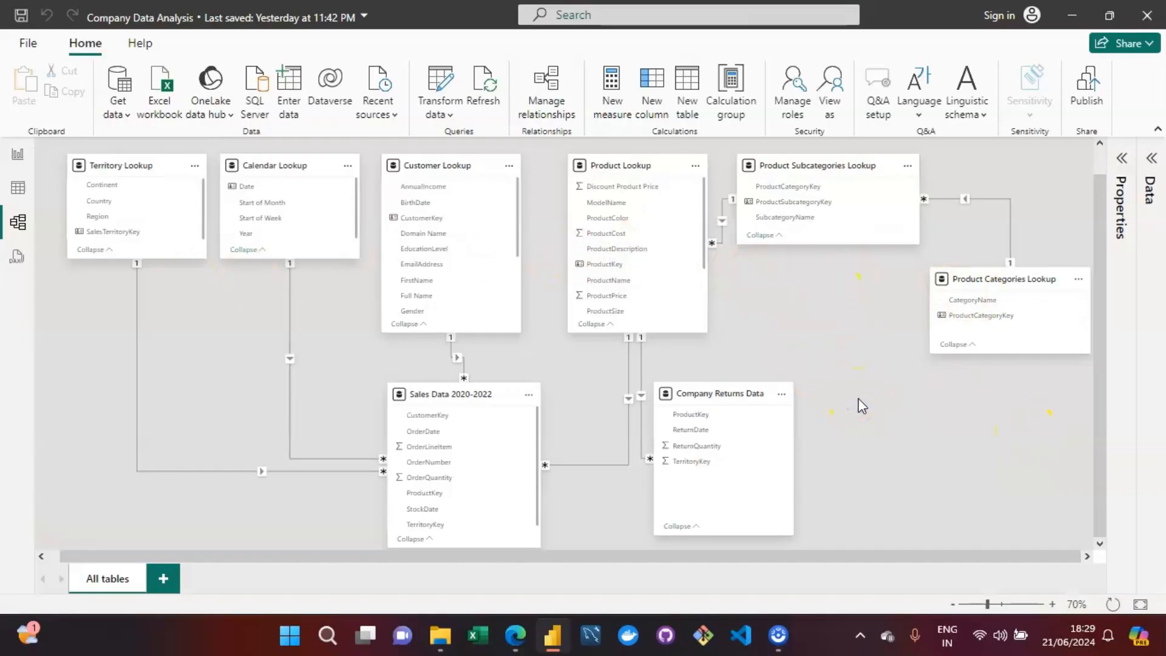
{"action": "left_click", "coordinate": [880, 401]}
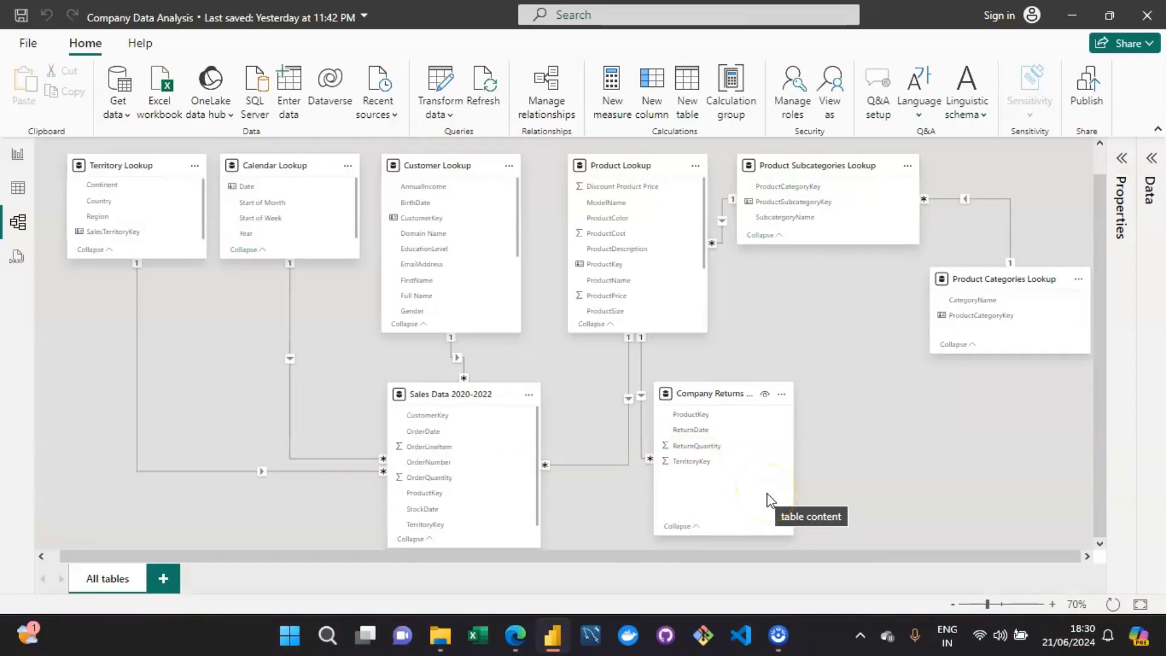
Create and save an active many-to-one relationship from ReturnDate in Company Returns Data to Date in Calendar Lookup, with single cross-filter direction.
{"action": "left_click", "coordinate": [679, 449]}
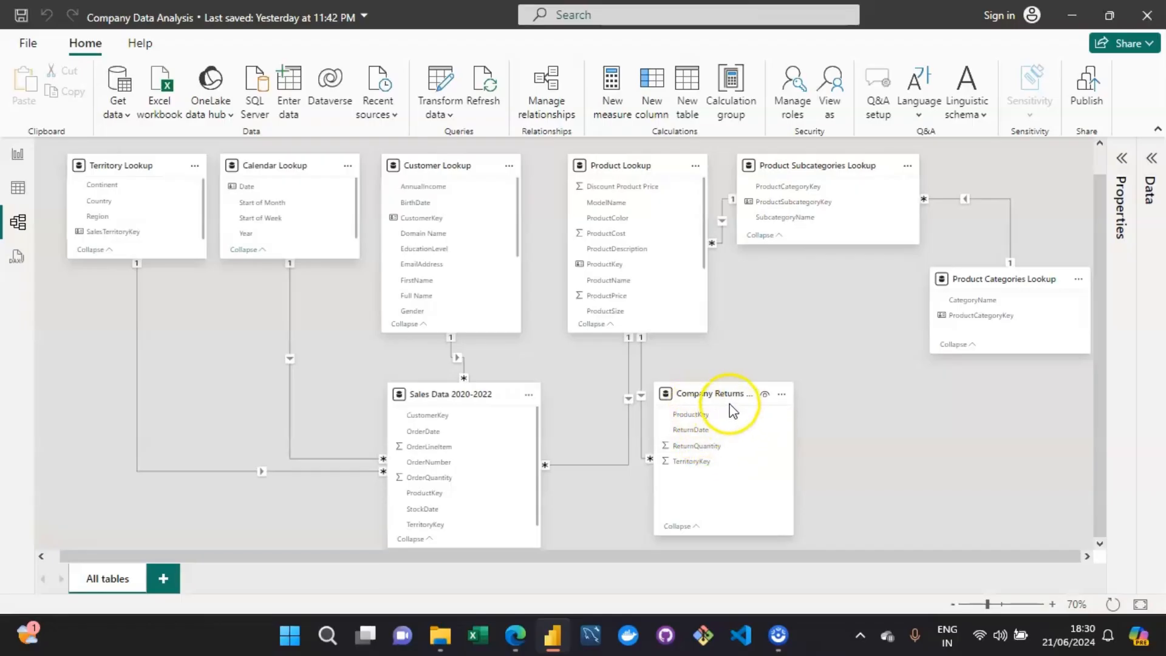
{"action": "mouse_move", "coordinate": [732, 394]}
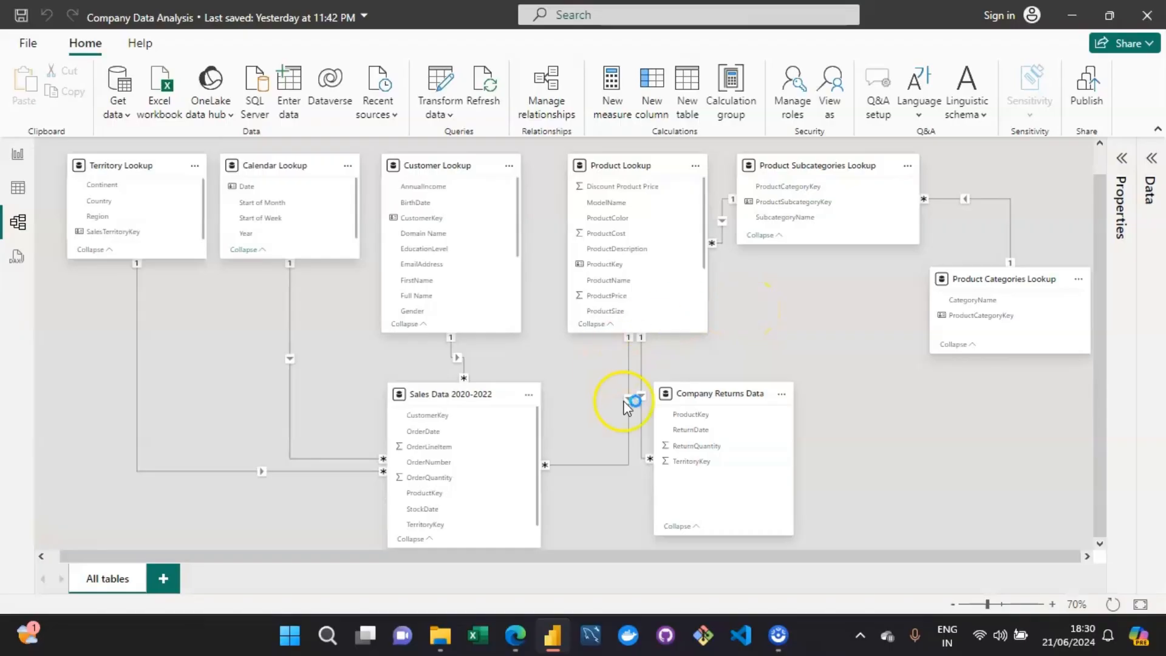
{"action": "left_click_drag", "start_coordinate": [706, 437], "coordinate": [260, 183]}
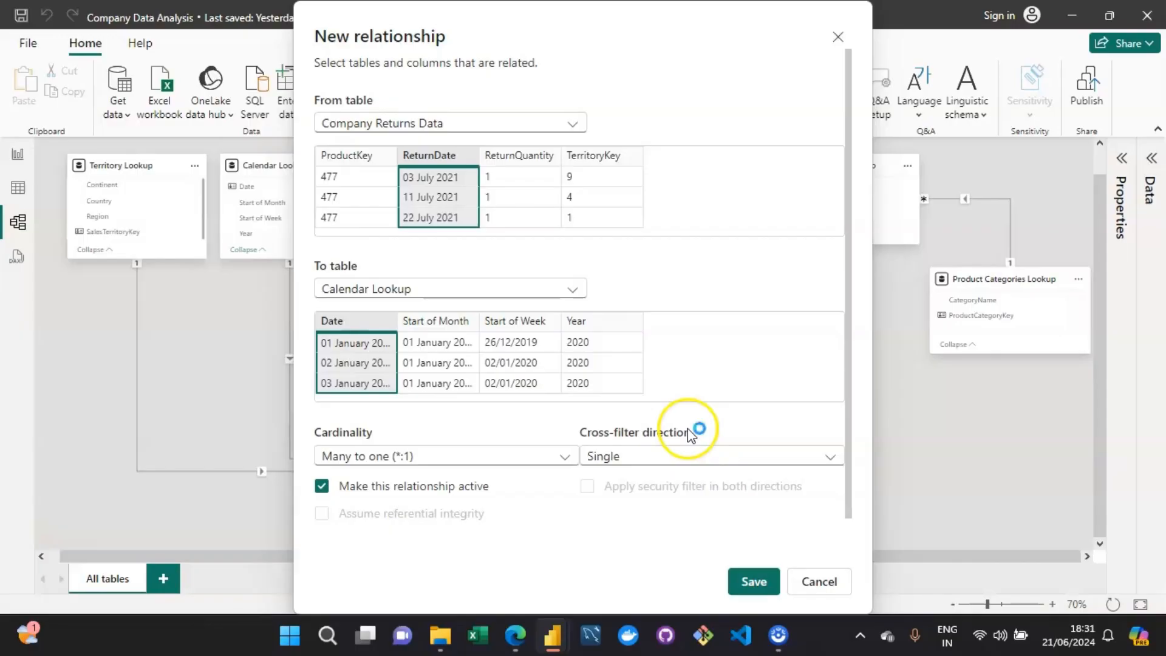
{"action": "left_click", "coordinate": [754, 576]}
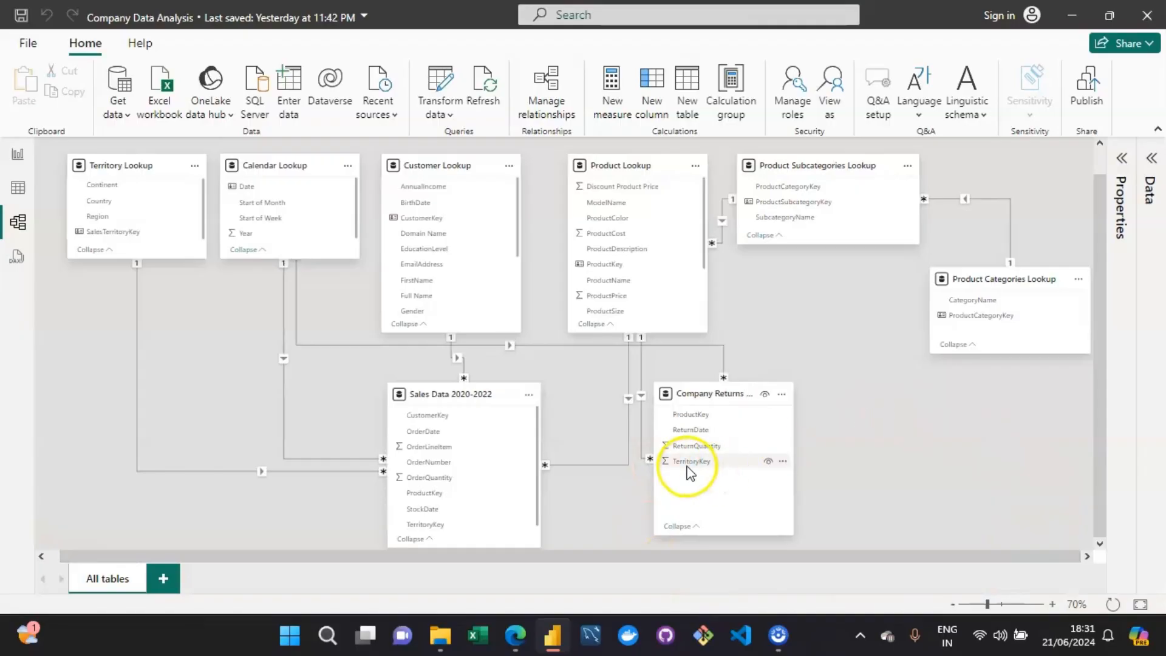
Create and save an active many-to-one relationship from TerritoryKey in Company Returns Data to SalesTerritoryKey in Territory Lookup, with single cross-filter direction.
{"action": "left_click_drag", "start_coordinate": [699, 460], "coordinate": [119, 229]}
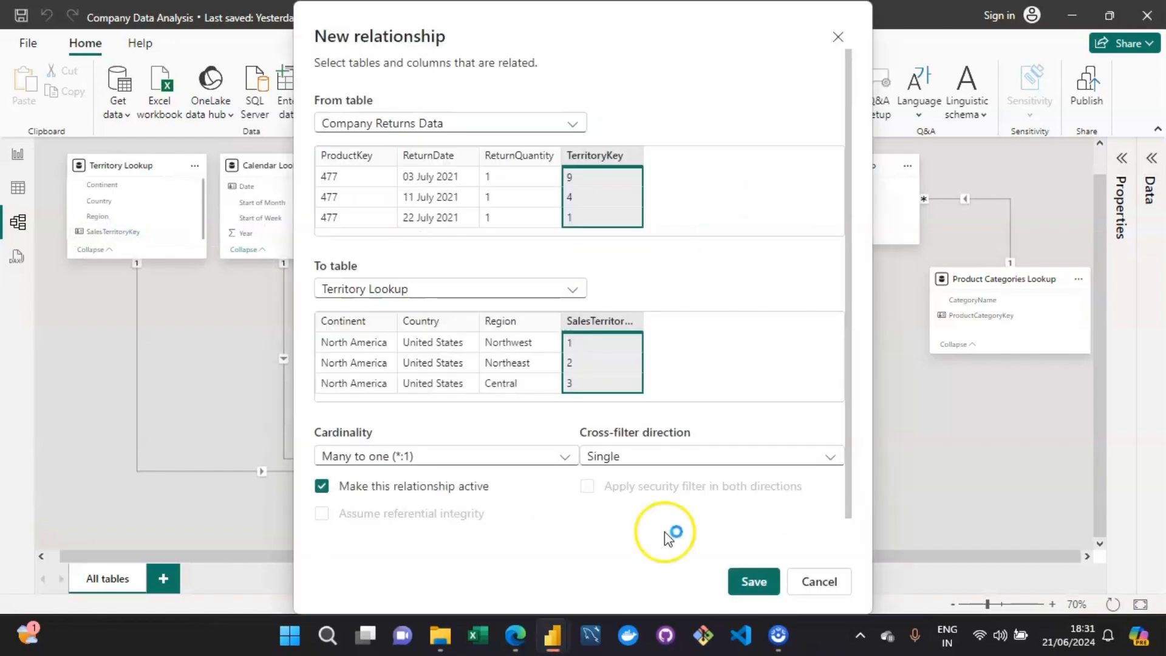
{"action": "left_click", "coordinate": [776, 588]}
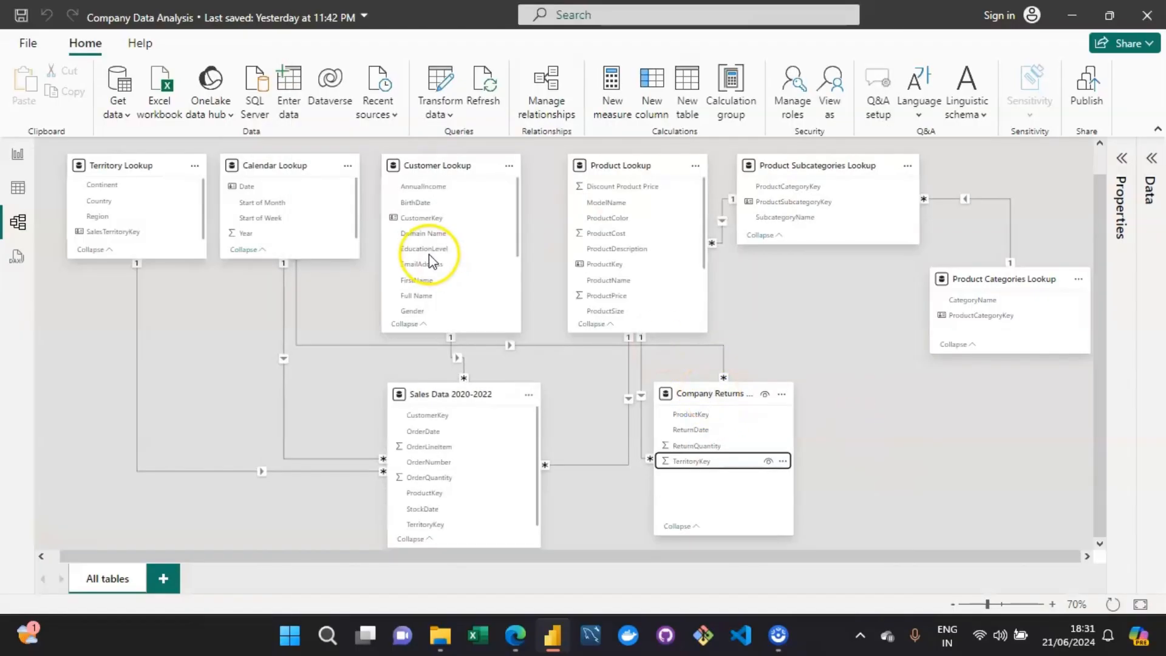
{"action": "left_click", "coordinate": [942, 424]}
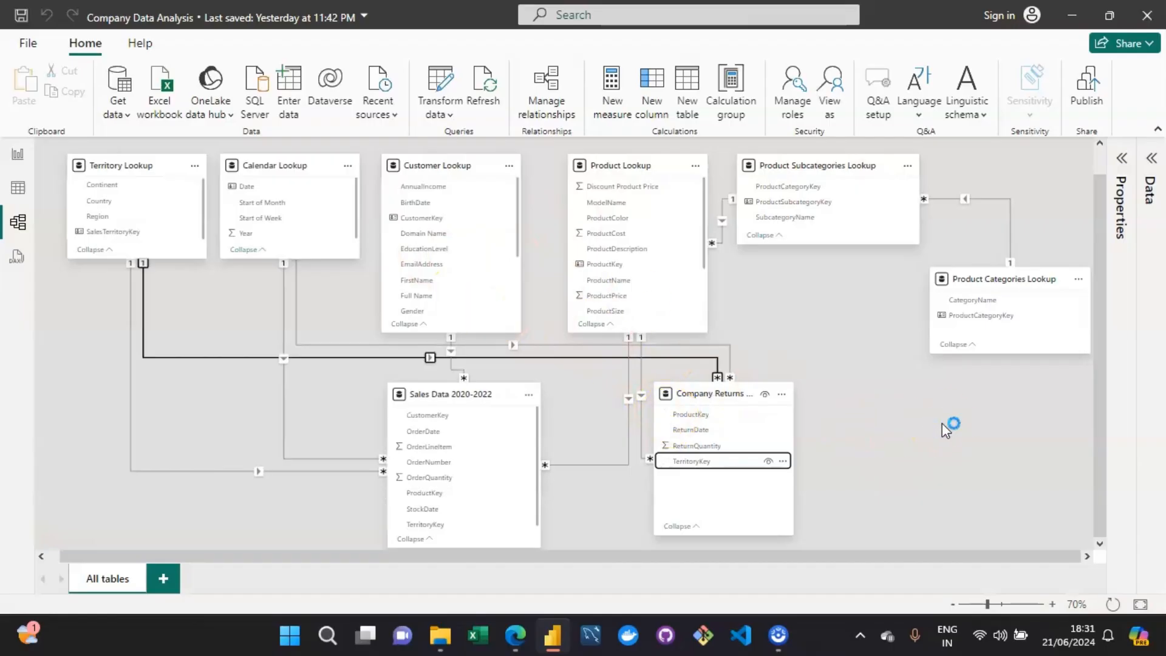
{"action": "left_click", "coordinate": [810, 349]}
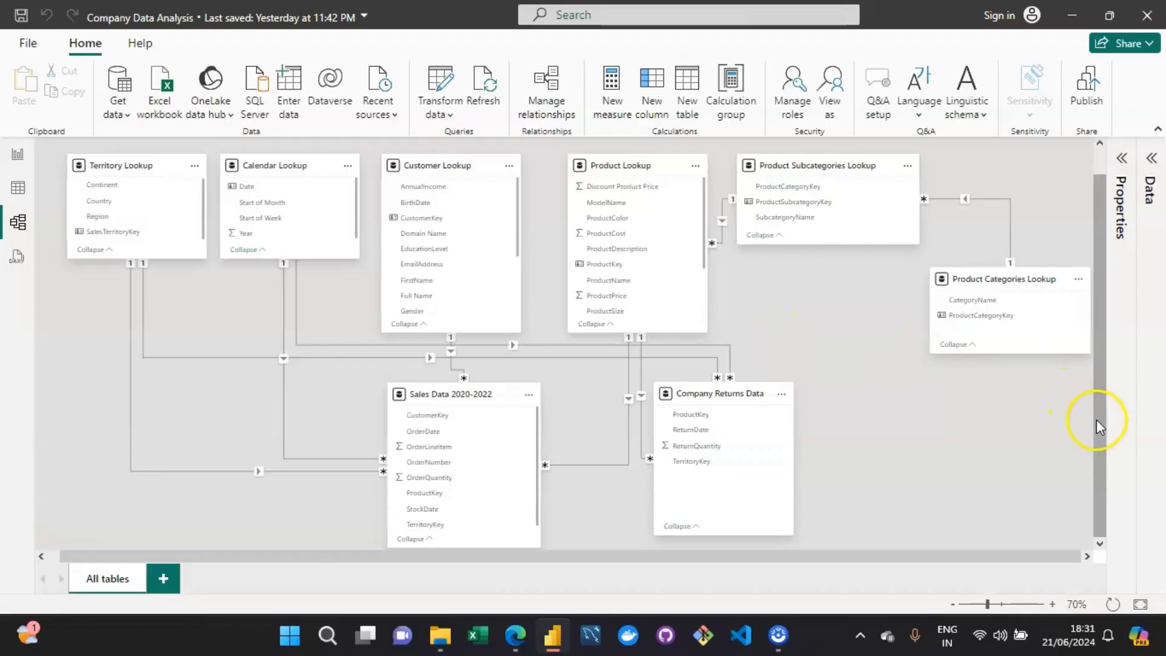
{"action": "left_click", "coordinate": [942, 460]}
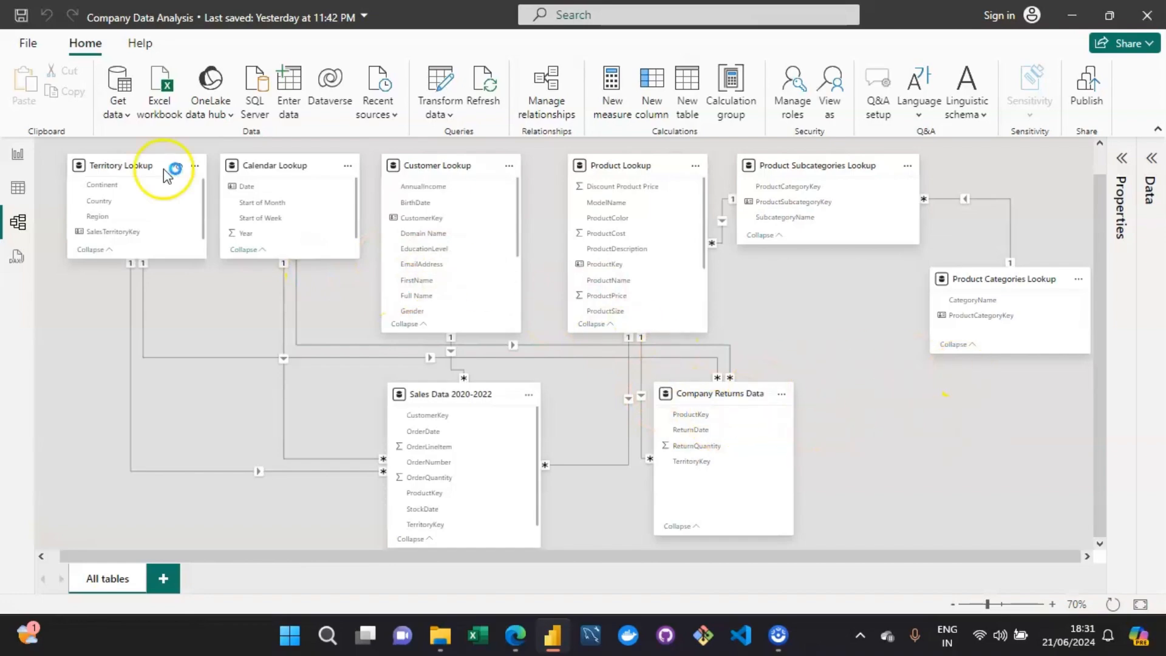
In the report's matrix, replace the OrderQuantity value with ReturnQuantity from Company Returns Data.
{"action": "left_click", "coordinate": [19, 159]}
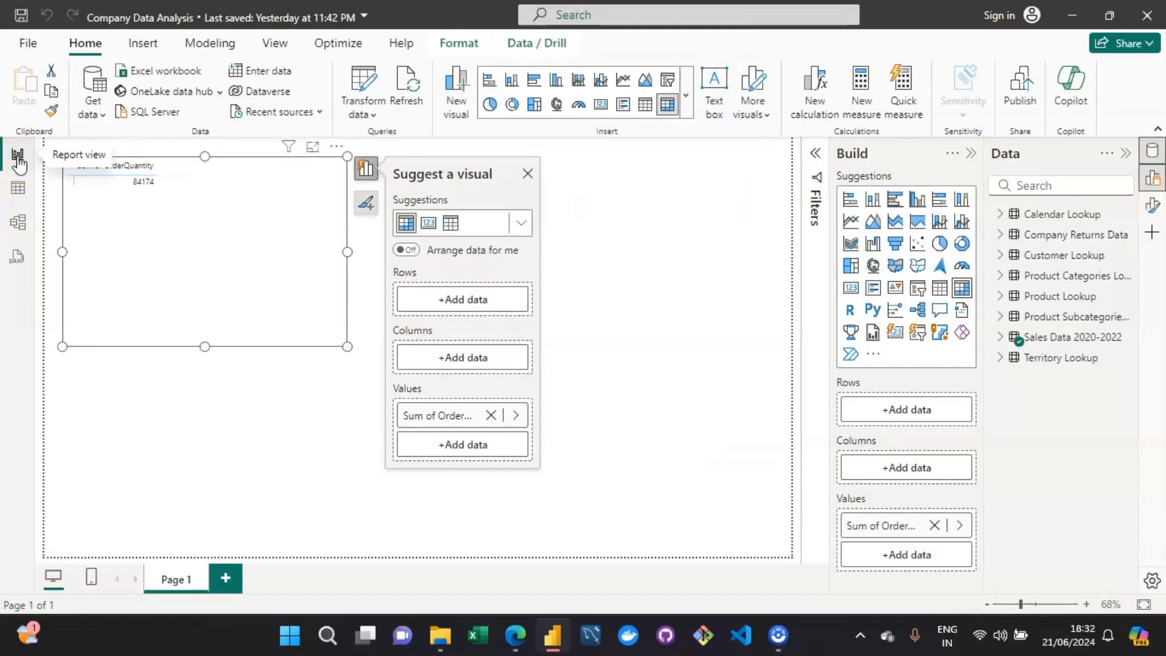
{"action": "left_click", "coordinate": [159, 173]}
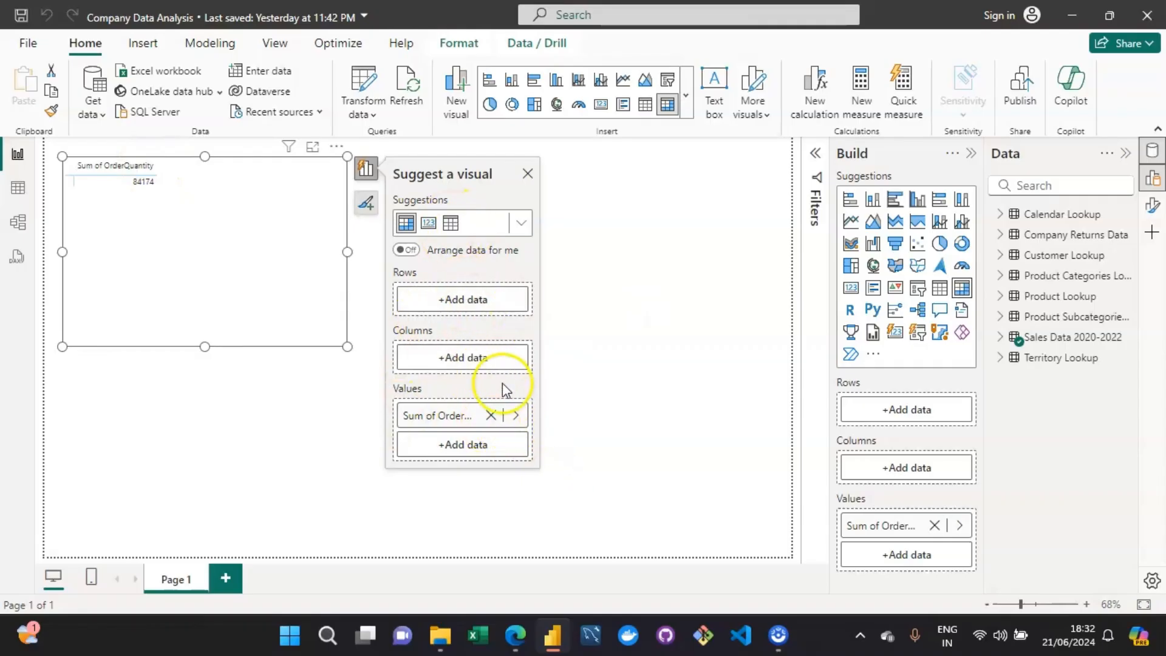
{"action": "left_click", "coordinate": [491, 416]}
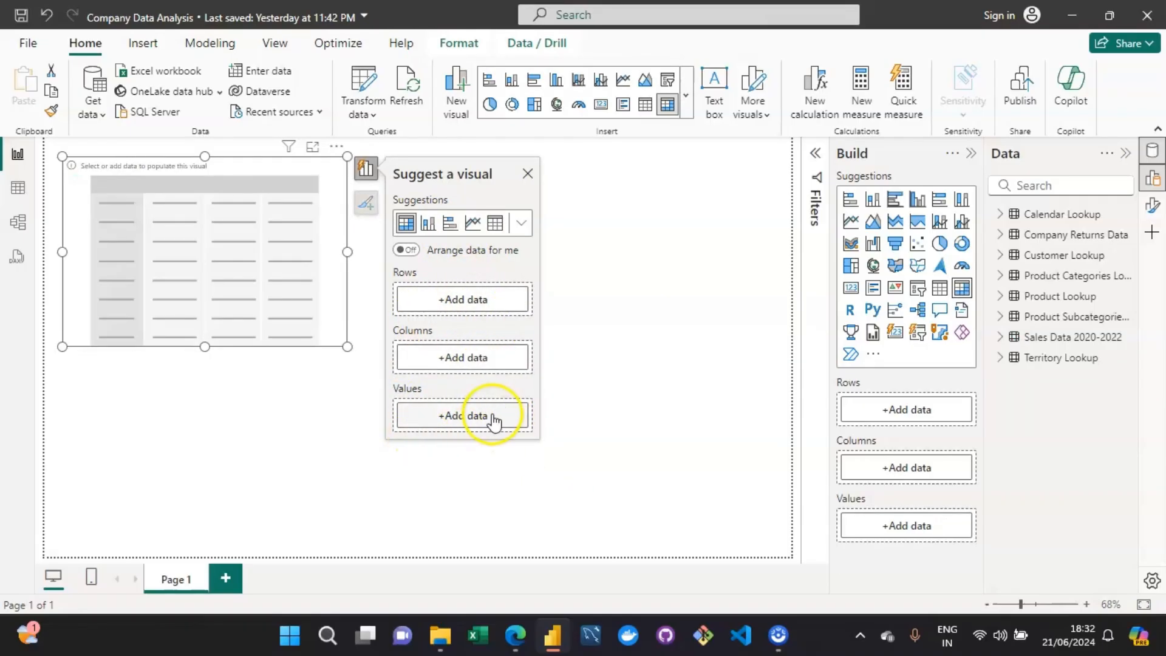
{"action": "left_click", "coordinate": [474, 422]}
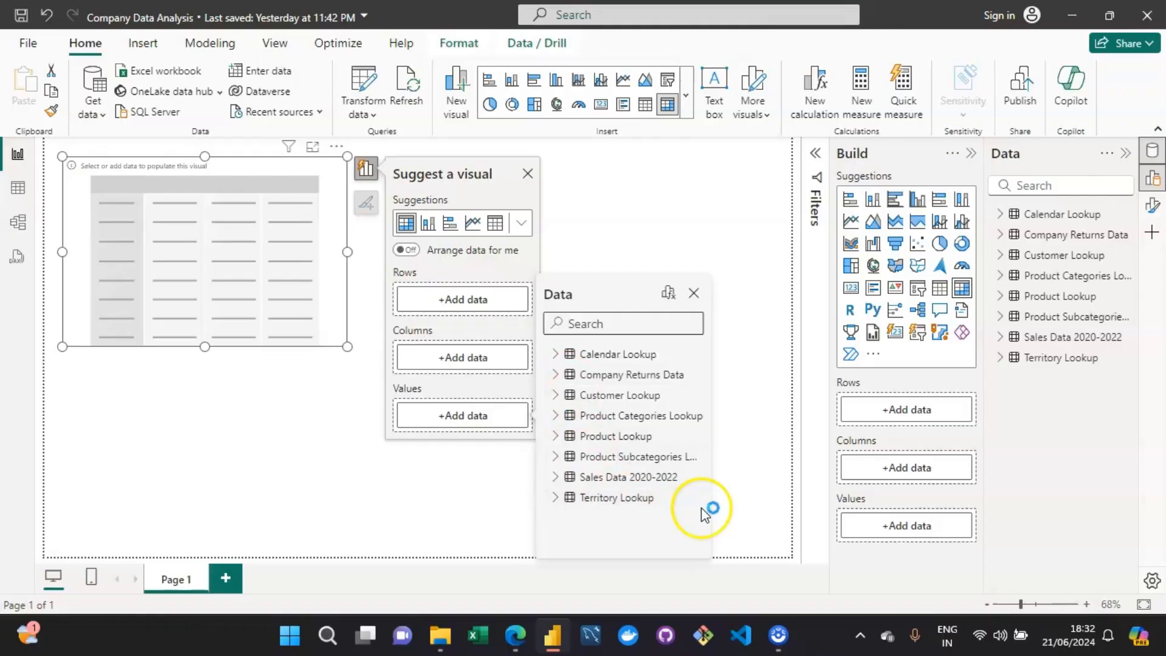
{"action": "left_click", "coordinate": [557, 375]}
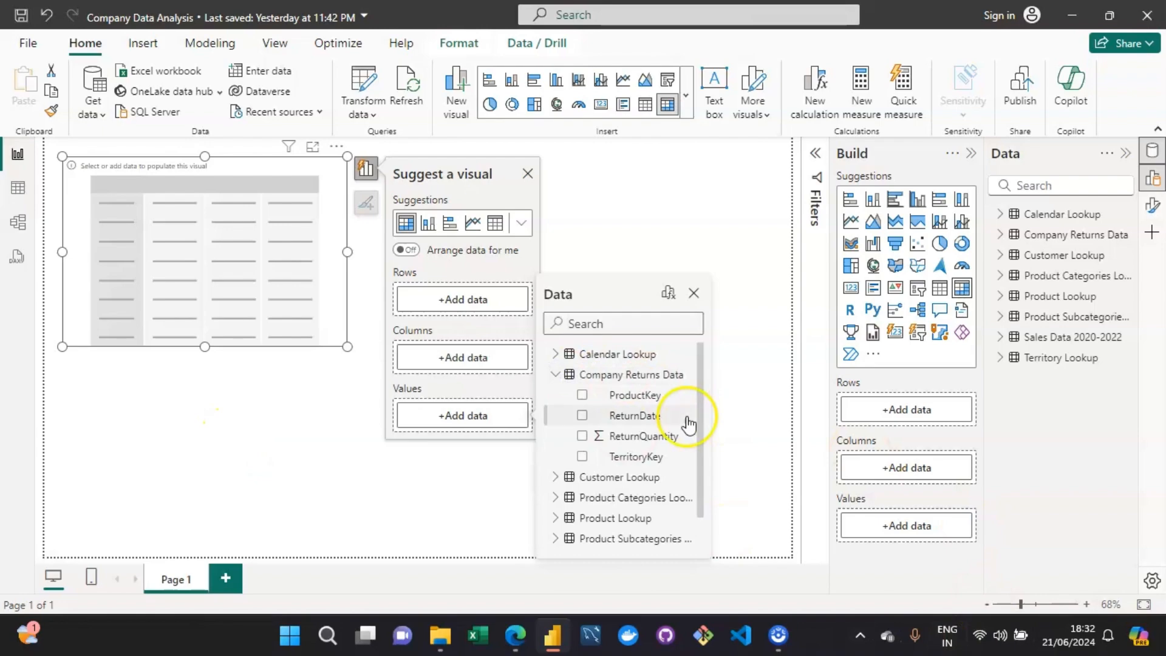
{"action": "left_click", "coordinate": [642, 438]}
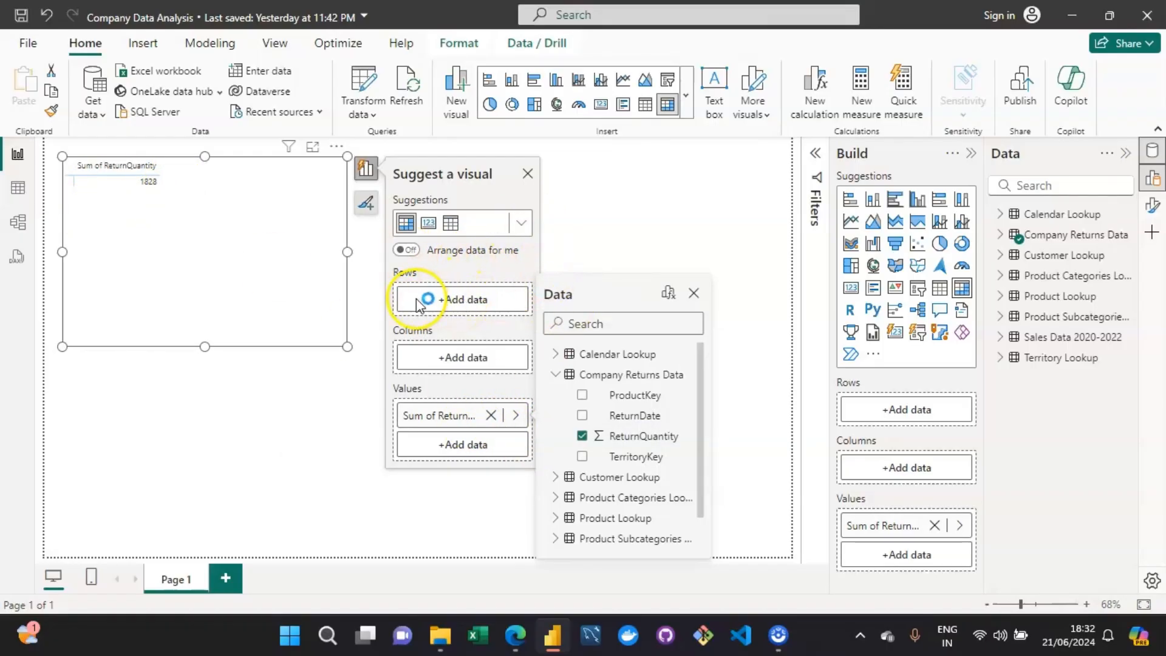
Add Year from Calendar Lookup to the matrix rows to break down the return quantity by year.
{"action": "left_click", "coordinate": [498, 306]}
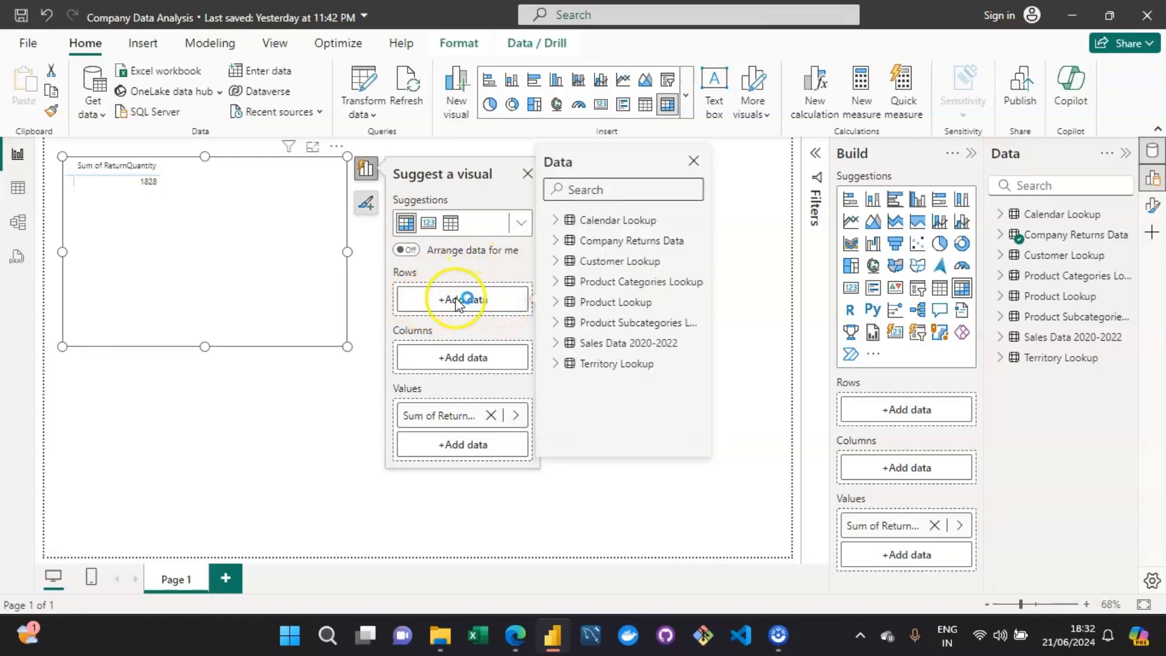
{"action": "left_click", "coordinate": [554, 221]}
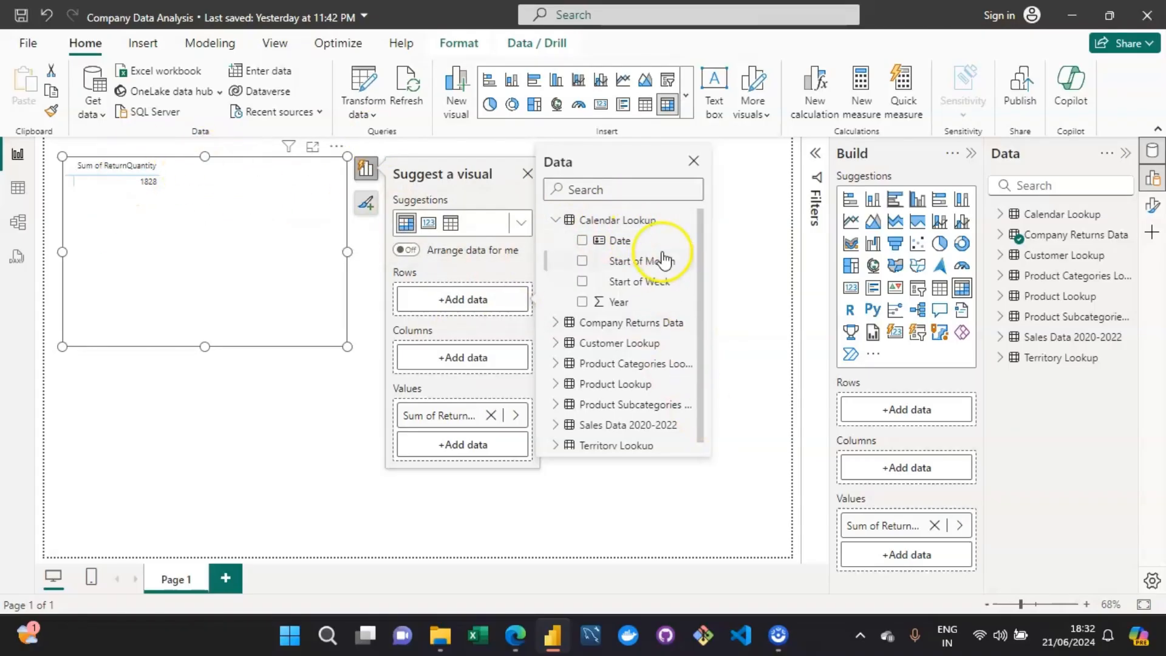
{"action": "left_click", "coordinate": [583, 304]}
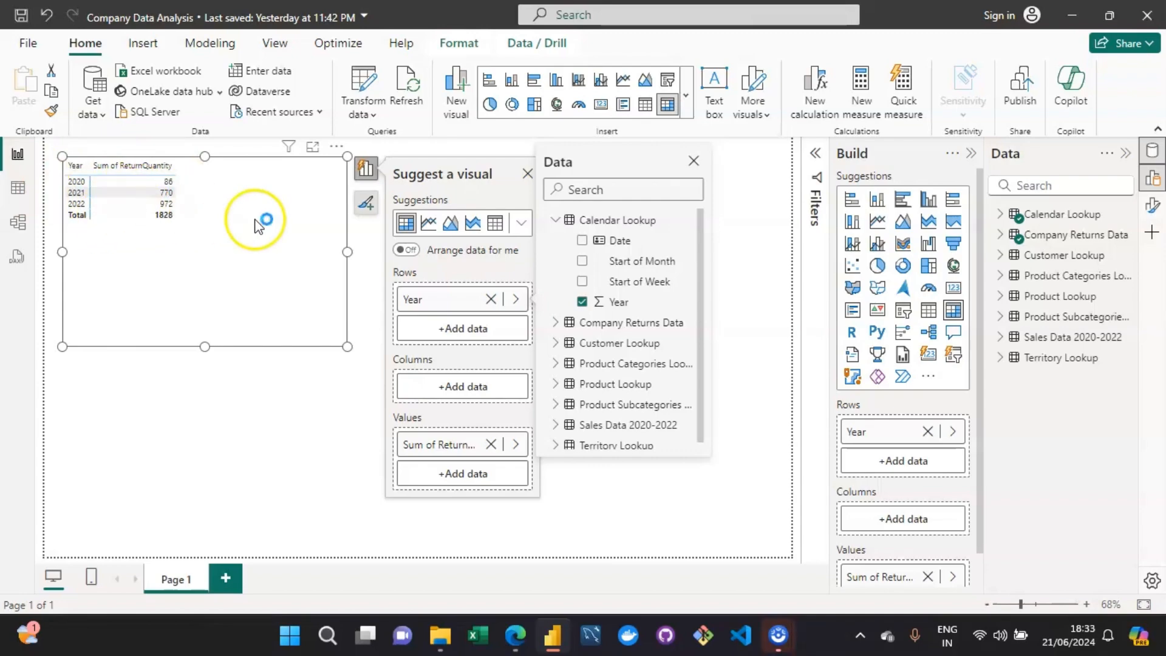
Replace Year in the matrix rows with Domain Name from Customer Lookup to test filtering by an unrelated table.
{"action": "left_click", "coordinate": [556, 220]}
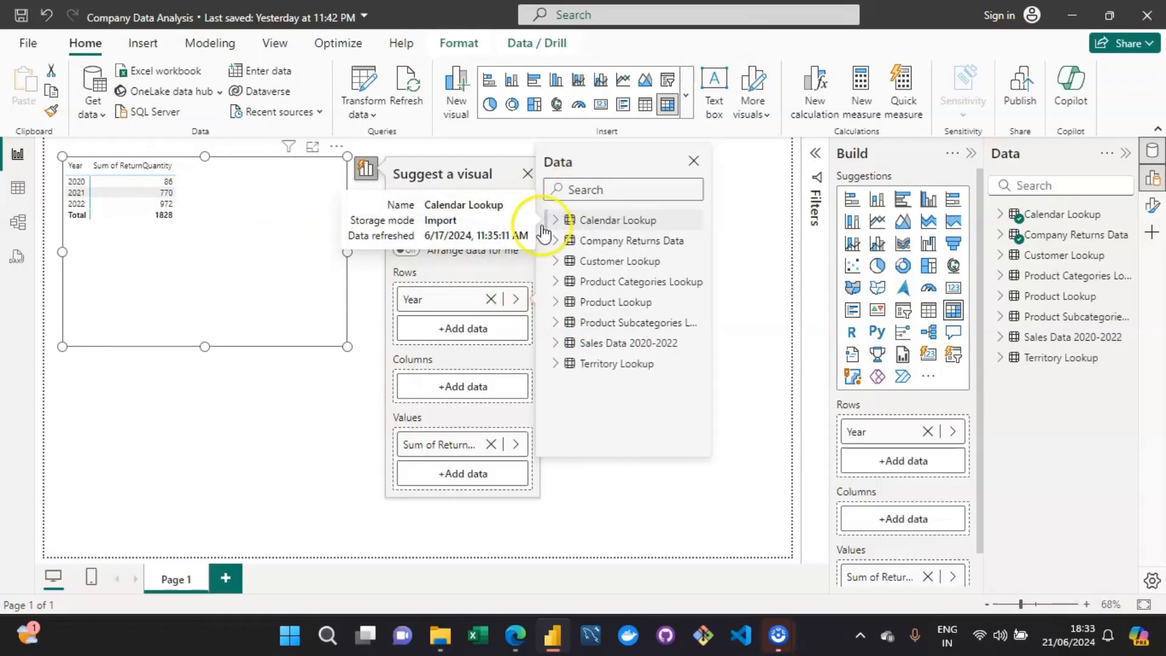
{"action": "left_click", "coordinate": [556, 261]}
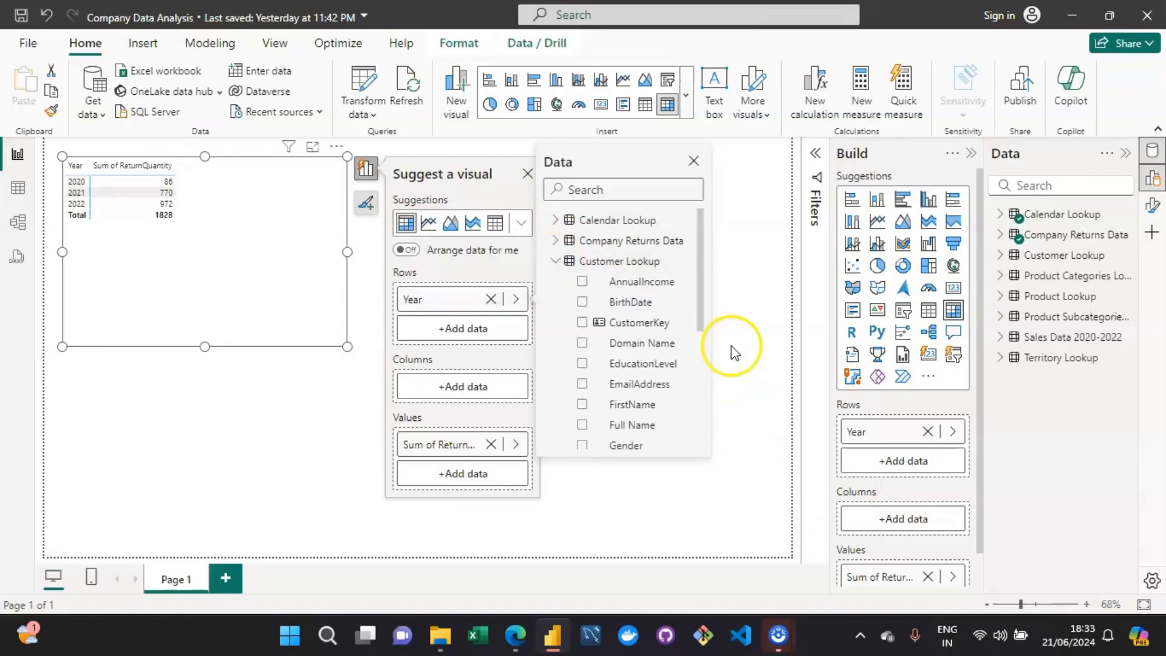
{"action": "left_click", "coordinate": [491, 301]}
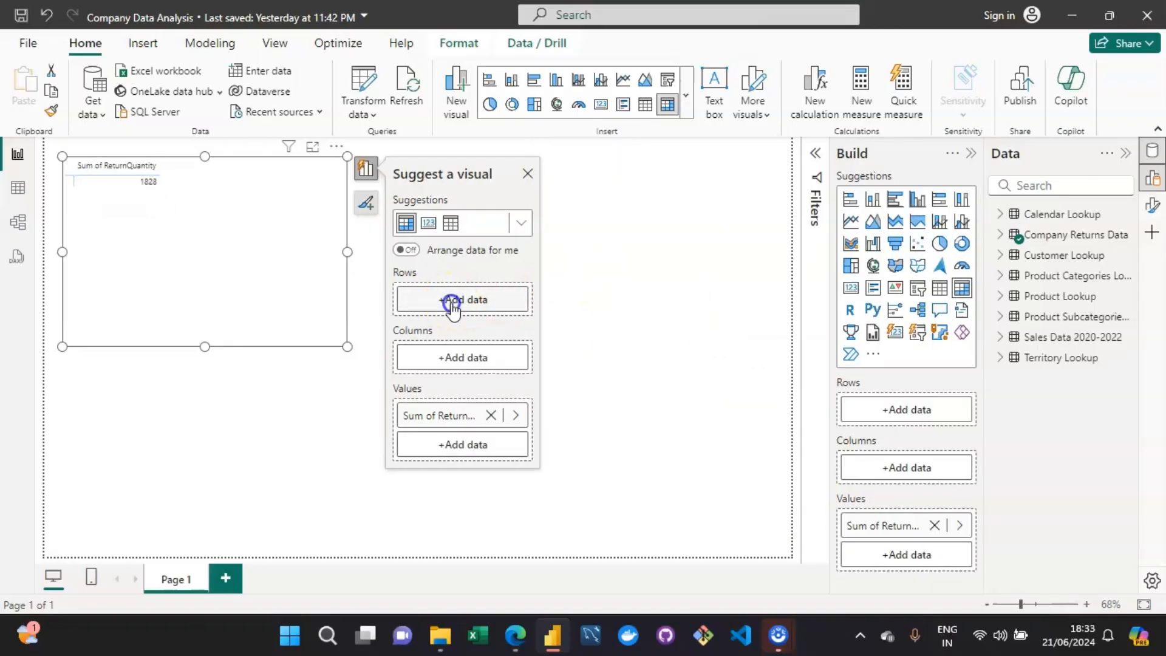
{"action": "left_click", "coordinate": [451, 299]}
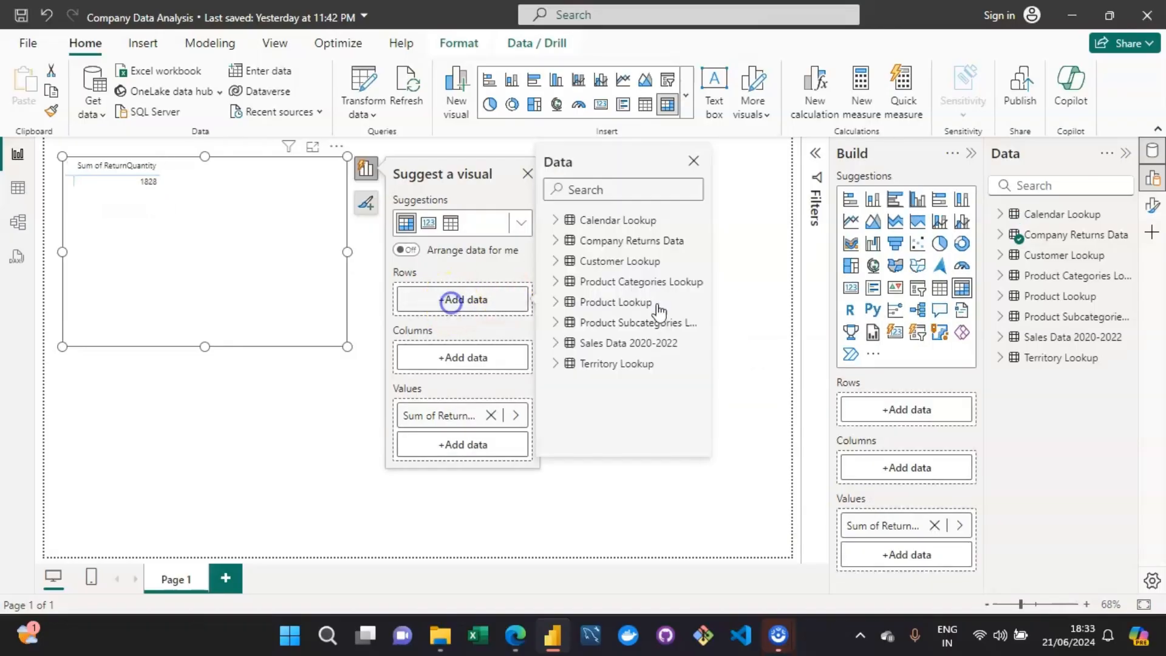
{"action": "left_click", "coordinate": [554, 267]}
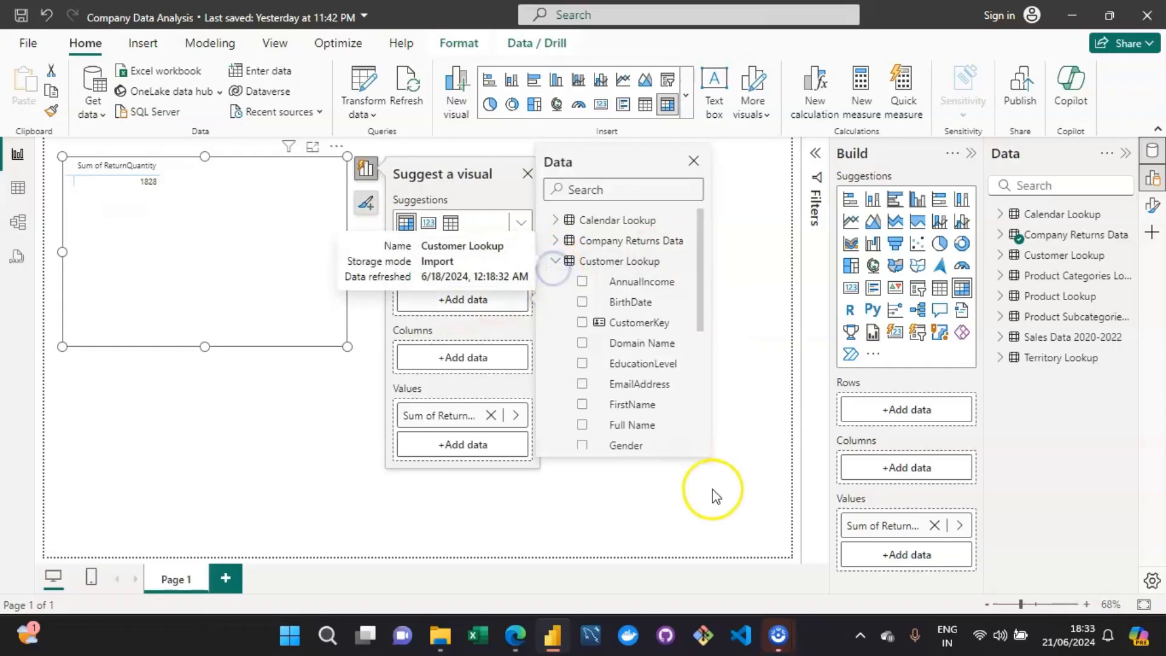
{"action": "left_click", "coordinate": [647, 344]}
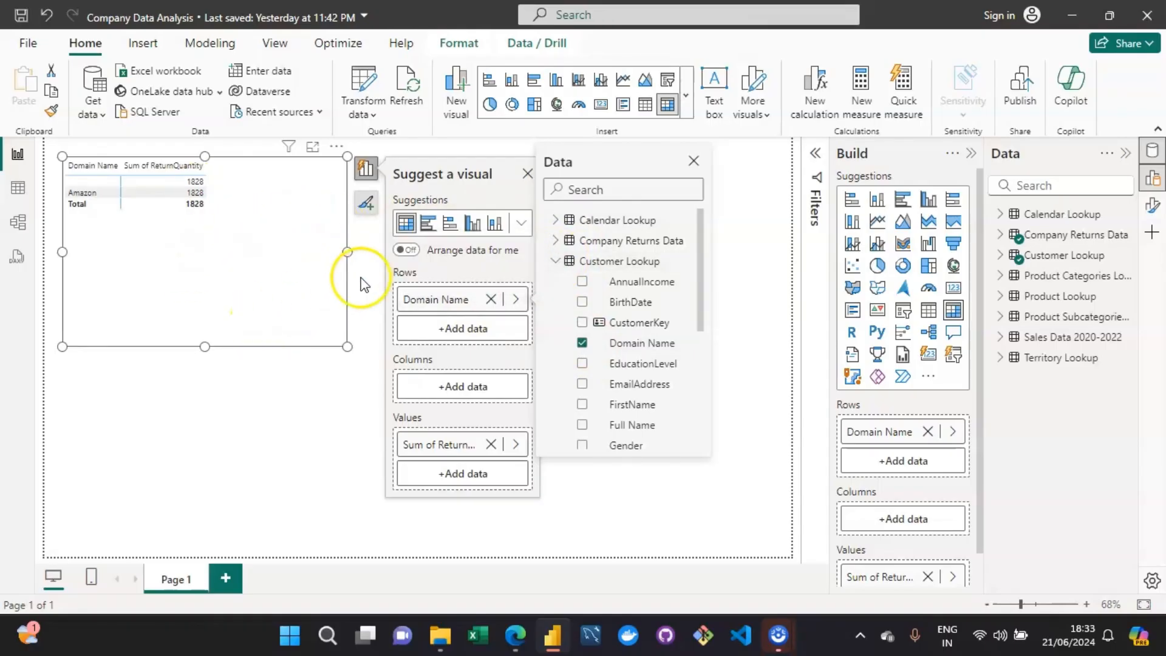
Replace Domain Name in the matrix rows with CategoryName from Product Categories Lookup.
{"action": "left_click", "coordinate": [554, 262]}
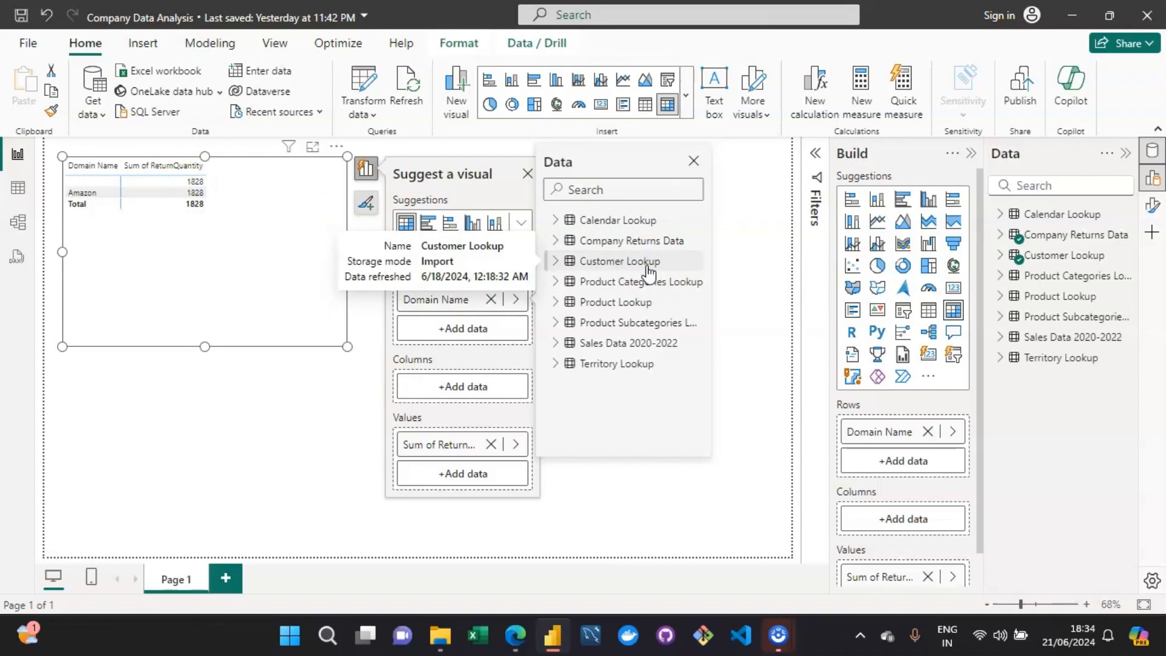
{"action": "left_click", "coordinate": [555, 283]}
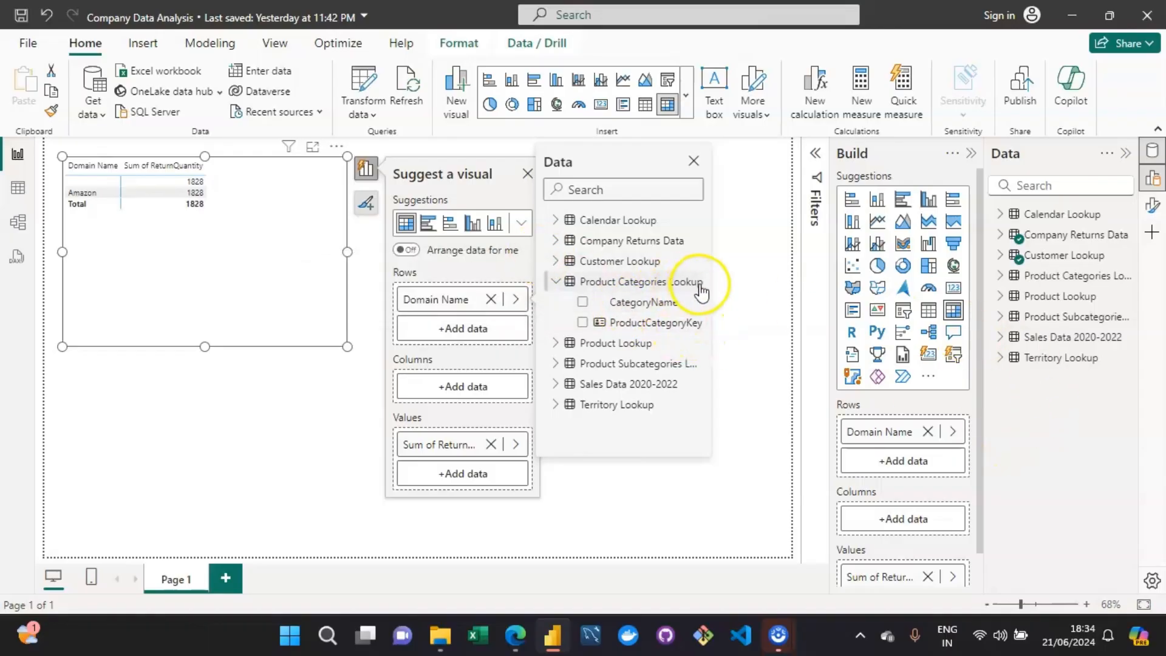
{"action": "left_click", "coordinate": [597, 304]}
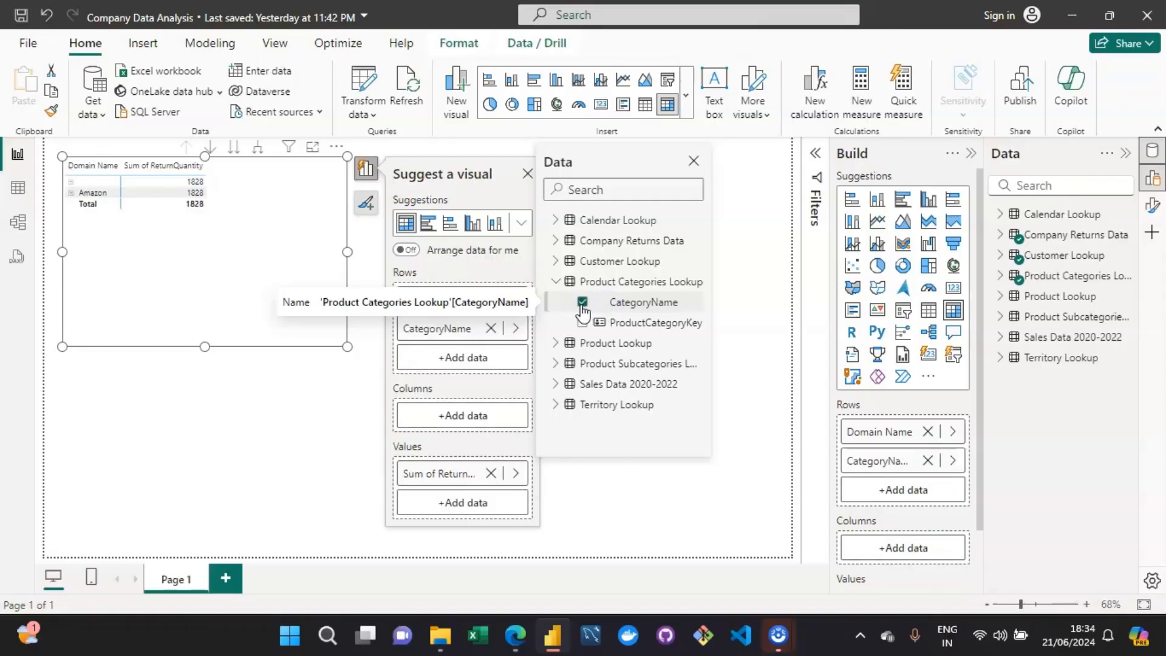
{"action": "left_click", "coordinate": [582, 304]}
{"action": "left_click", "coordinate": [583, 302]}
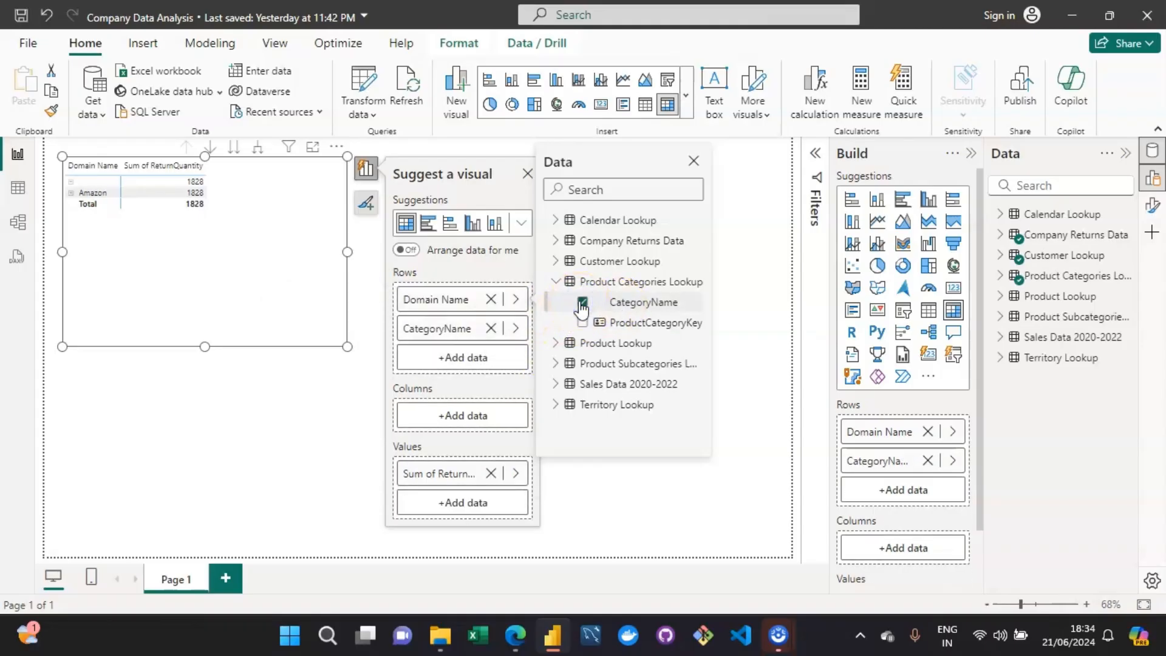
{"action": "left_click", "coordinate": [583, 303]}
{"action": "left_click", "coordinate": [492, 299]}
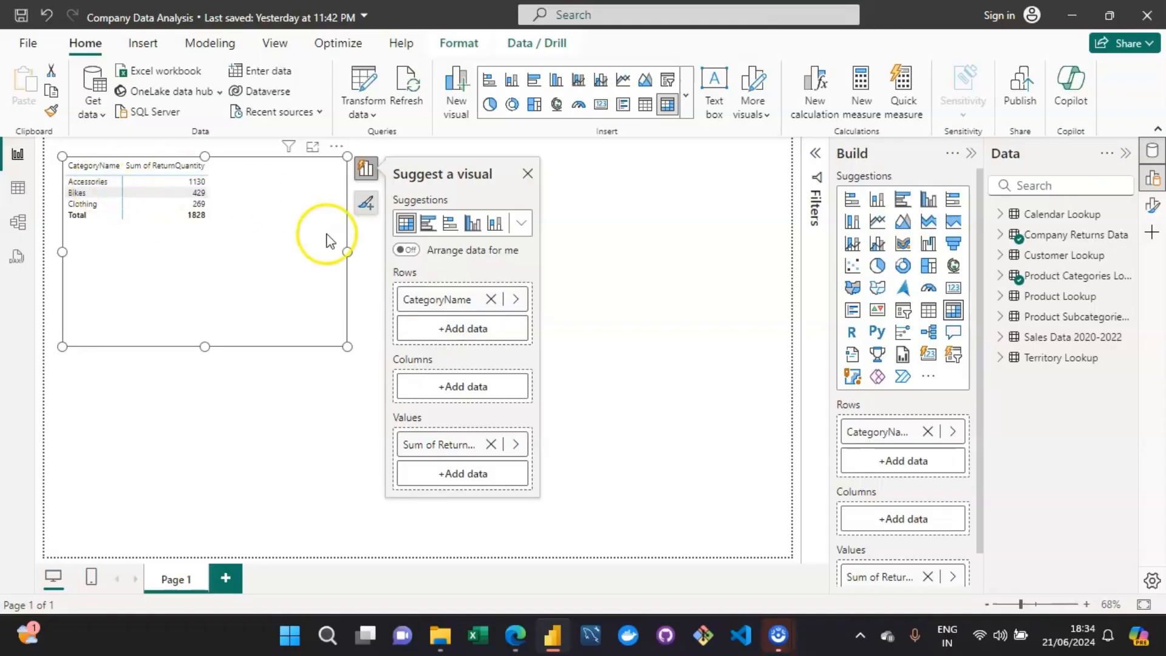
Replace CategoryName in the matrix rows with SubcategoryName from the Product Subcategories Lookup table.
{"action": "left_click", "coordinate": [449, 328]}
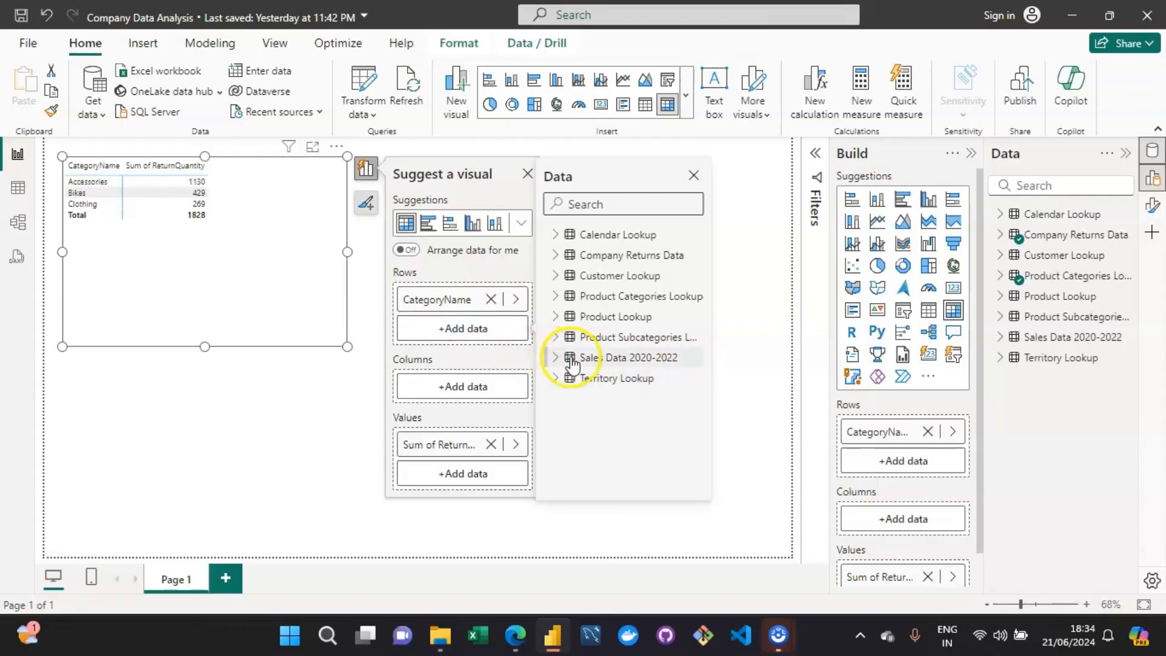
{"action": "left_click", "coordinate": [555, 336]}
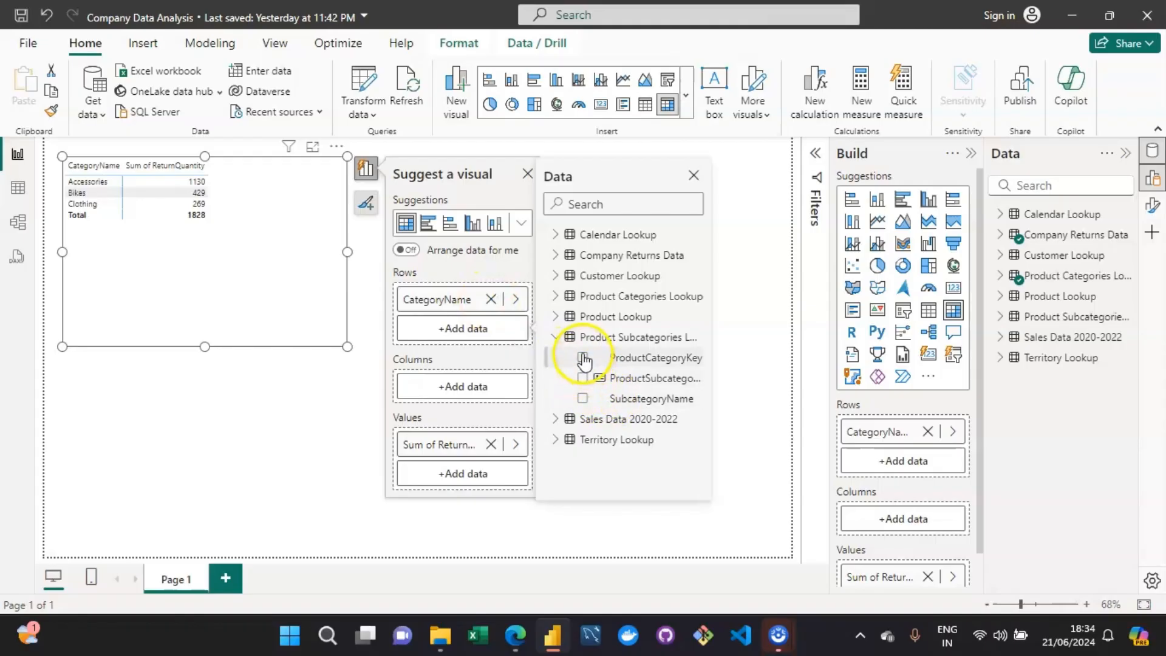
{"action": "left_click", "coordinate": [583, 399]}
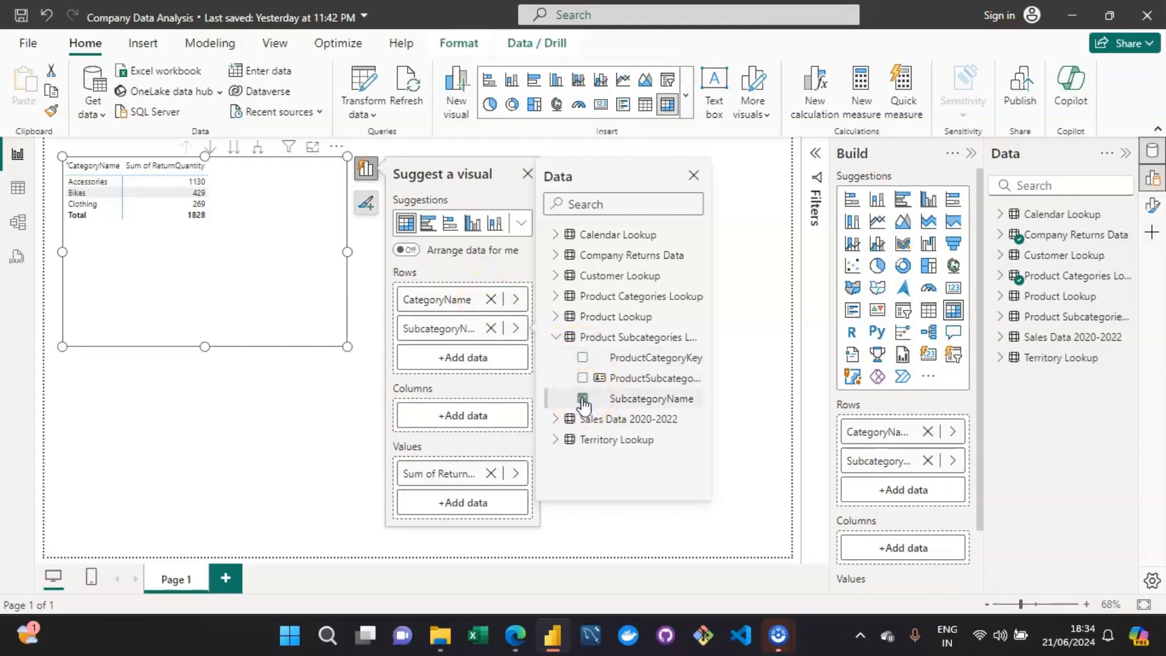
{"action": "left_click", "coordinate": [492, 300]}
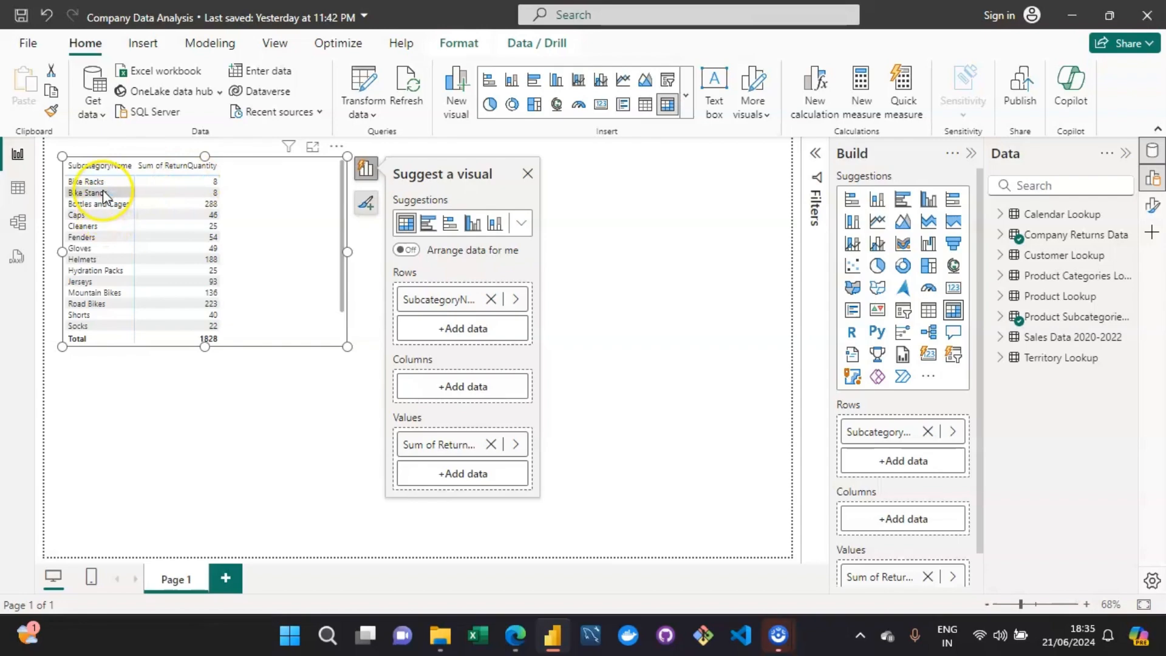
{"action": "left_click", "coordinate": [211, 215]}
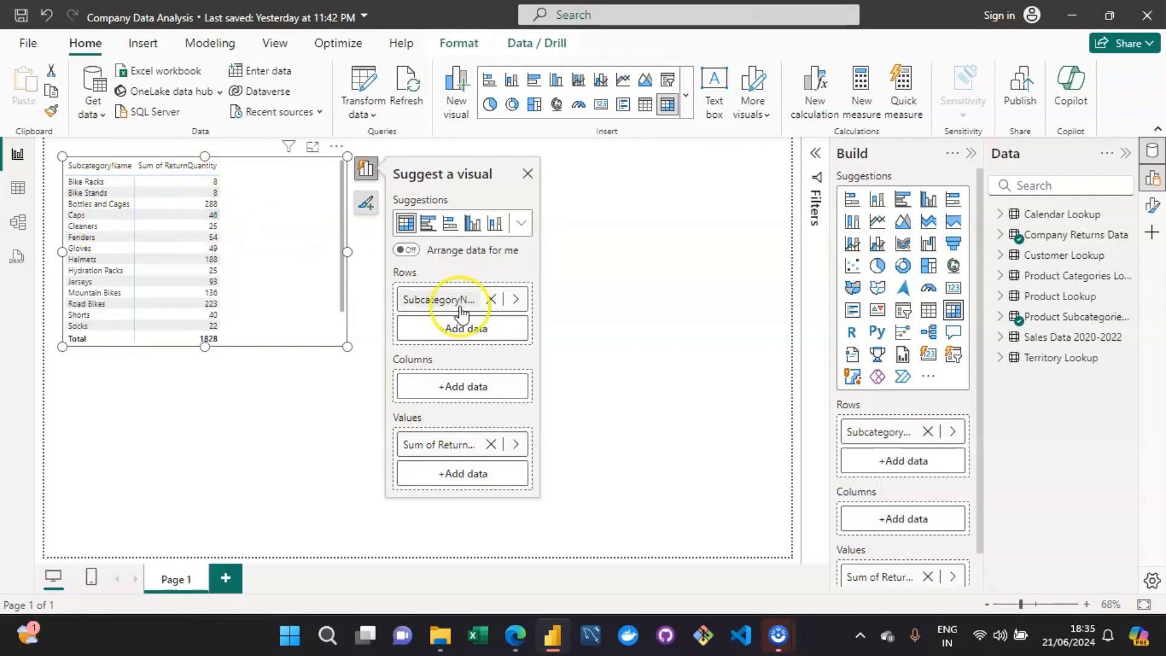
Replace SubcategoryName in the matrix rows with Country from Territory Lookup.
{"action": "left_click", "coordinate": [493, 304]}
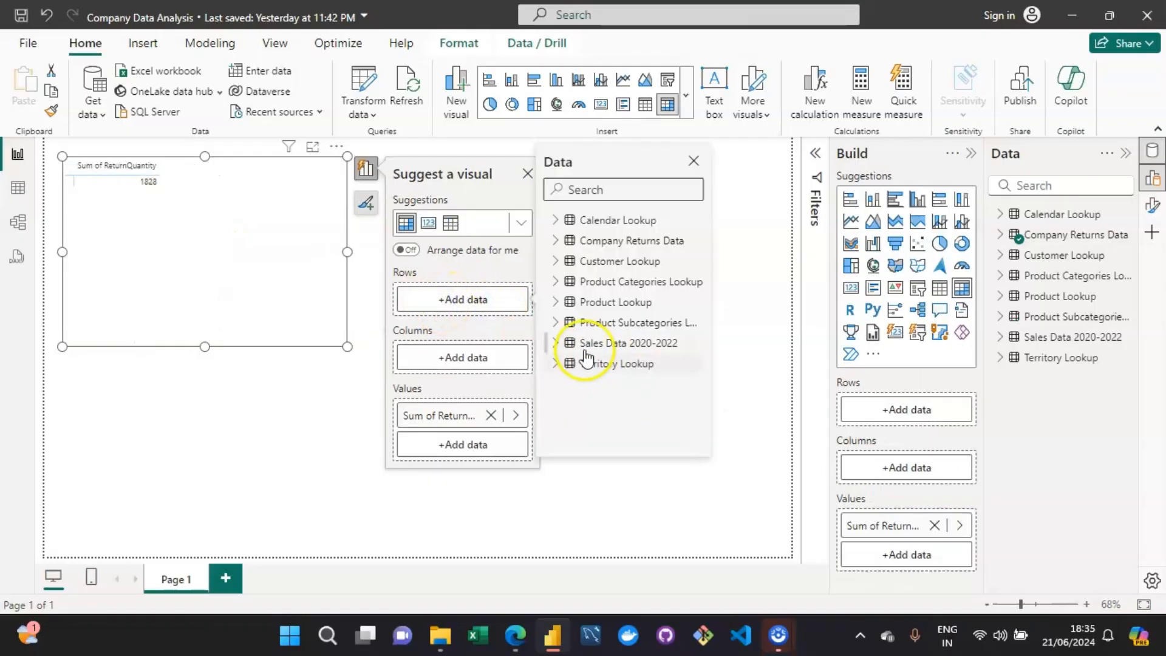
{"action": "left_click", "coordinate": [557, 365]}
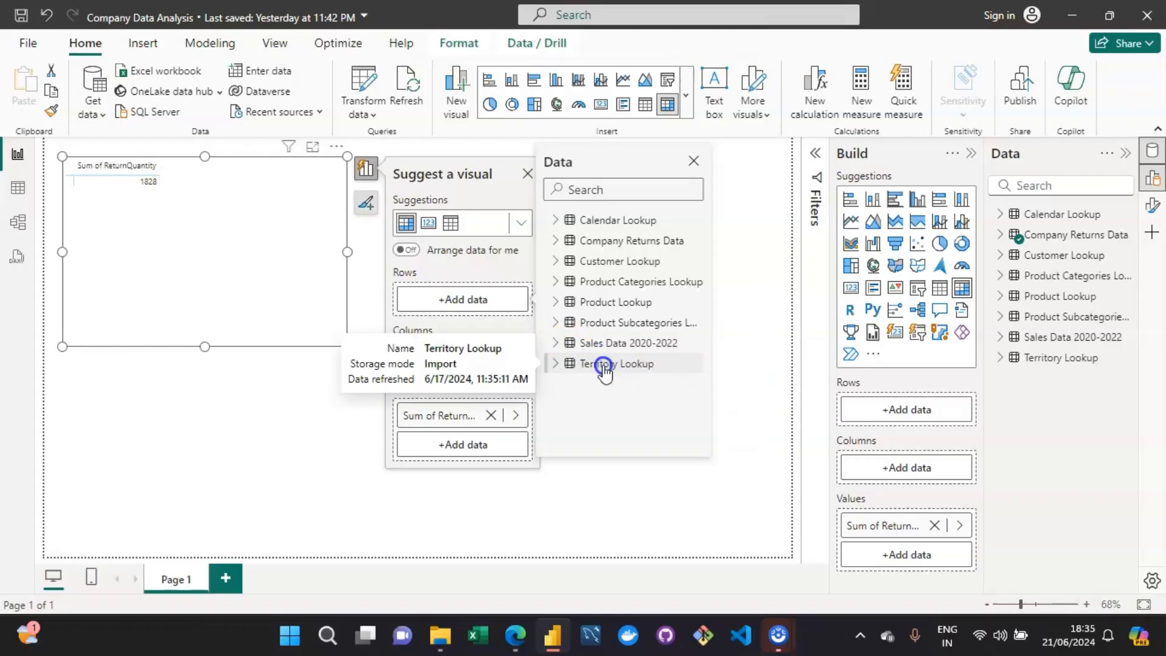
{"action": "left_click", "coordinate": [555, 364]}
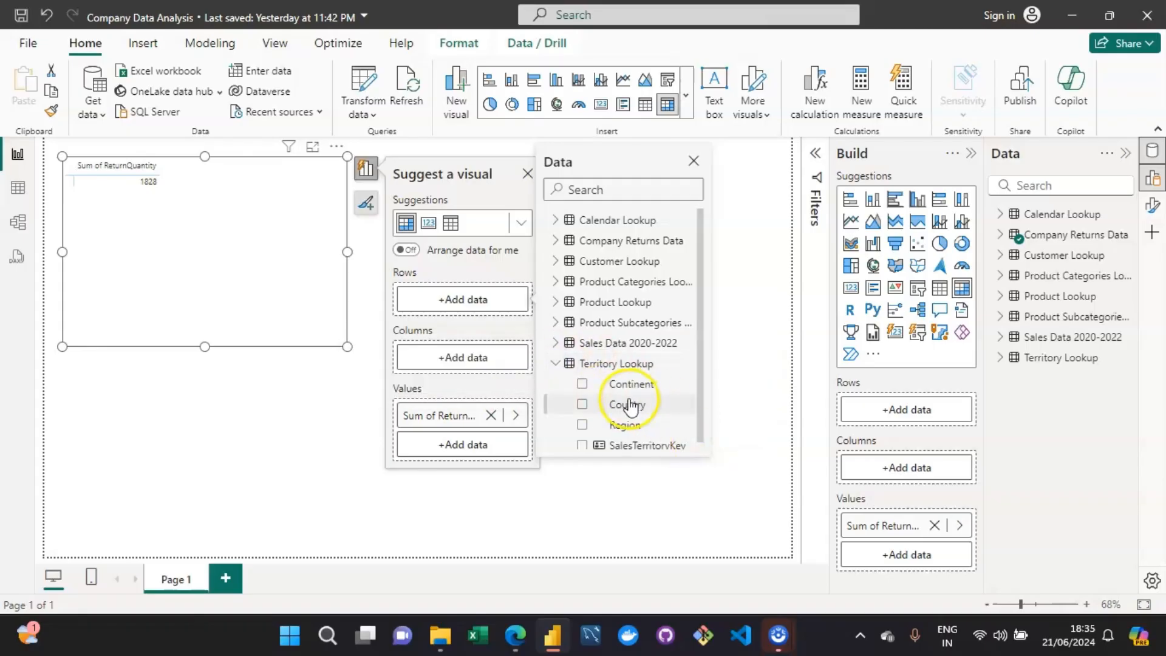
{"action": "left_click", "coordinate": [582, 406]}
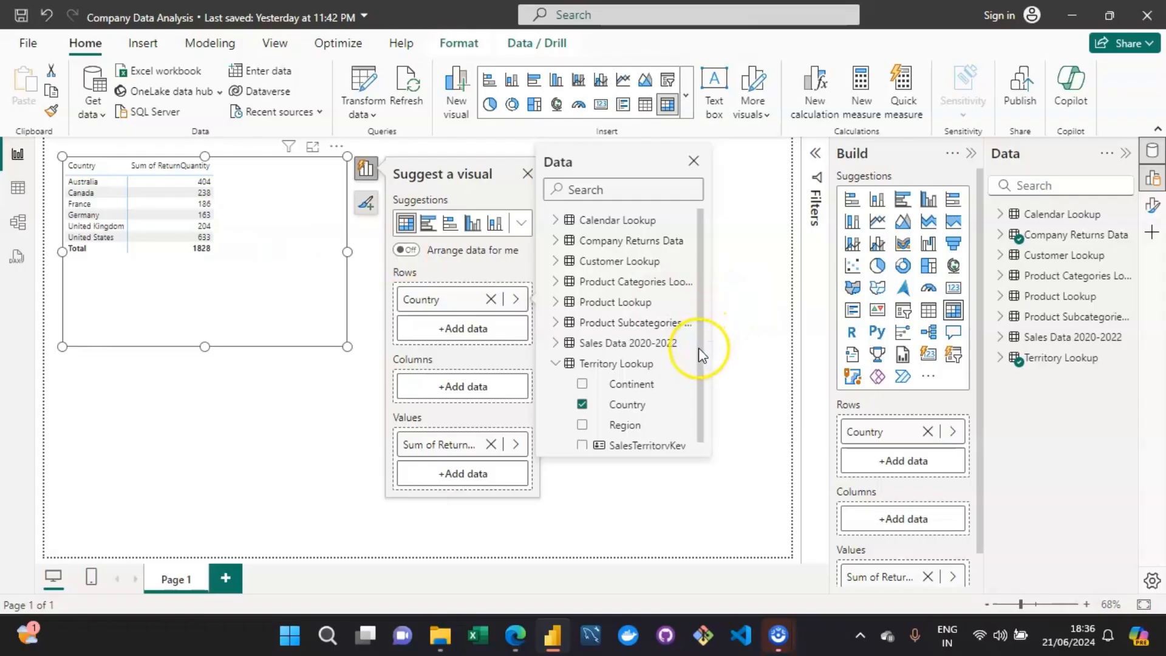
{"action": "left_click_drag", "start_coordinate": [699, 348], "coordinate": [699, 336]}
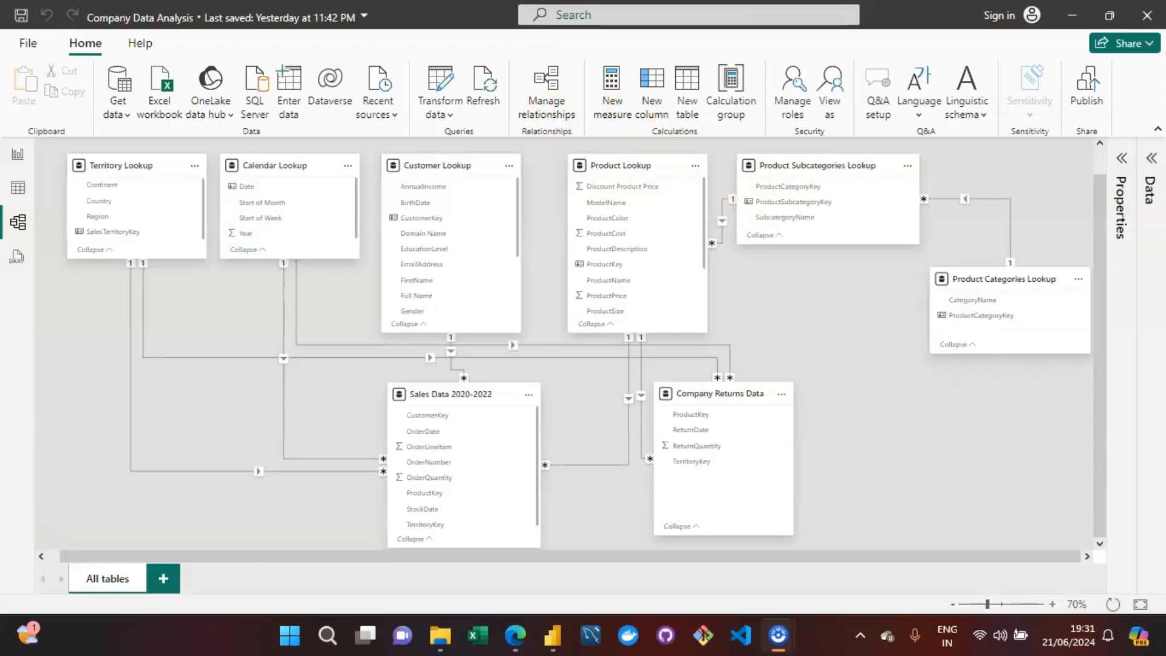
{"action": "type", "text": "FILTER CONTEXT AND FILTER FLO"}
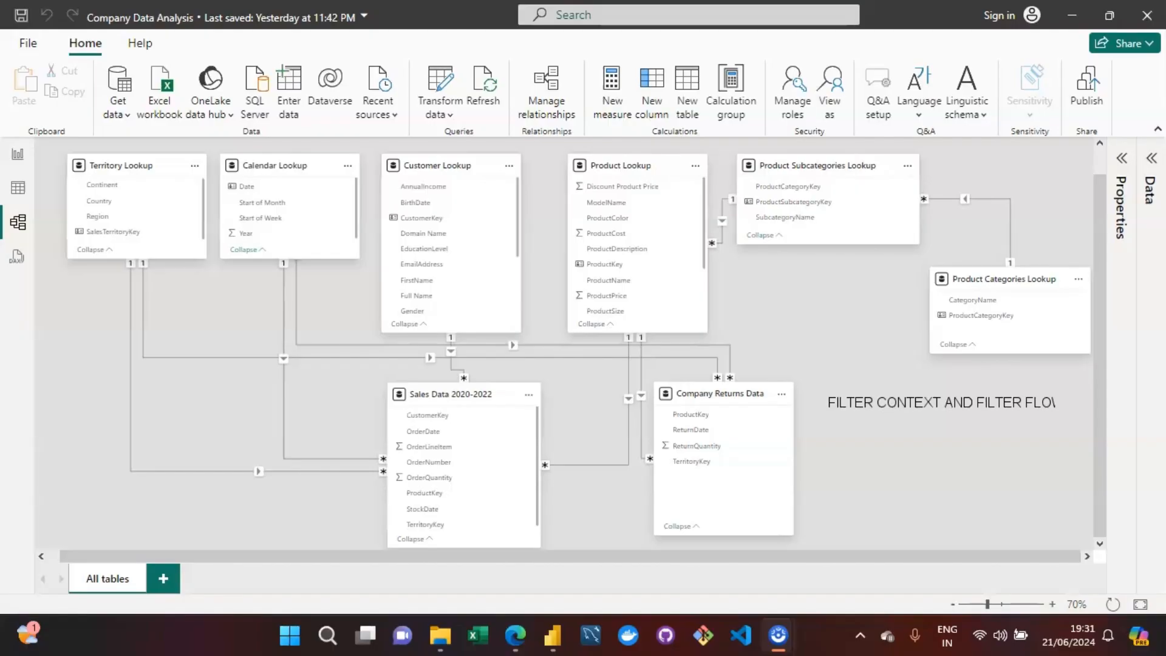
{"action": "left_click_drag", "start_coordinate": [829, 403], "coordinate": [896, 402]}
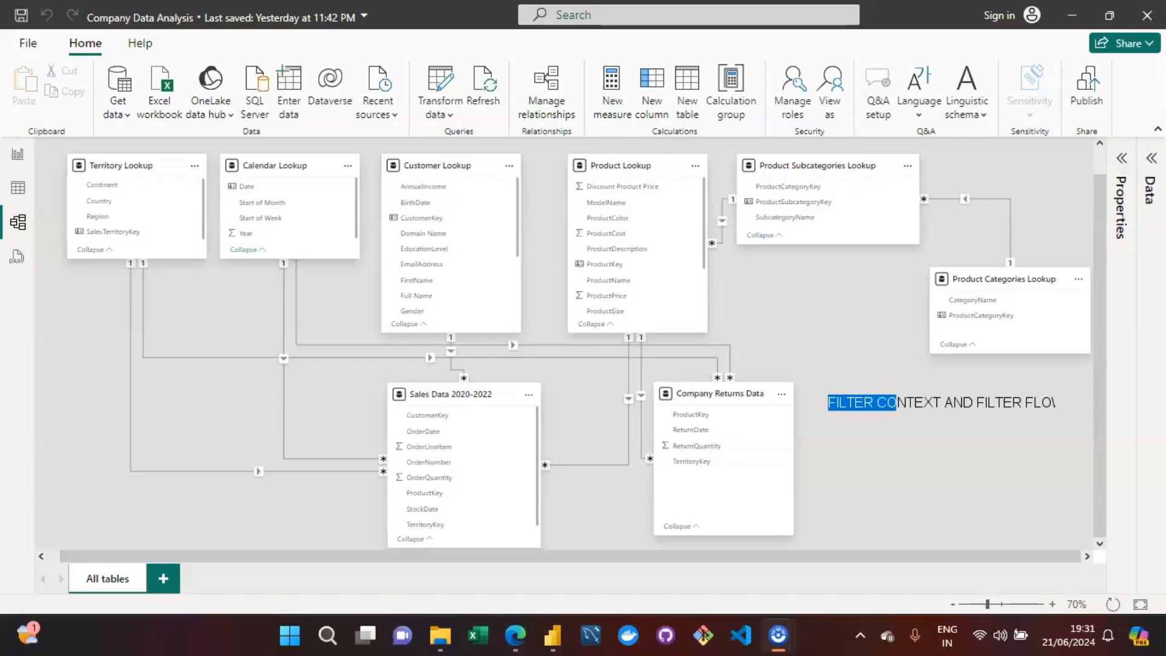
{"action": "left_click", "coordinate": [897, 402]}
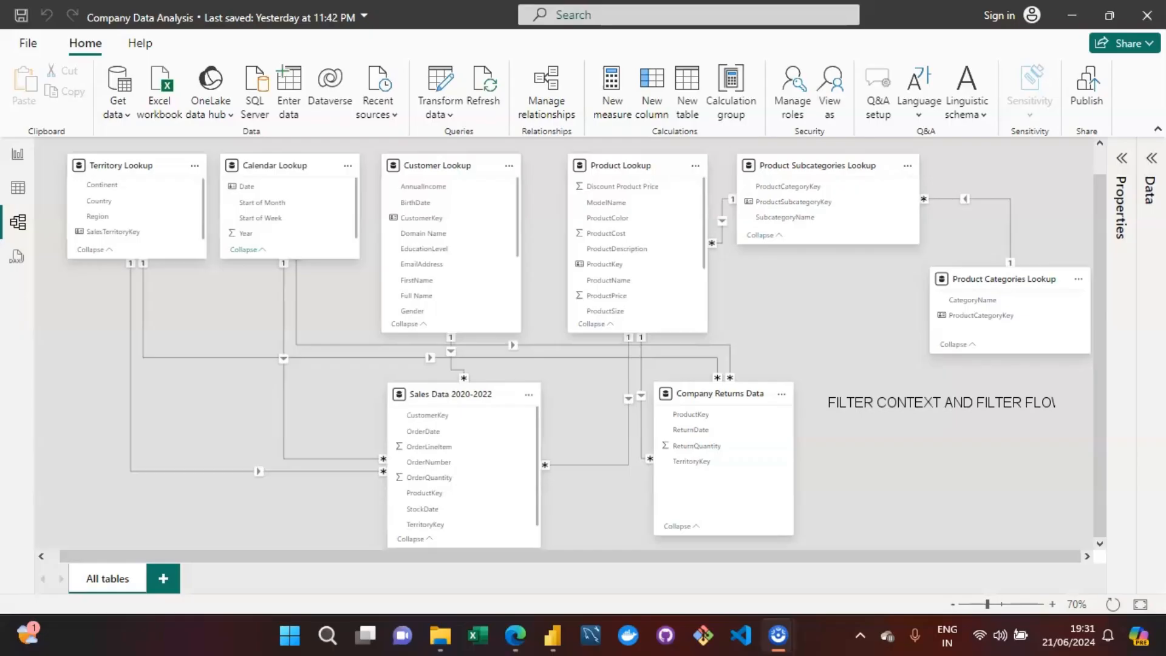
{"action": "left_click", "coordinate": [847, 455]}
Zoom the model diagram out to 65% and move the Sales Data 2020-2022 table lower, away from Customer Lookup.
{"action": "left_click", "coordinate": [988, 603]}
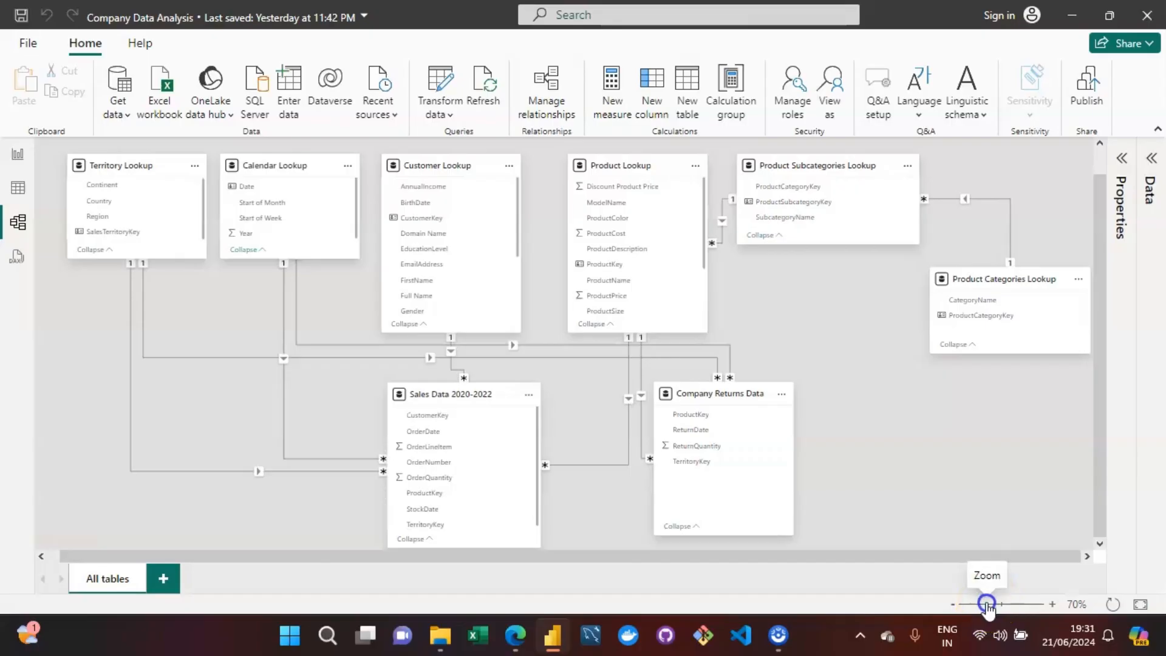
{"action": "left_click_drag", "start_coordinate": [988, 603], "coordinate": [984, 604]}
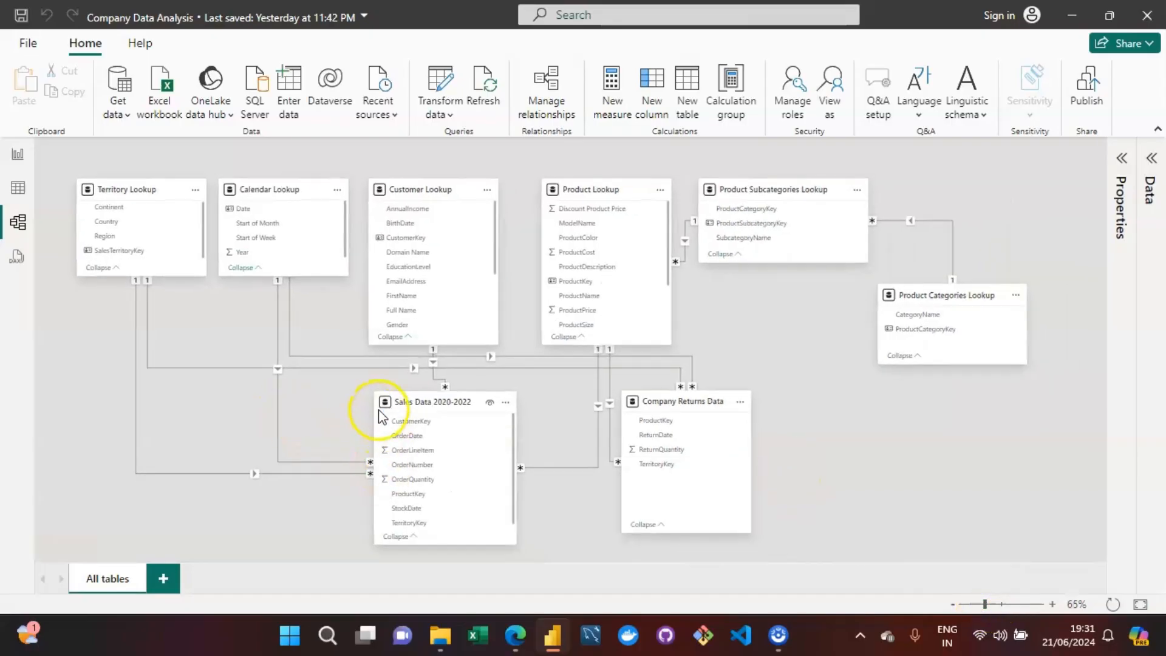
{"action": "left_click", "coordinate": [358, 443]}
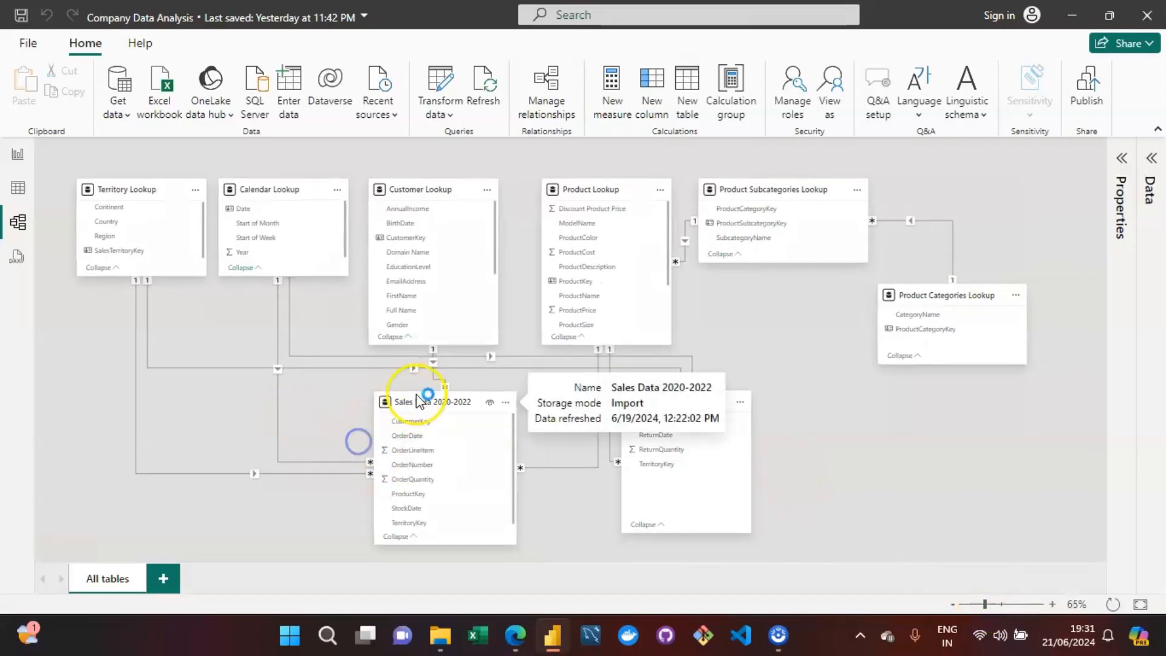
{"action": "left_click_drag", "start_coordinate": [419, 401], "coordinate": [363, 440]}
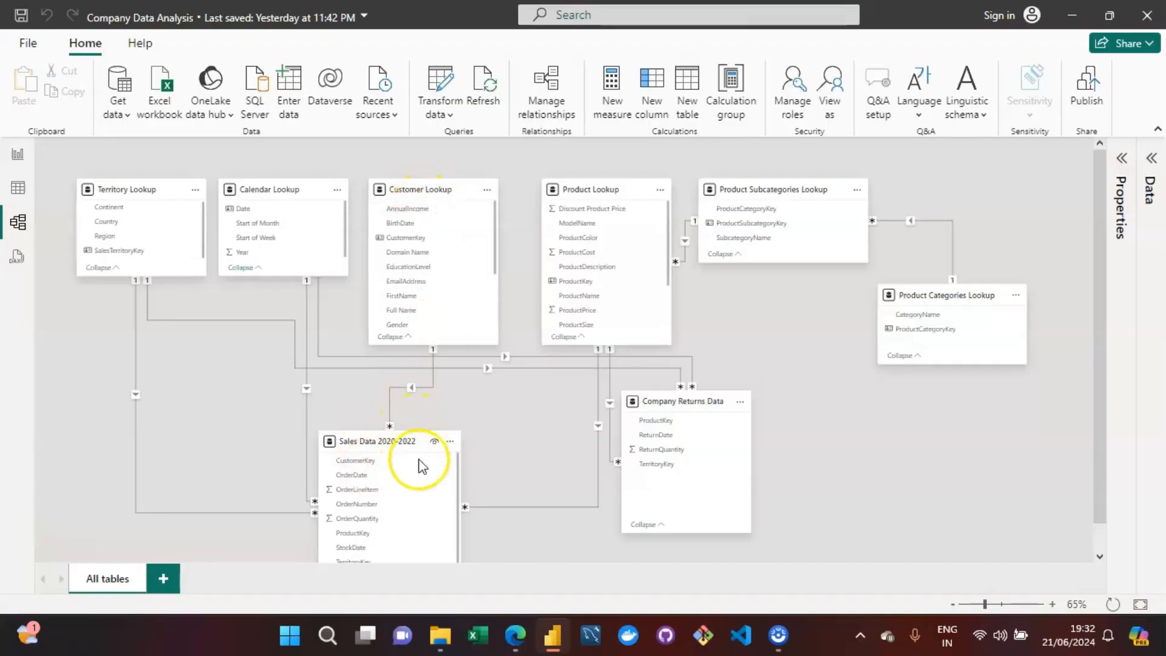
Examine the filter directions and one-to-many ends of the relationships between the lookup tables and the two fact tables, especially Customer Lookup to Sales Data.
{"action": "double_click", "coordinate": [413, 387]}
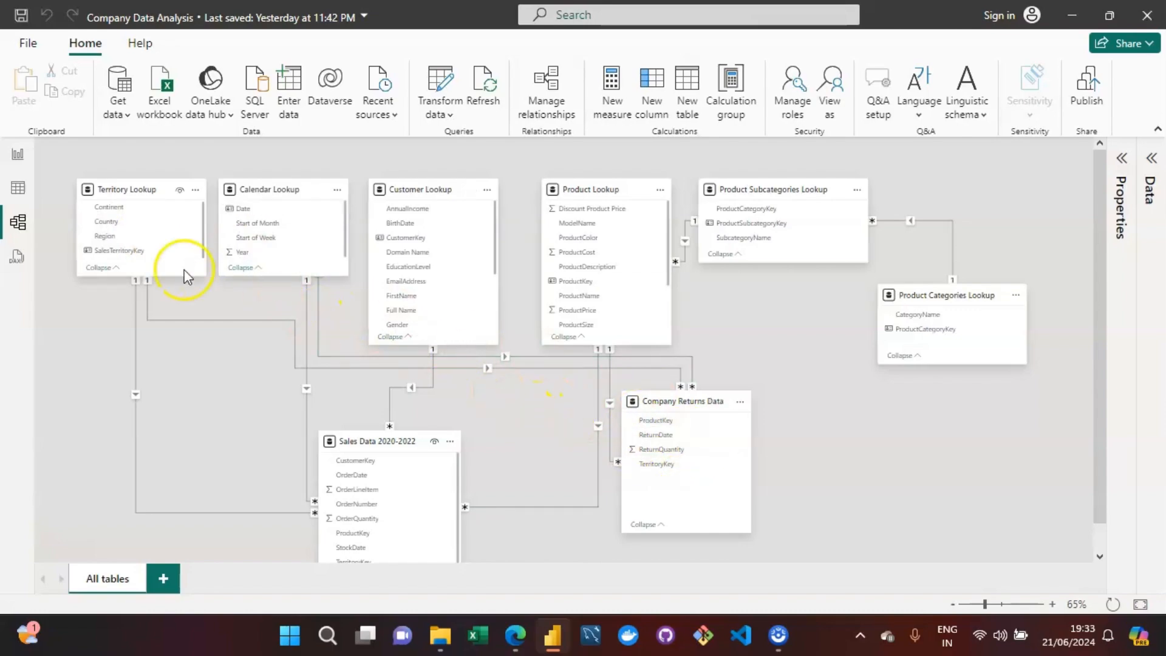
{"action": "left_click", "coordinate": [146, 252]}
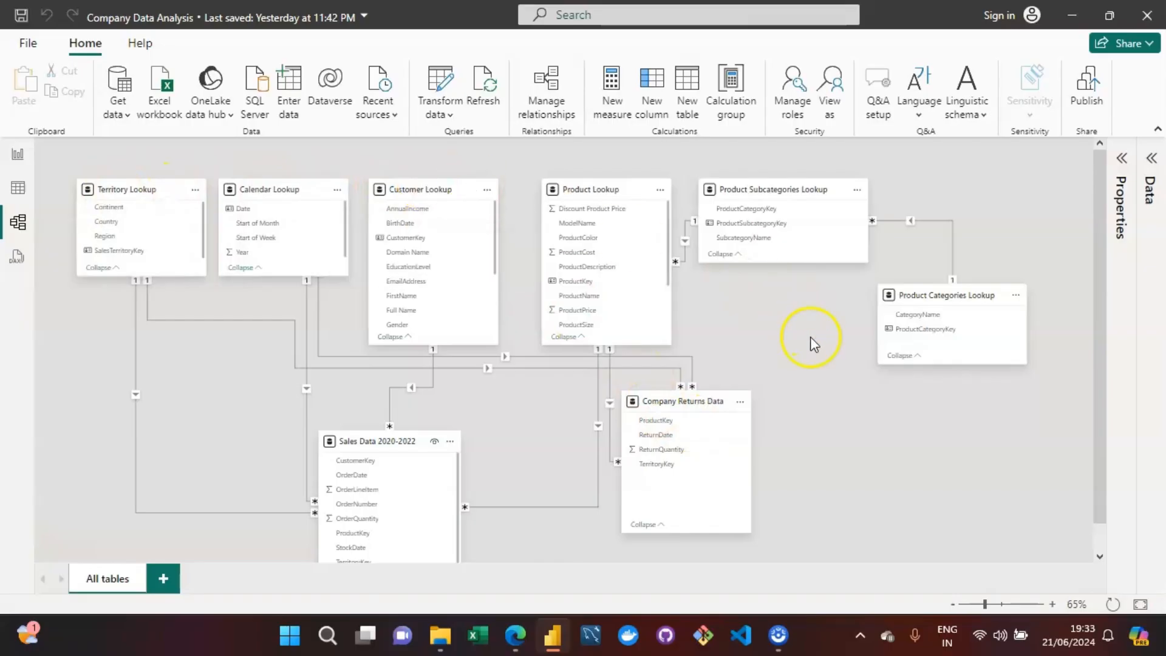
{"action": "mouse_move", "coordinate": [143, 189]}
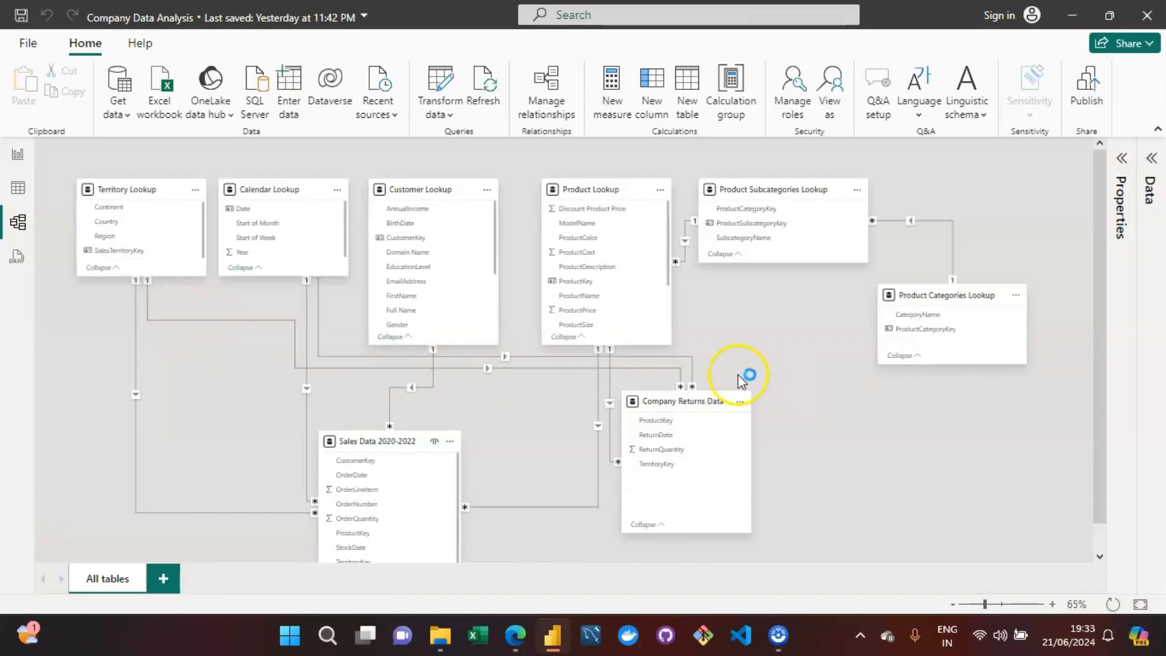
{"action": "double_click", "coordinate": [186, 312]}
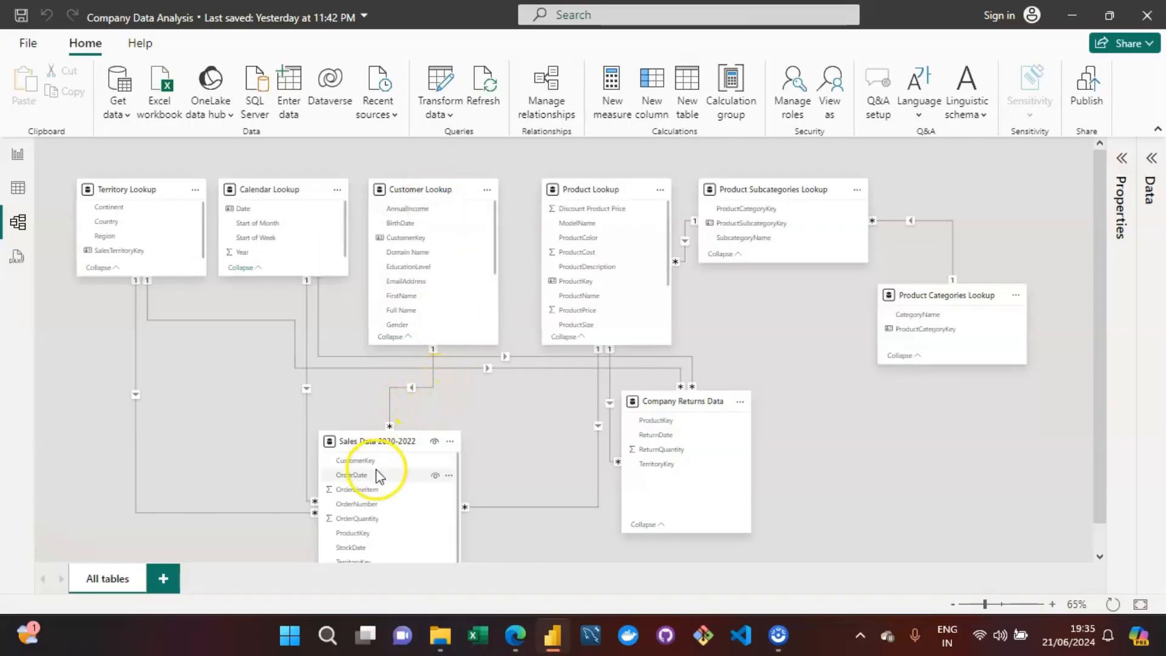
{"action": "double_click", "coordinate": [428, 374]}
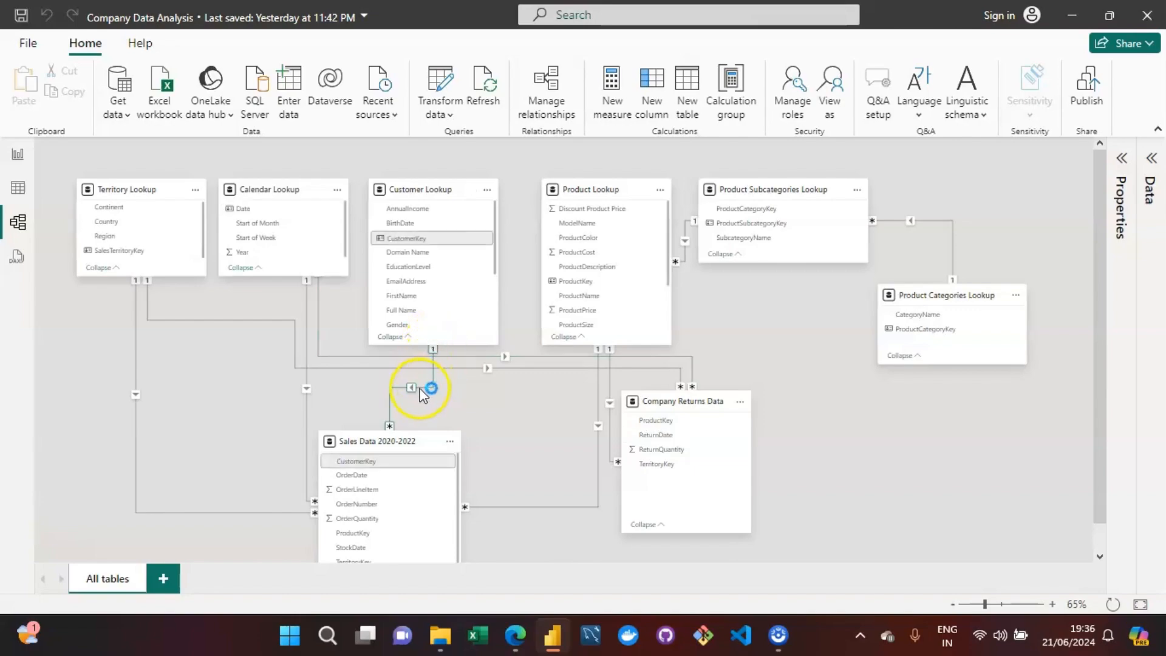
{"action": "left_click", "coordinate": [429, 489]}
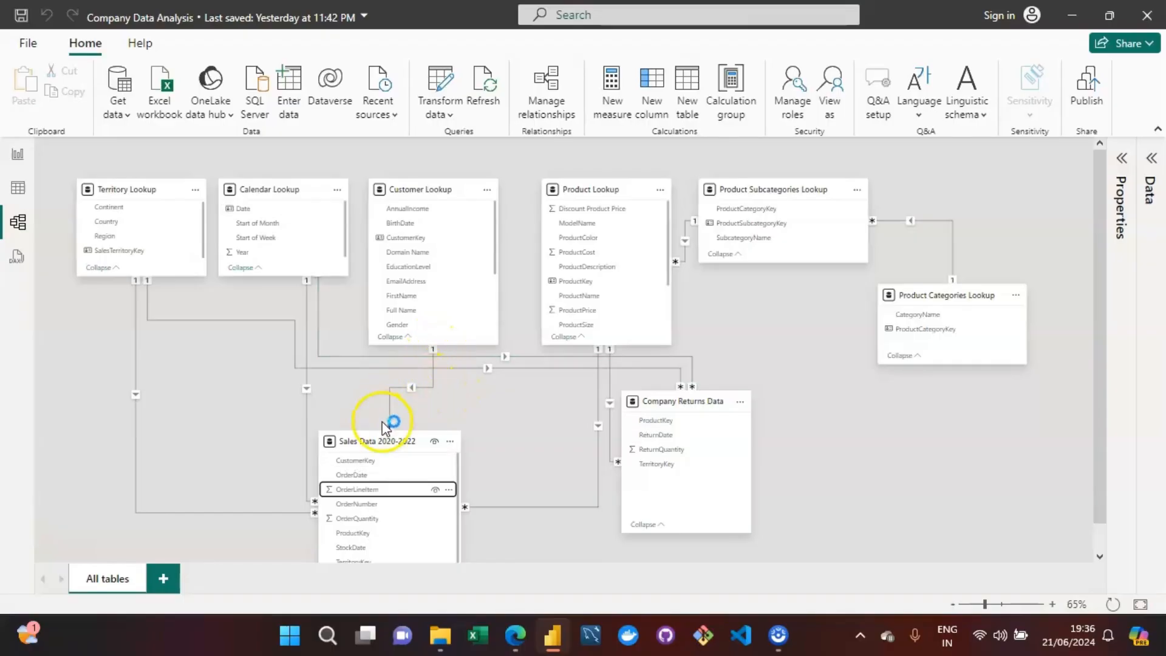
{"action": "mouse_move", "coordinate": [388, 432]}
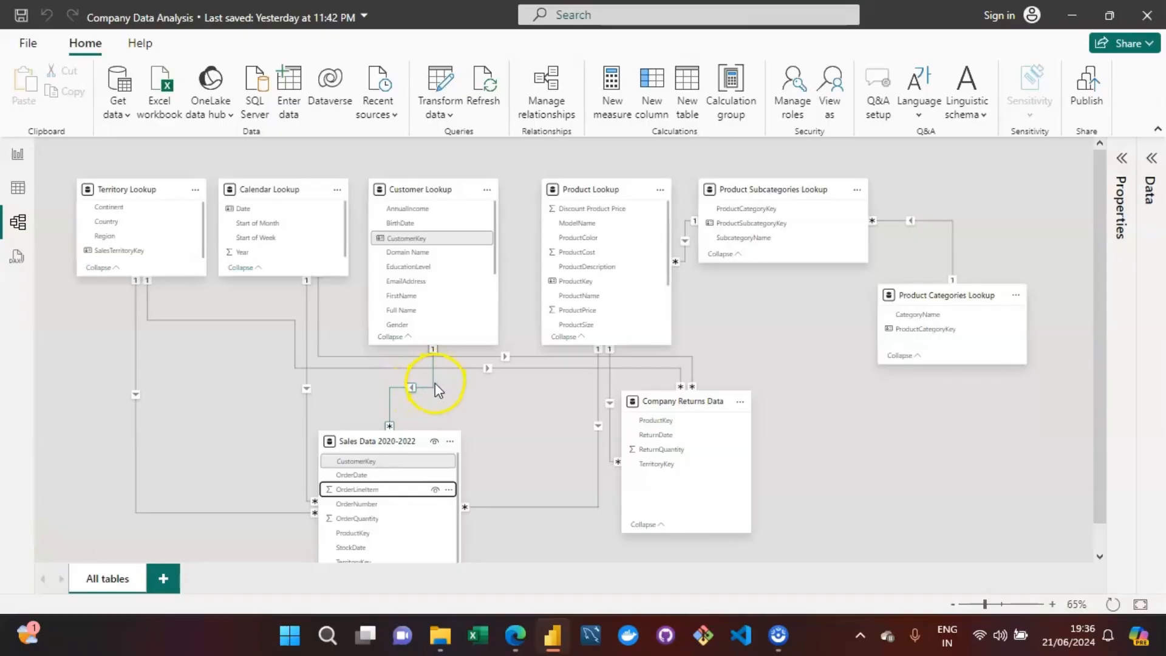
{"action": "left_click", "coordinate": [475, 407]}
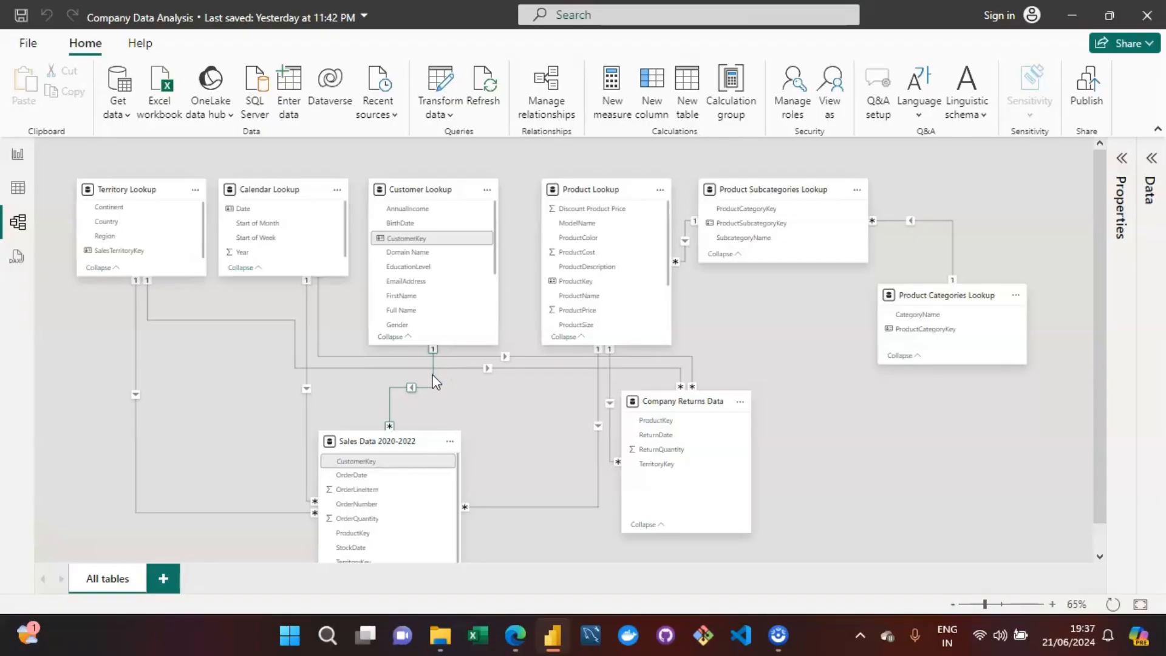
{"action": "left_click", "coordinate": [424, 399]}
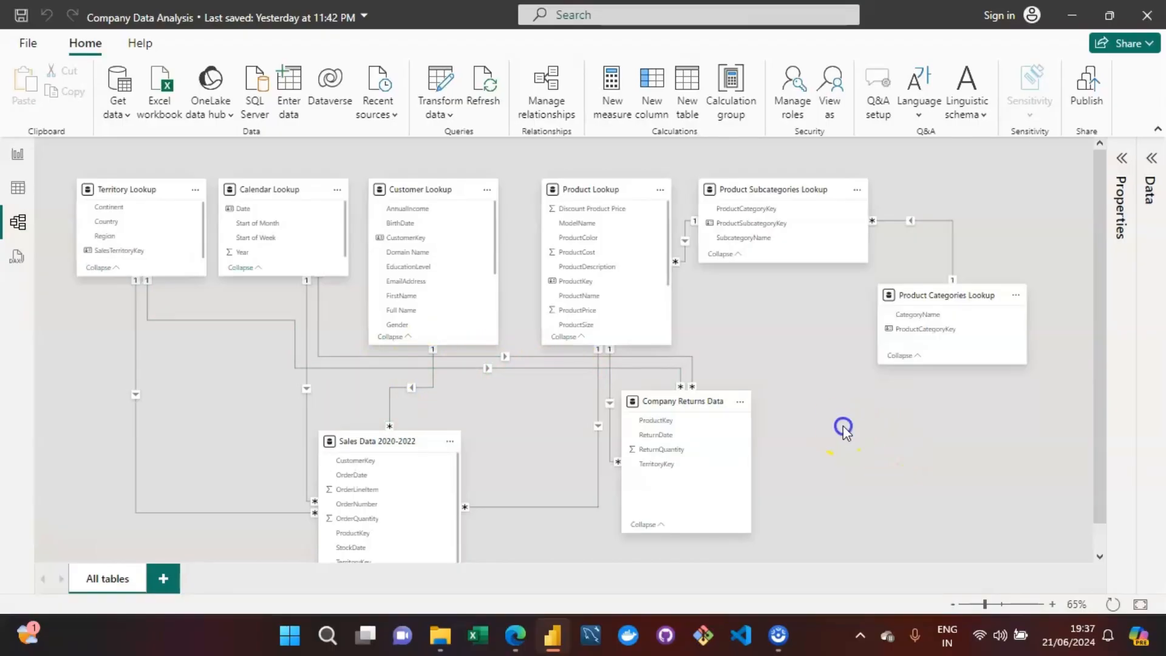
{"action": "left_click", "coordinate": [820, 334]}
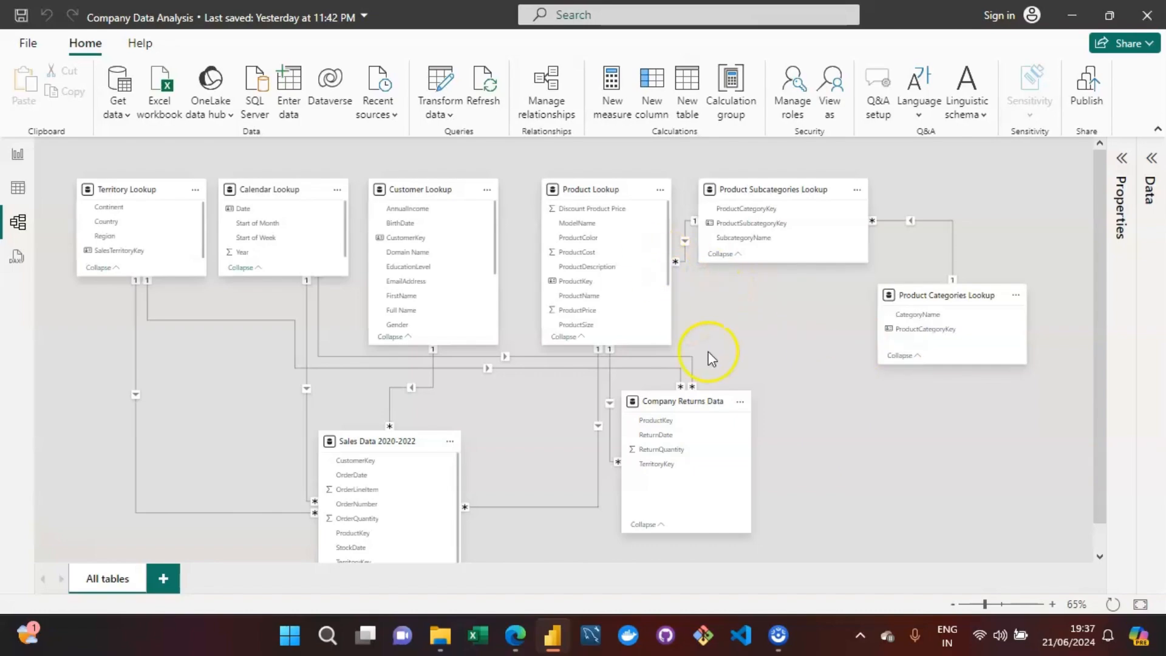
Reposition the Sales Data 2020-2022 table slightly so it sits beneath Customer Lookup in the model diagram.
{"action": "left_click_drag", "start_coordinate": [368, 441], "coordinate": [364, 420]}
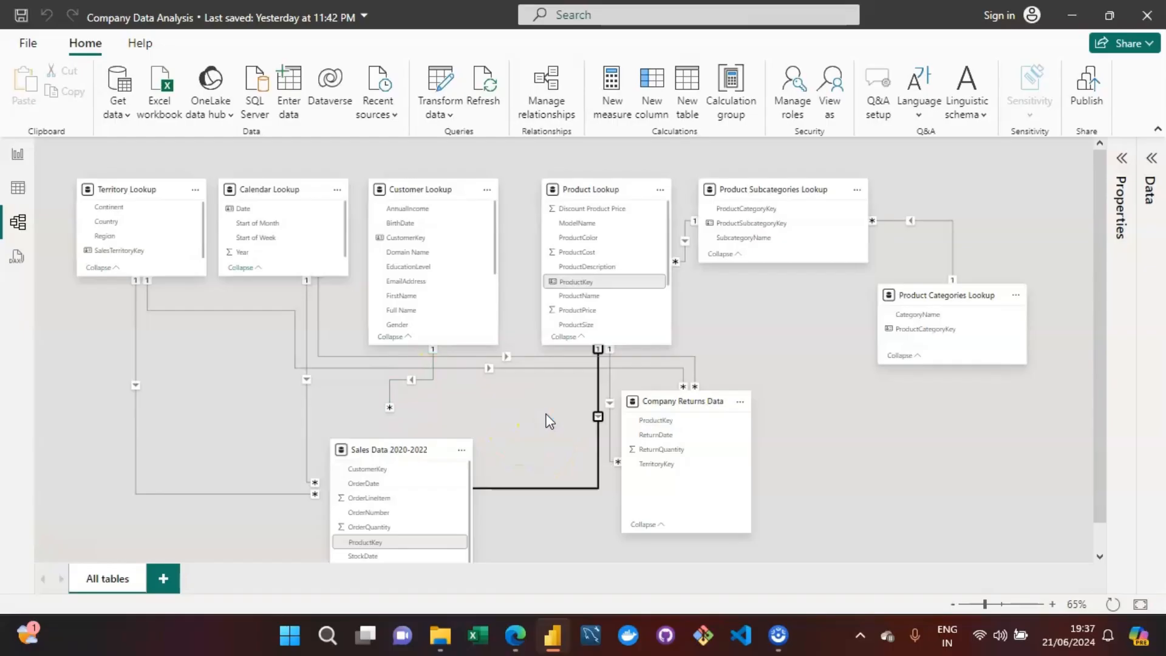
{"action": "left_click", "coordinate": [512, 387]}
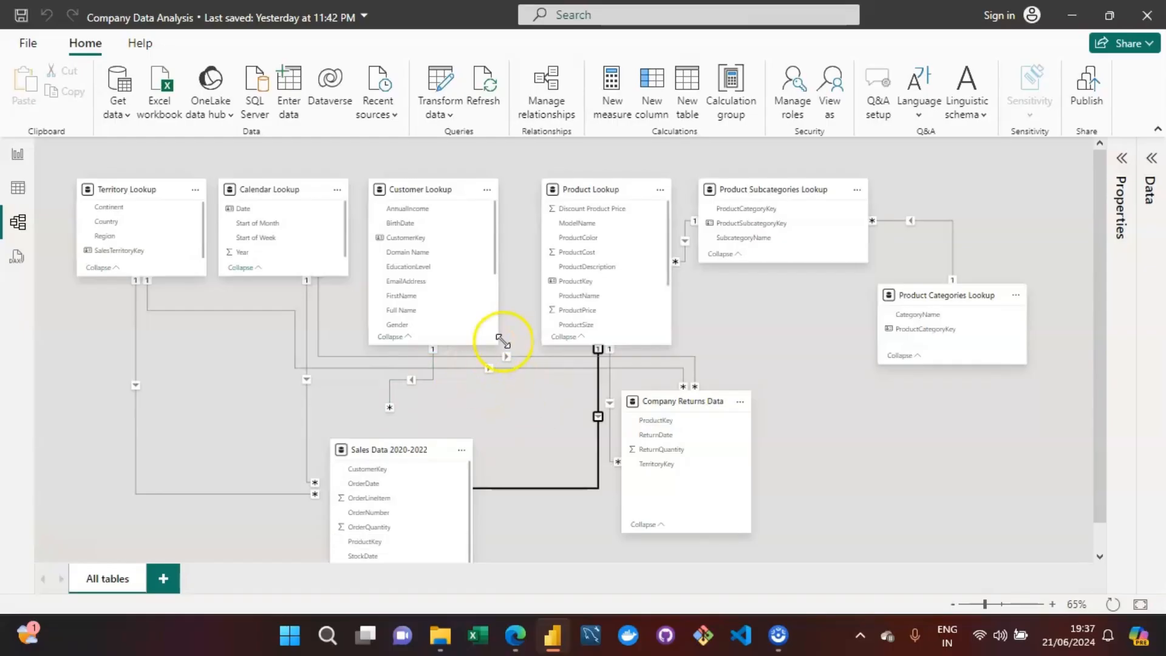
{"action": "left_click", "coordinate": [541, 390]}
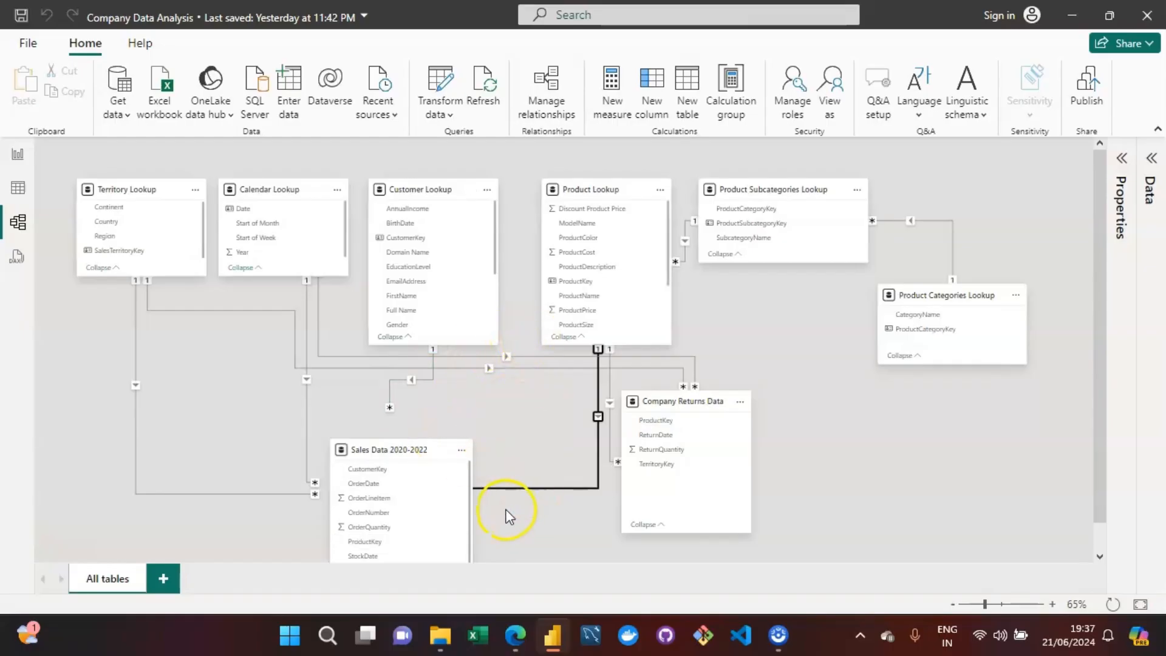
{"action": "left_click", "coordinate": [832, 409]}
{"action": "scroll", "coordinate": [834, 411], "scroll_direction": "down", "scroll_amount": 1}
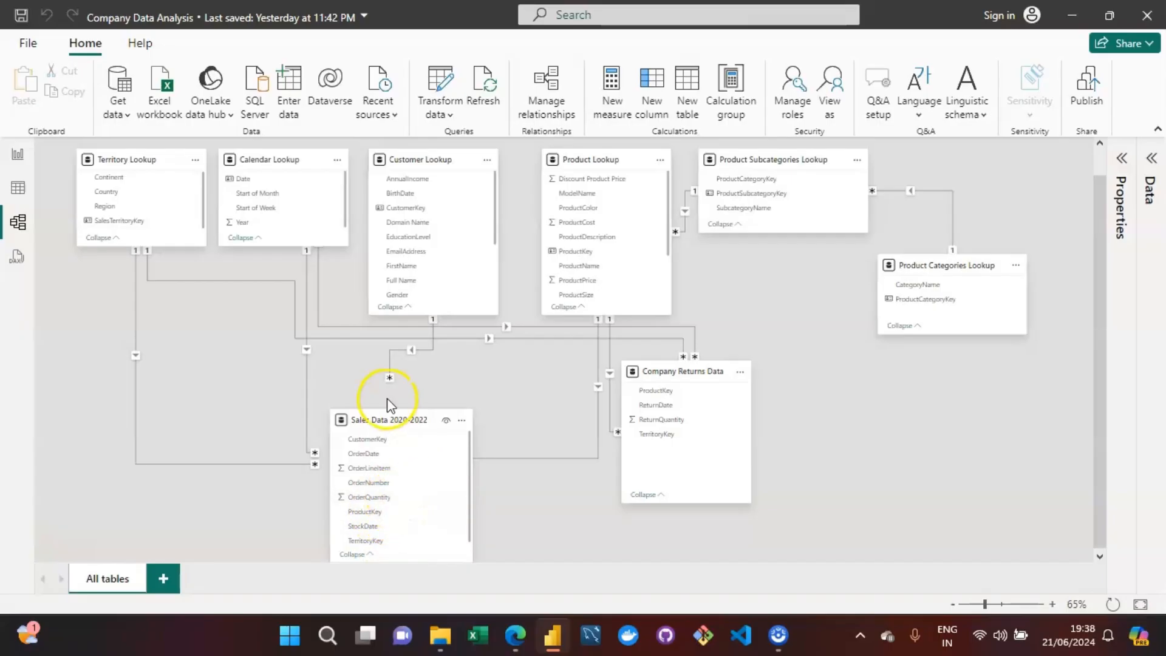
{"action": "mouse_move", "coordinate": [400, 421]}
{"action": "left_mouse_down"}
{"action": "mouse_move", "coordinate": [398, 383]}
{"action": "mouse_move", "coordinate": [399, 429]}
{"action": "left_mouse_up"}
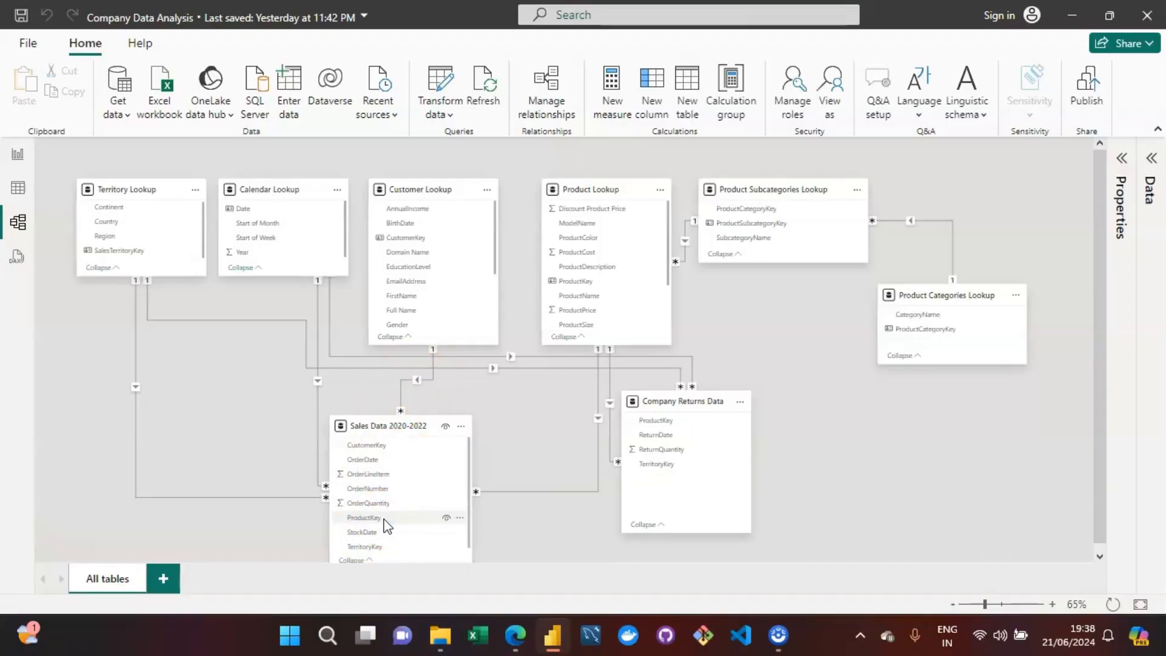
Trace the filter flow along the relationship from Customer Lookup down to Sales Data 2020-2022.
{"action": "left_click", "coordinate": [576, 400]}
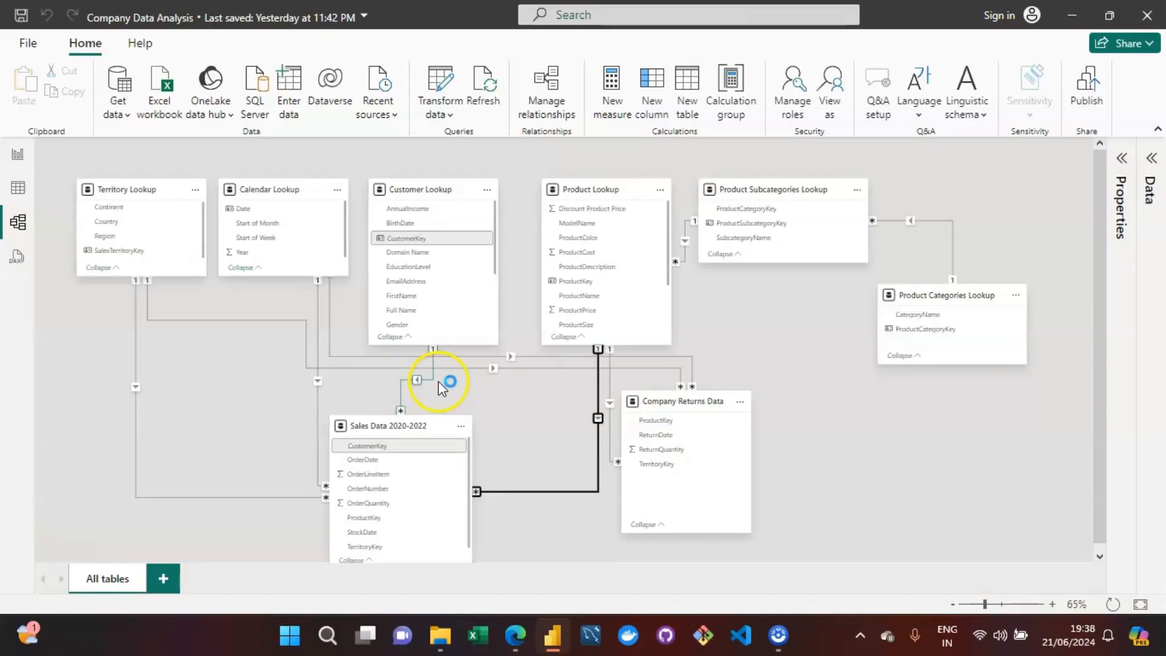
{"action": "left_click", "coordinate": [518, 419]}
{"action": "scroll", "coordinate": [518, 420], "scroll_direction": "down", "scroll_amount": 1}
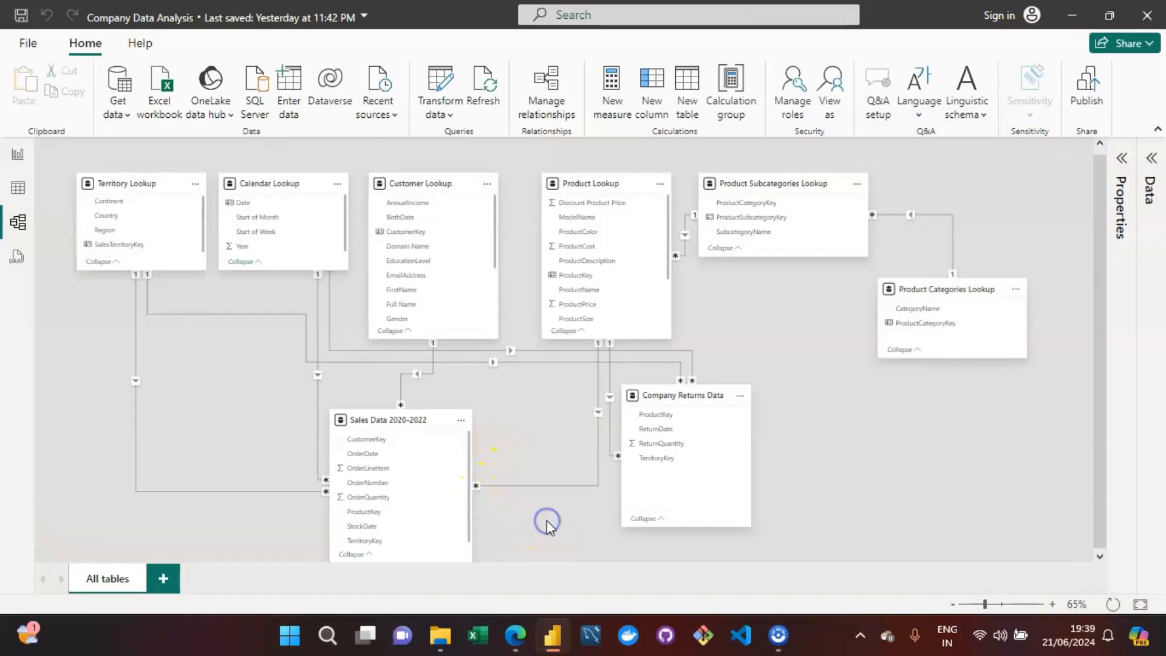
{"action": "left_click", "coordinate": [529, 426]}
{"action": "left_click", "coordinate": [938, 440]}
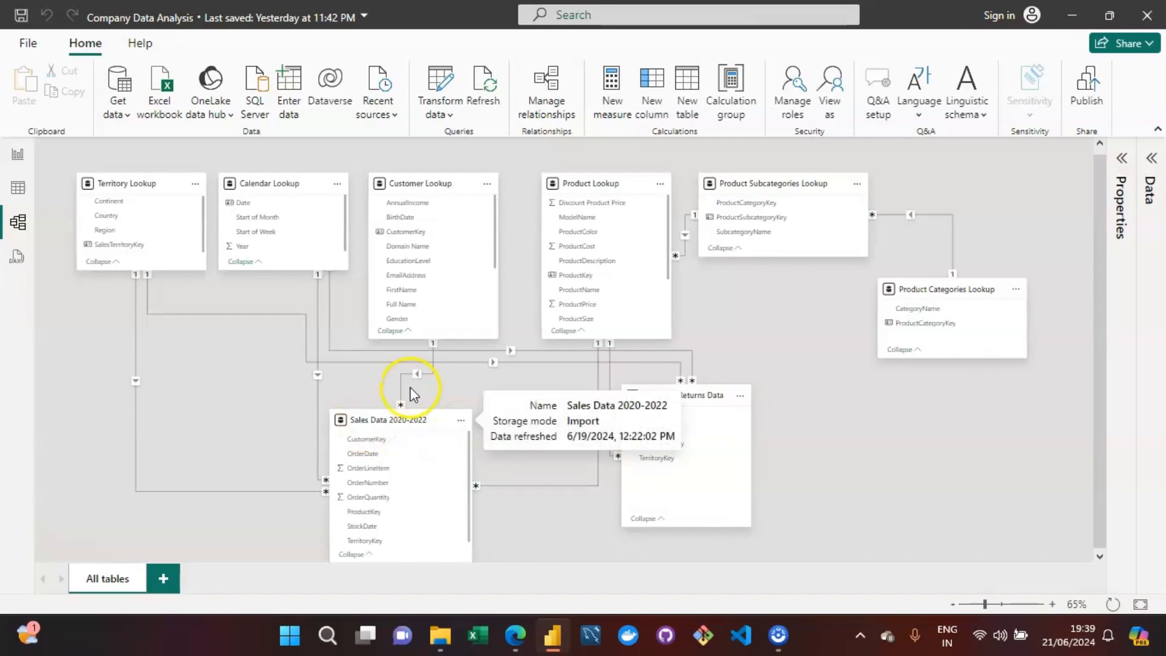
{"action": "left_click", "coordinate": [418, 373]}
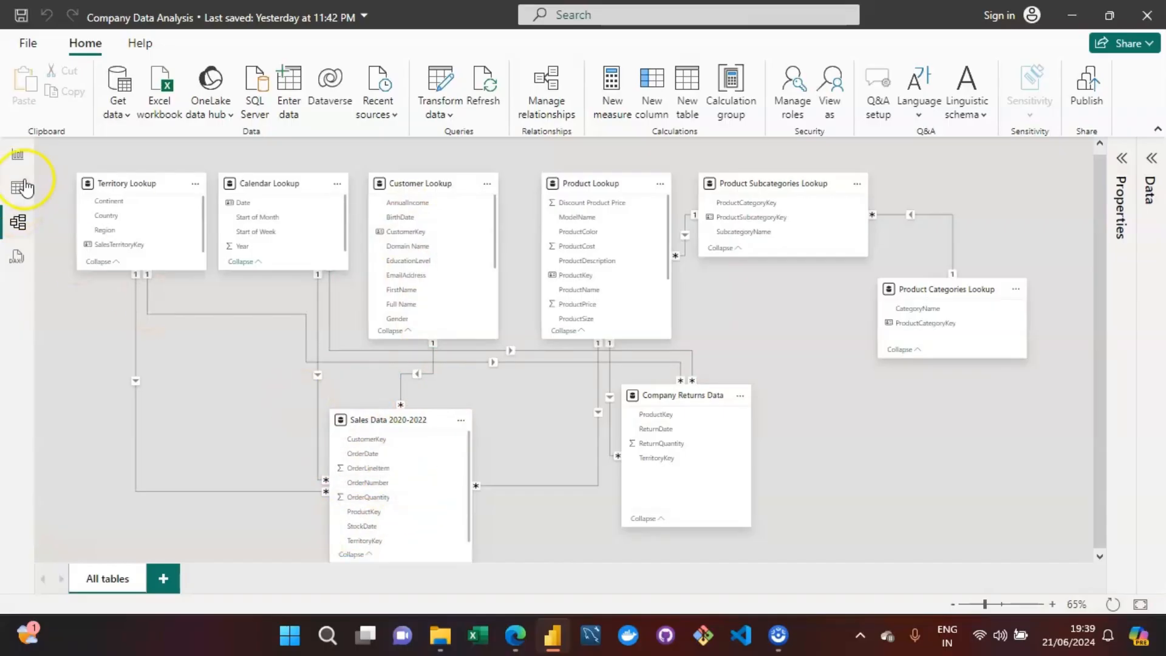
Remove Country from the report matrix's rows and add OrderQuantity from Sales Data 2020-2022 as a second value.
{"action": "left_click", "coordinate": [22, 160]}
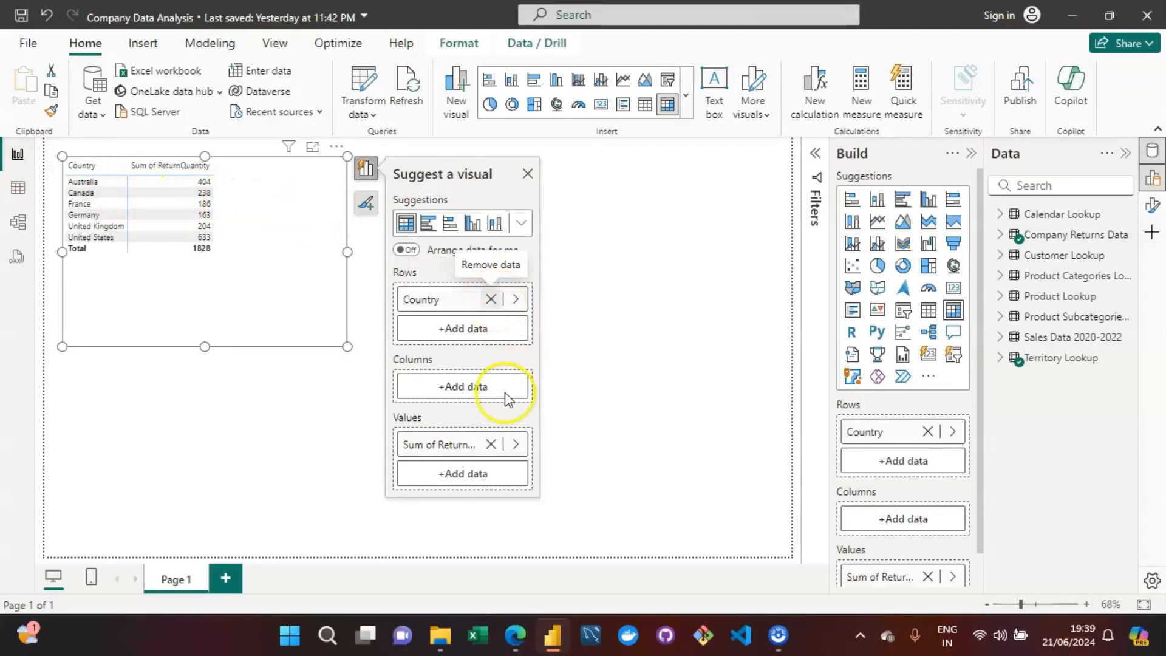
{"action": "left_click", "coordinate": [491, 299]}
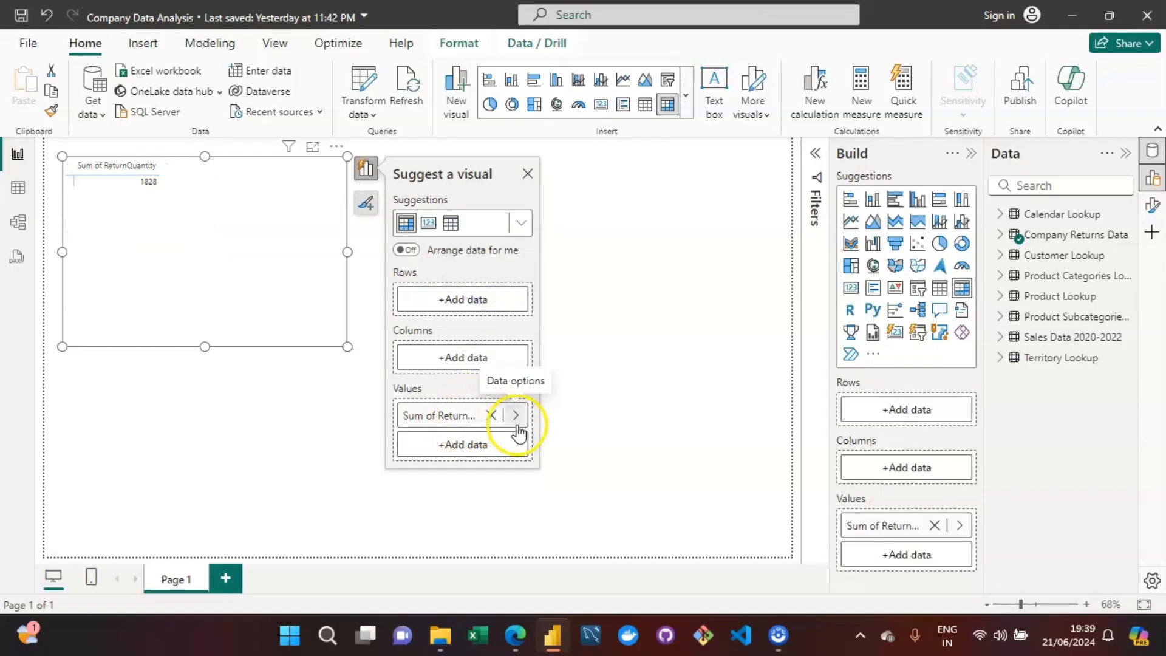
{"action": "left_click", "coordinate": [449, 444]}
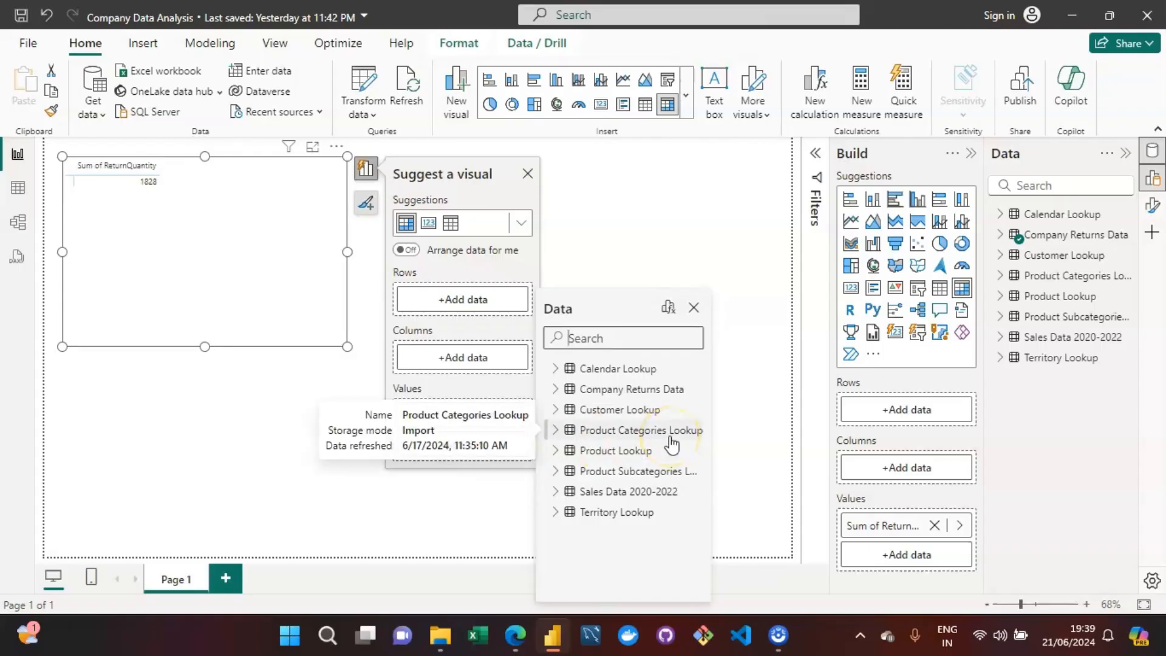
{"action": "left_click", "coordinate": [558, 492]}
{"action": "left_click_drag", "start_coordinate": [700, 518], "coordinate": [697, 625]}
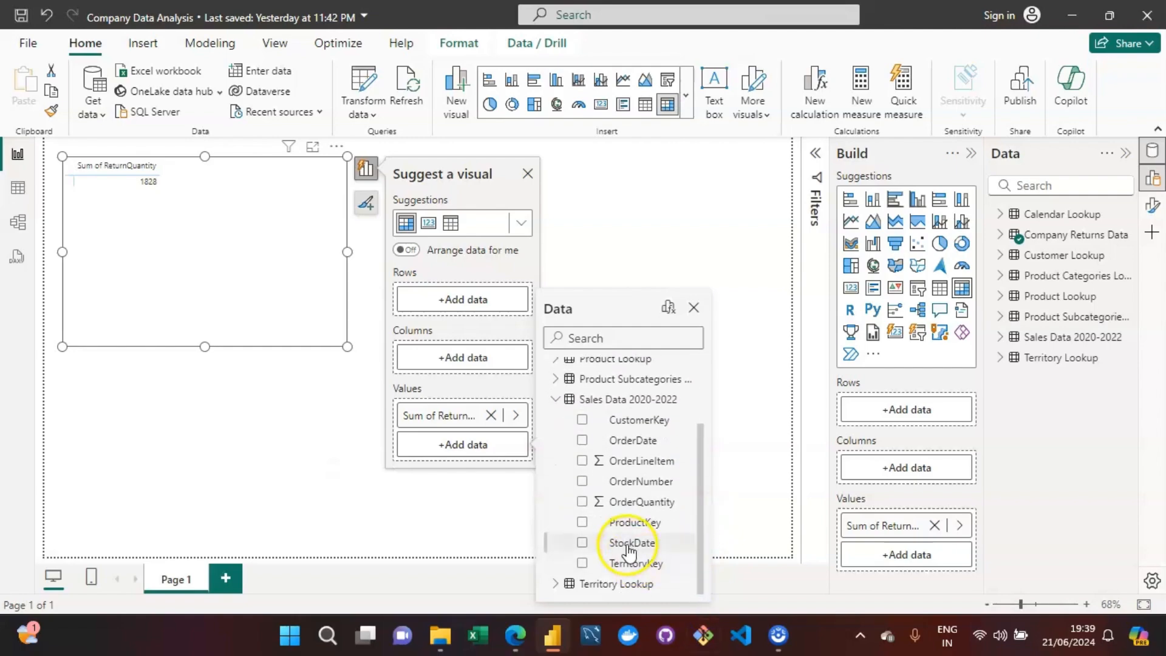
{"action": "left_click", "coordinate": [630, 504]}
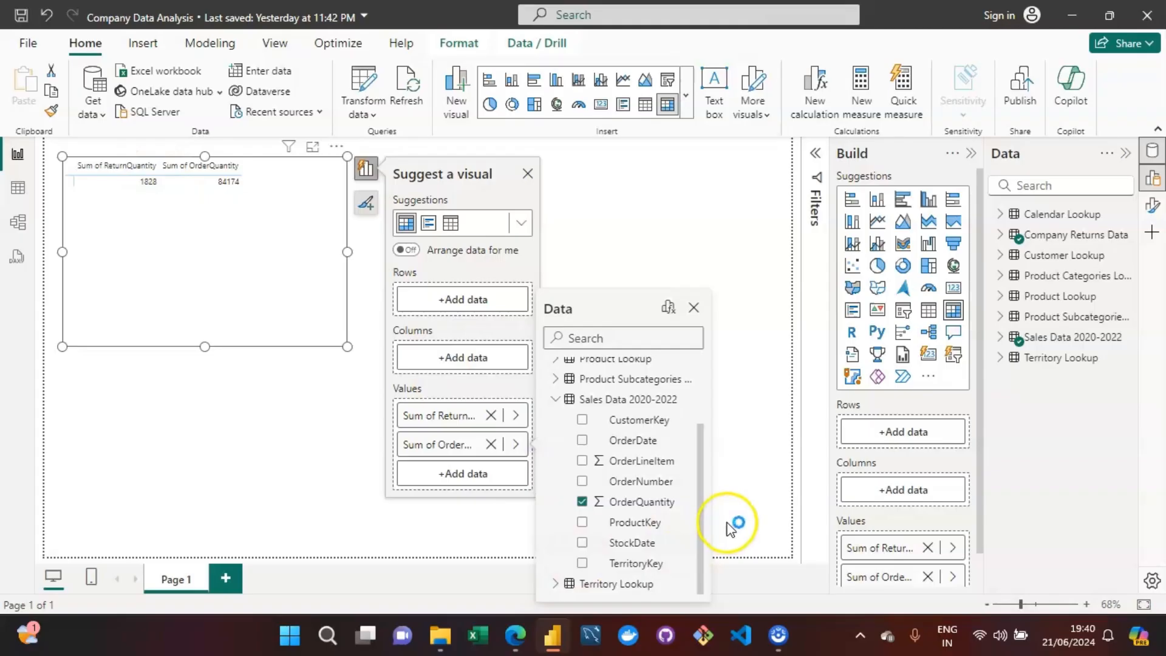
{"action": "left_click_drag", "start_coordinate": [701, 531], "coordinate": [702, 392]}
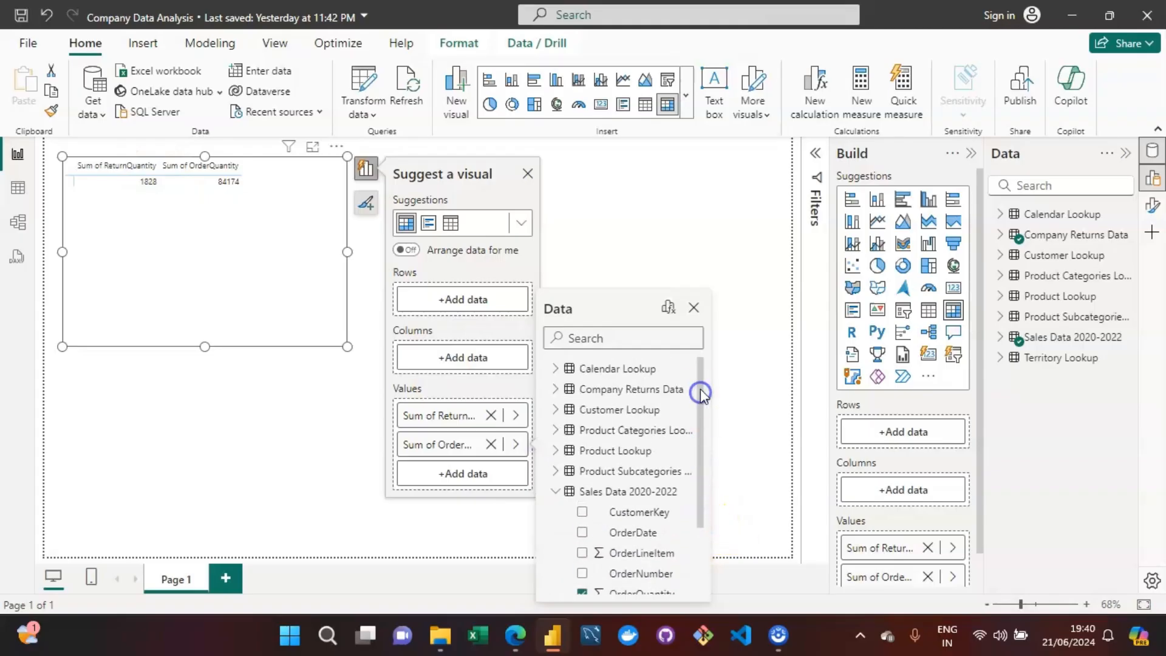
{"action": "left_click", "coordinate": [557, 492]}
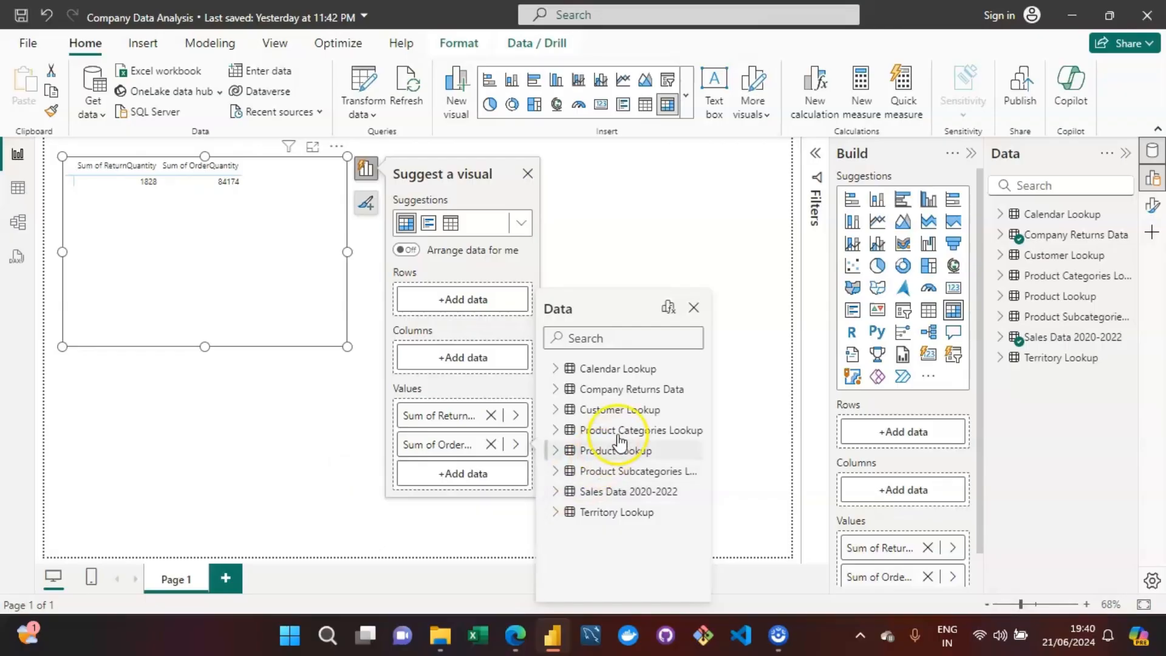
{"action": "left_click", "coordinate": [555, 512]}
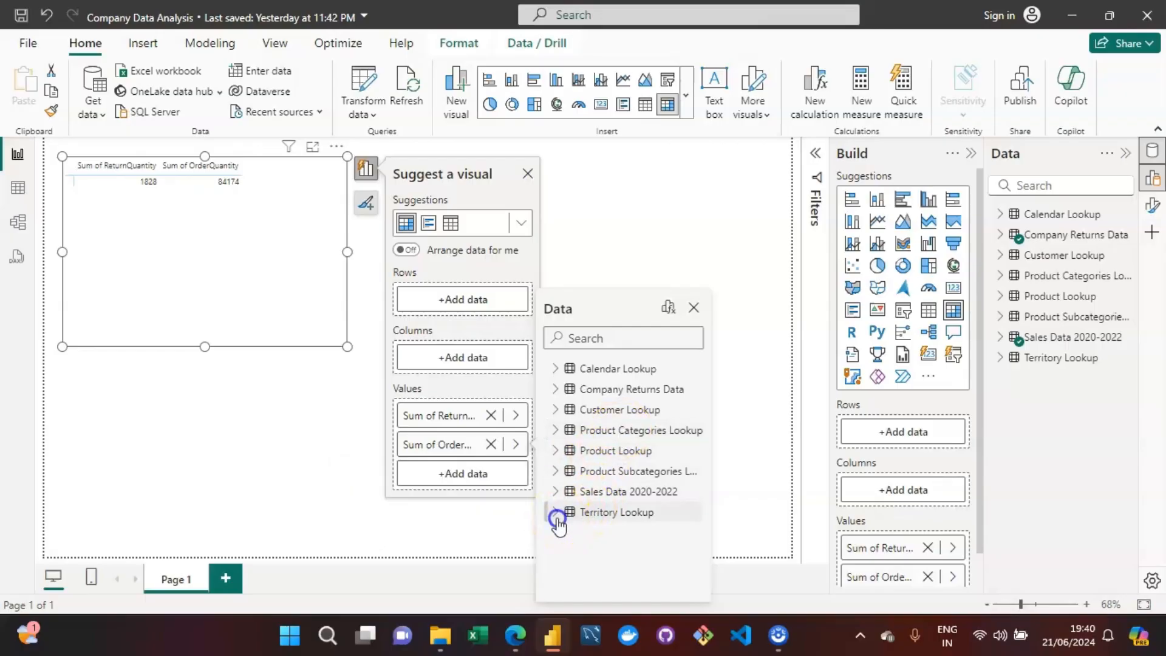
{"action": "scroll", "coordinate": [702, 558], "scroll_direction": "down", "scroll_amount": 1}
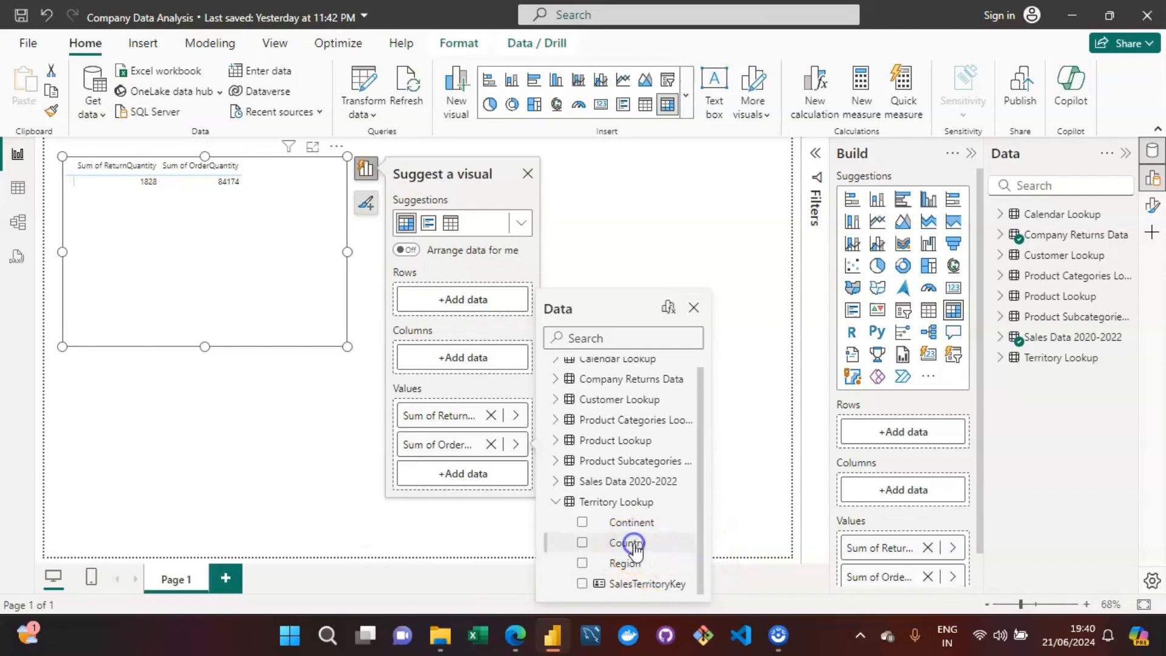
{"action": "left_click", "coordinate": [634, 544]}
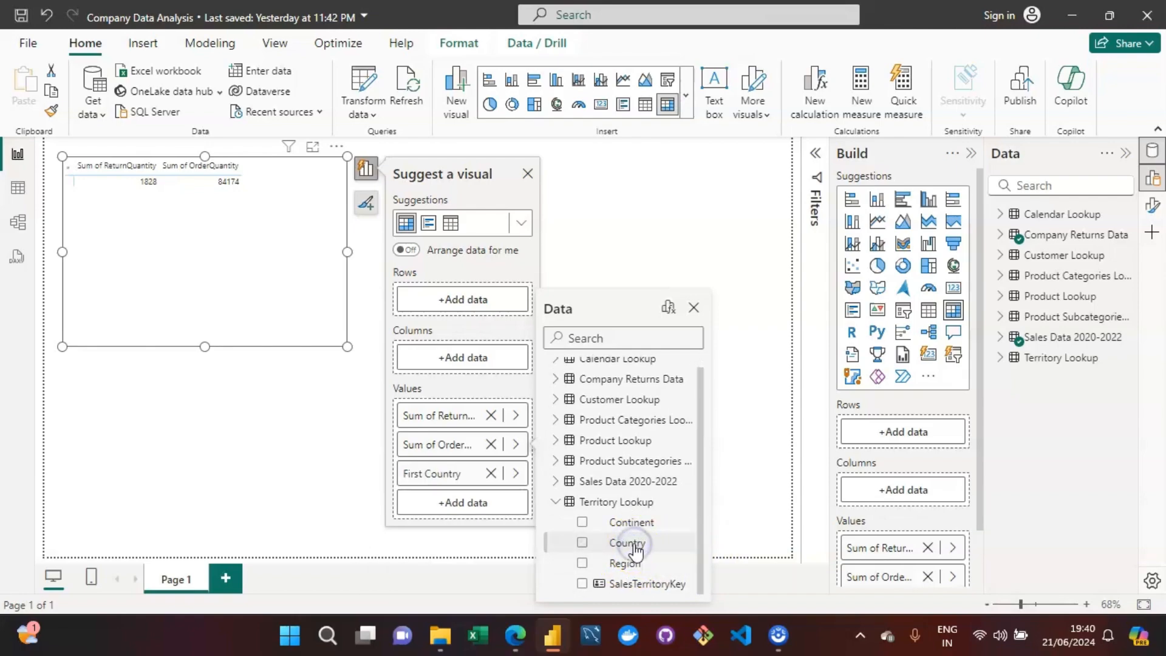
{"action": "left_click", "coordinate": [491, 474]}
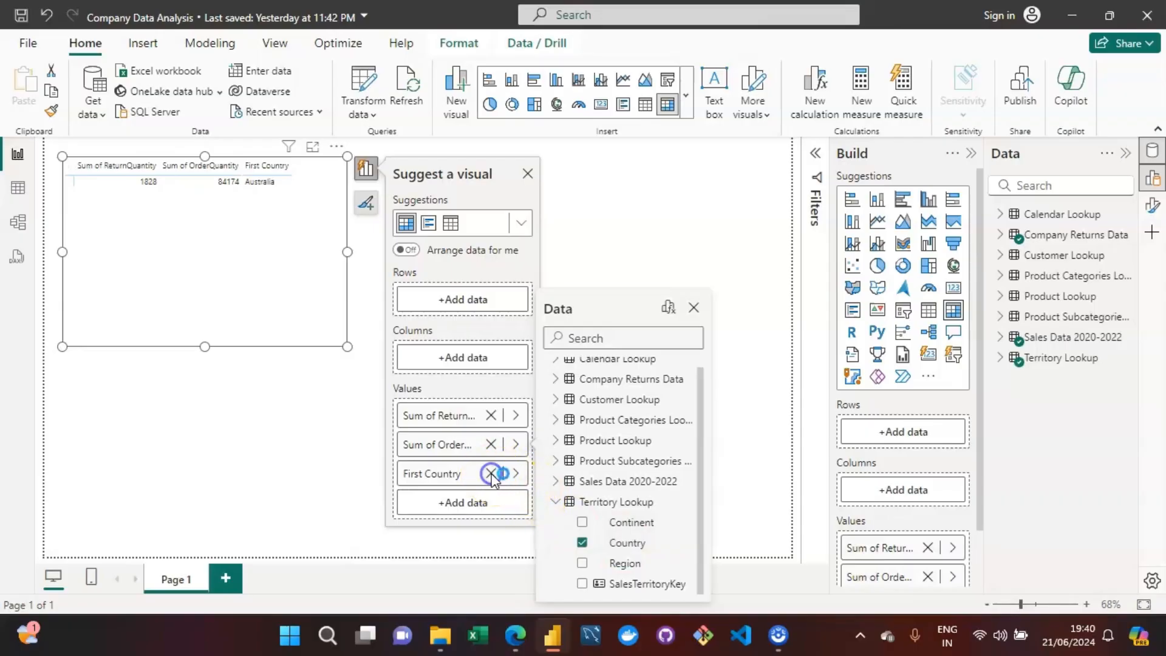
Add Country from Territory Lookup to the rows of the return- and order-quantity matrix.
{"action": "left_click", "coordinate": [457, 300]}
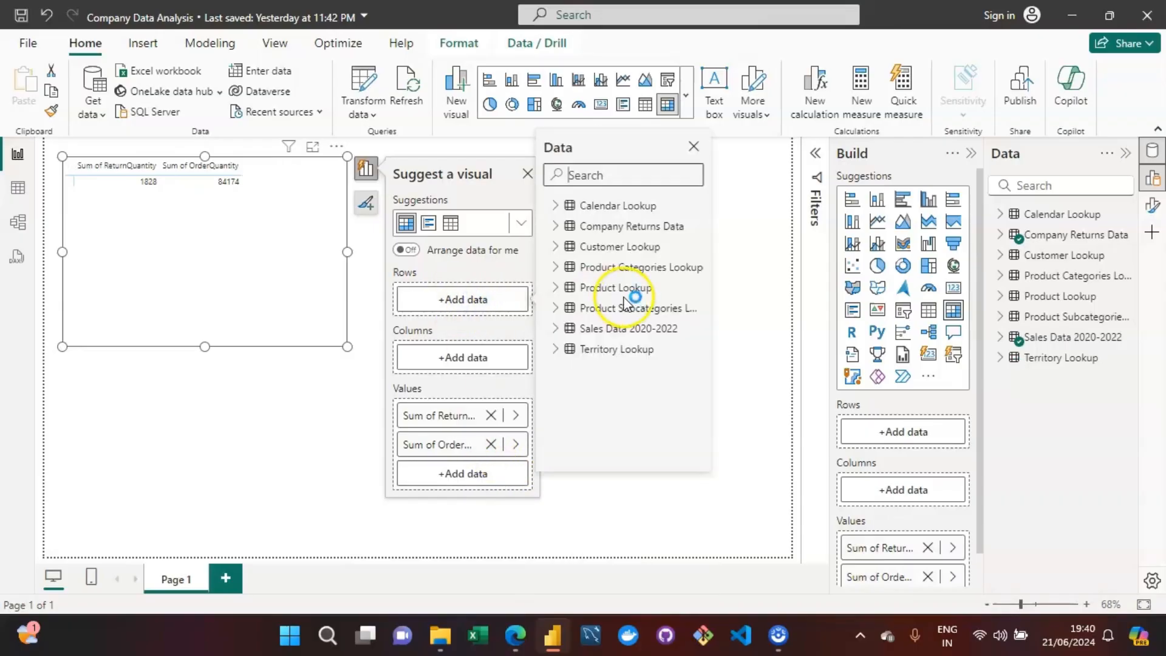
{"action": "left_click", "coordinate": [555, 351]}
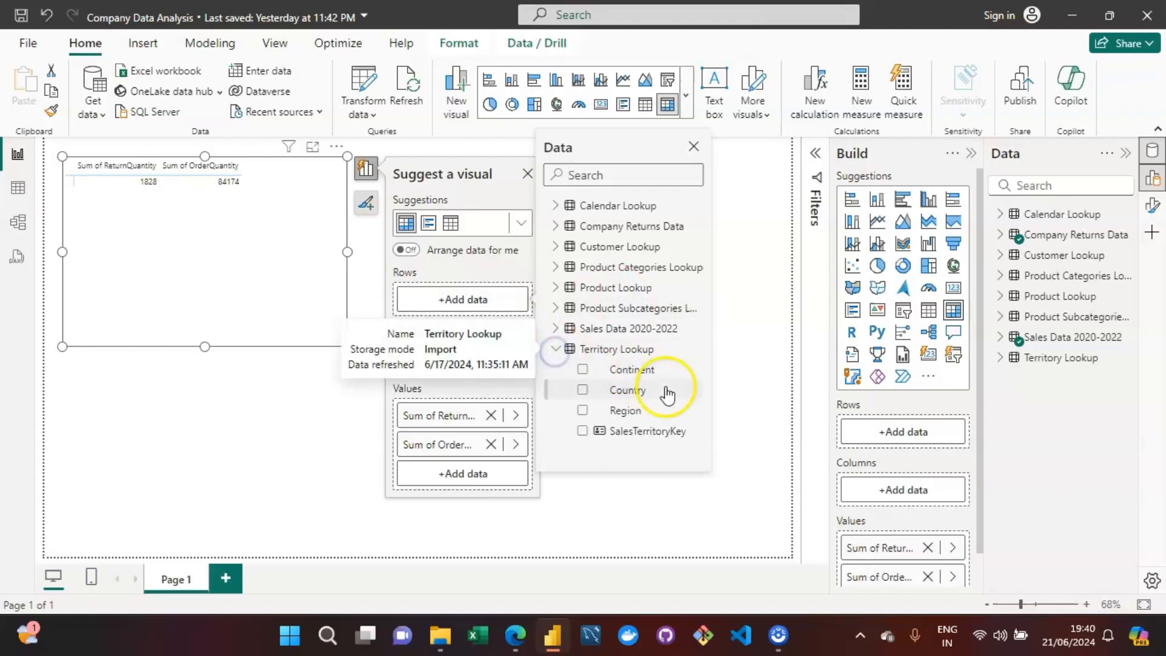
{"action": "left_click", "coordinate": [580, 392]}
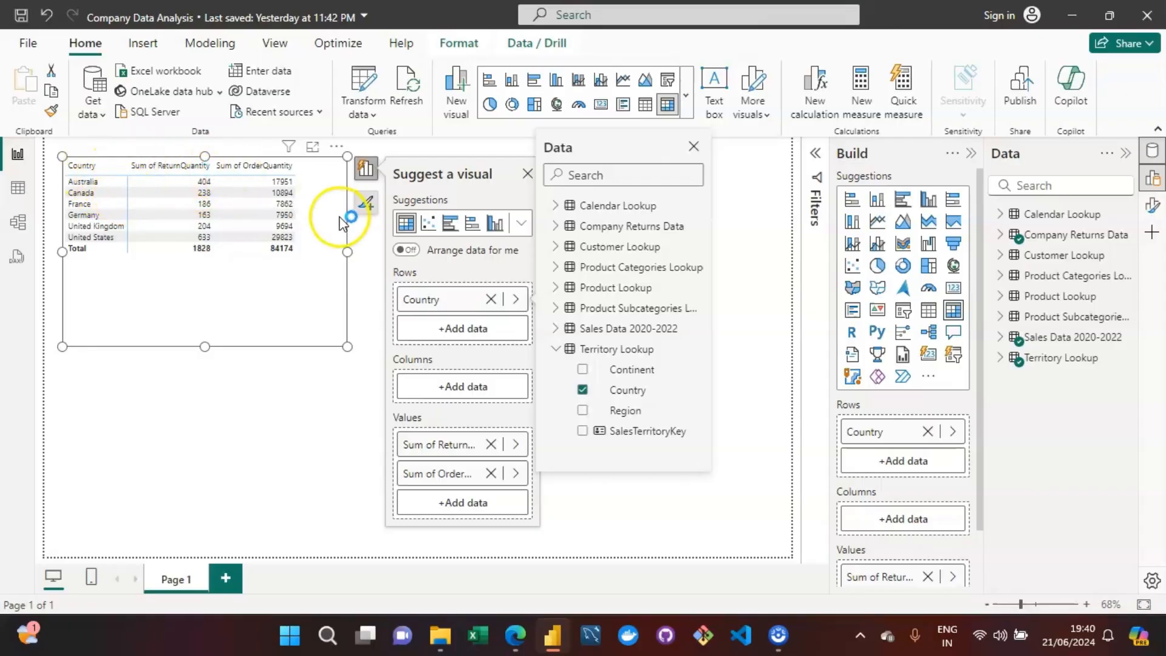
{"action": "left_click", "coordinate": [555, 348]}
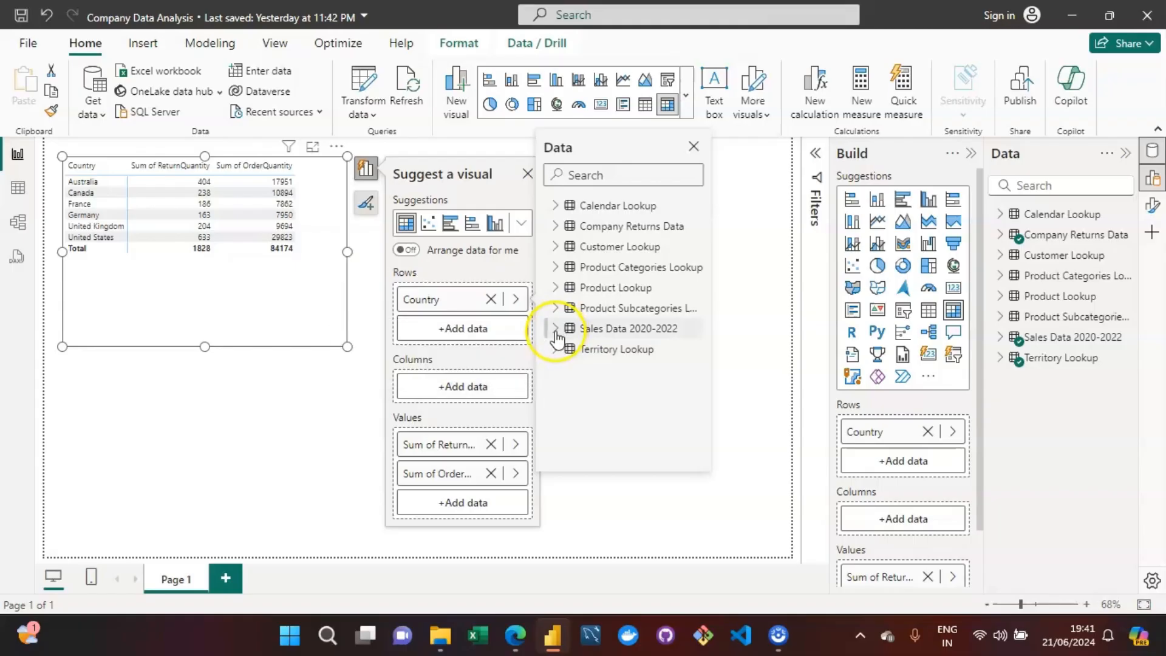
Replace Country in the matrix rows with CustomerKey from Sales Data 2020-2022.
{"action": "left_click", "coordinate": [556, 329]}
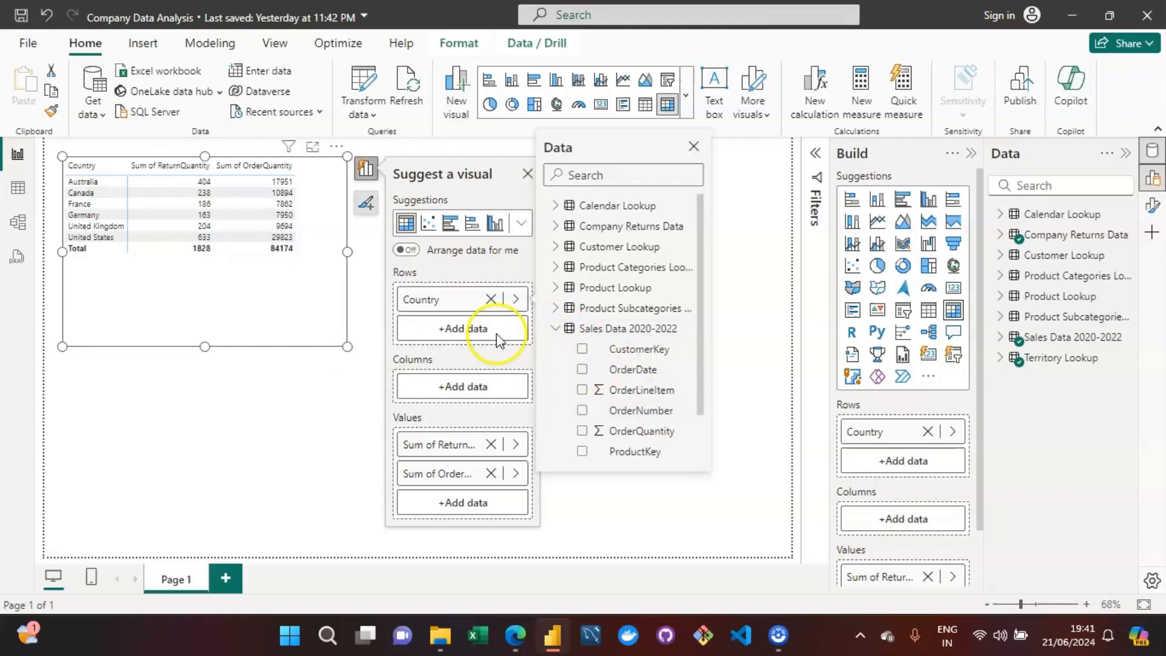
{"action": "left_click", "coordinate": [496, 300]}
{"action": "left_click", "coordinate": [445, 300]}
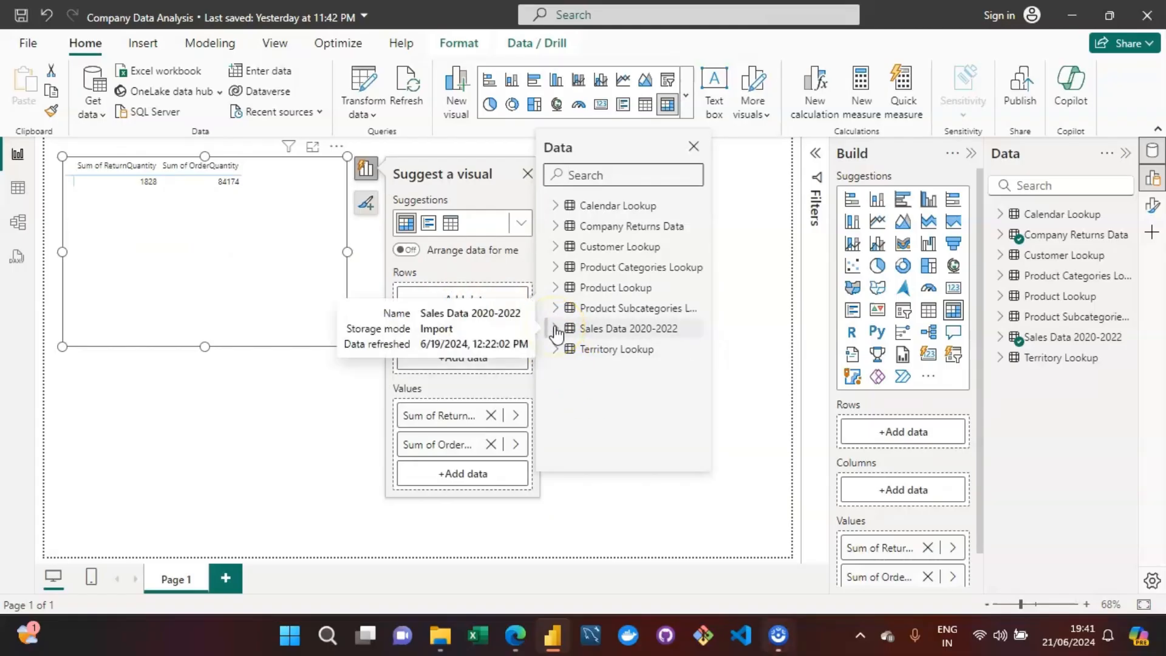
{"action": "left_click", "coordinate": [557, 331]}
{"action": "left_click", "coordinate": [557, 331]}
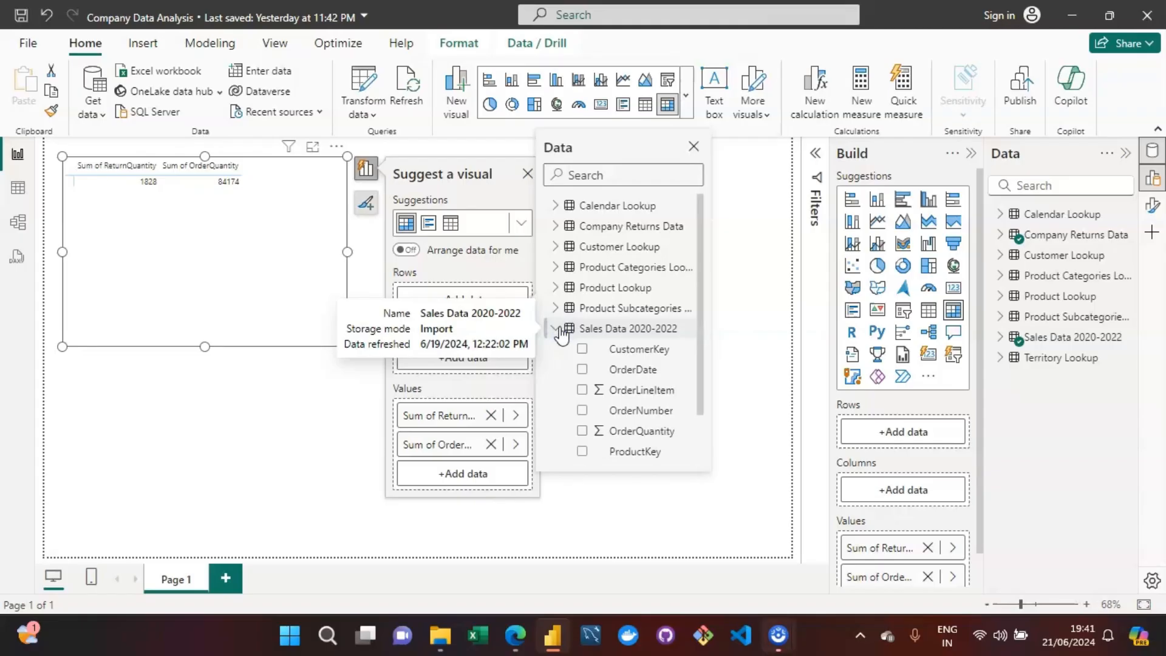
{"action": "left_click_drag", "start_coordinate": [698, 387], "coordinate": [695, 441]}
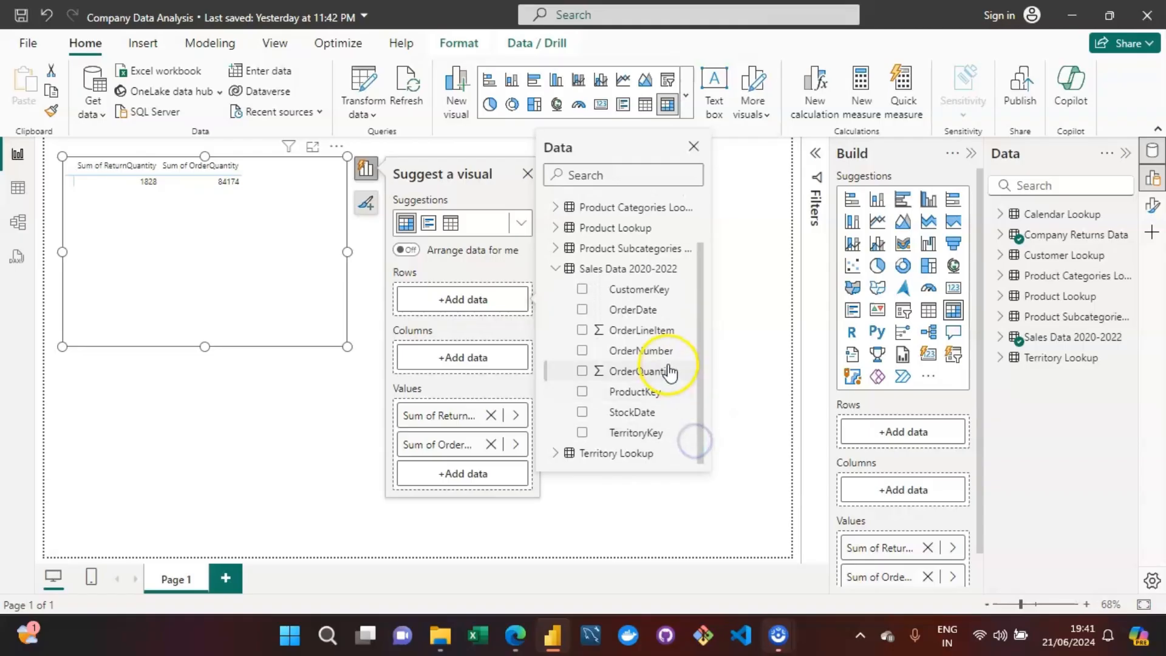
{"action": "left_click", "coordinate": [582, 290]}
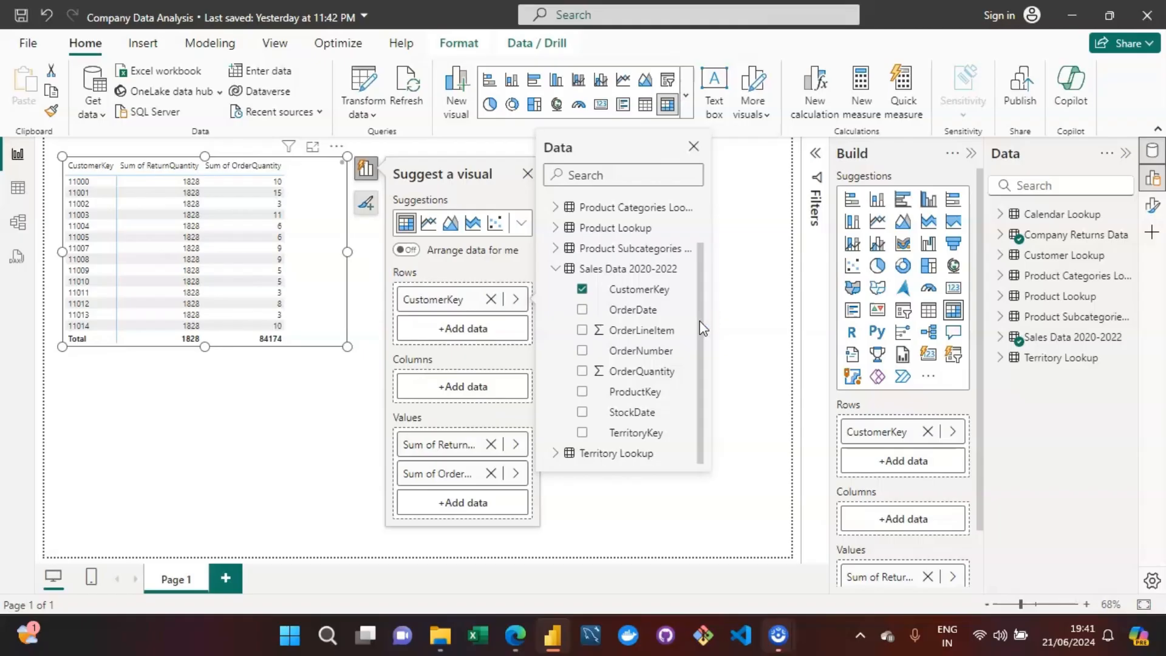
Swap the sales table's CustomerKey in the matrix rows for CustomerKey from Customer Lookup.
{"action": "left_click", "coordinate": [582, 290]}
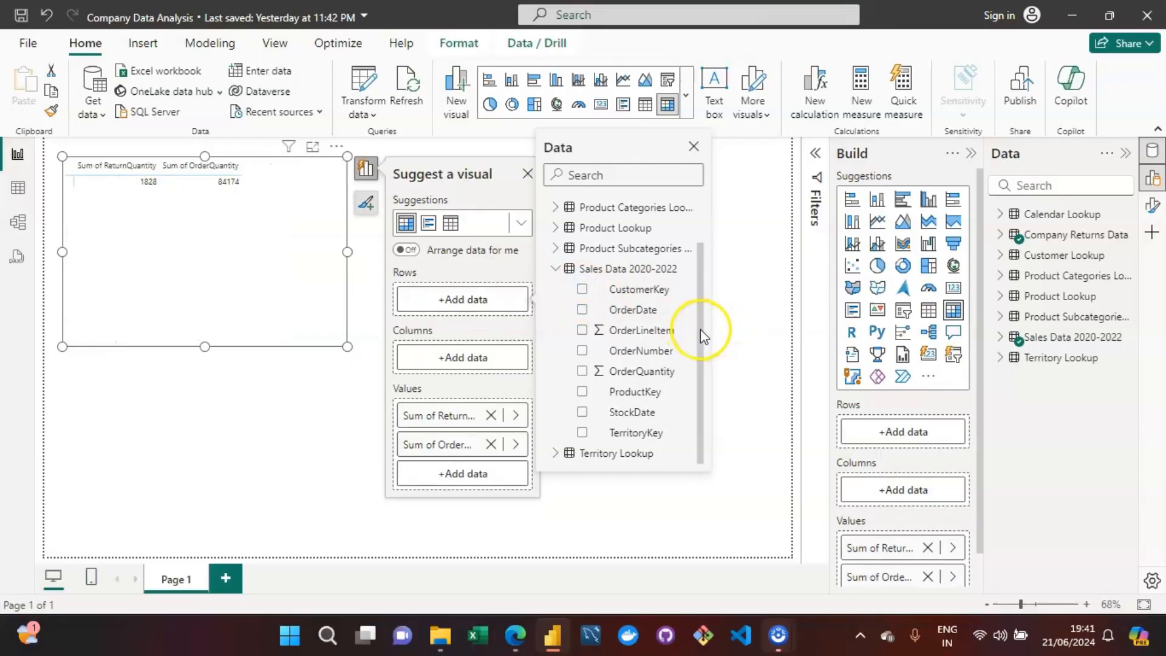
{"action": "left_click_drag", "start_coordinate": [701, 328], "coordinate": [704, 279]}
{"action": "scroll", "coordinate": [562, 332], "scroll_direction": "up", "scroll_amount": 1}
{"action": "left_click", "coordinate": [556, 329]}
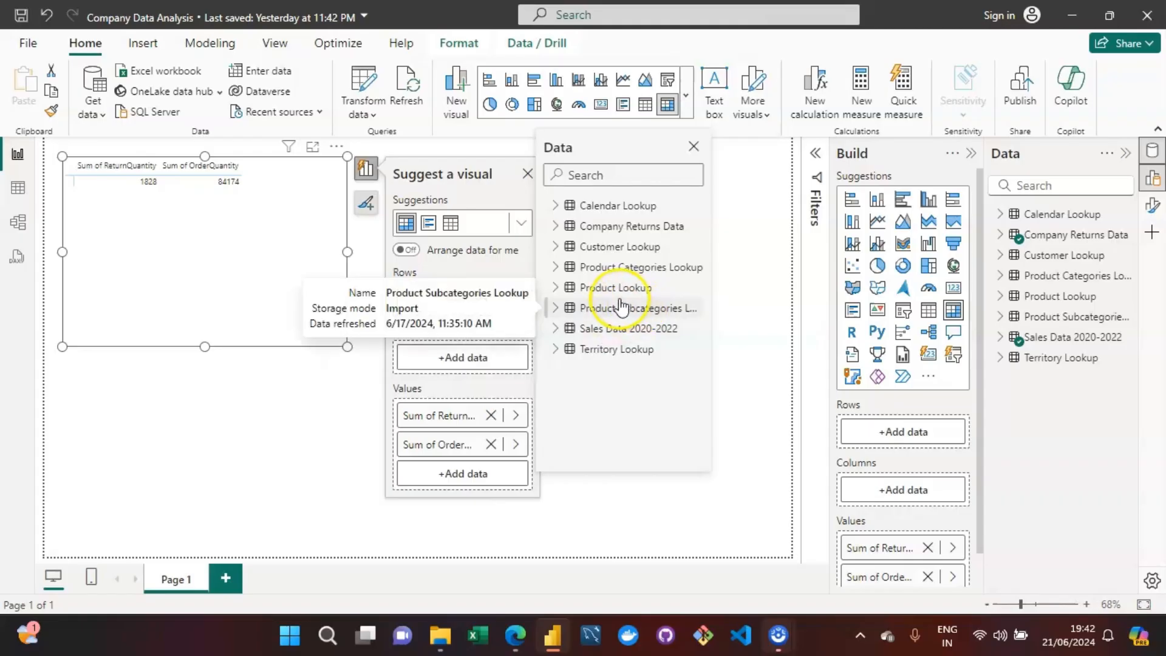
{"action": "mouse_move", "coordinate": [571, 298]}
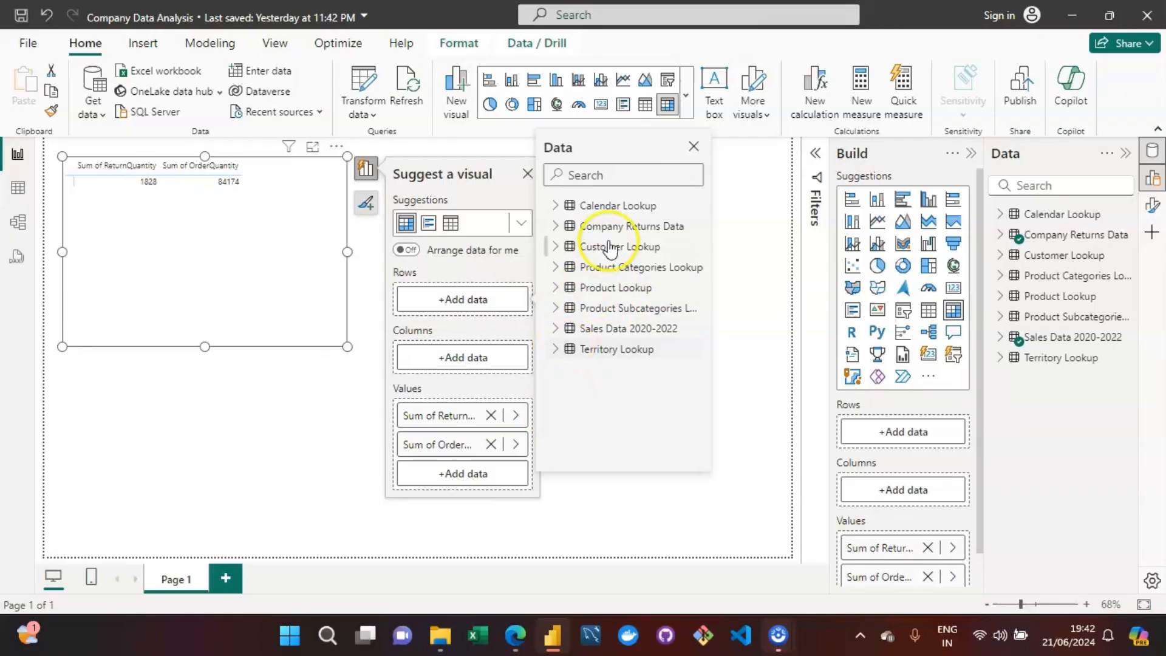
{"action": "left_click", "coordinate": [556, 246]}
{"action": "left_click", "coordinate": [636, 311]}
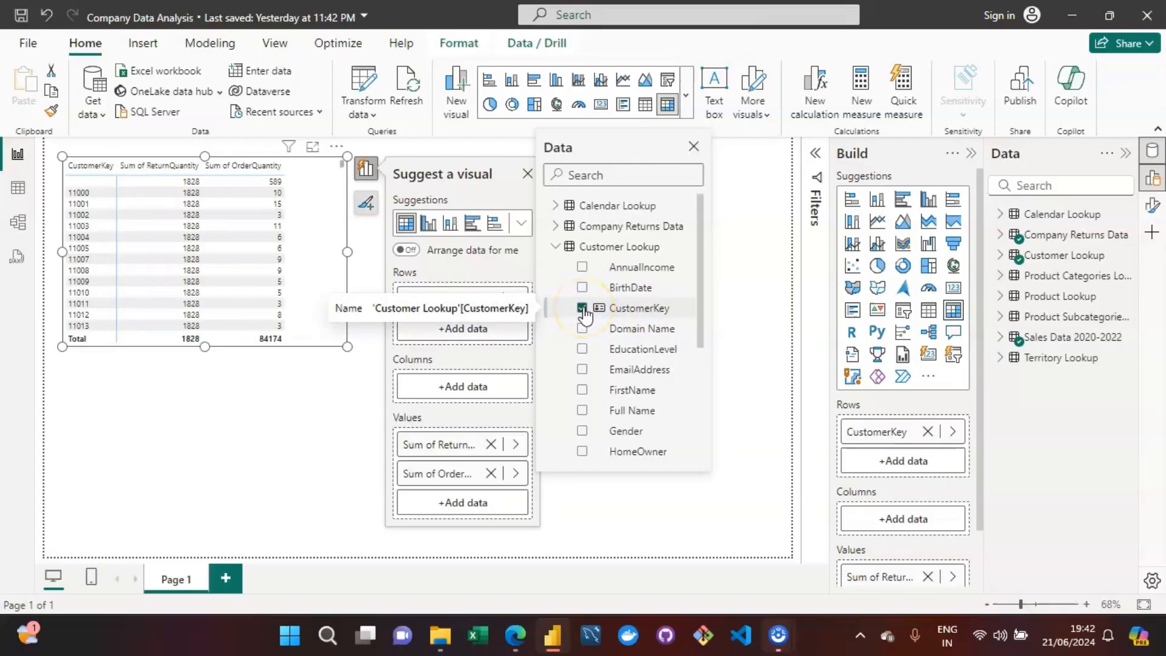
{"action": "left_click", "coordinate": [632, 316]}
{"action": "left_click", "coordinate": [634, 313]}
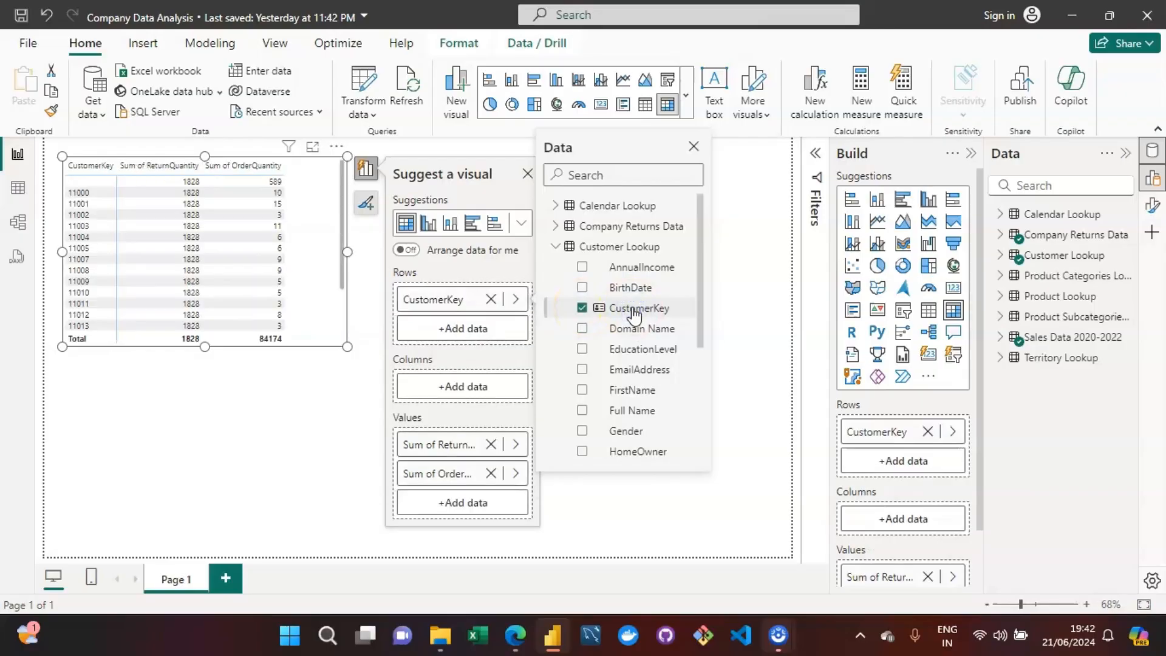
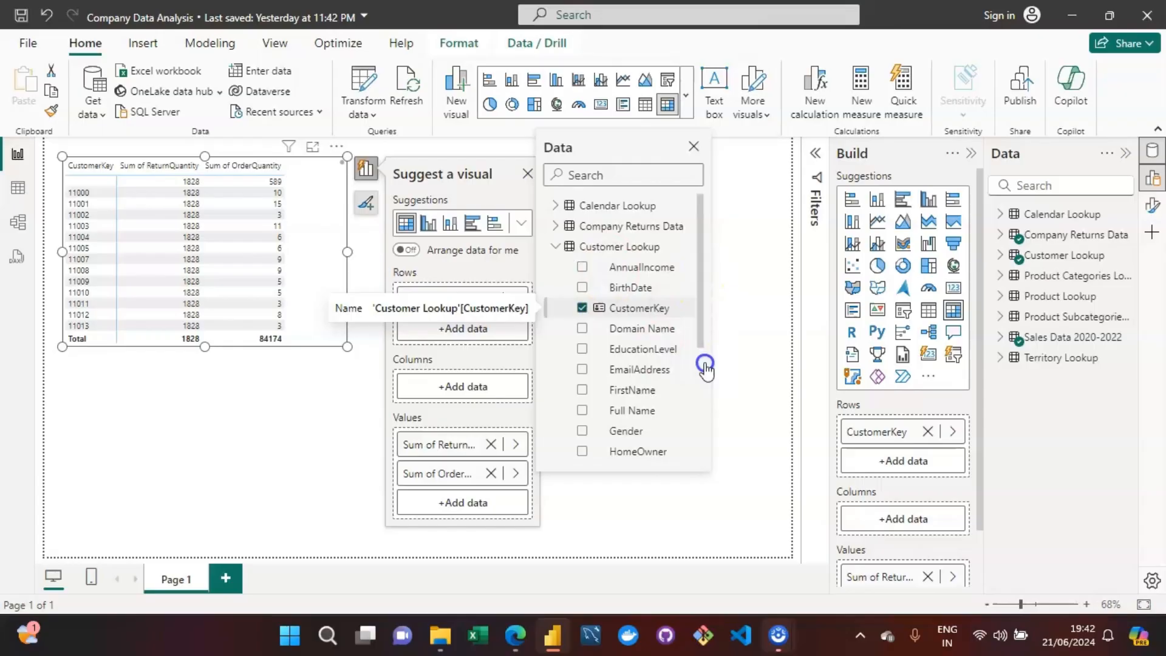
Replace CustomerKey in the matrix rows with ProductKey from Product Lookup.
{"action": "left_click", "coordinate": [618, 312]}
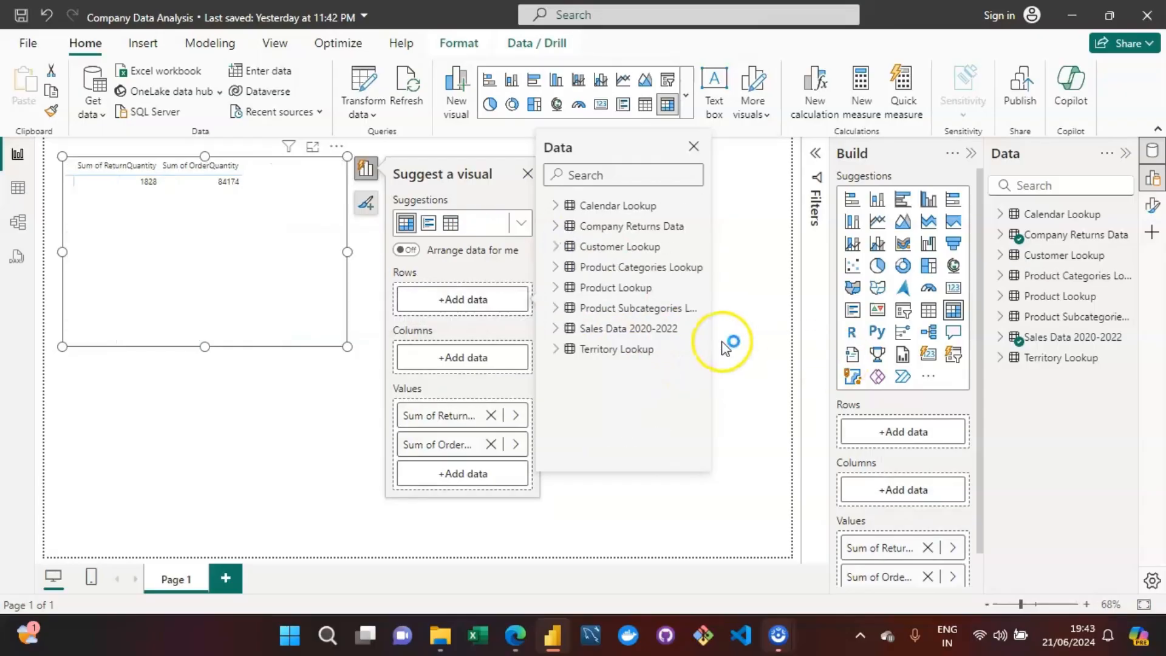
{"action": "left_click", "coordinate": [555, 287]}
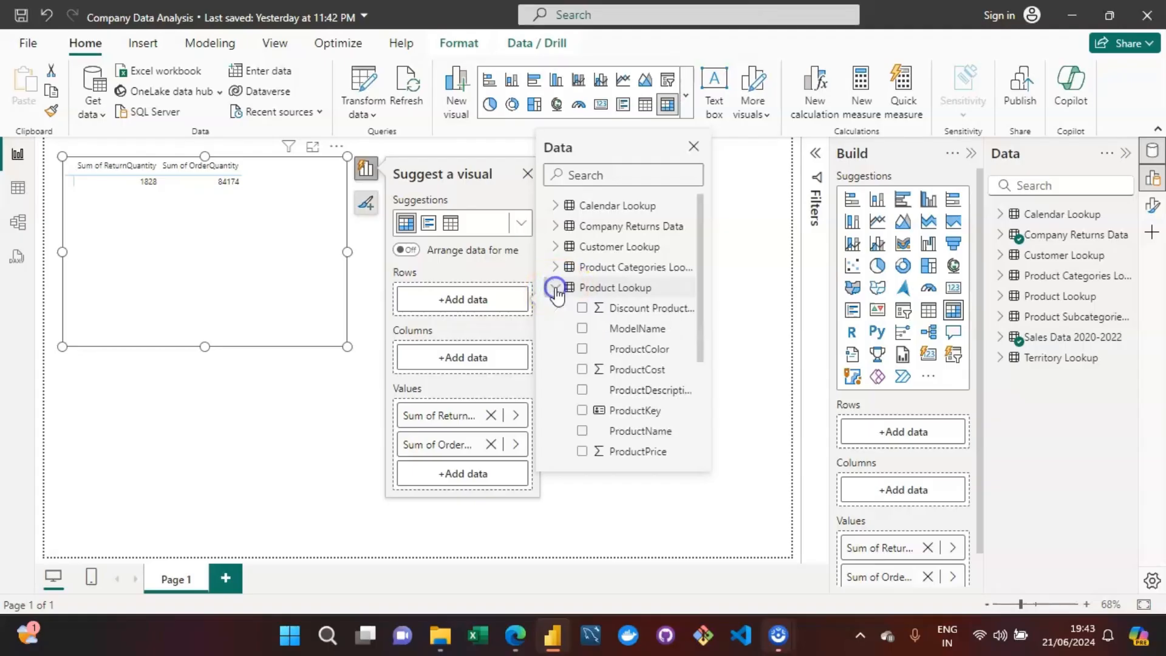
{"action": "left_click", "coordinate": [583, 411]}
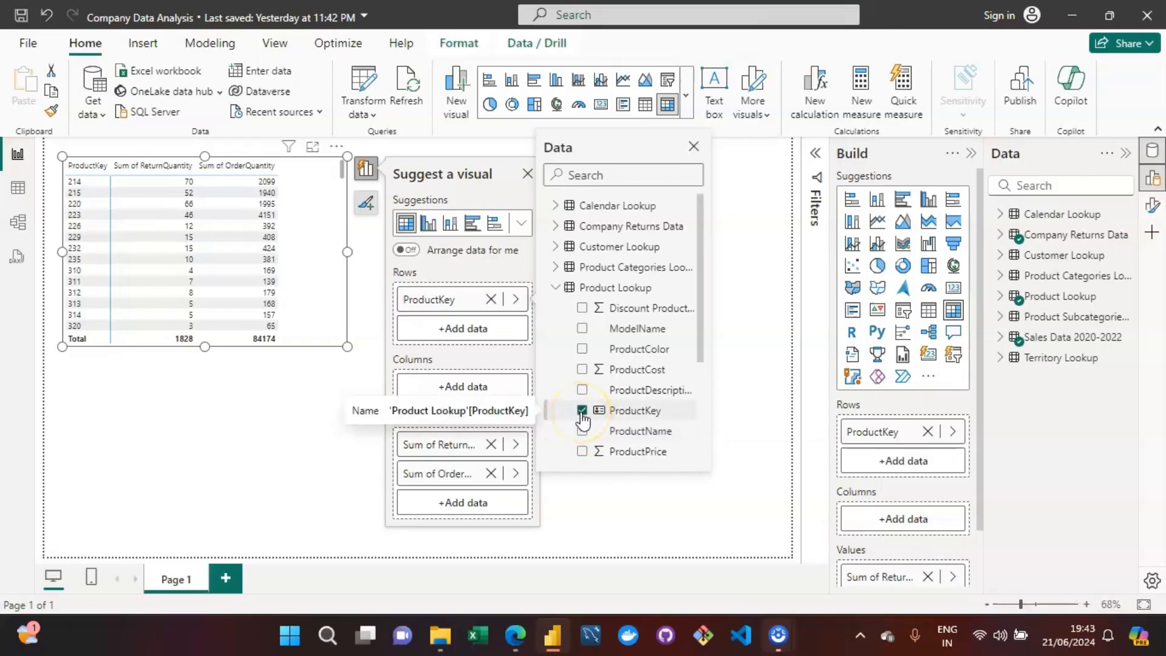
Swap the row field for ProductKey from Sales Data 2020-2022 to compare the quantities, and remove it again to leave the rows empty.
{"action": "left_click", "coordinate": [566, 291]}
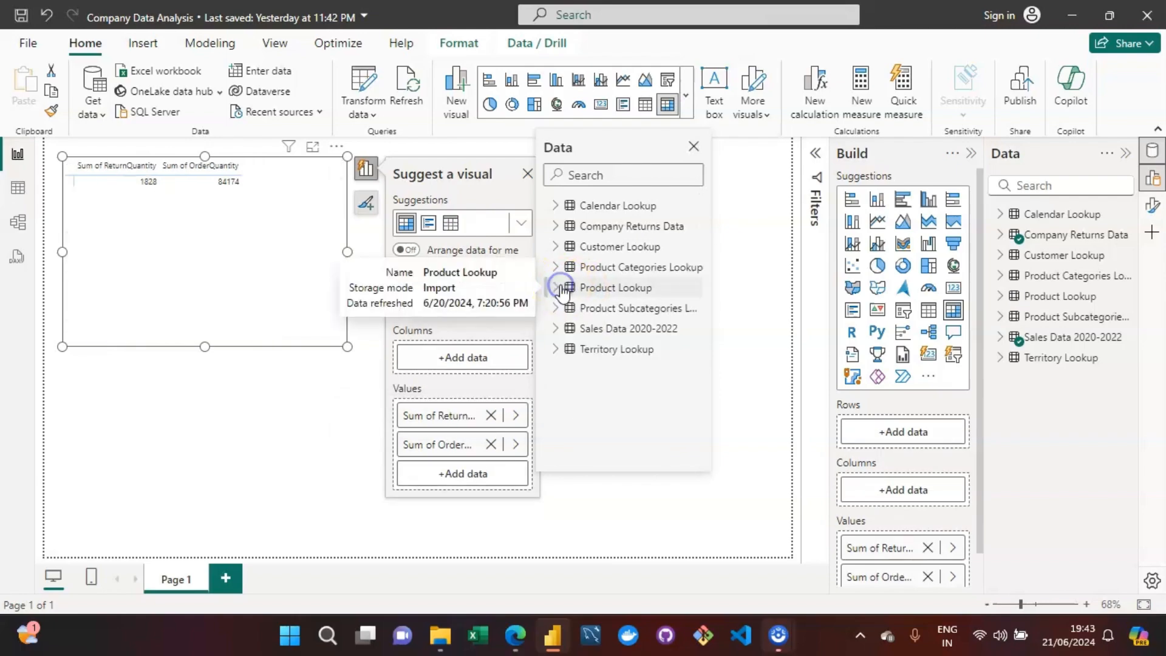
{"action": "left_click", "coordinate": [556, 329]}
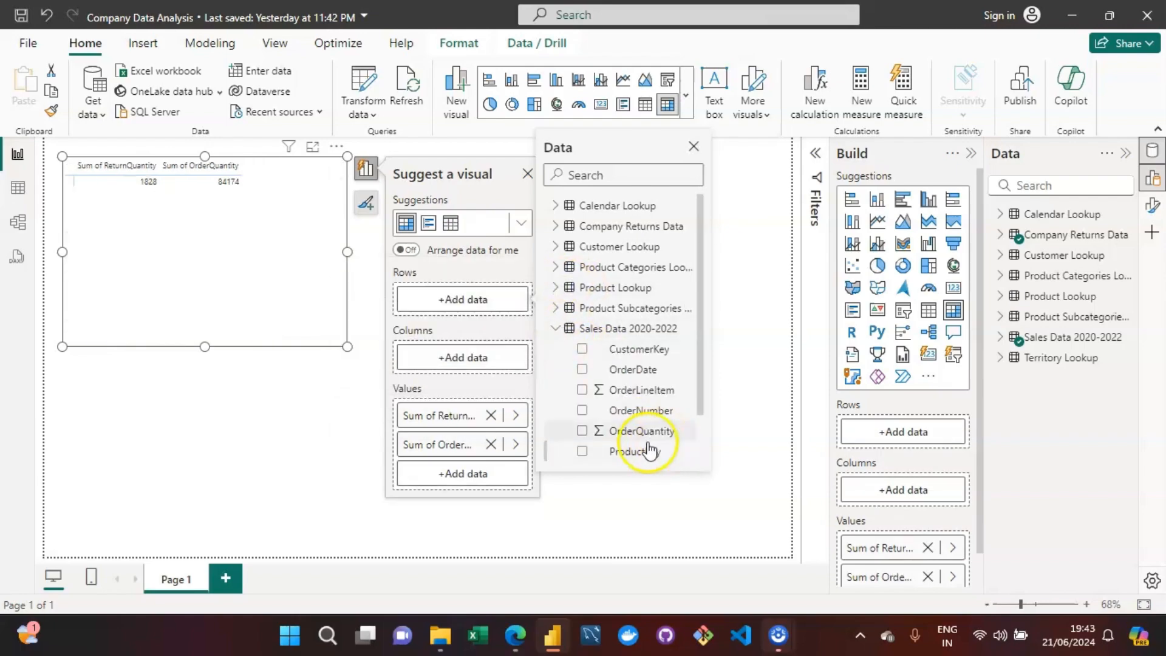
{"action": "left_click", "coordinate": [608, 456]}
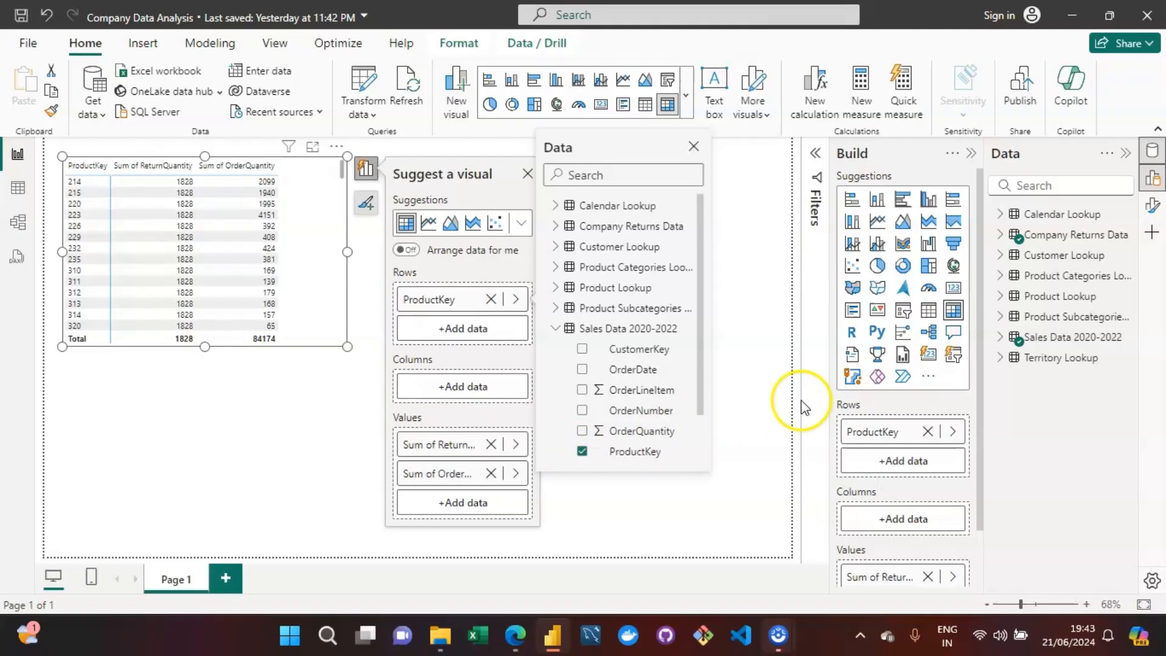
{"action": "left_click", "coordinate": [582, 452]}
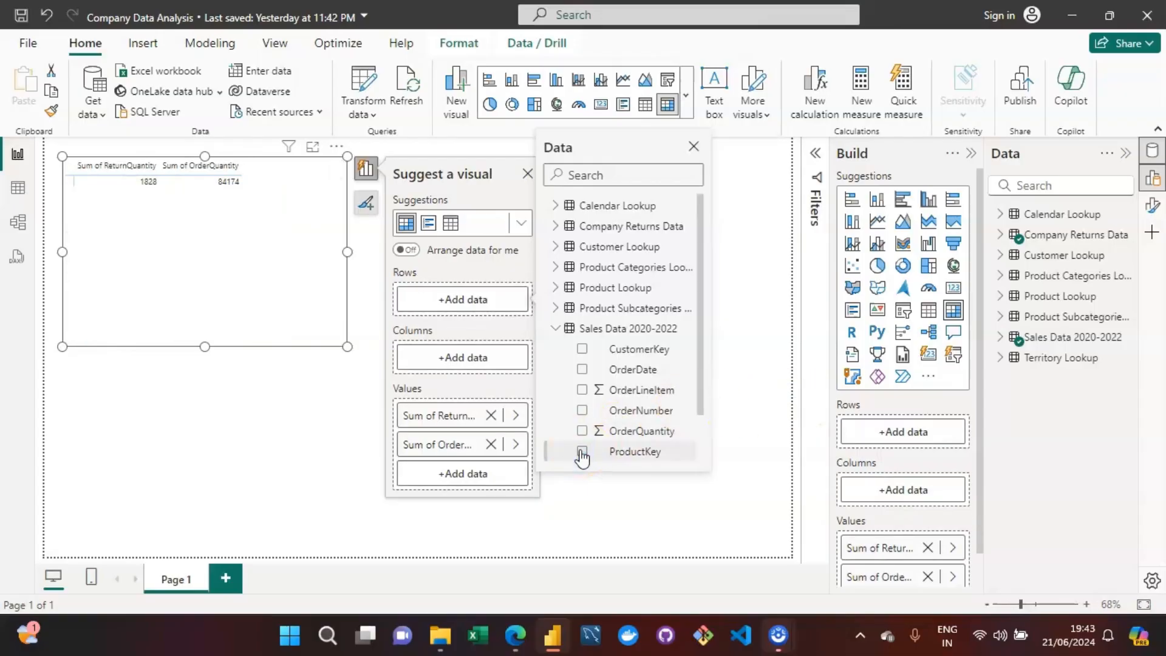
{"action": "left_click", "coordinate": [556, 328]}
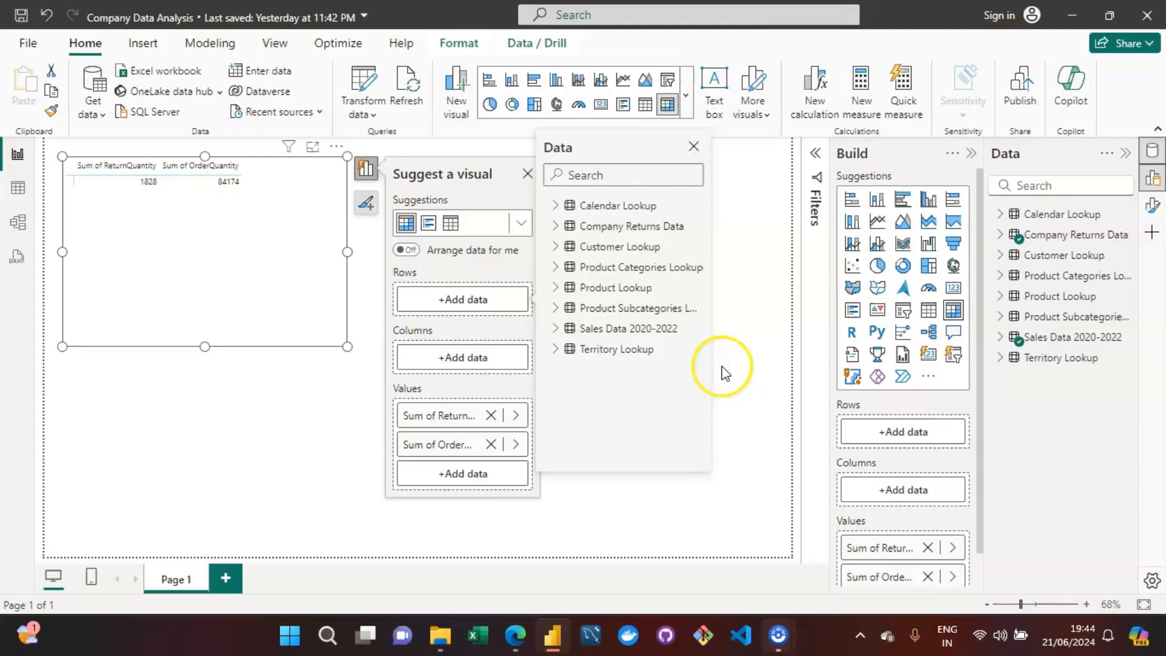
Open the properties of the relationship between Customer Lookup and Sales Data 2020-2022 in the model diagram.
{"action": "left_click", "coordinate": [17, 226]}
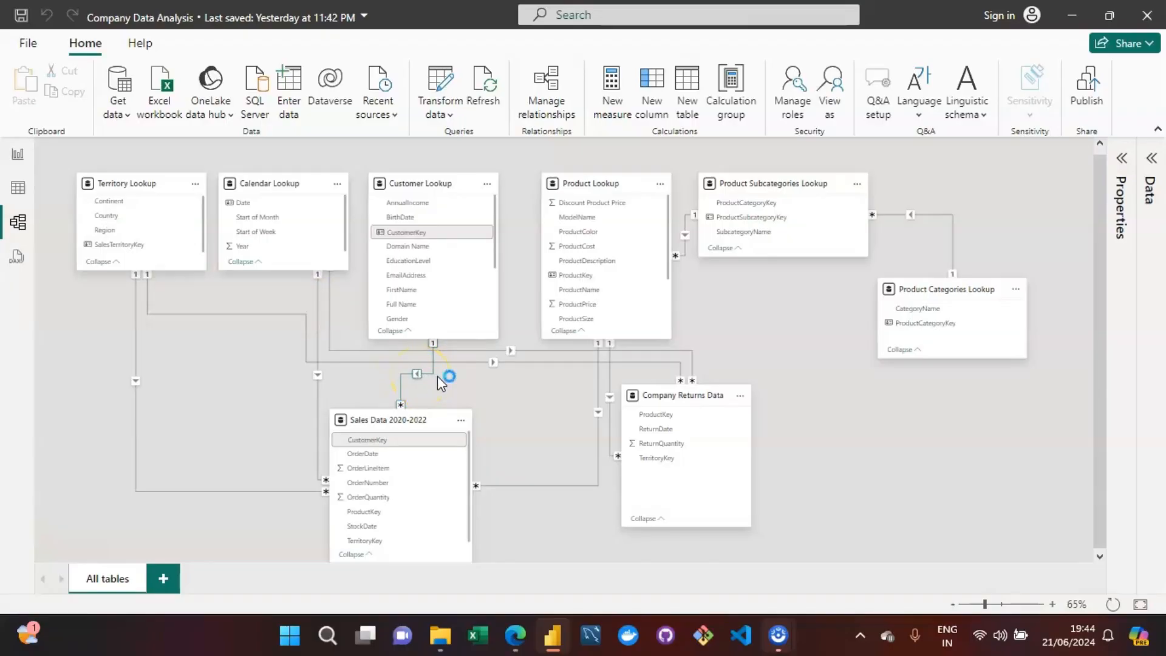
{"action": "left_click", "coordinate": [438, 377]}
{"action": "left_click", "coordinate": [428, 374]}
{"action": "left_click", "coordinate": [1121, 163]}
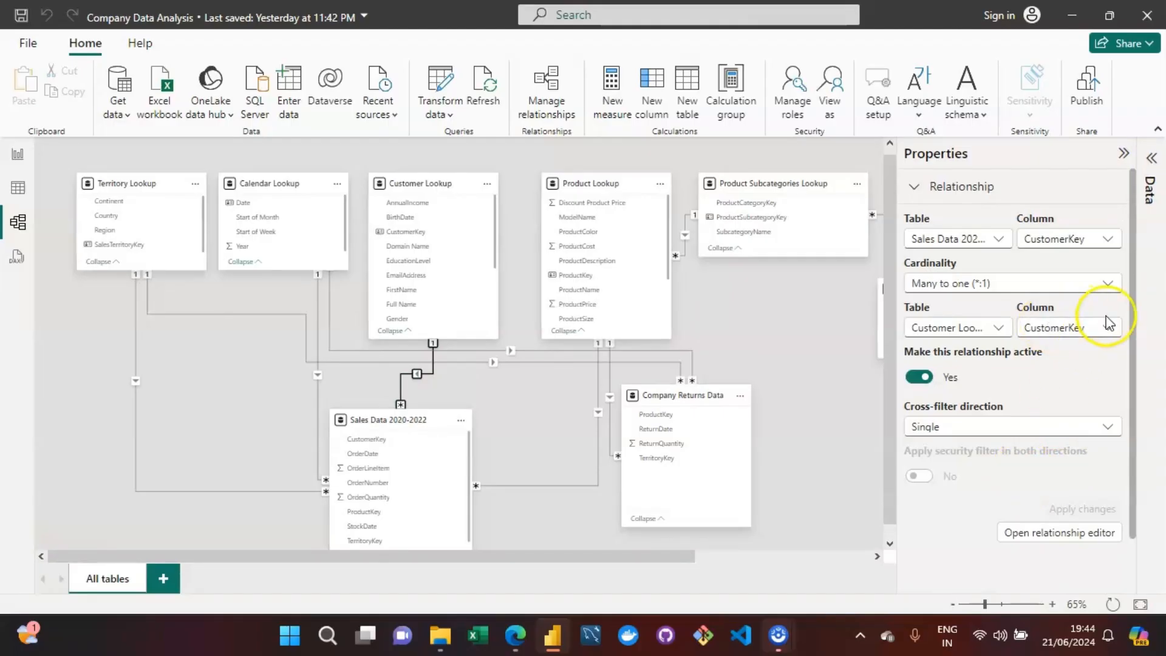
Review the available cross-filter directions for the Customer Lookup to Sales Data 2020-2022 relationship, deselect it and hide the properties.
{"action": "left_click", "coordinate": [1108, 433]}
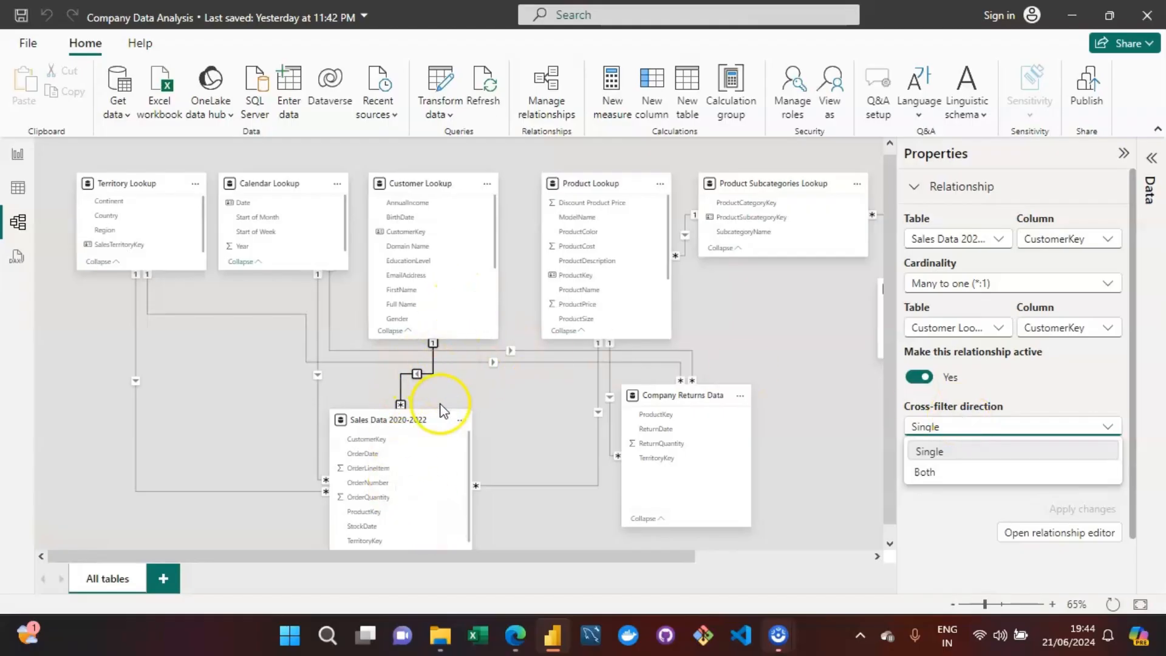
{"action": "left_click", "coordinate": [1105, 428]}
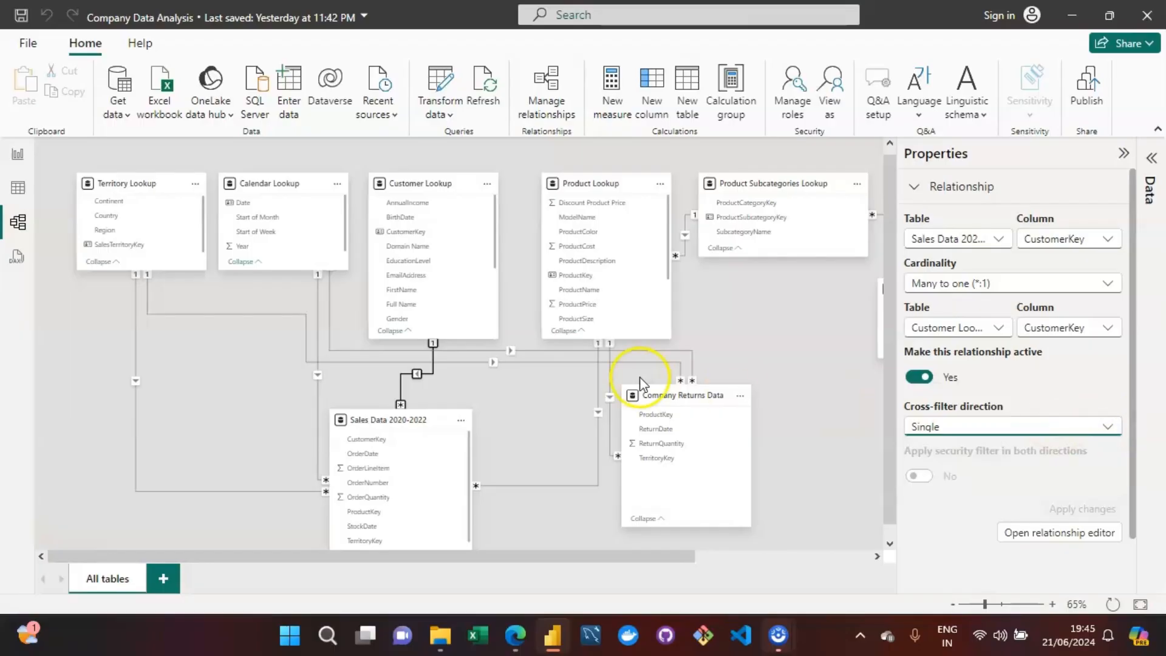
{"action": "left_click", "coordinate": [516, 417]}
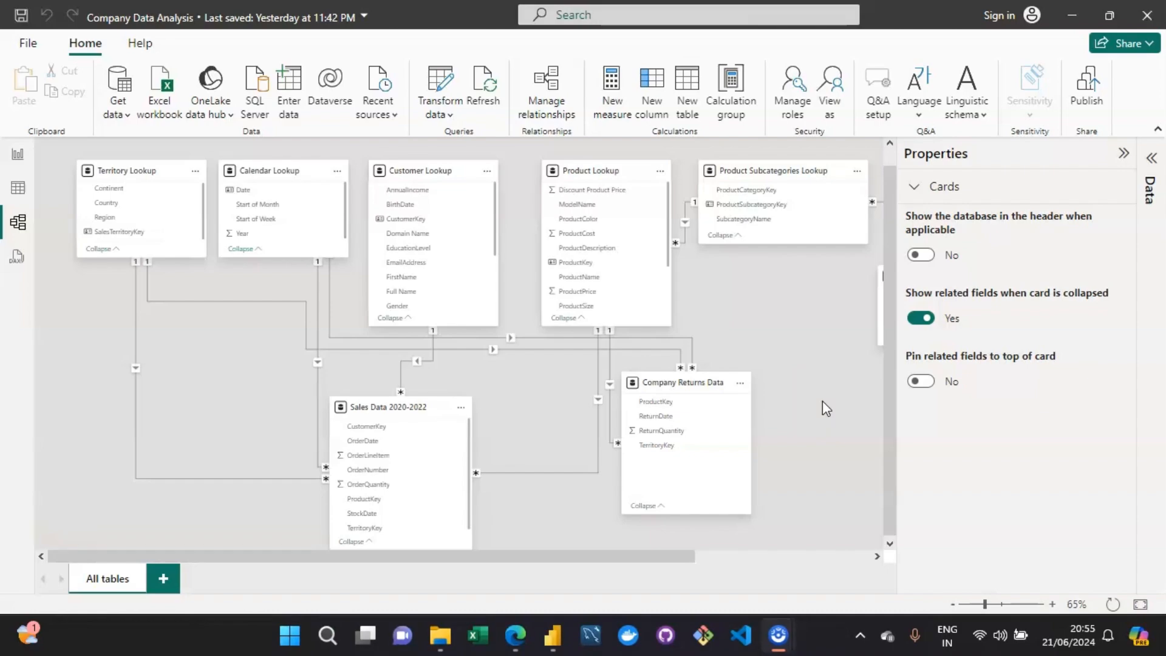
{"action": "left_click", "coordinate": [1123, 154]}
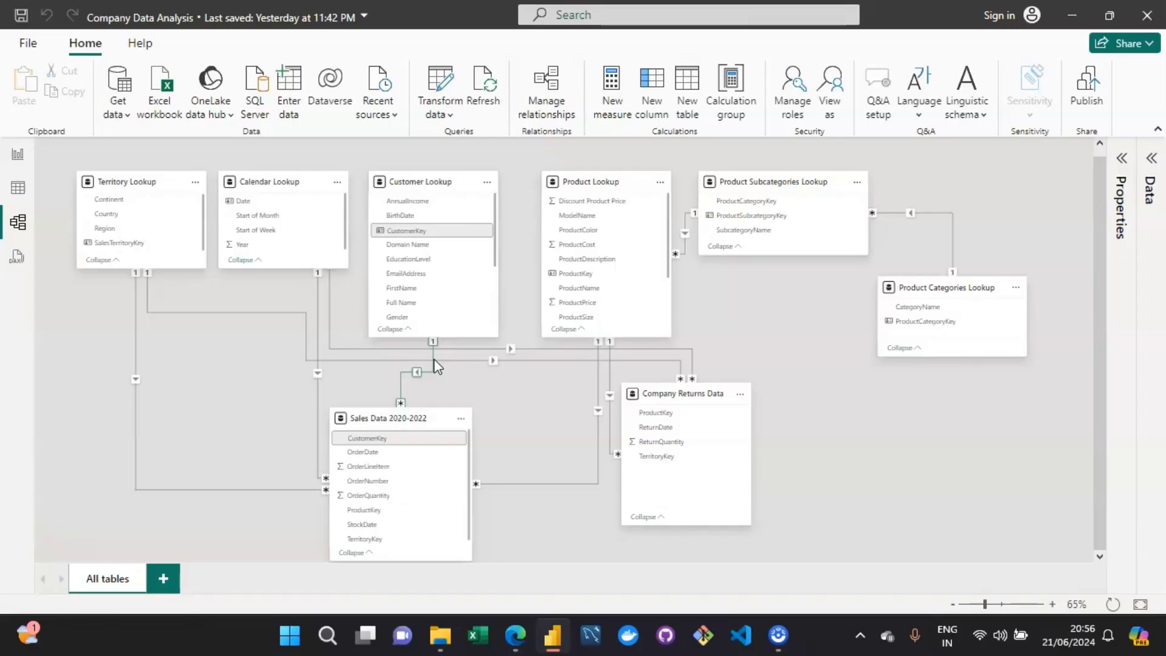
Review the cross-filter direction options of the Customer Lookup to Sales Data 2020-2022 relationship in its edit dialog, and cancel without changes.
{"action": "left_click", "coordinate": [434, 376]}
{"action": "left_click", "coordinate": [431, 369]}
{"action": "double_click", "coordinate": [431, 370]}
{"action": "left_click", "coordinate": [829, 459]}
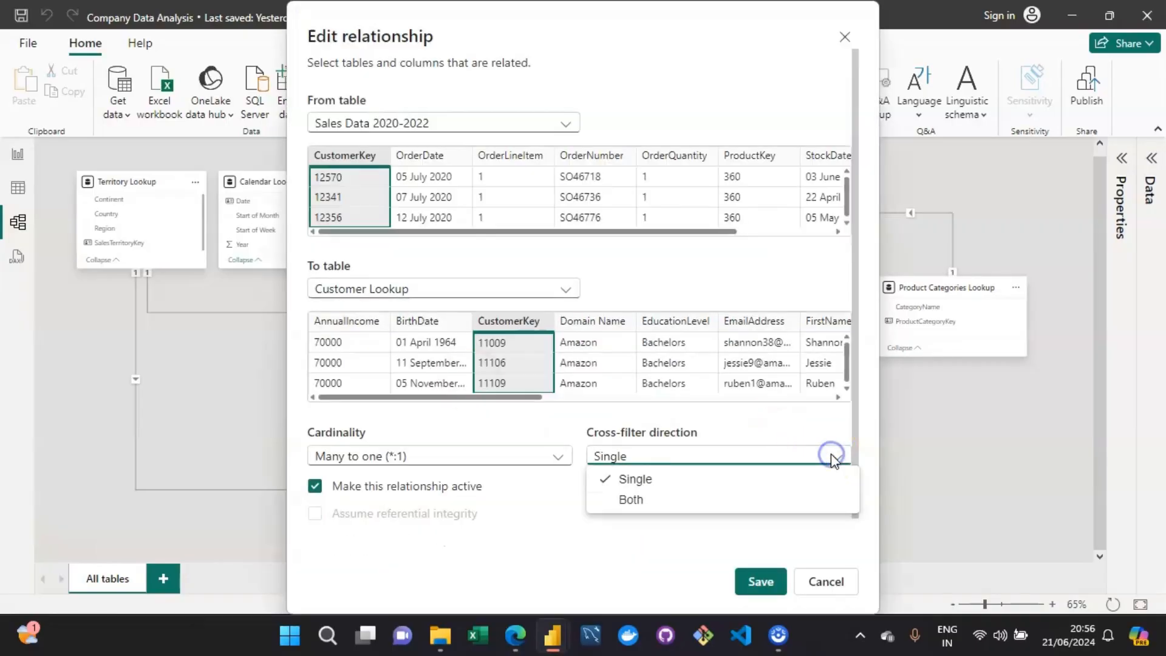
{"action": "left_click", "coordinate": [820, 461]}
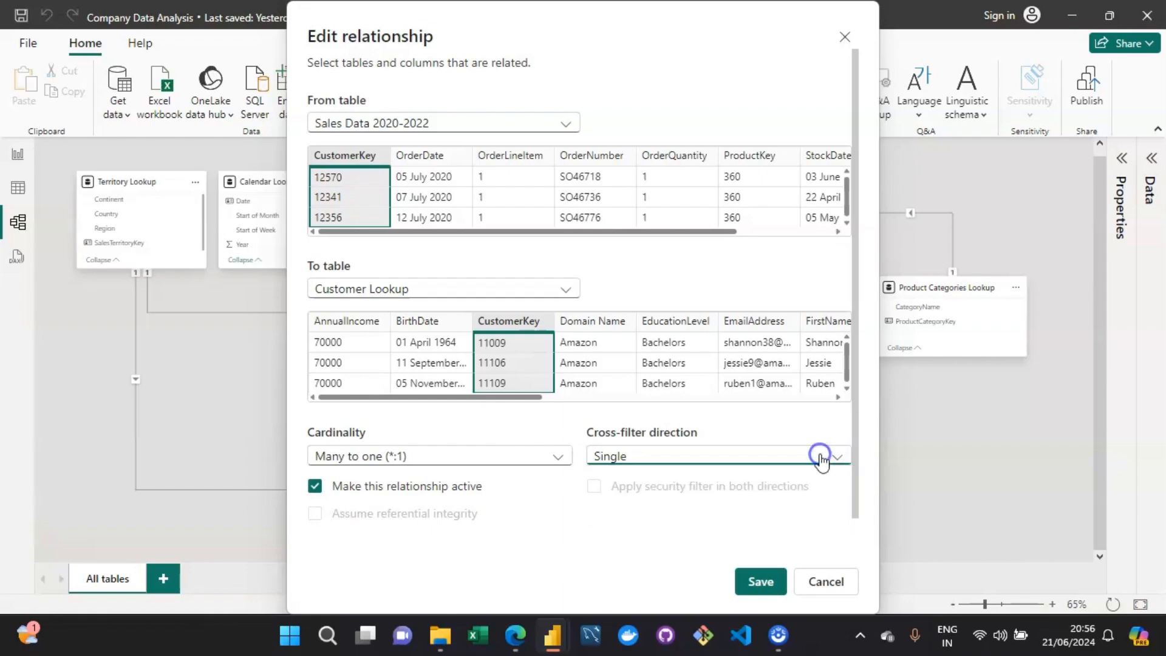
{"action": "left_click", "coordinate": [820, 458]}
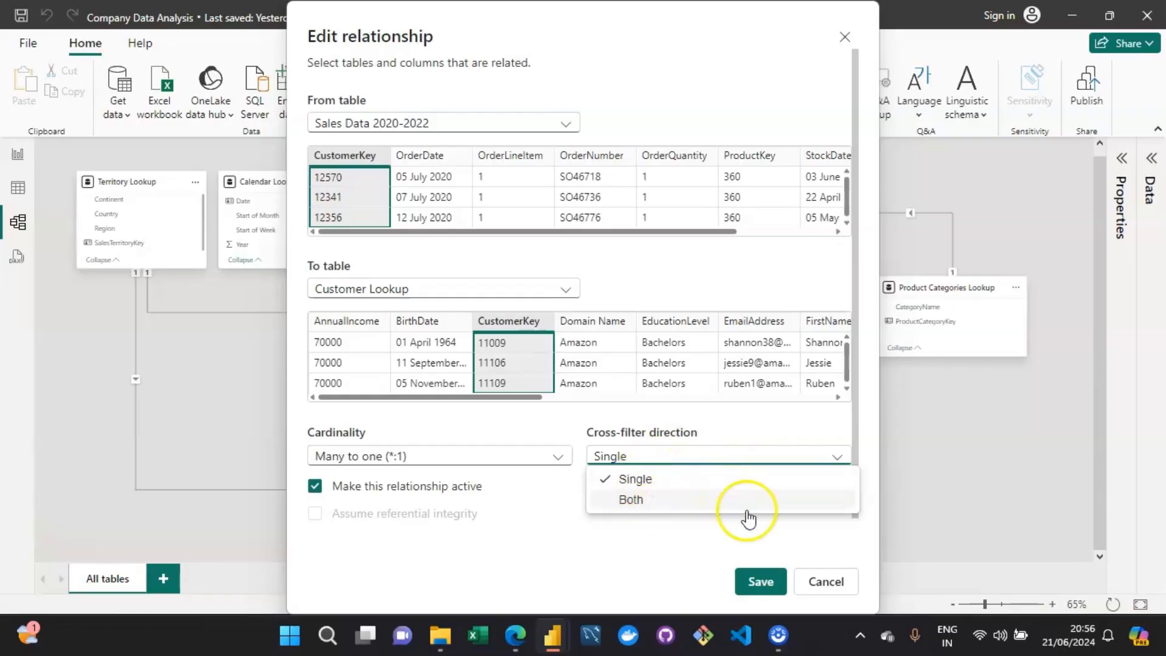
{"action": "left_click", "coordinate": [831, 588]}
{"action": "left_click", "coordinate": [831, 588]}
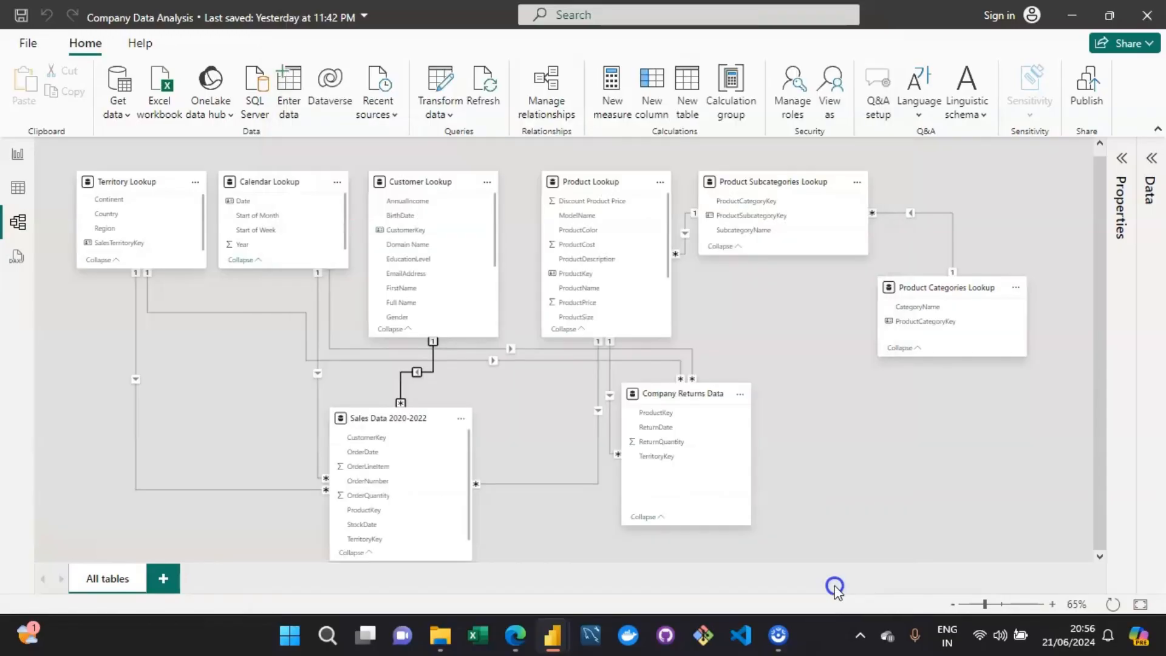
{"action": "left_click", "coordinate": [828, 486]}
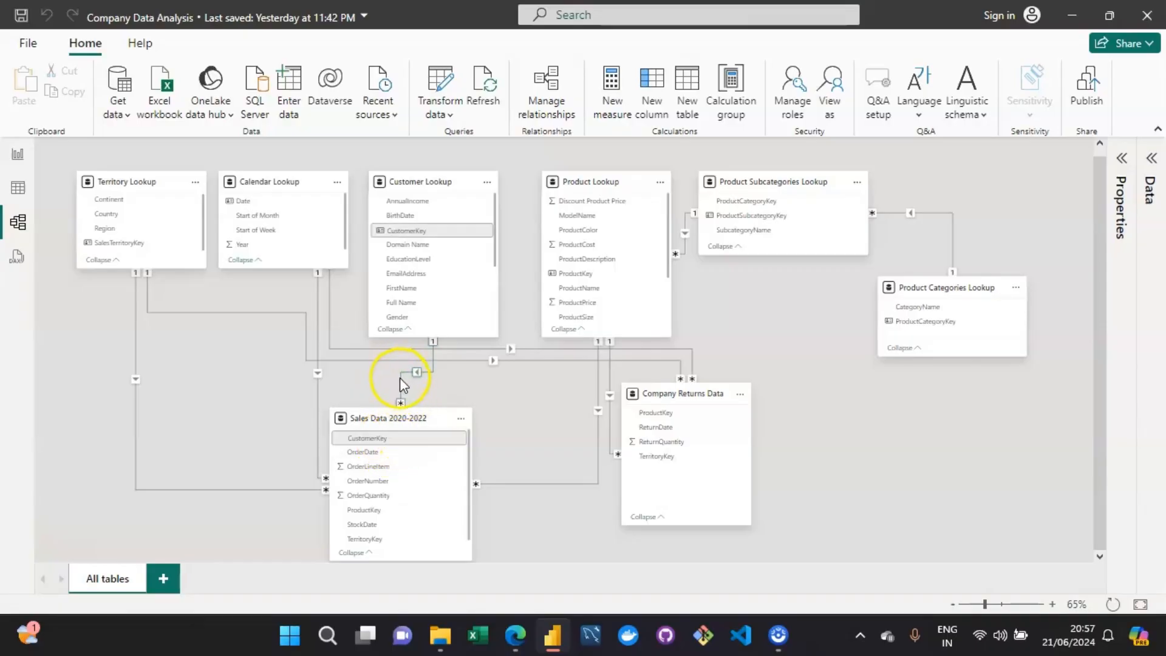
Examine the filter flow from Customer Lookup to Sales Data 2020-2022 and the relationships leading to Company Returns Data in the model diagram.
{"action": "left_click", "coordinate": [425, 369]}
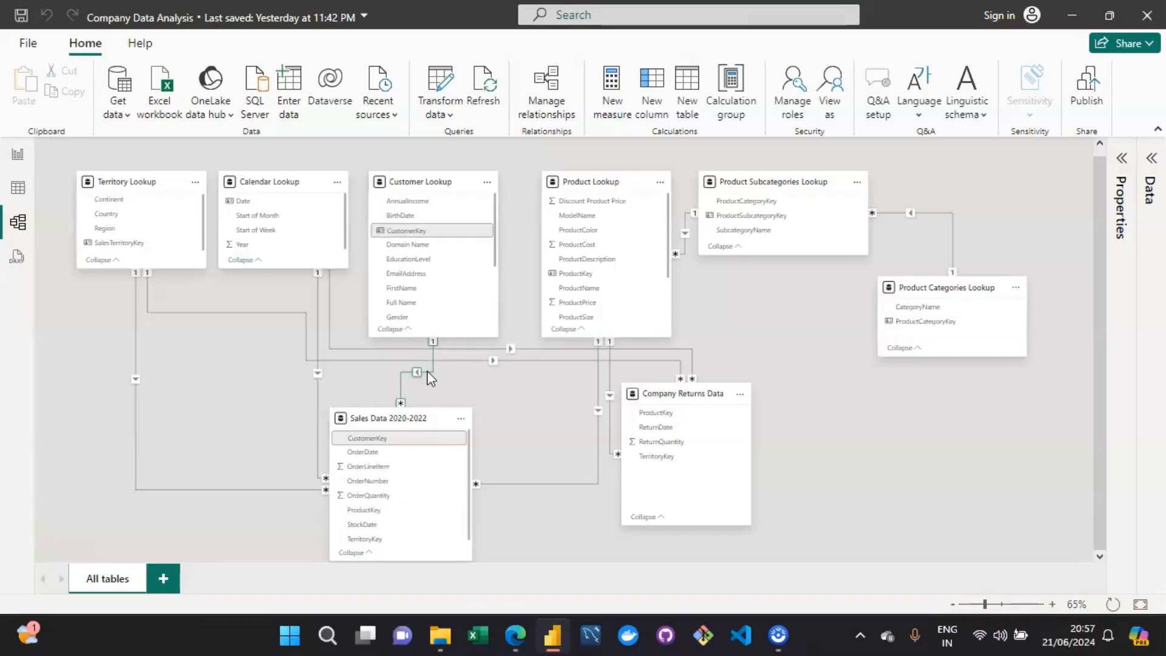
{"action": "left_click", "coordinate": [365, 462]}
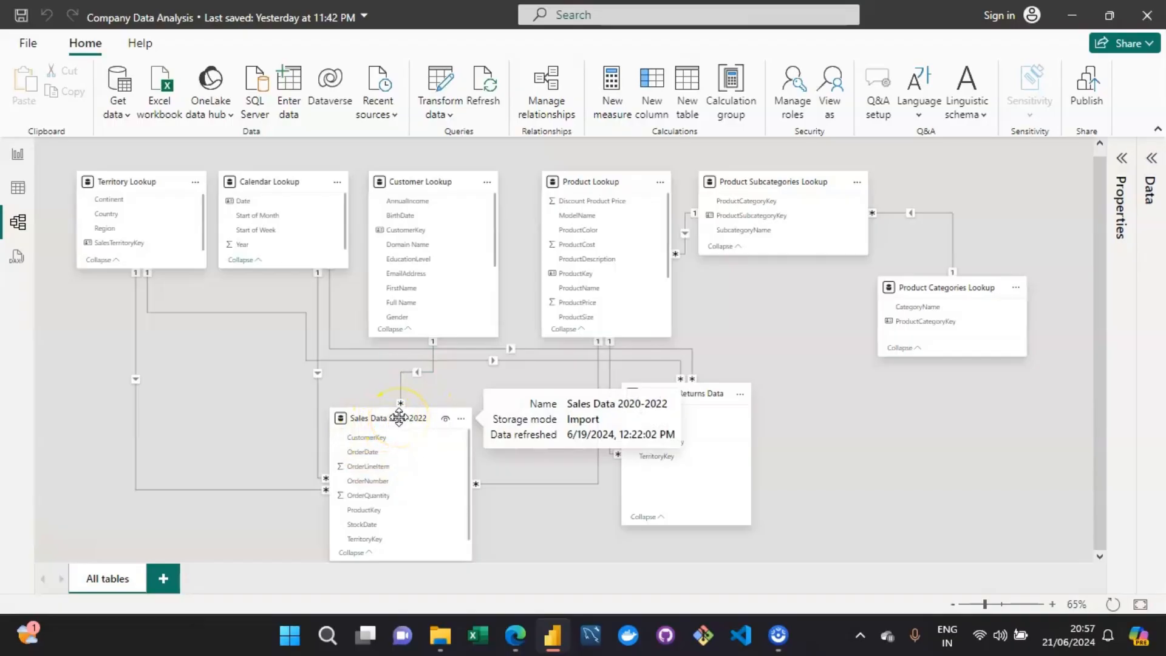
{"action": "left_click", "coordinate": [435, 368]}
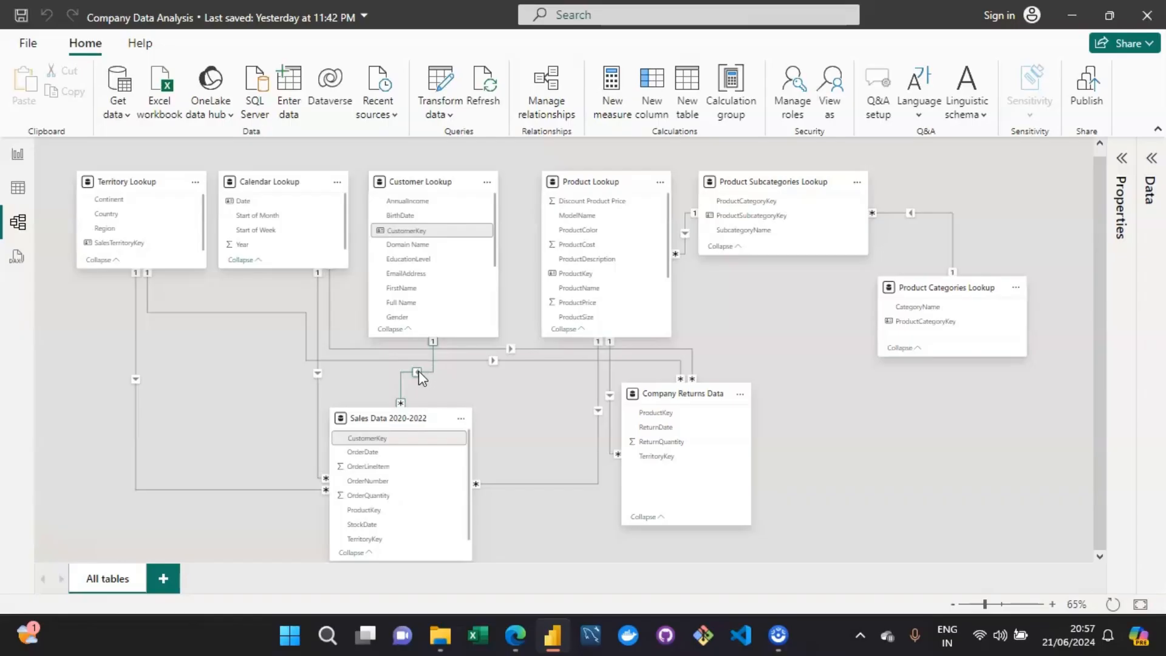
{"action": "left_click", "coordinate": [438, 365]}
{"action": "left_click", "coordinate": [434, 352]}
{"action": "left_click", "coordinate": [433, 371]}
{"action": "left_click", "coordinate": [401, 387]}
{"action": "mouse_move", "coordinate": [669, 394]}
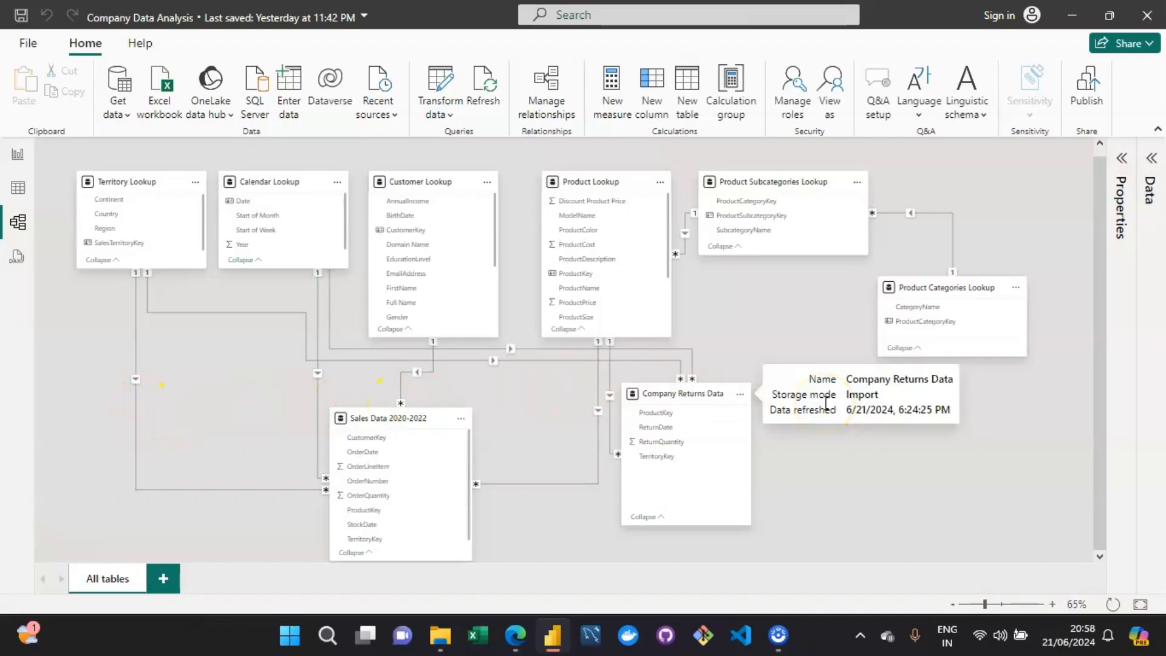
{"action": "left_click", "coordinate": [763, 352]}
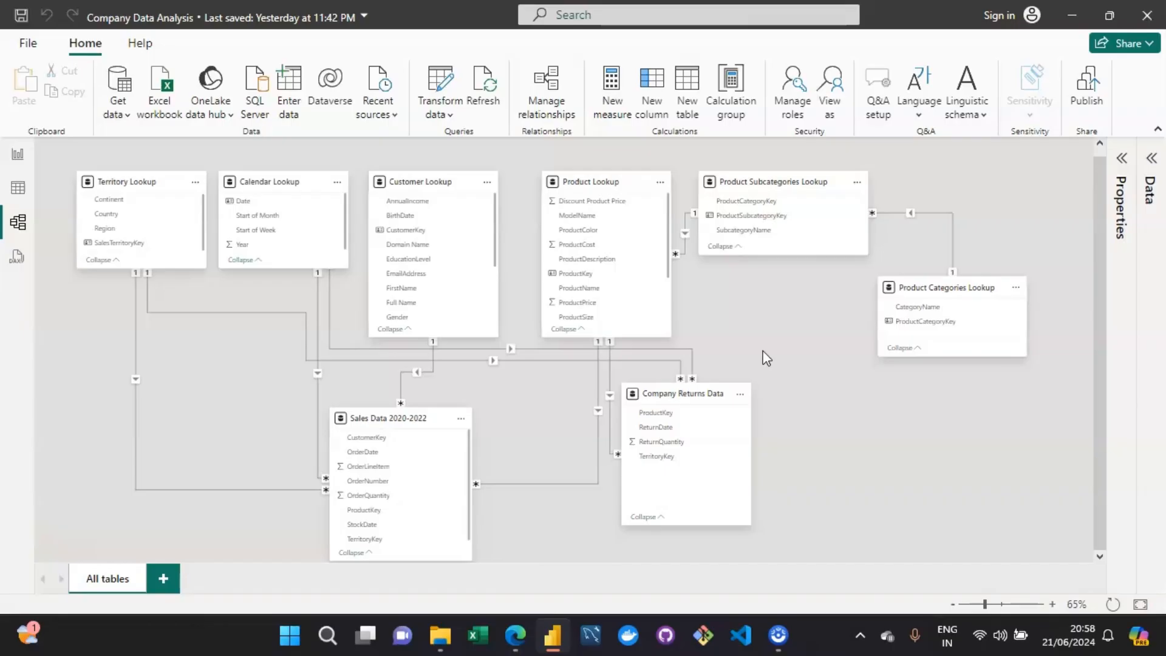
{"action": "left_click", "coordinate": [507, 361]}
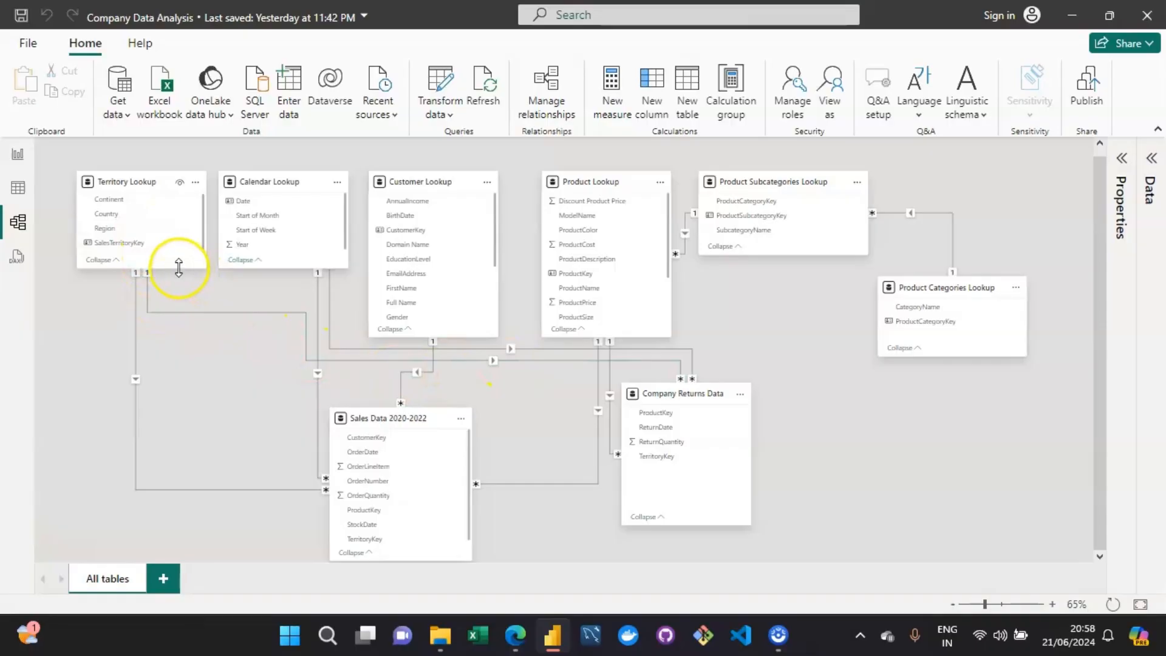
Make the Territory Lookup card slightly taller and move the Company Returns Data card beneath it.
{"action": "left_click_drag", "start_coordinate": [177, 268], "coordinate": [176, 282]}
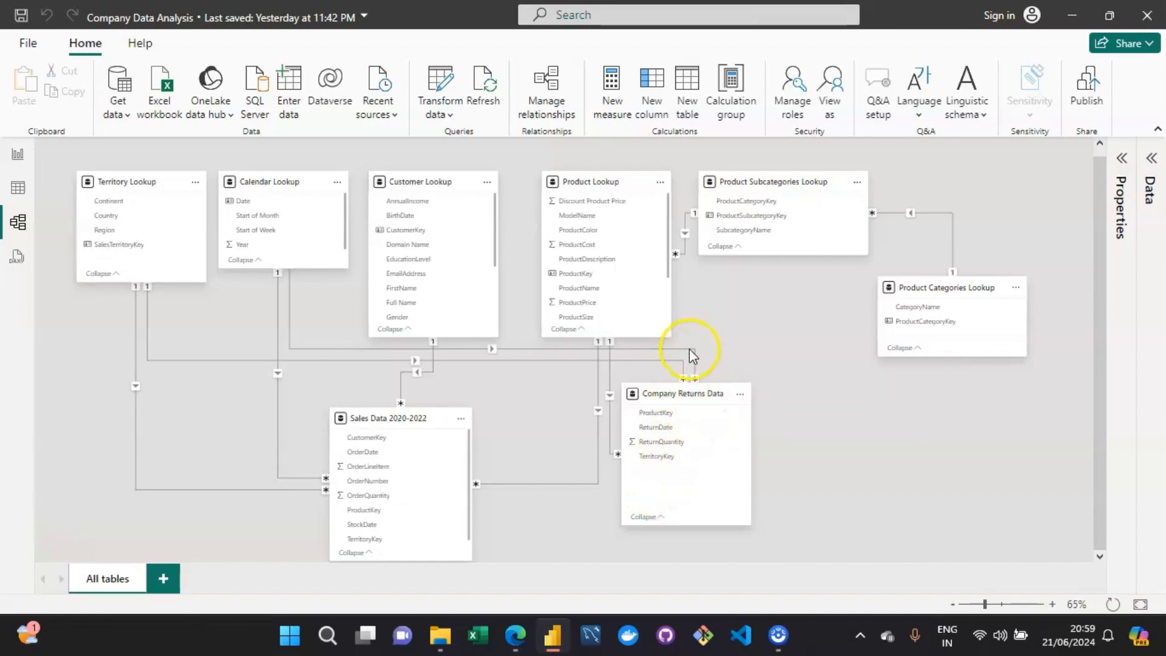
{"action": "left_click_drag", "start_coordinate": [657, 394], "coordinate": [174, 396]}
{"action": "left_click", "coordinate": [151, 331]}
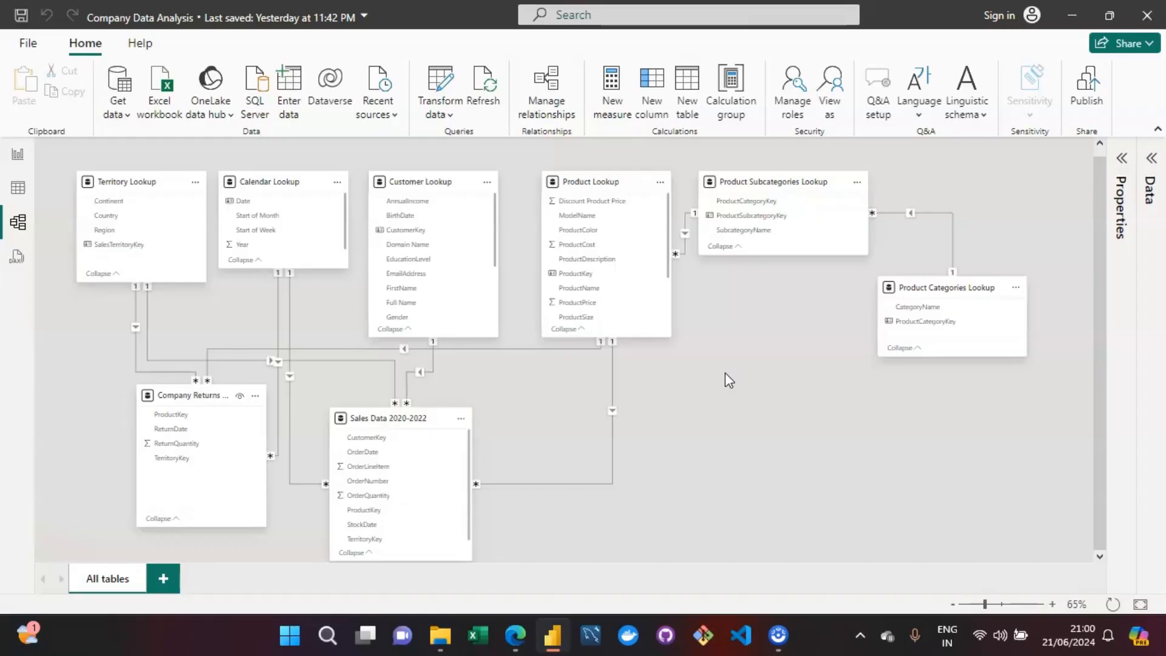
Set the cross-filter direction of the Company Returns Data to Territory Lookup relationship to Both and save it.
{"action": "left_click", "coordinate": [608, 378]}
{"action": "left_click", "coordinate": [136, 328]}
{"action": "double_click", "coordinate": [137, 328]}
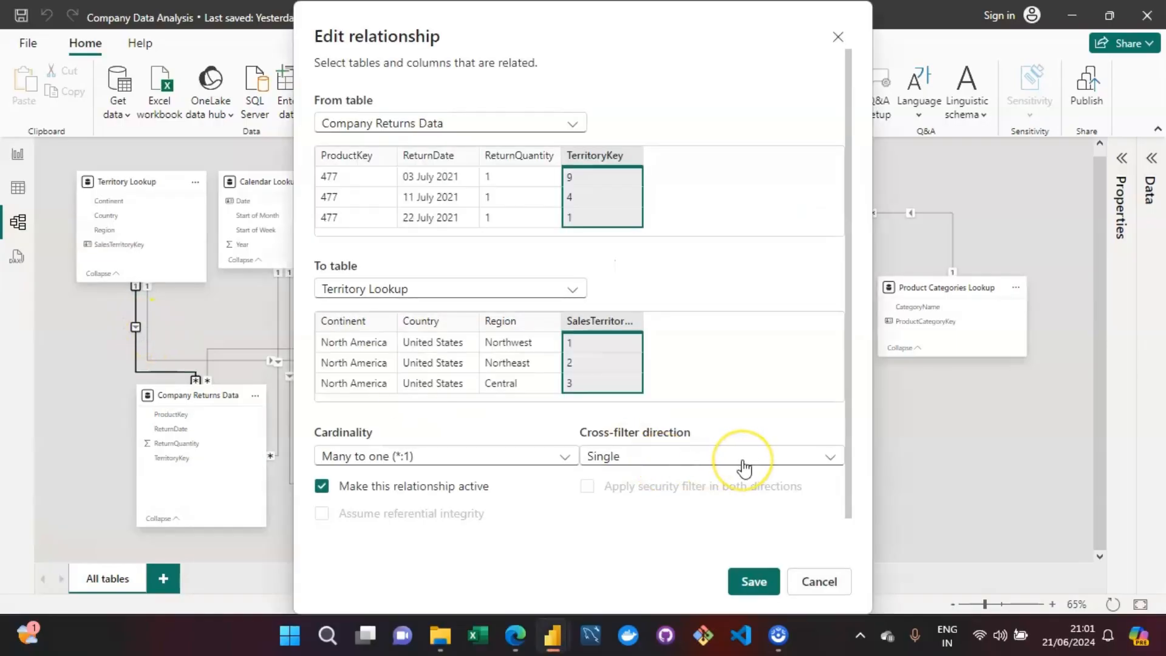
{"action": "left_click", "coordinate": [820, 460]}
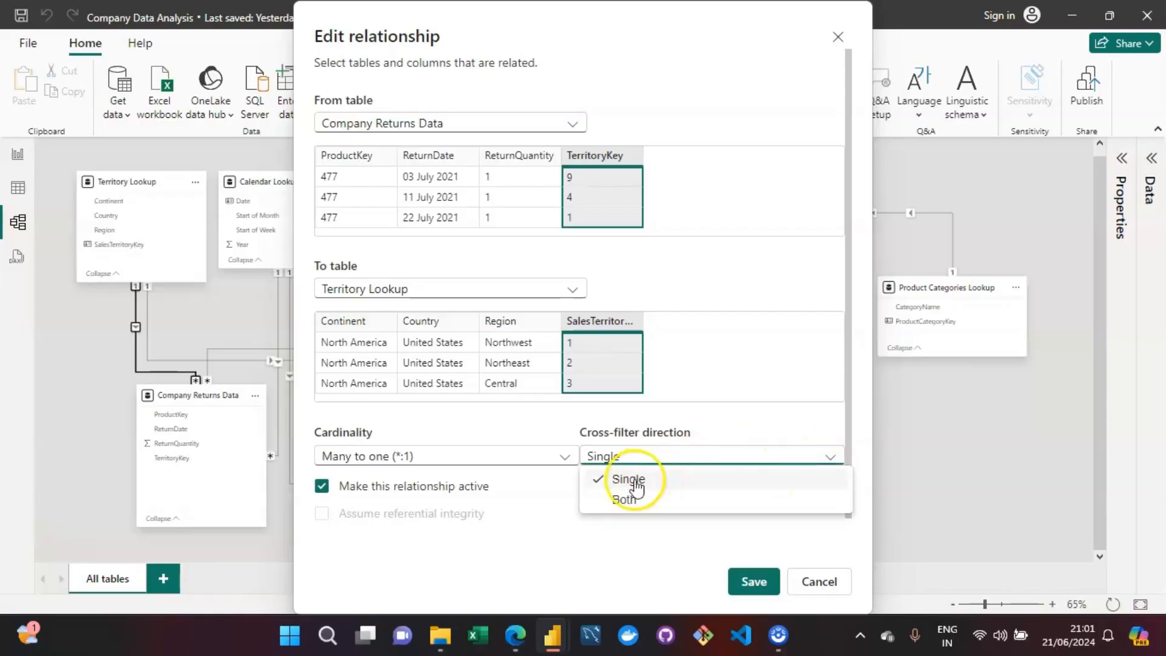
{"action": "left_click", "coordinate": [625, 501]}
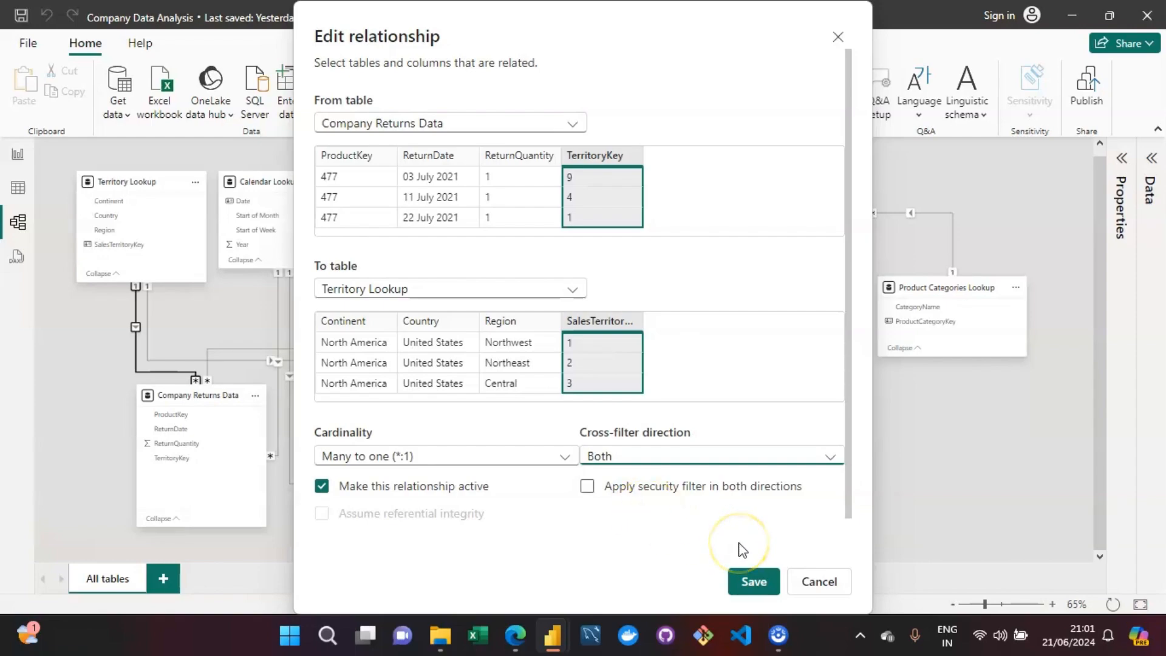
{"action": "left_click", "coordinate": [754, 581]}
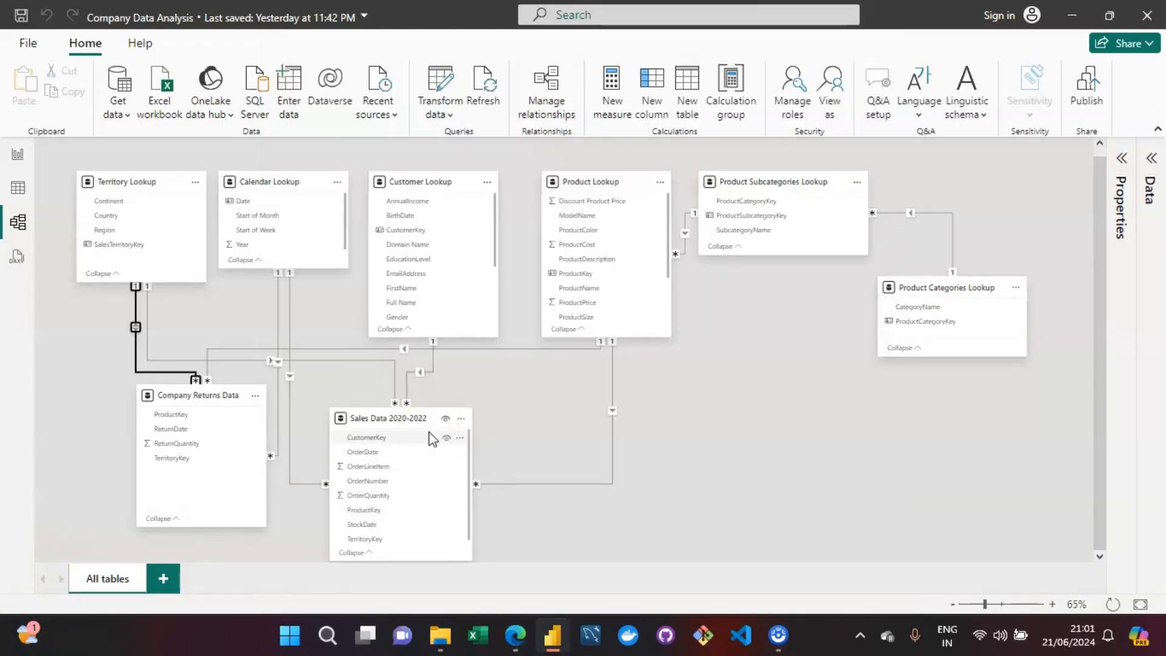
Inspect the Territory Lookup relationships and move the Sales Data 2020-2022 card a little further from Company Returns Data.
{"action": "left_click", "coordinate": [192, 324]}
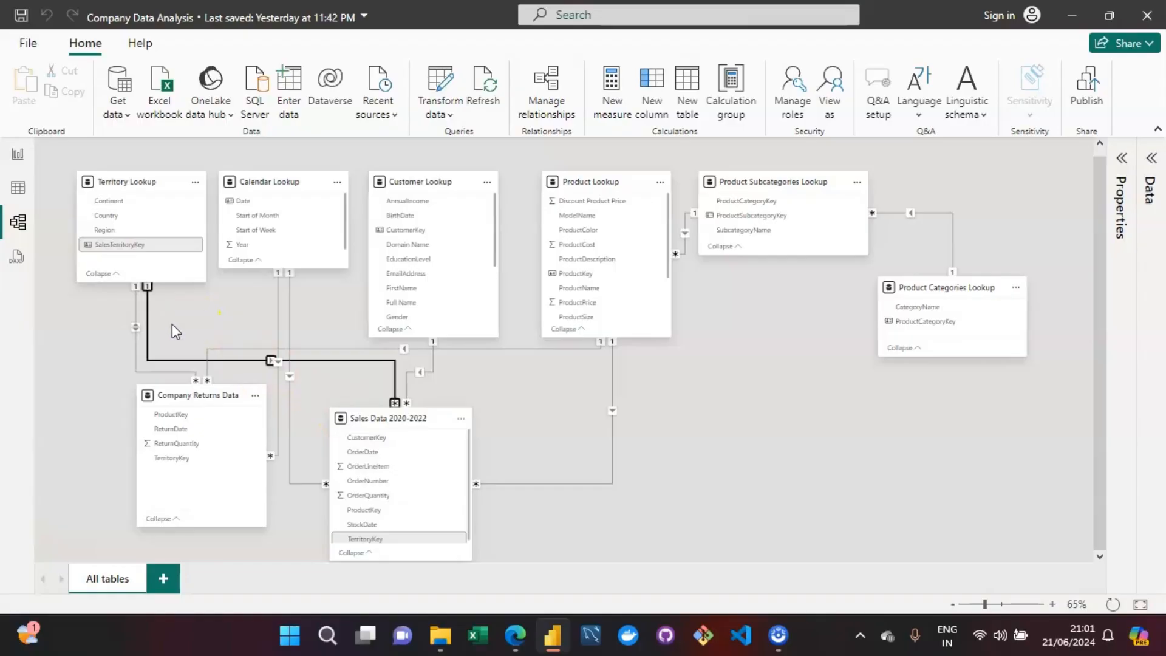
{"action": "left_click", "coordinate": [86, 347]}
{"action": "left_click", "coordinate": [137, 352]}
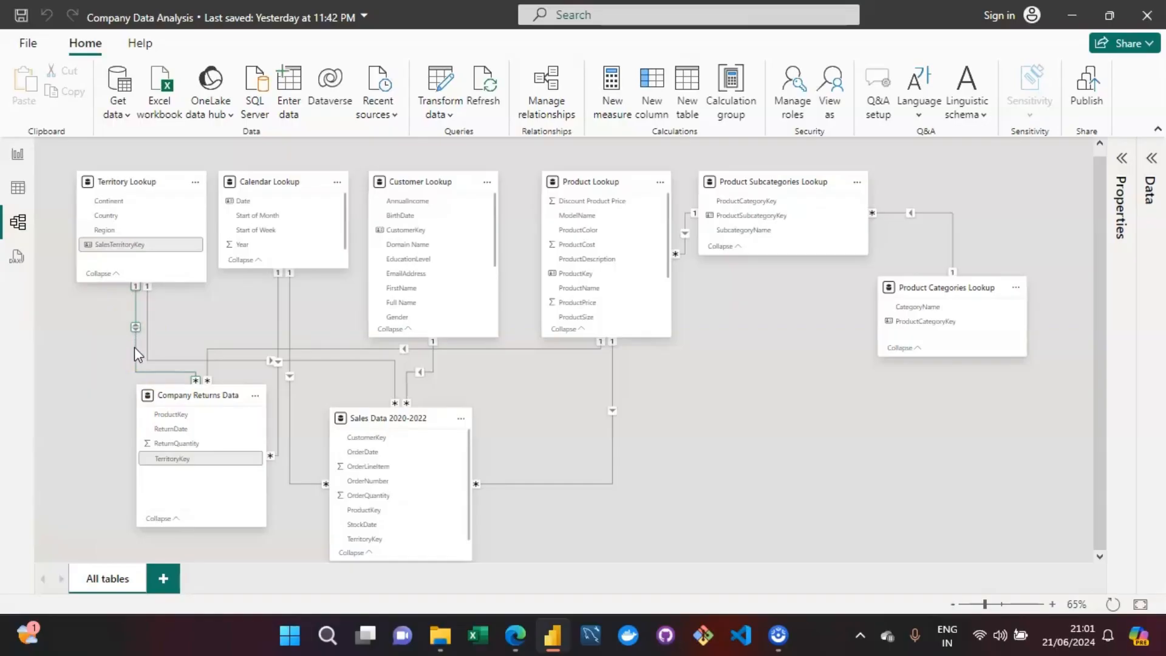
{"action": "left_click", "coordinate": [208, 495]}
{"action": "left_click", "coordinate": [176, 393]}
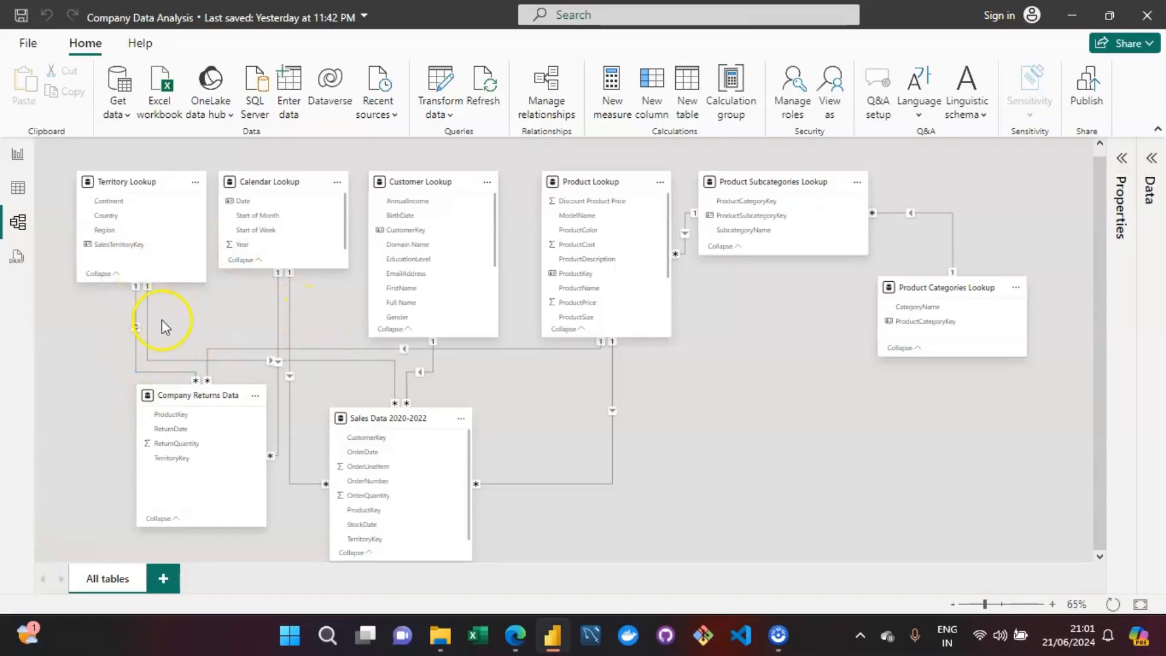
{"action": "left_click_drag", "start_coordinate": [357, 413], "coordinate": [405, 412]}
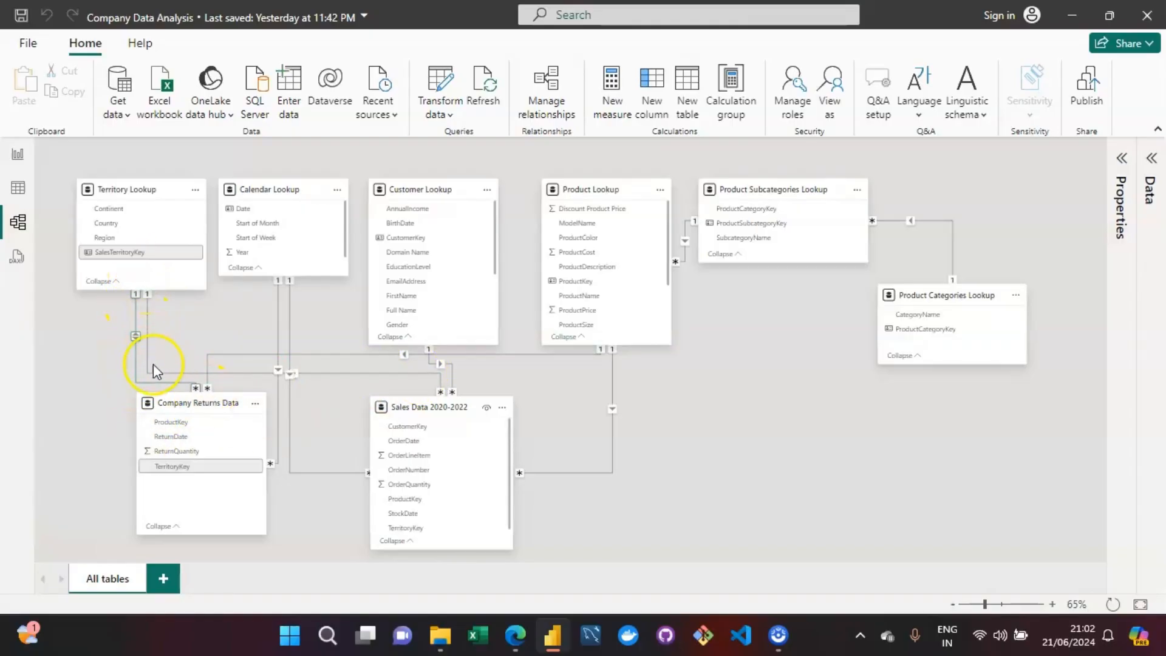
{"action": "mouse_move", "coordinate": [420, 407]}
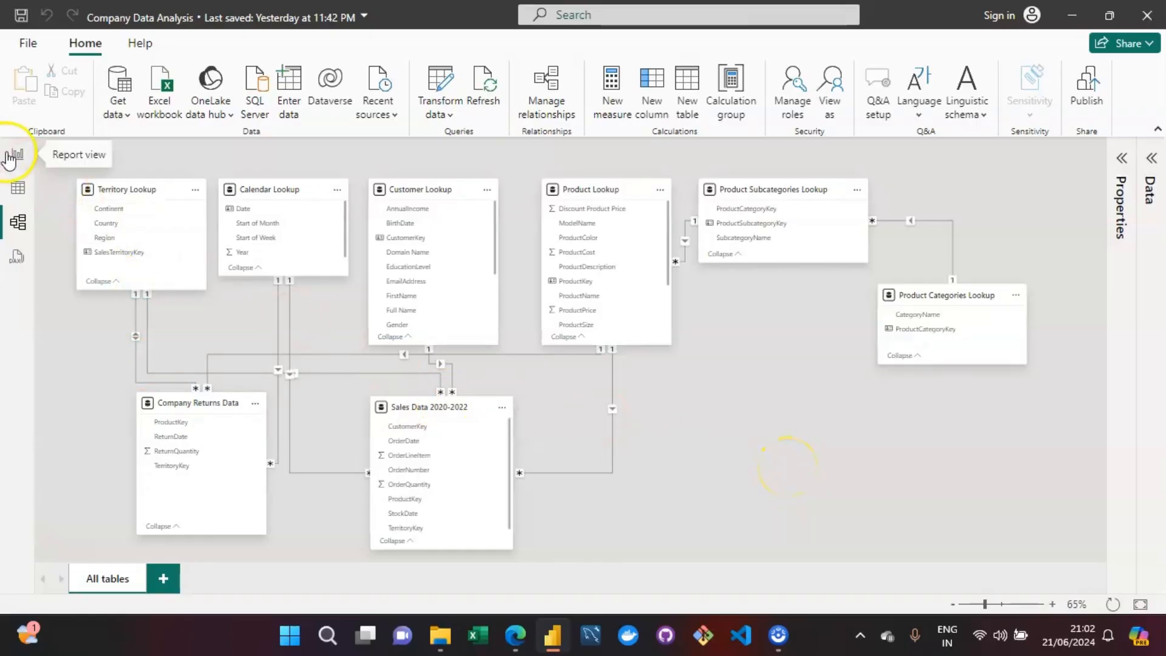
Switch to the report and test SalesTerritoryKey from Territory Lookup as the matrix row field, removing it after comparing the quantities.
{"action": "left_click", "coordinate": [14, 157]}
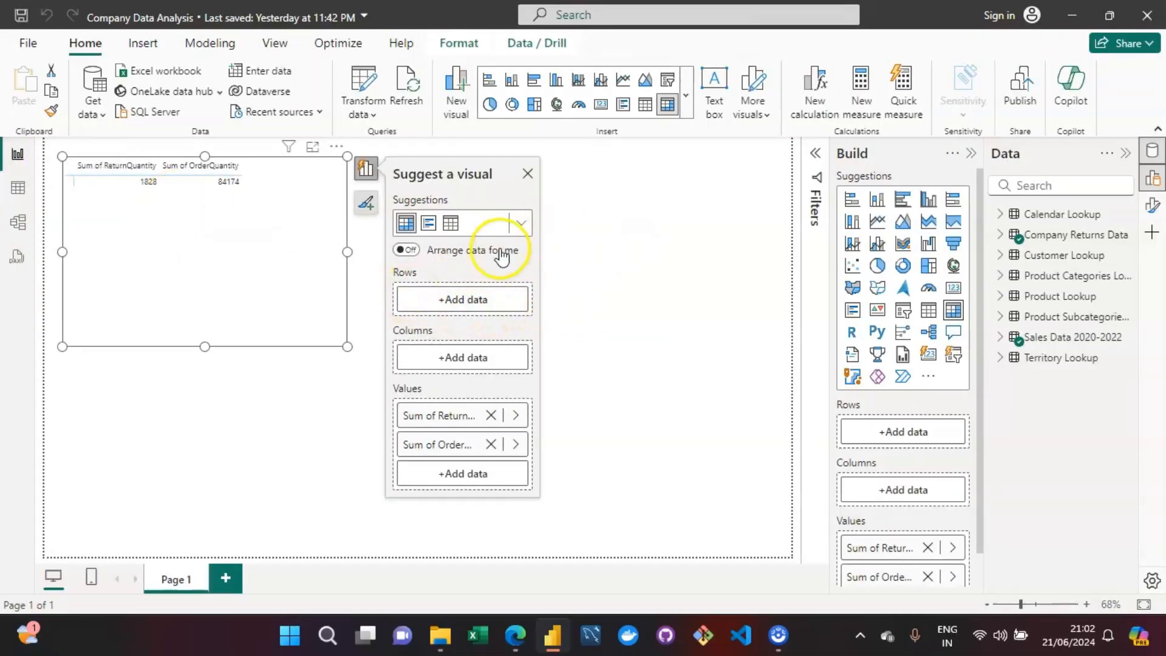
{"action": "left_click", "coordinate": [425, 300]}
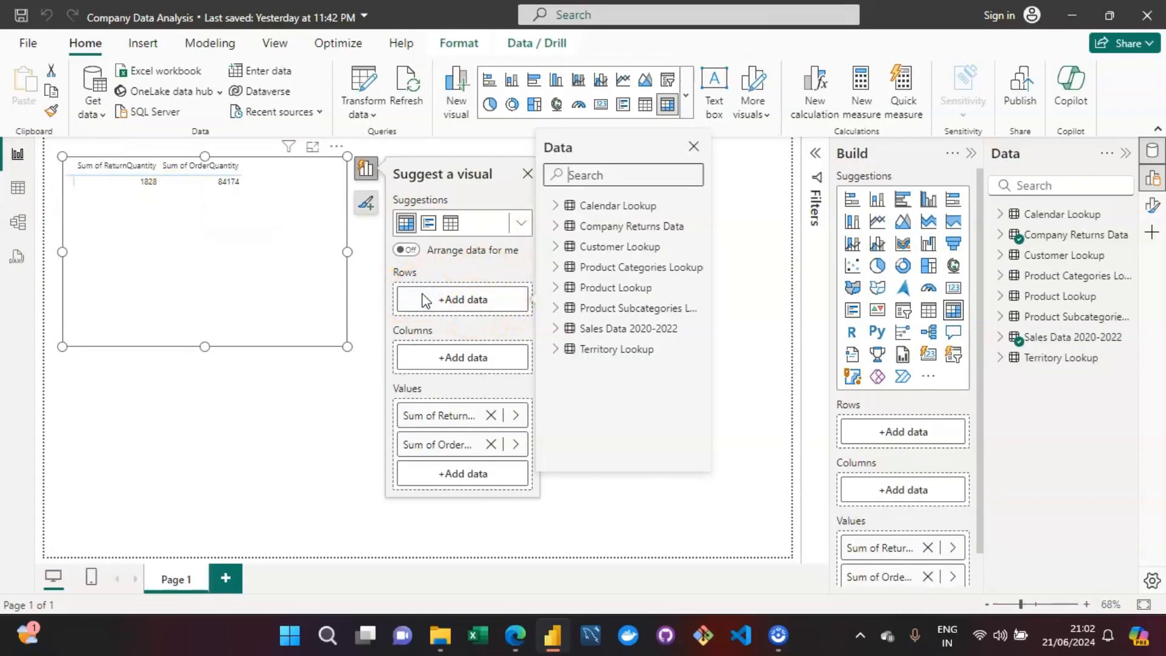
{"action": "left_click", "coordinate": [555, 350]}
{"action": "left_click", "coordinate": [582, 431]}
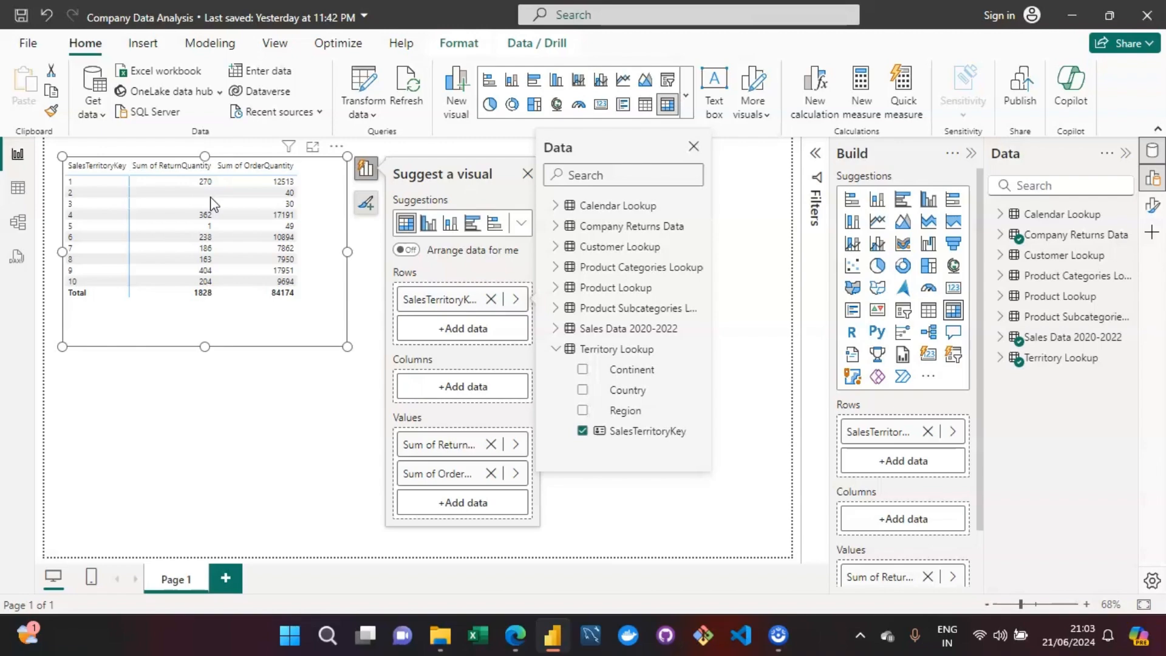
{"action": "left_click", "coordinate": [583, 432]}
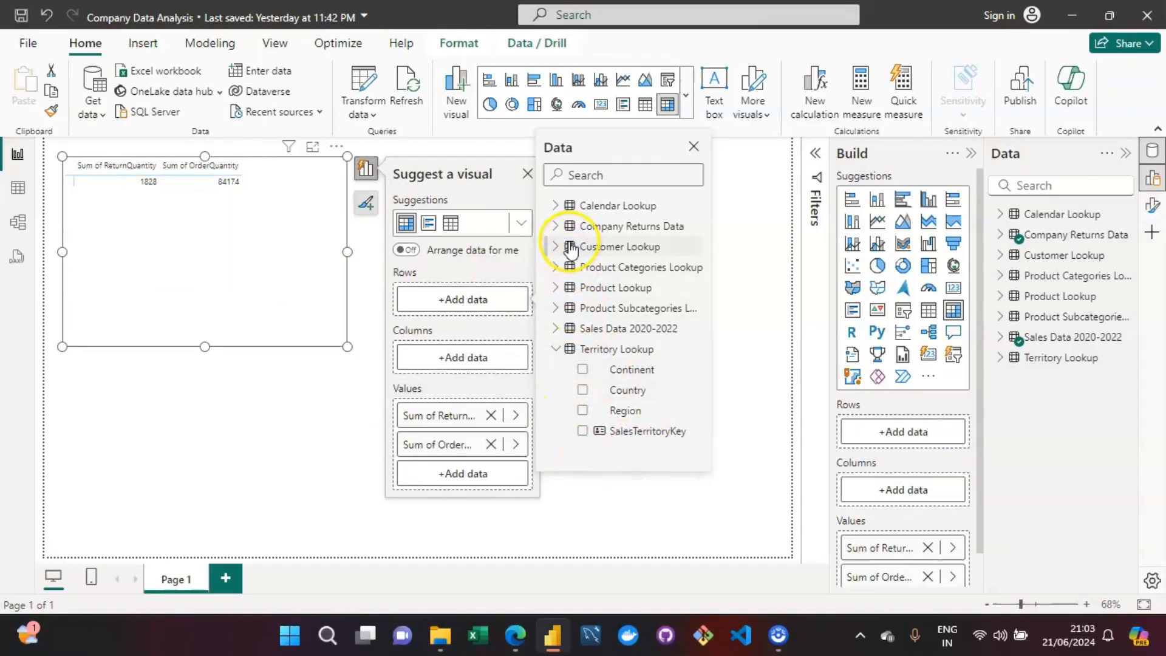
Test TerritoryKey from Company Returns Data as the matrix row field and remove it after comparing the quantities.
{"action": "left_click", "coordinate": [557, 228]}
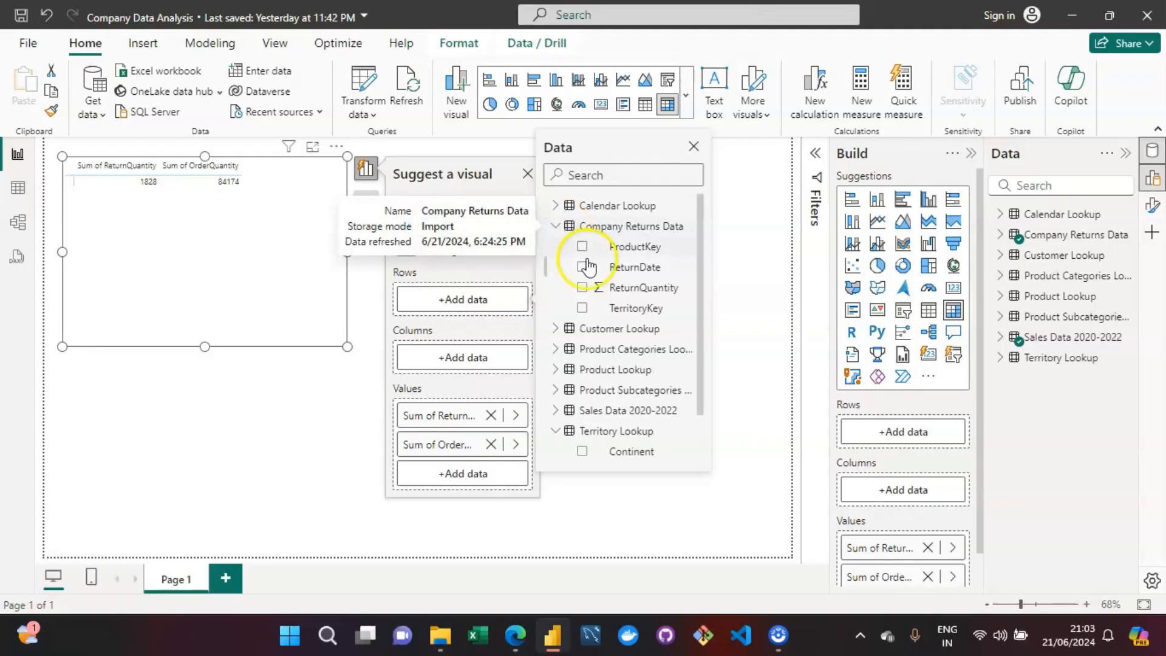
{"action": "left_click", "coordinate": [582, 308]}
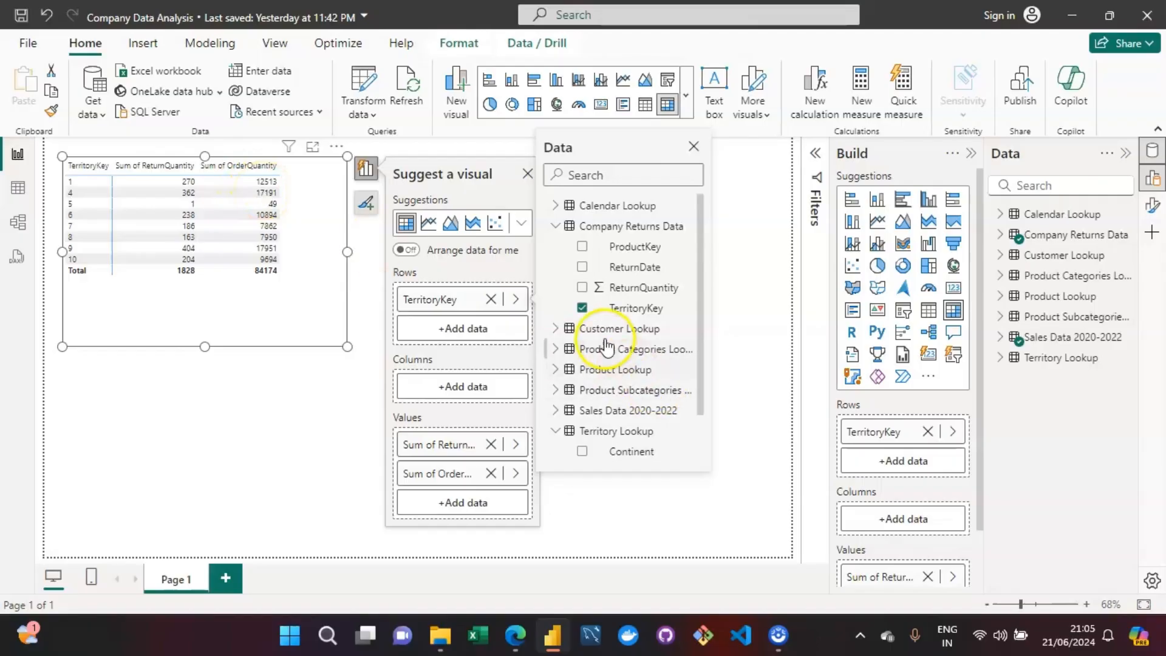
{"action": "left_click", "coordinate": [582, 308]}
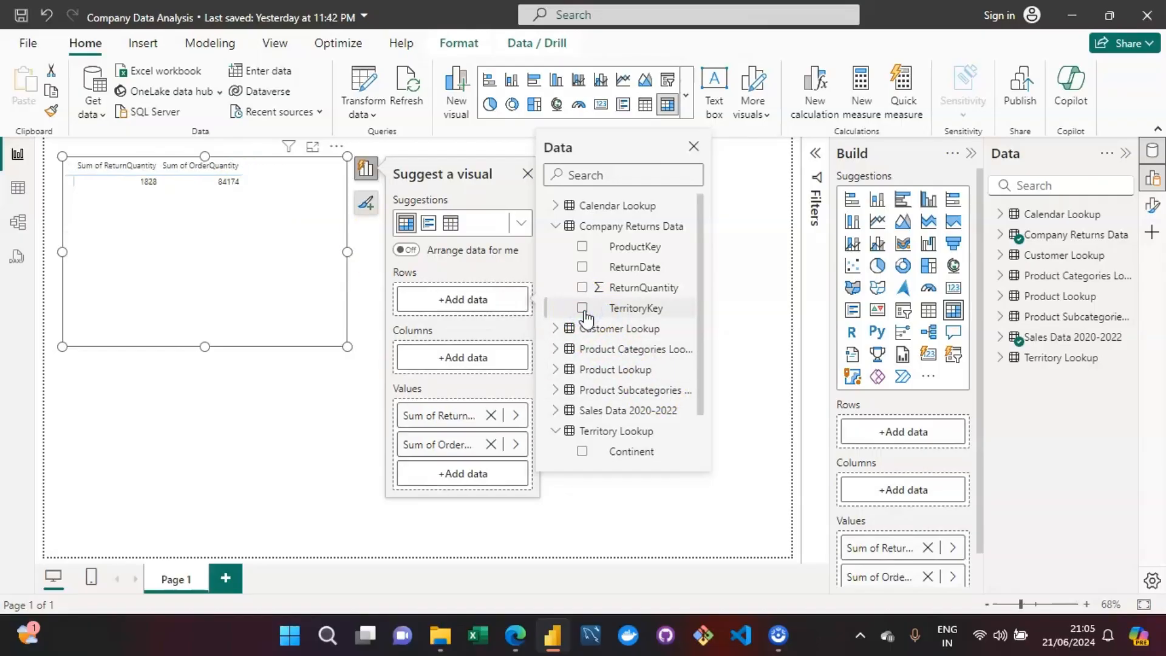
Return to the model diagram, set the Company Returns Data to Territory Lookup relationship's cross-filter direction to Single and save it.
{"action": "left_click", "coordinate": [19, 223]}
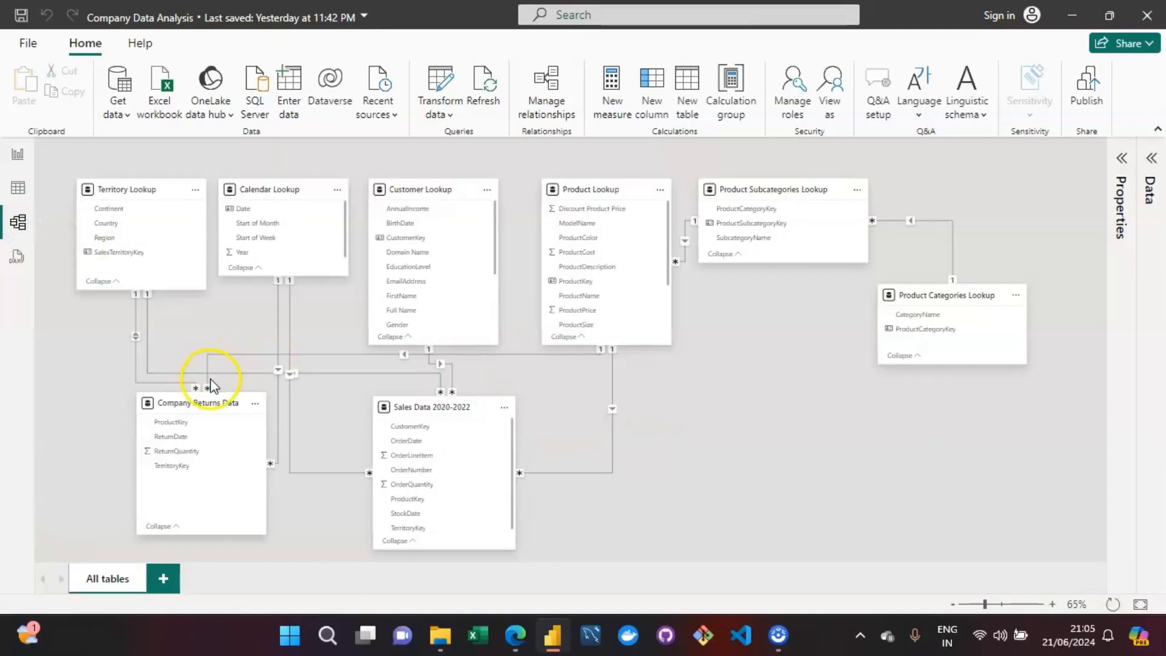
{"action": "left_click", "coordinate": [135, 339]}
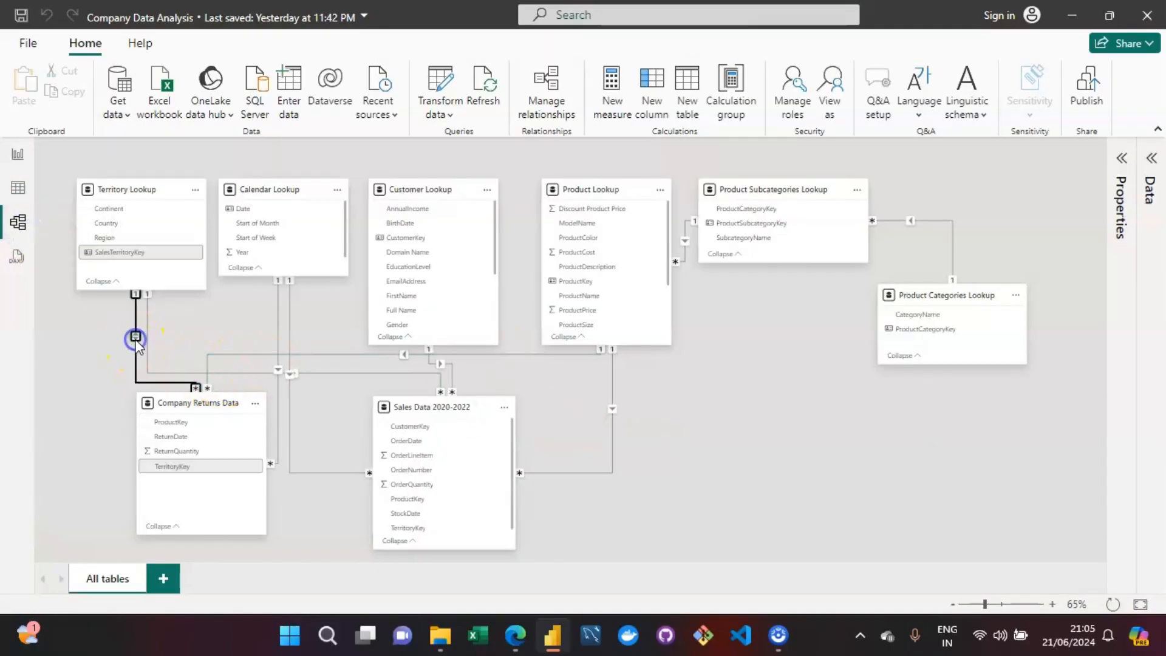
{"action": "double_click", "coordinate": [136, 338]}
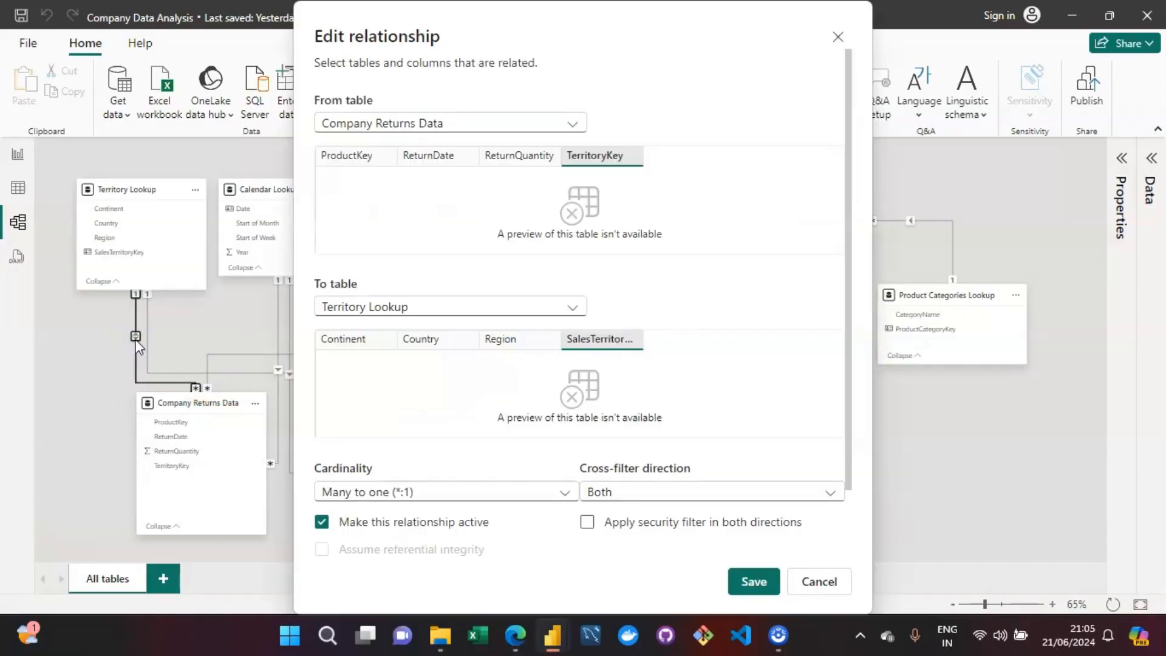
{"action": "left_click", "coordinate": [654, 442]}
{"action": "left_click", "coordinate": [659, 450]}
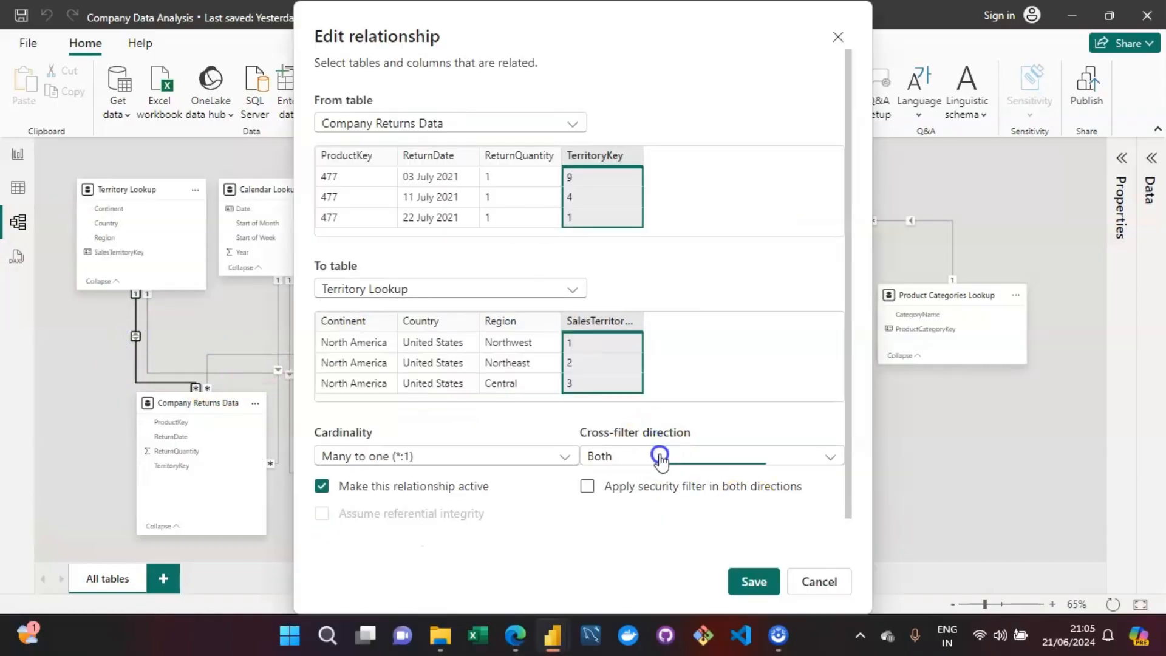
{"action": "left_click", "coordinate": [643, 479]}
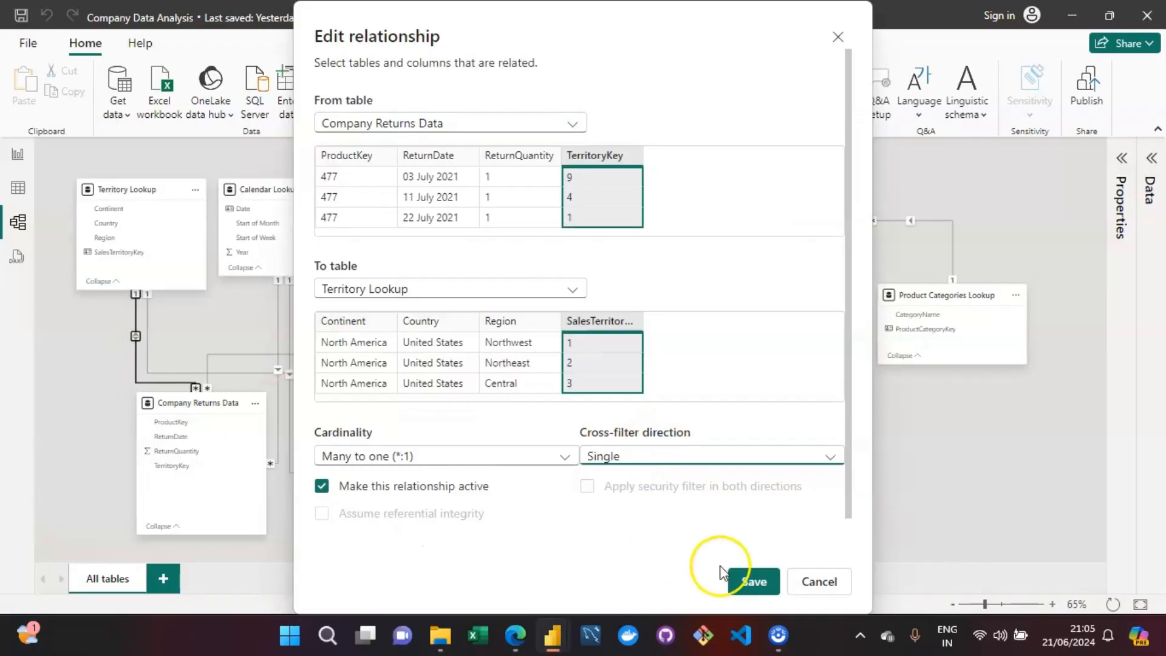
{"action": "left_click", "coordinate": [753, 581]}
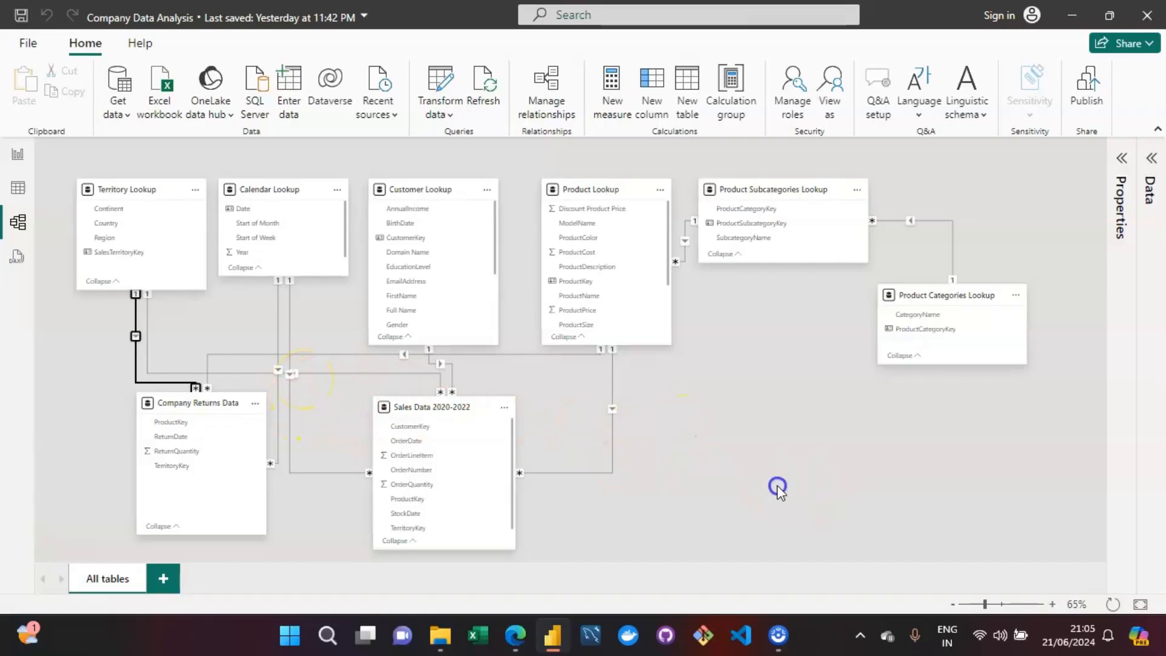
Move the Sales Data 2020-2022 card up to just below Calendar Lookup, where its link to Territory Lookup is easy to reach.
{"action": "left_click", "coordinate": [353, 407]}
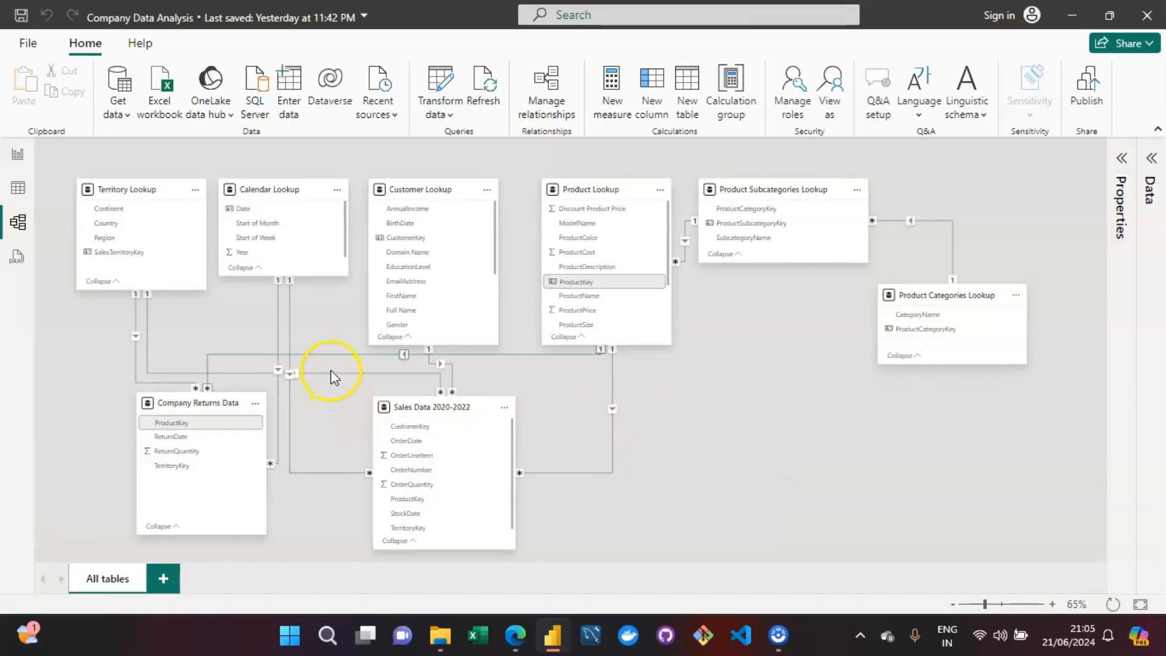
{"action": "left_click_drag", "start_coordinate": [406, 406], "coordinate": [435, 407]}
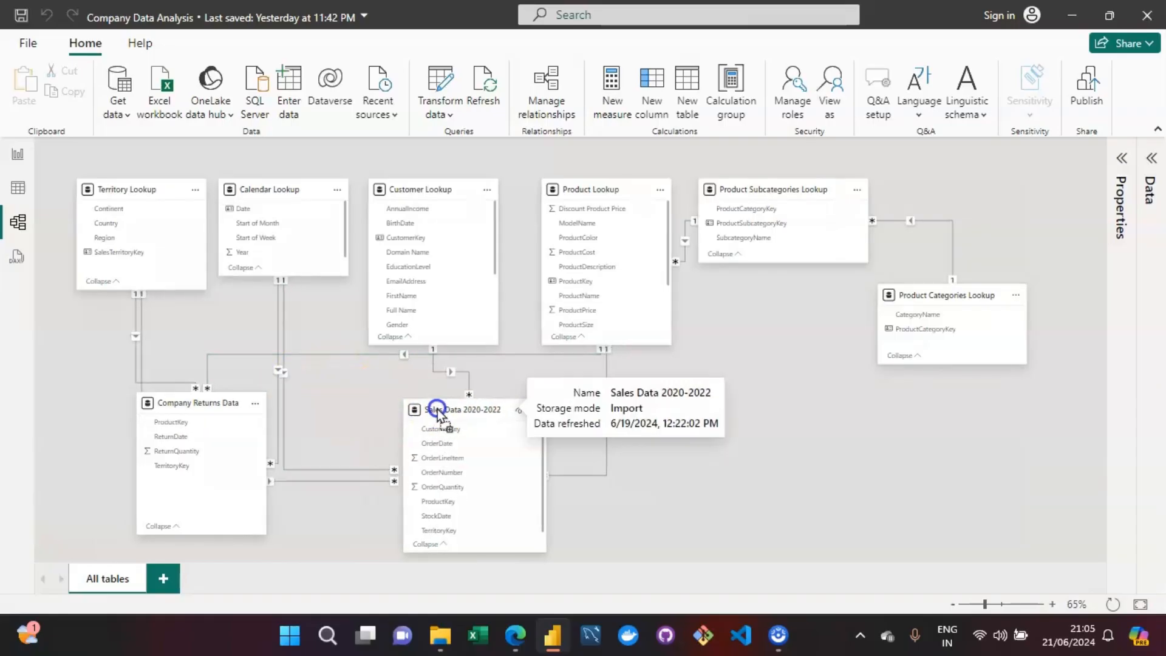
{"action": "left_click", "coordinate": [237, 407]}
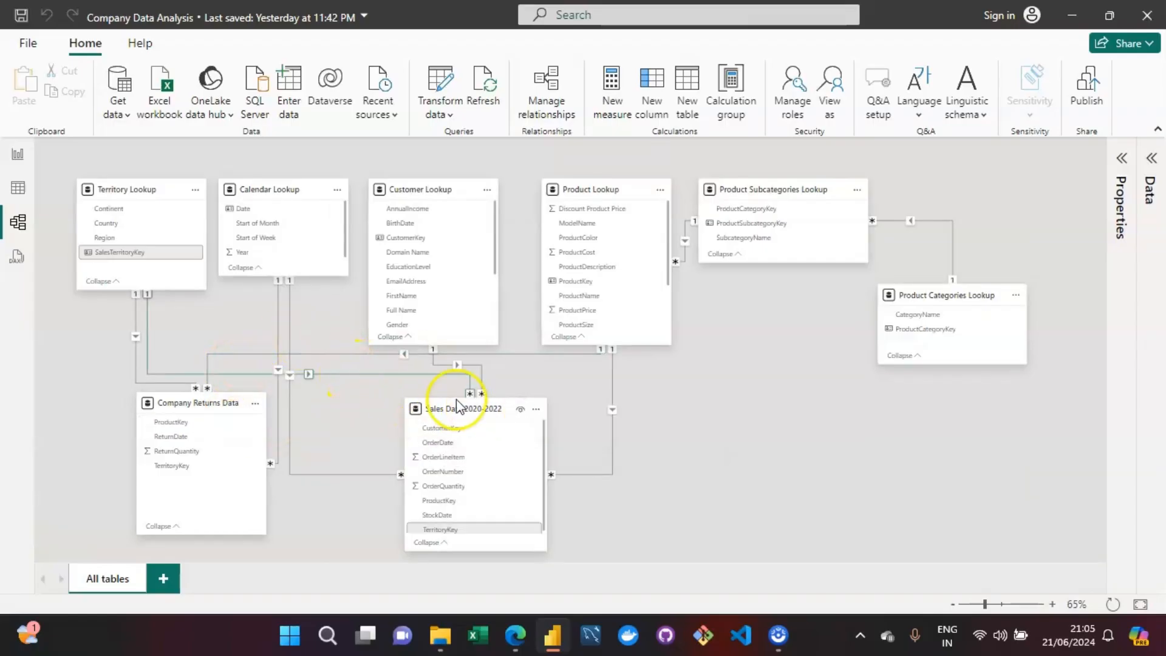
{"action": "left_click_drag", "start_coordinate": [471, 412], "coordinate": [291, 311]}
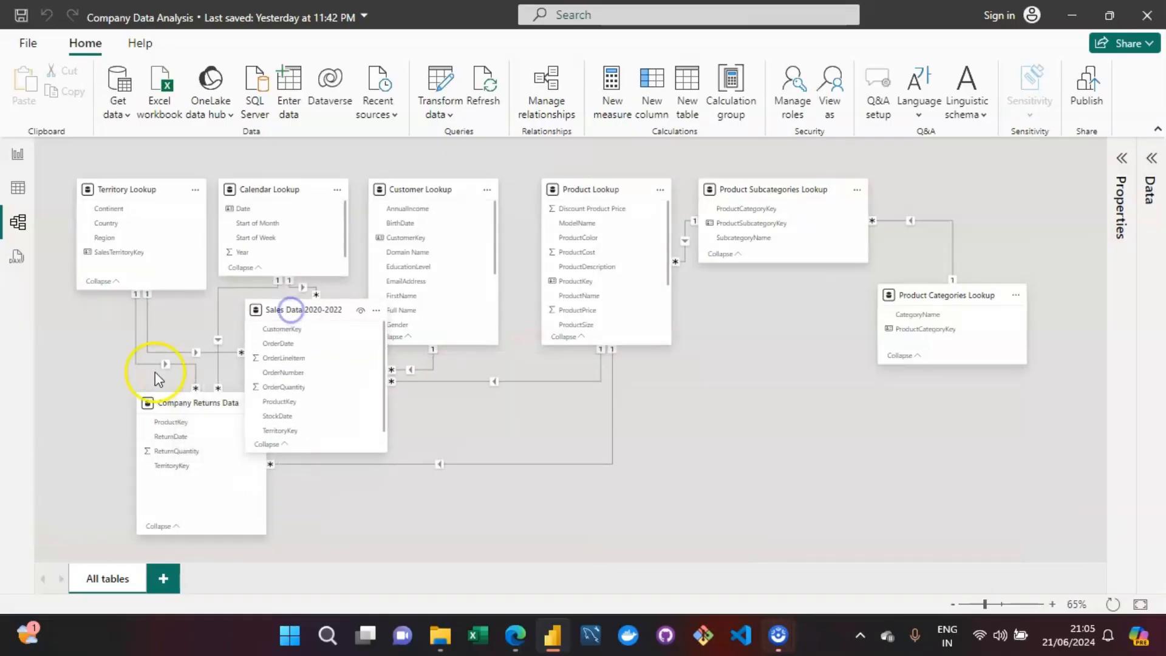
{"action": "left_click", "coordinate": [149, 353]}
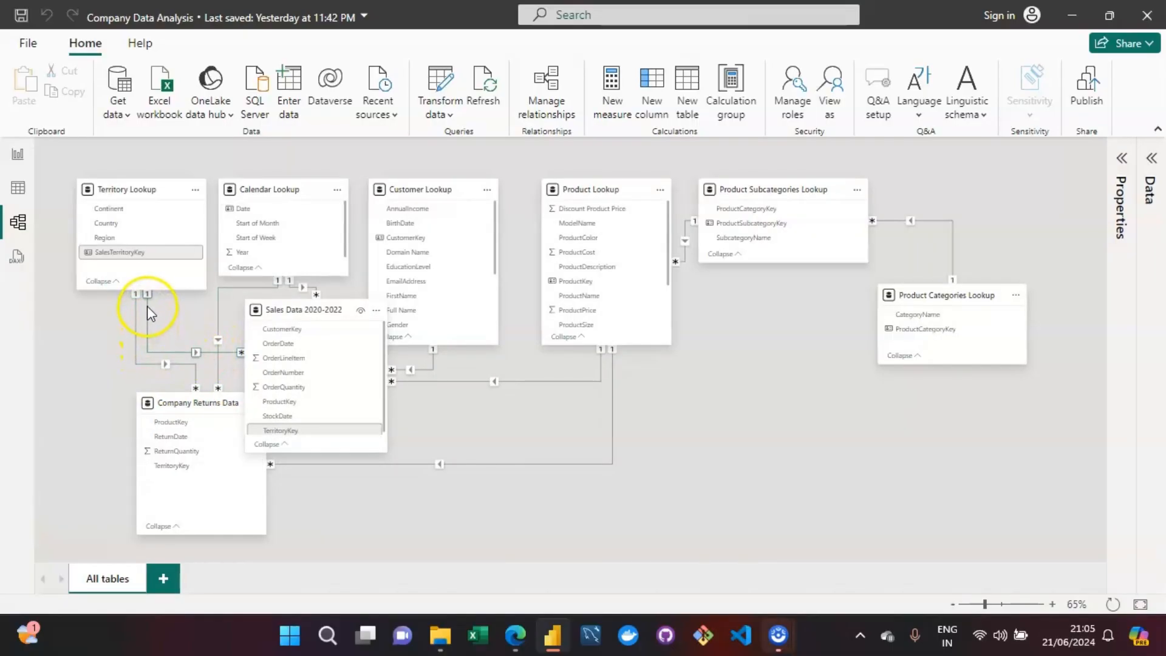
Set the Sales Data 2020-2022 to Territory Lookup relationship's cross-filter direction to Both and save it.
{"action": "left_click", "coordinate": [196, 352]}
{"action": "double_click", "coordinate": [195, 353]}
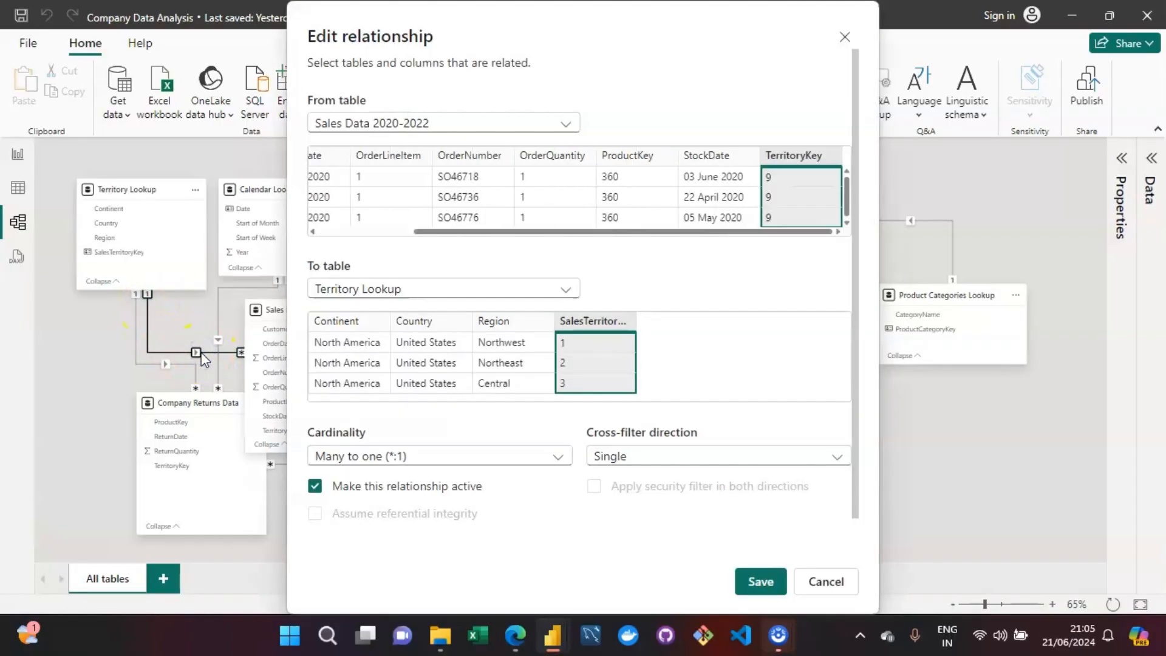
{"action": "left_click", "coordinate": [662, 466]}
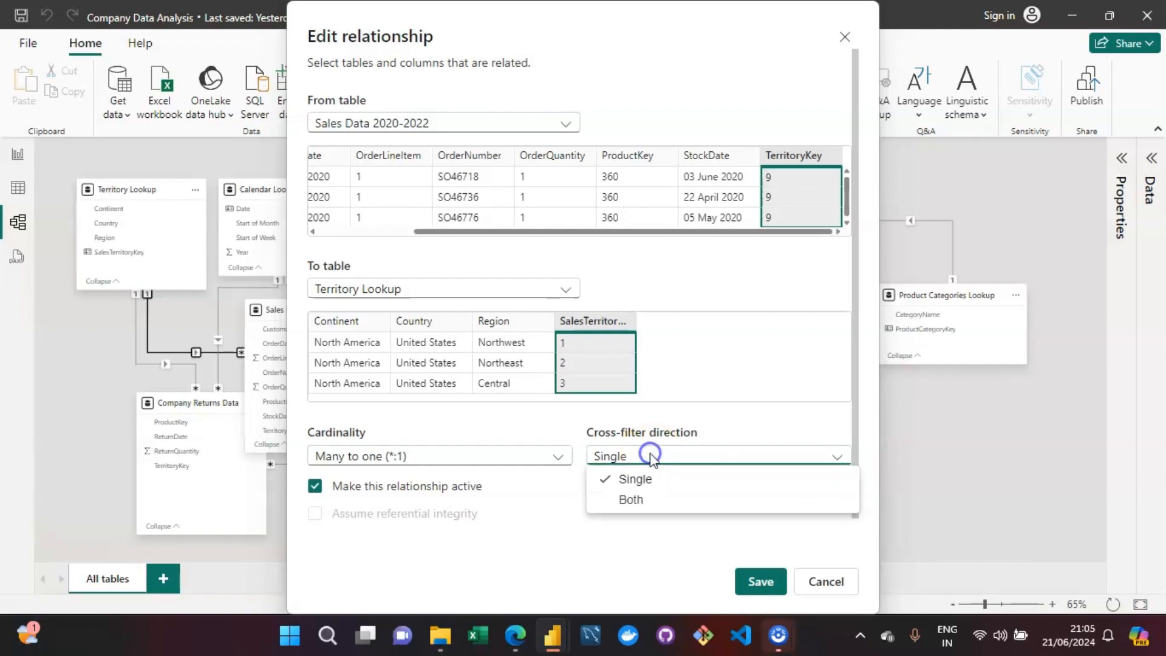
{"action": "left_click", "coordinate": [650, 503]}
{"action": "left_click", "coordinate": [760, 582]}
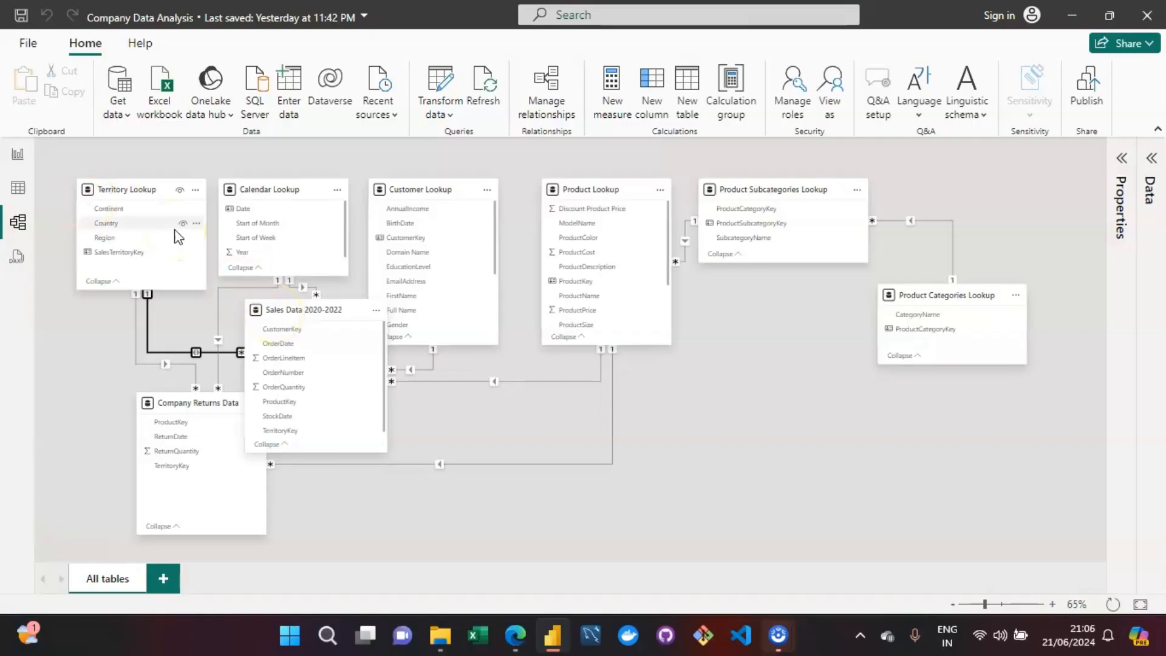
Switch to the report and test TerritoryKey from Sales Data 2020-2022 as the matrix row field, removing it after comparing the quantities.
{"action": "left_click", "coordinate": [20, 164]}
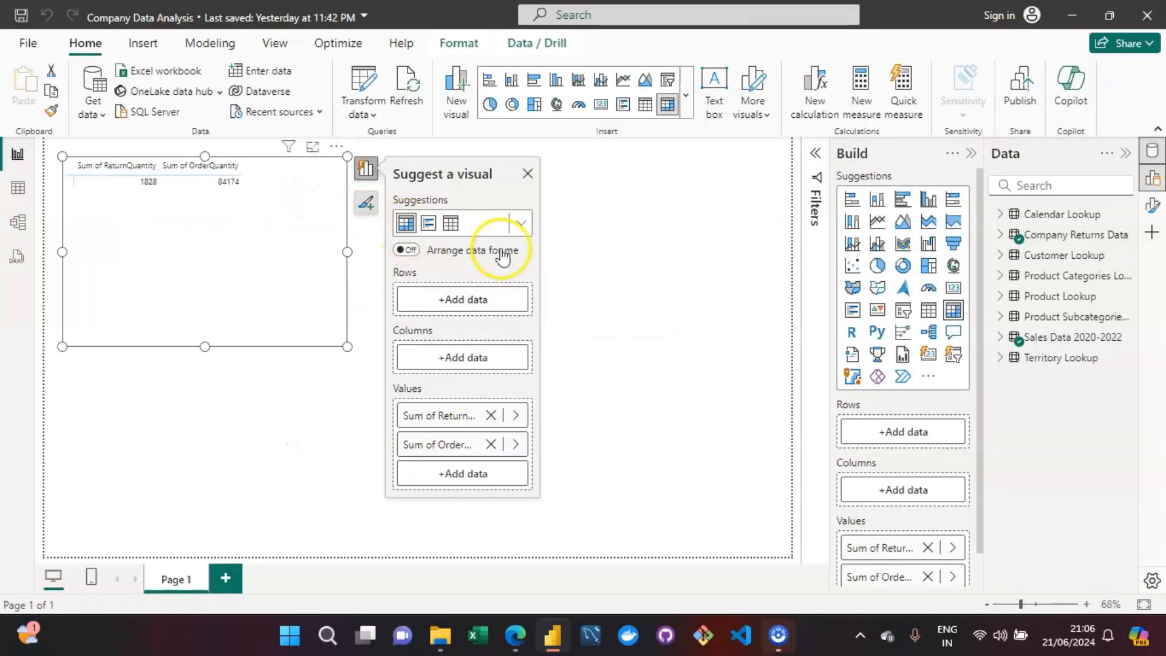
{"action": "left_click", "coordinate": [457, 298]}
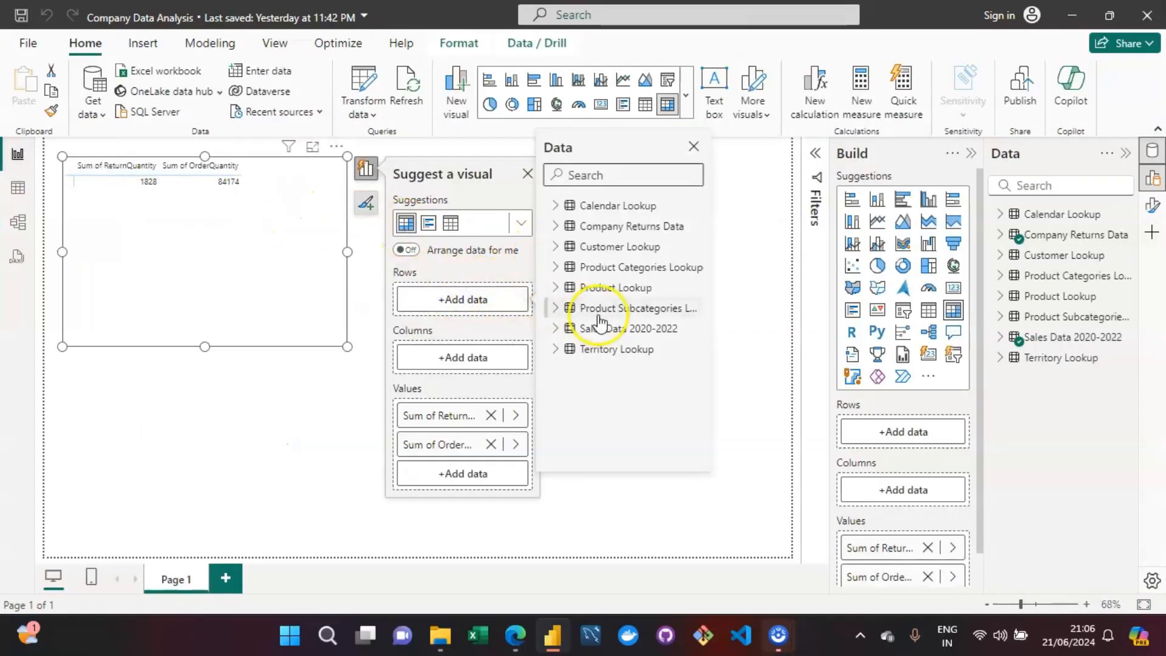
{"action": "left_click", "coordinate": [555, 328]}
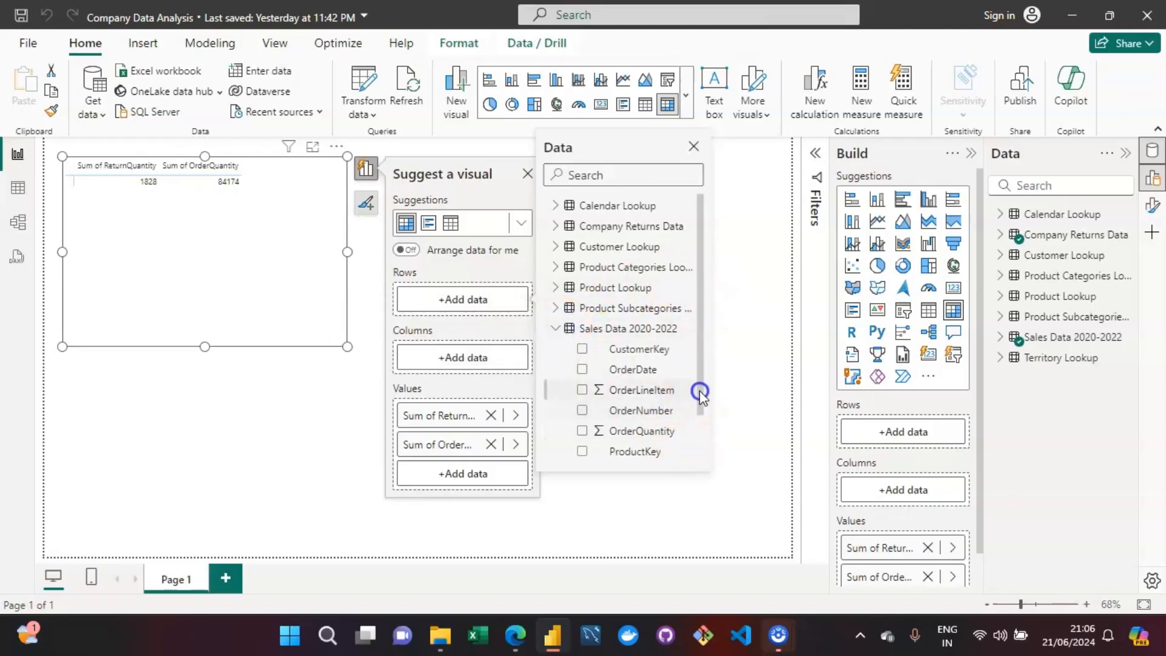
{"action": "scroll", "coordinate": [701, 431], "scroll_direction": "down", "scroll_amount": 2}
{"action": "scroll", "coordinate": [701, 431], "scroll_direction": "down", "scroll_amount": 1}
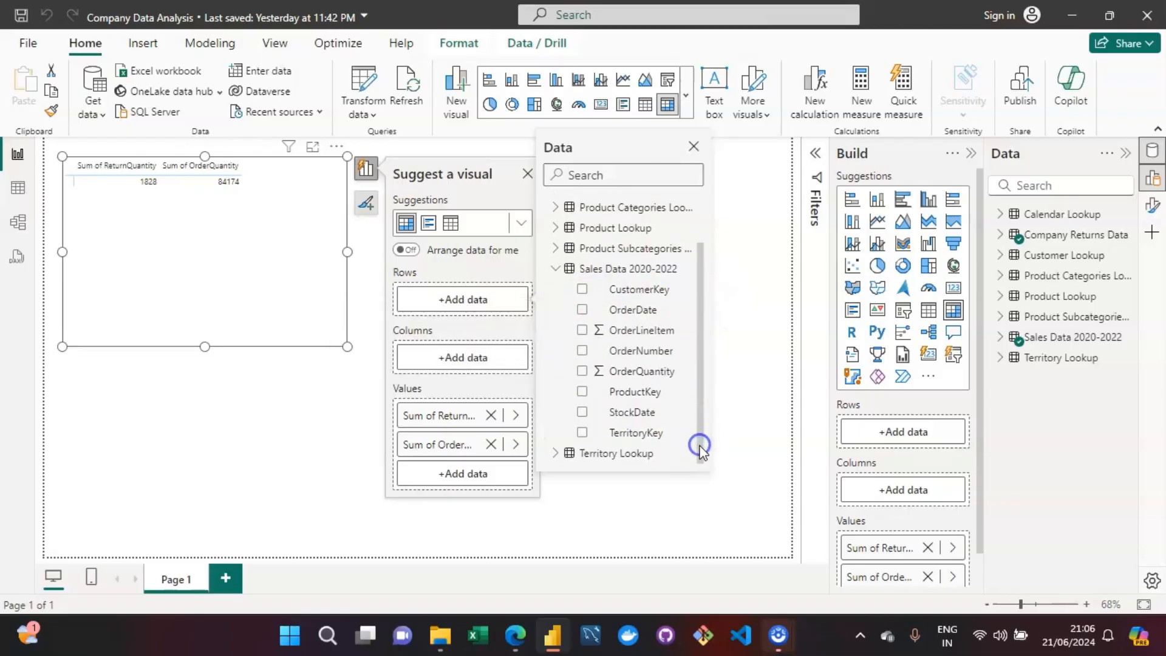
{"action": "left_click", "coordinate": [585, 434]}
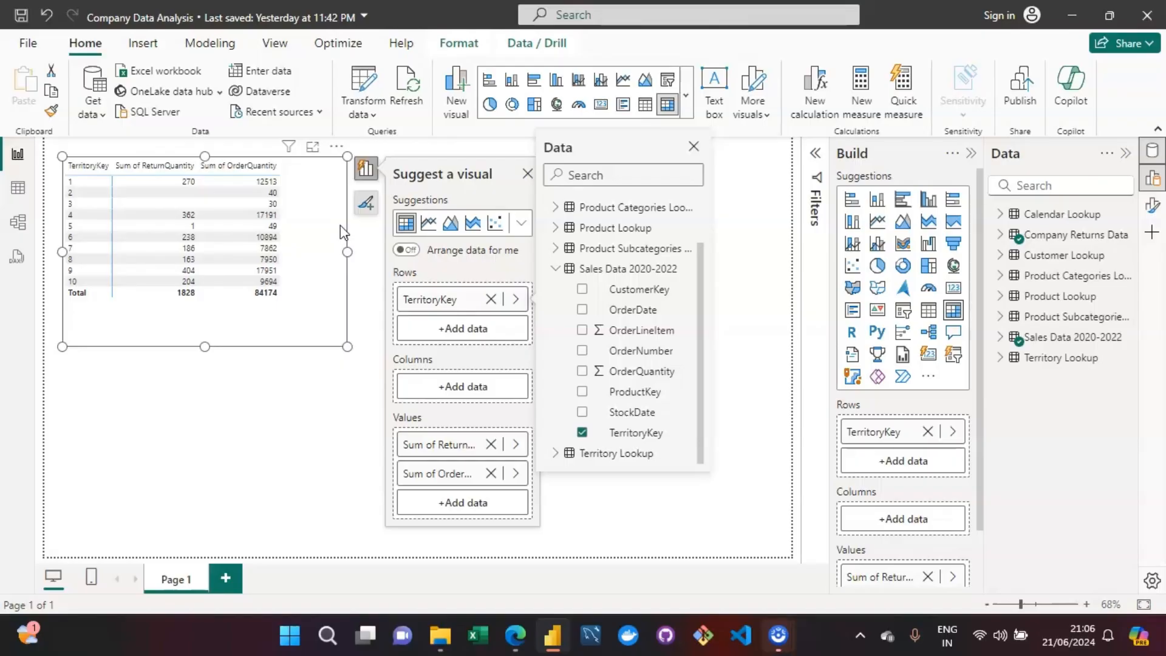
{"action": "left_click", "coordinate": [582, 432]}
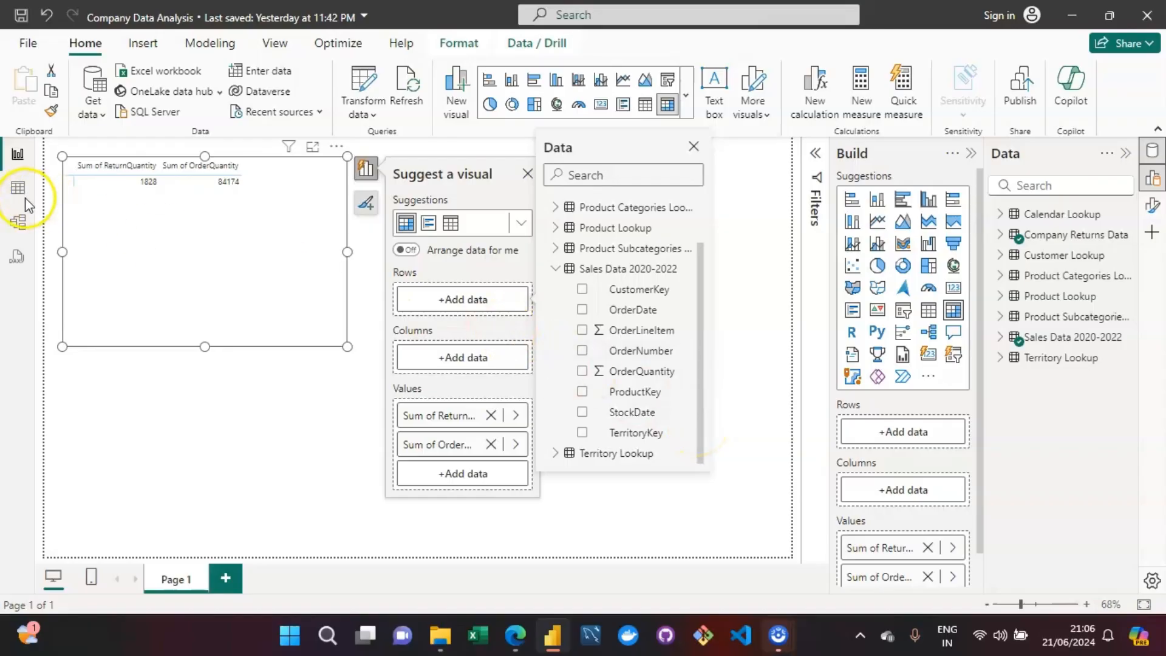
Return to the model diagram and try to save the Company Returns Data to Territory Lookup relationship with cross-filter direction Both, cancelling the edit after review.
{"action": "left_click", "coordinate": [19, 229]}
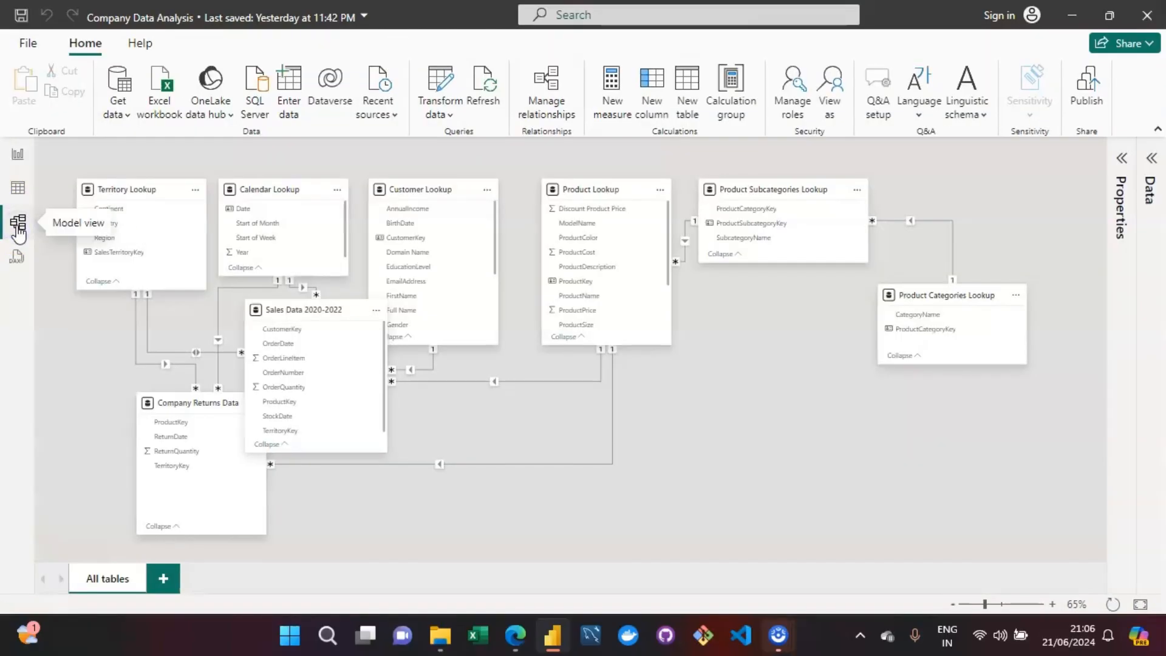
{"action": "double_click", "coordinate": [161, 367]}
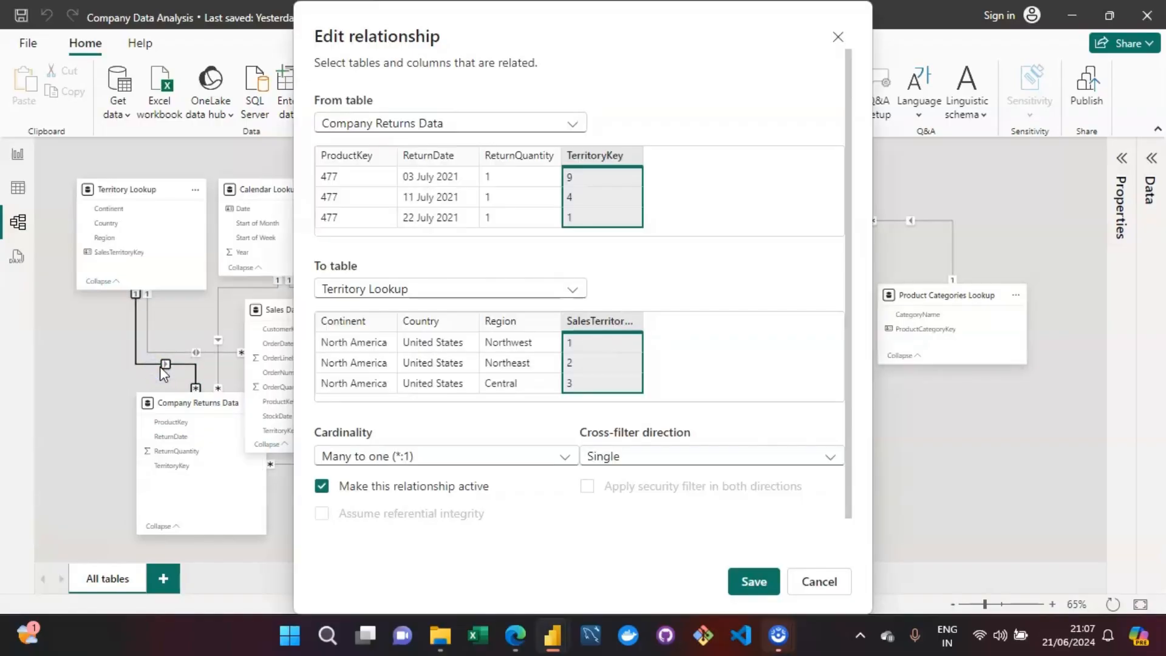
{"action": "left_click", "coordinate": [681, 456]}
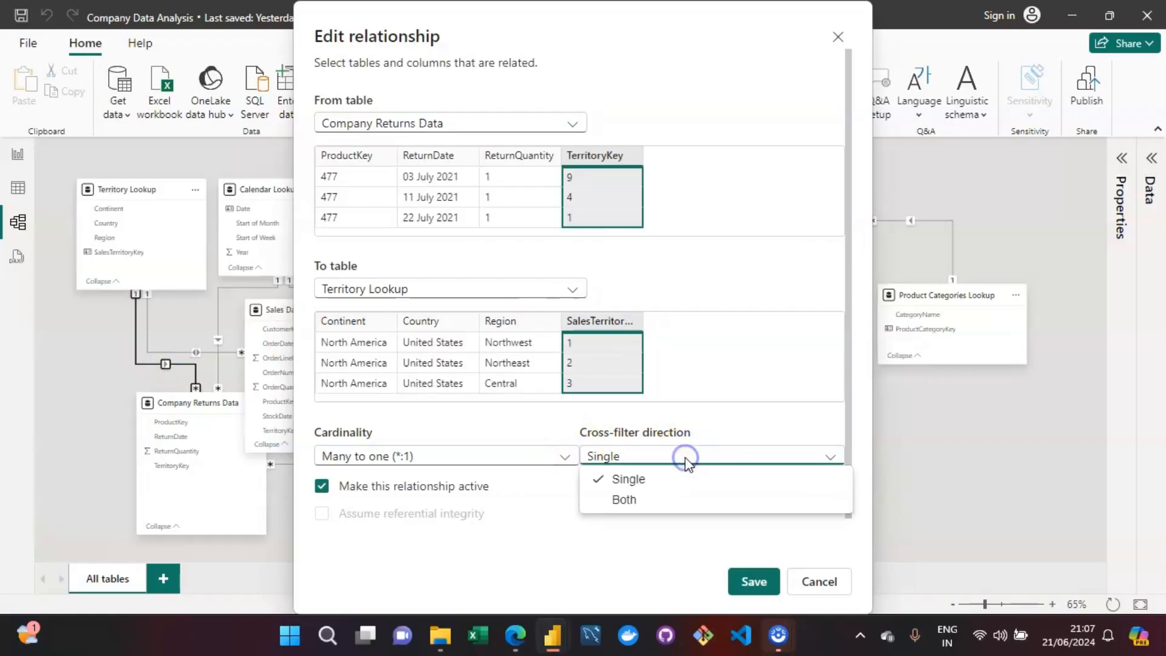
{"action": "left_click", "coordinate": [666, 501]}
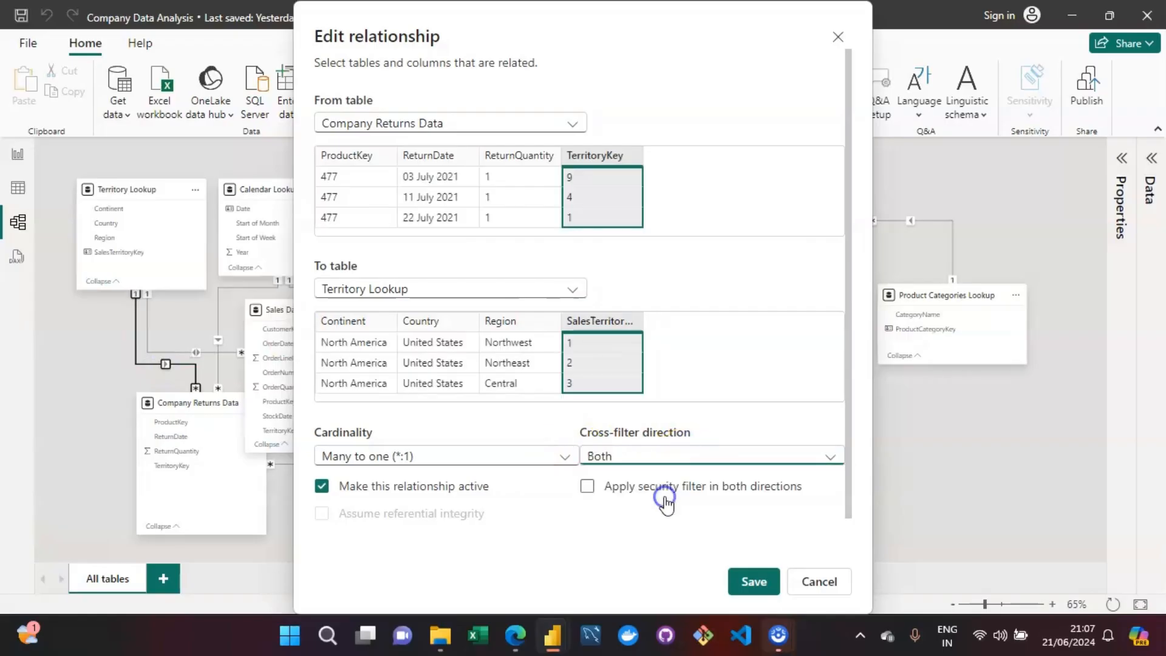
{"action": "left_click", "coordinate": [755, 581]}
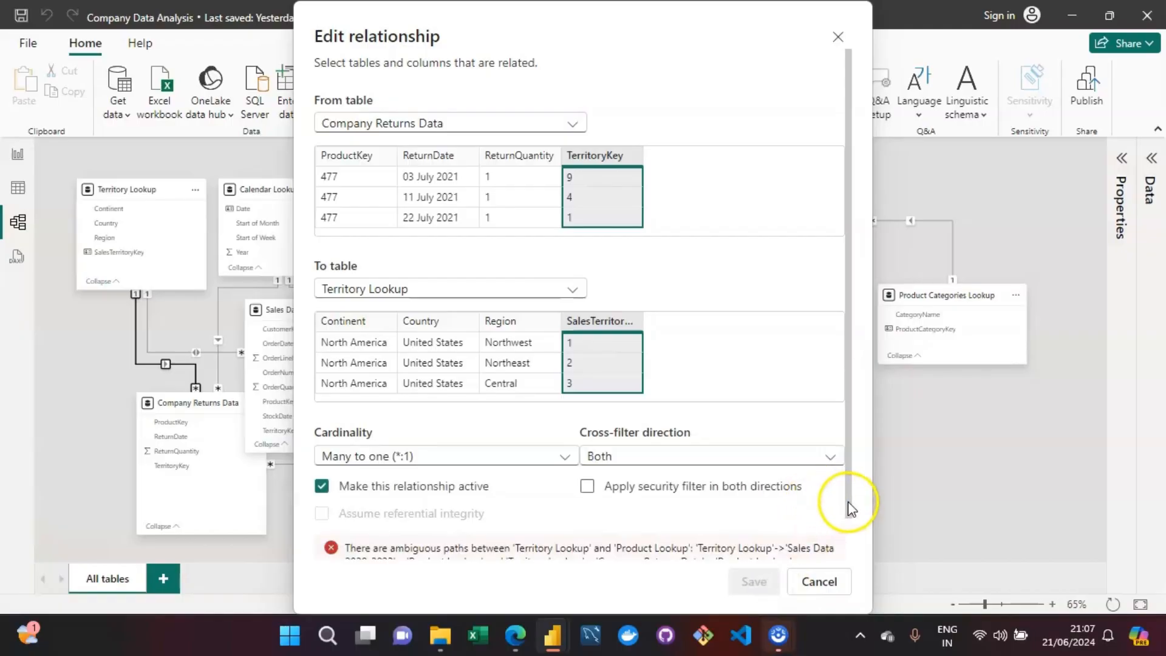
{"action": "scroll", "coordinate": [849, 518], "scroll_direction": "down", "scroll_amount": 1}
{"action": "left_click_drag", "start_coordinate": [849, 518], "coordinate": [851, 547]}
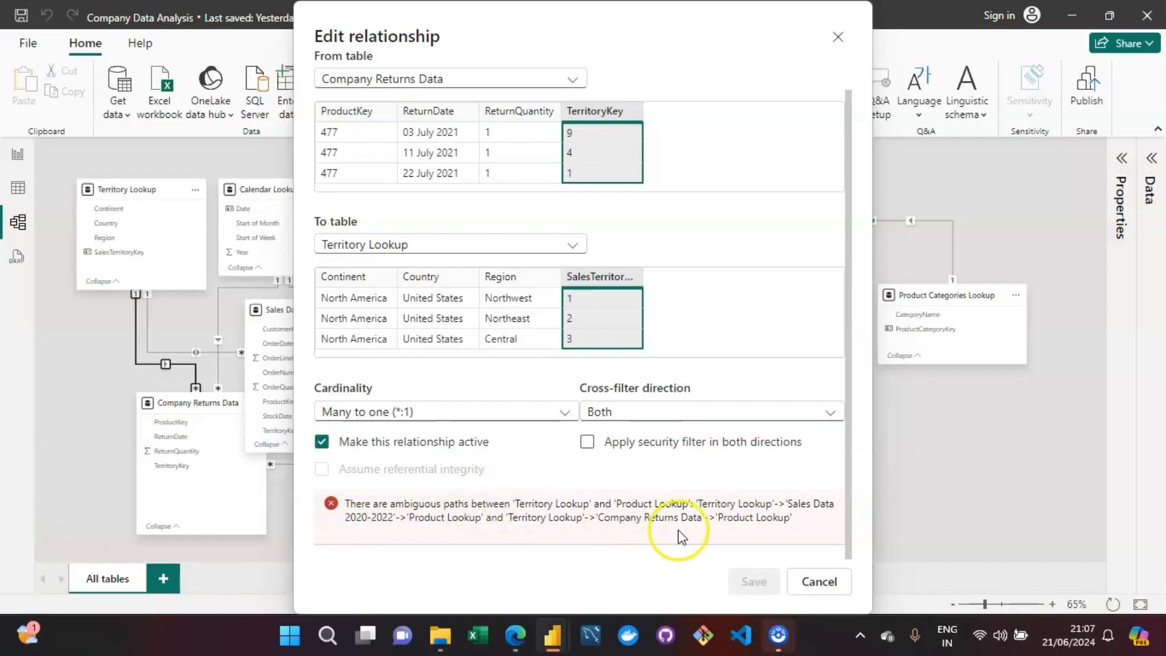
{"action": "left_click", "coordinate": [835, 583]}
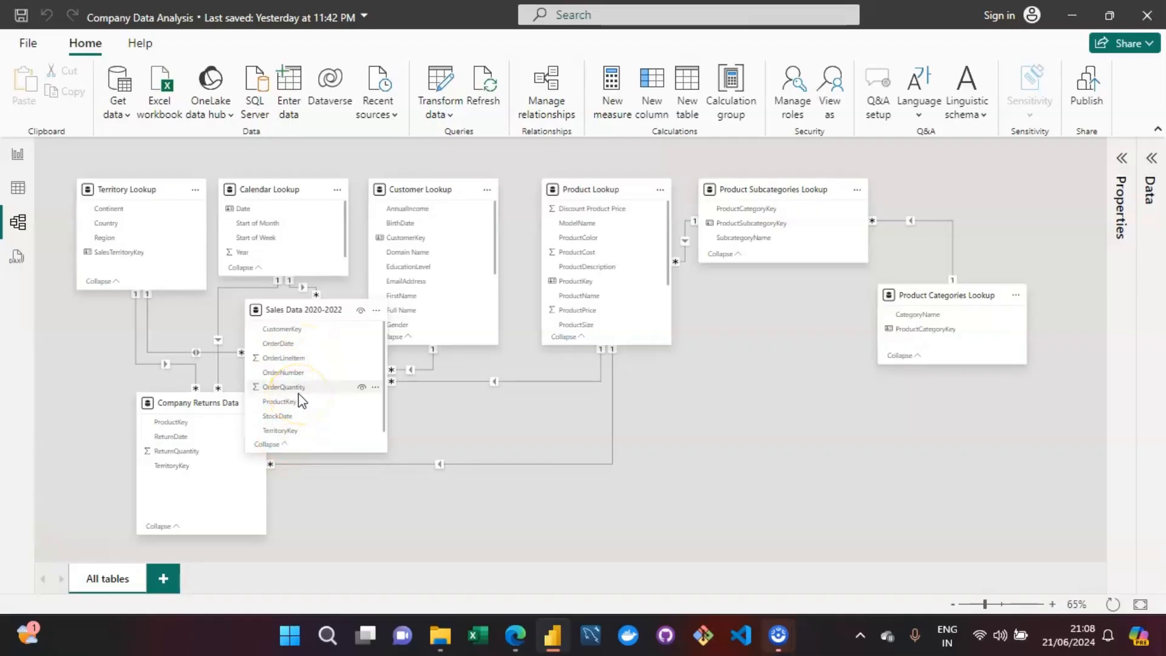
Switch to the report and add SalesTerritoryKey from Territory Lookup as the matrix row field.
{"action": "left_click", "coordinate": [12, 159]}
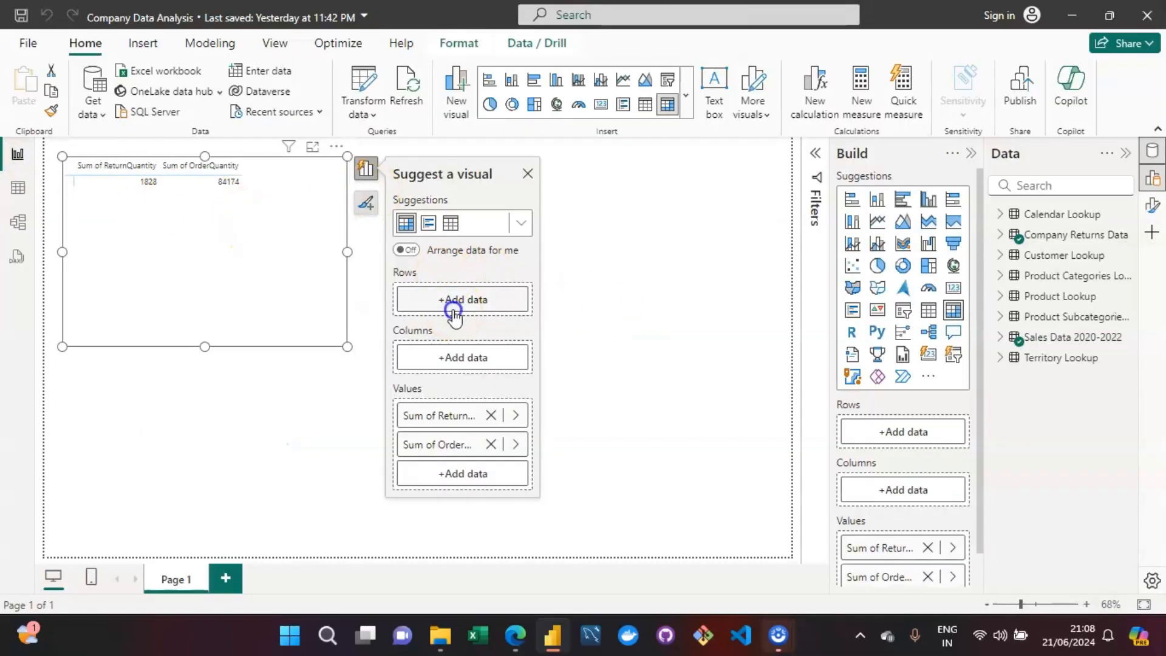
{"action": "left_click", "coordinate": [454, 314]}
{"action": "left_click", "coordinate": [556, 348]}
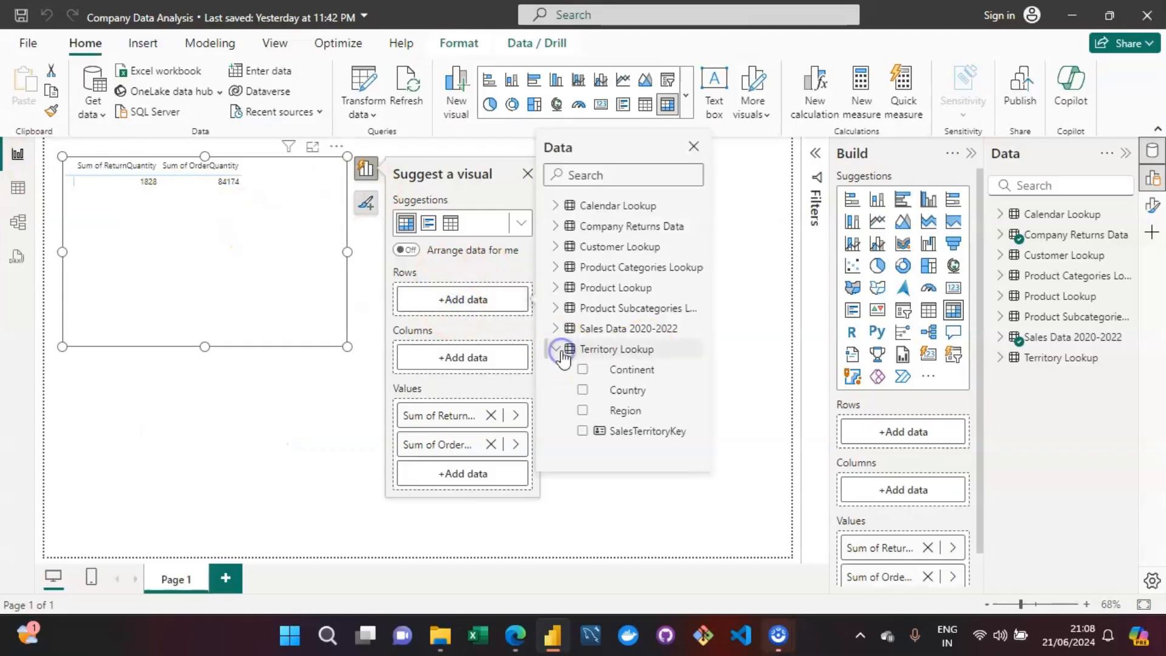
{"action": "left_click", "coordinate": [583, 432]}
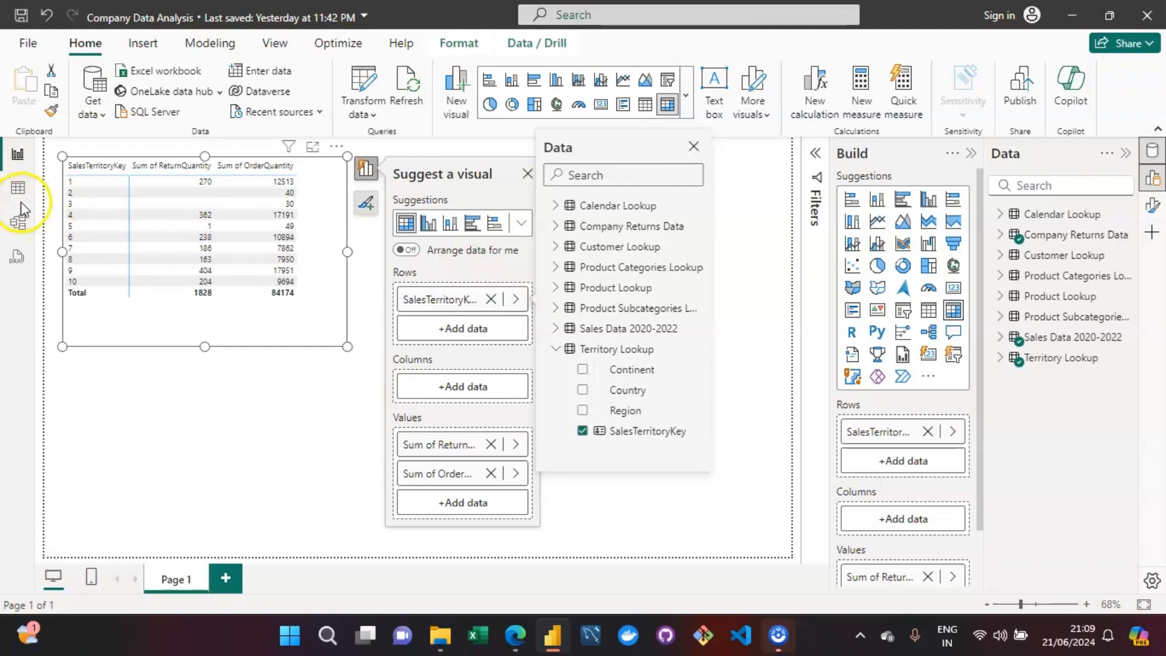
Return to the model diagram, set the Sales Data 2020-2022 to Territory Lookup relationship's cross-filter direction back to Single and save it.
{"action": "left_click", "coordinate": [18, 223]}
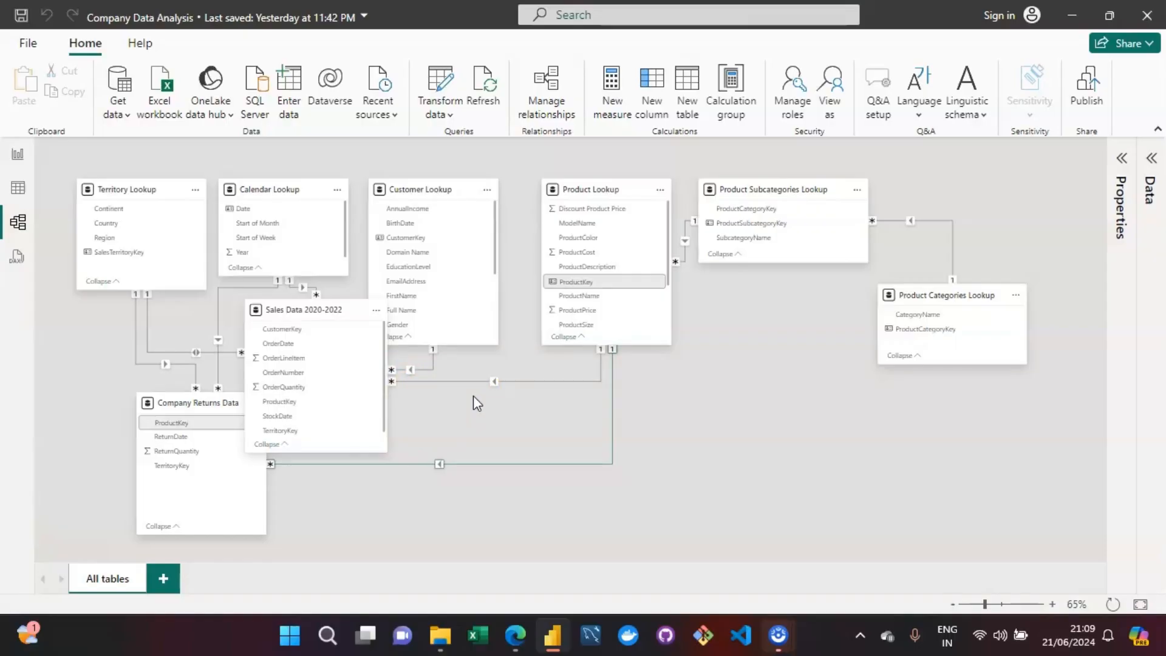
{"action": "left_click", "coordinate": [706, 436]}
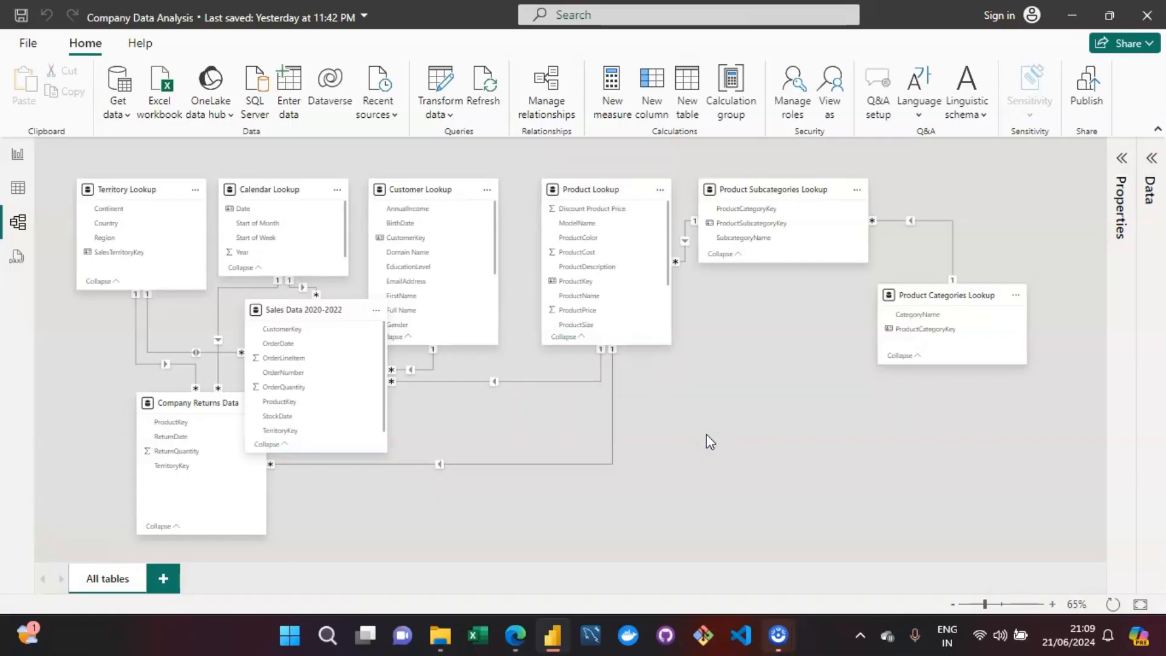
{"action": "left_click", "coordinate": [671, 430]}
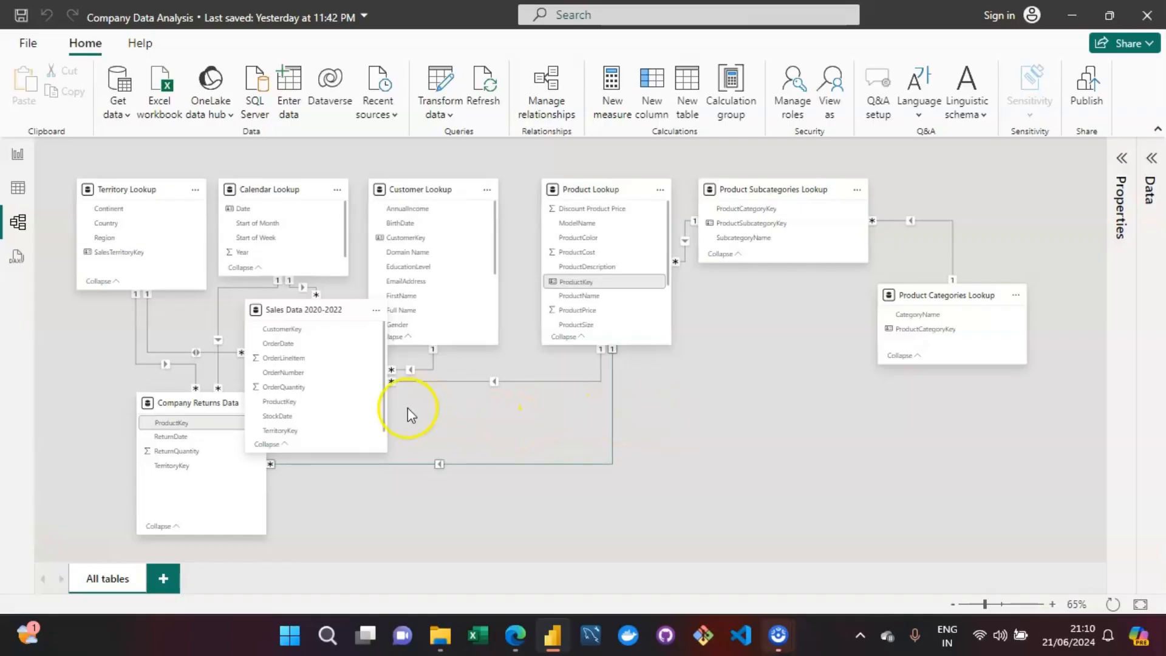
{"action": "left_click", "coordinate": [196, 354]}
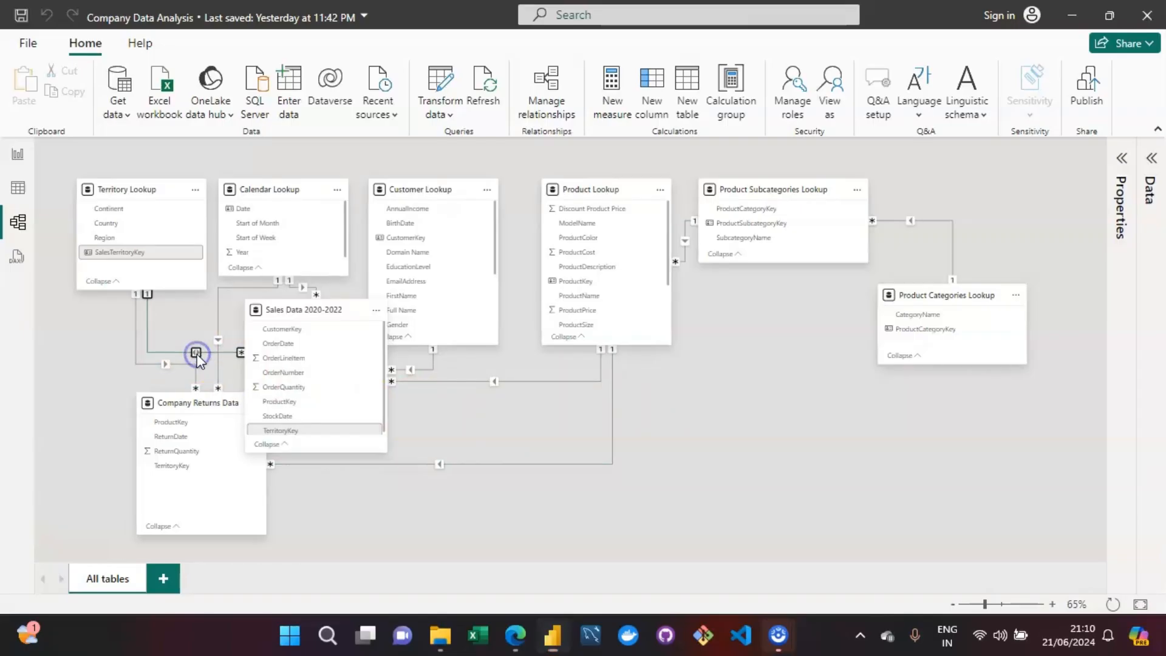
{"action": "double_click", "coordinate": [196, 355]}
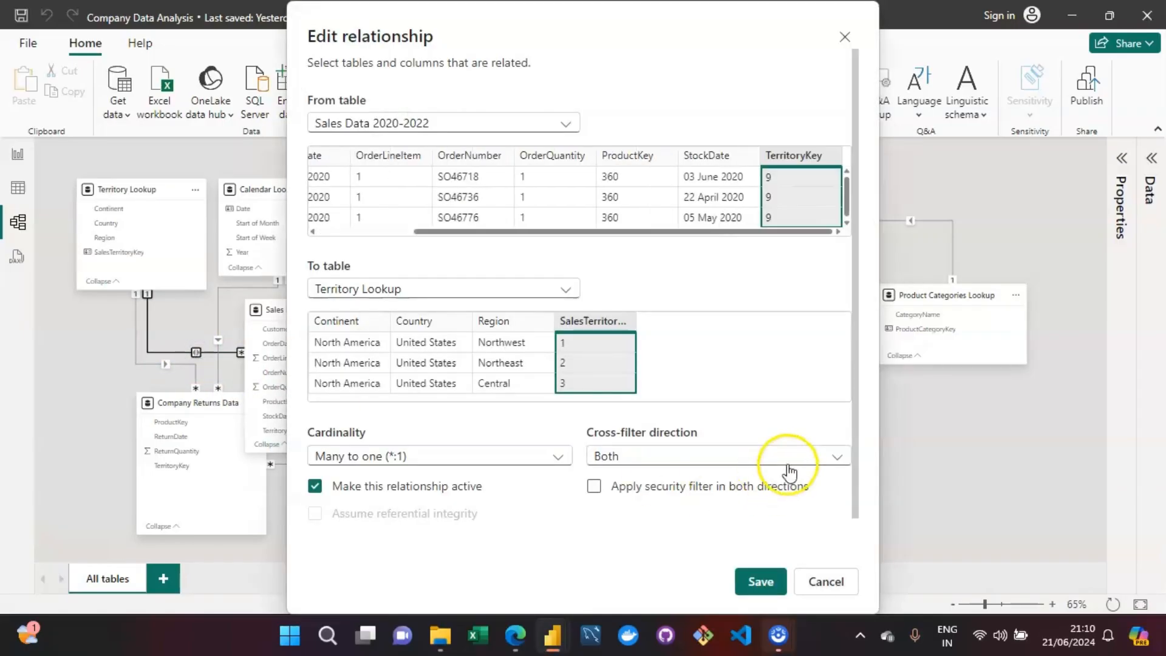
{"action": "left_click", "coordinate": [819, 457]}
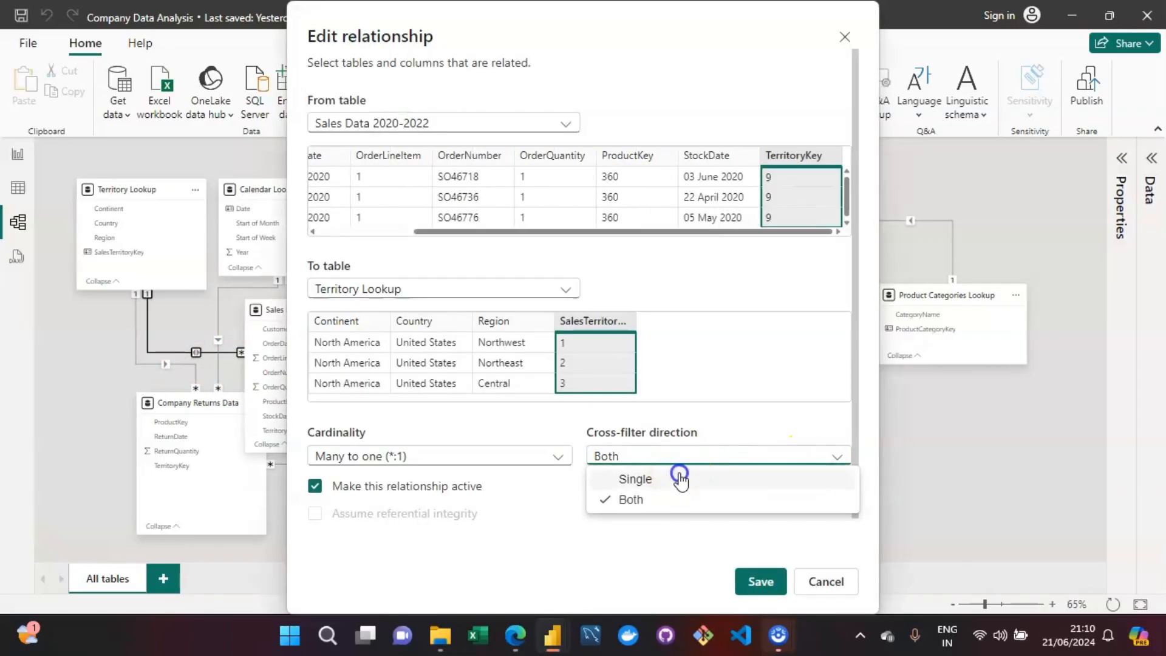
{"action": "left_click", "coordinate": [681, 479]}
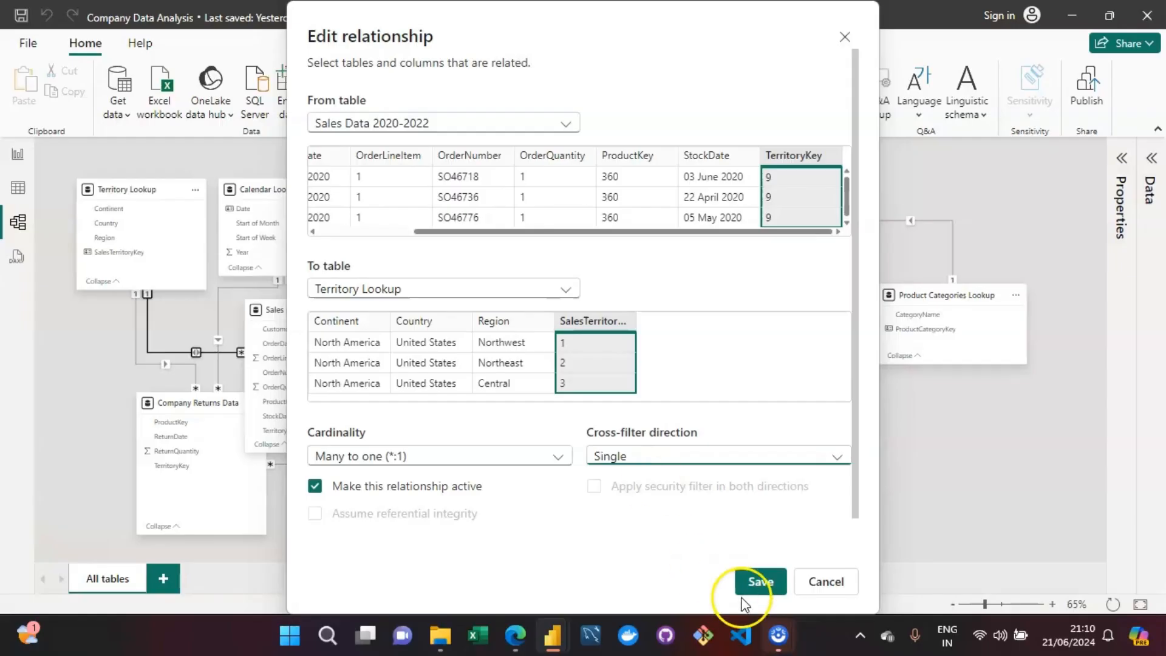
{"action": "left_click", "coordinate": [767, 585]}
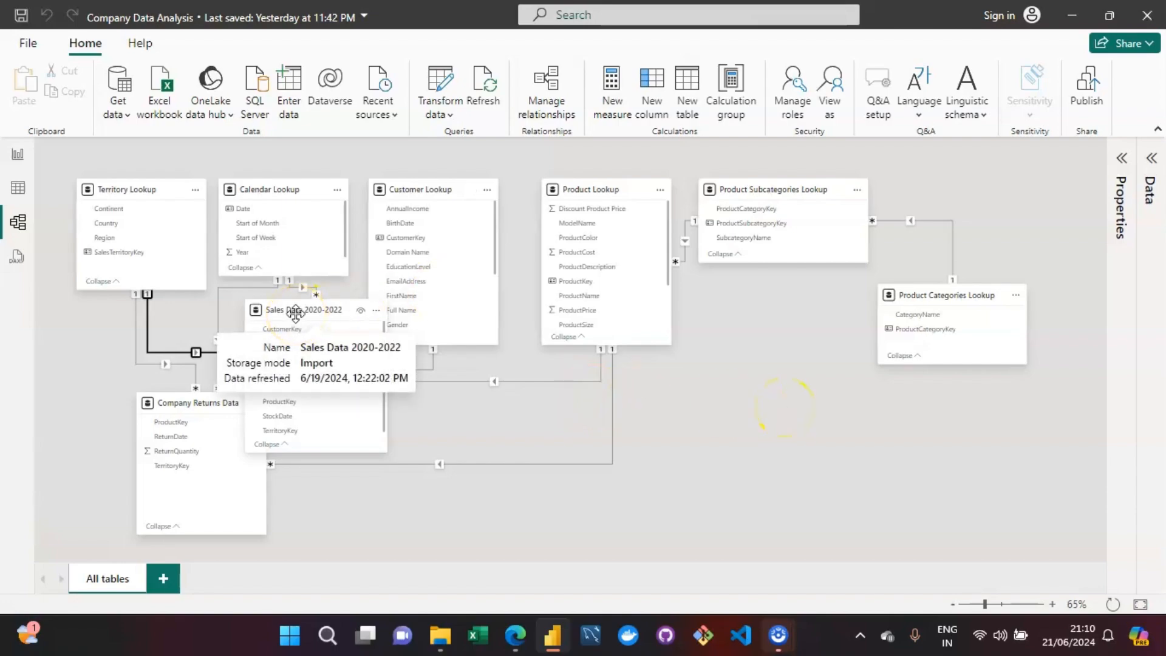
Move the Sales Data 2020-2022 card back down below Customer Lookup, clear of Company Returns Data, and deselect the relationship.
{"action": "left_click_drag", "start_coordinate": [296, 313], "coordinate": [409, 378]}
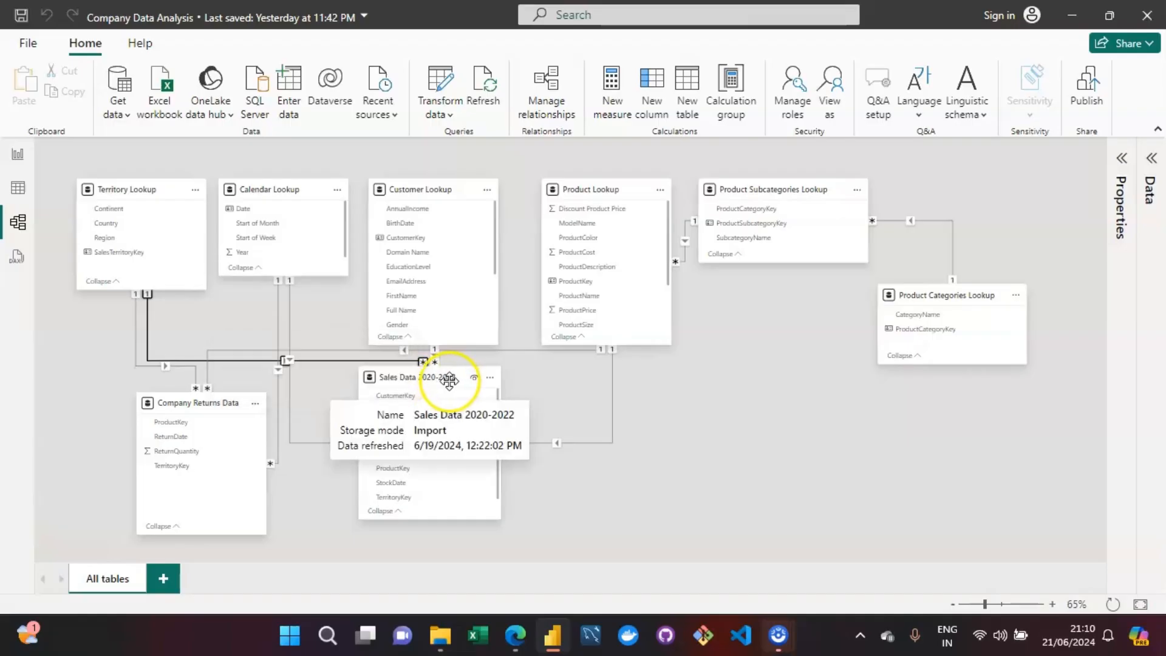
{"action": "left_click_drag", "start_coordinate": [443, 380], "coordinate": [503, 399]}
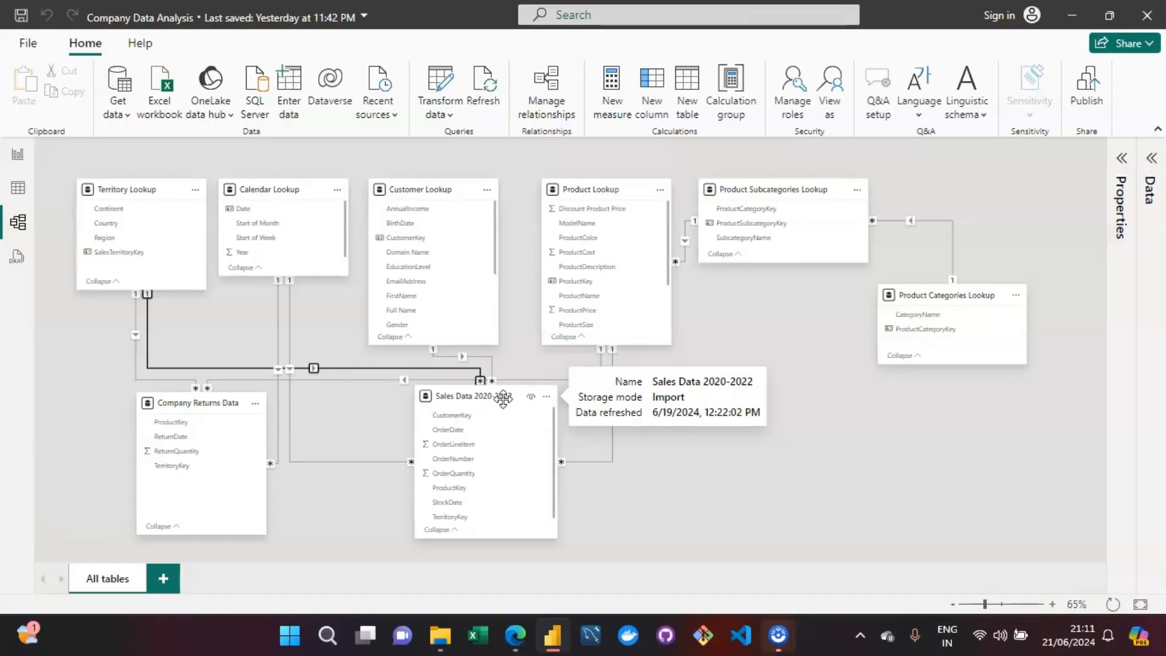
{"action": "left_click", "coordinate": [819, 419]}
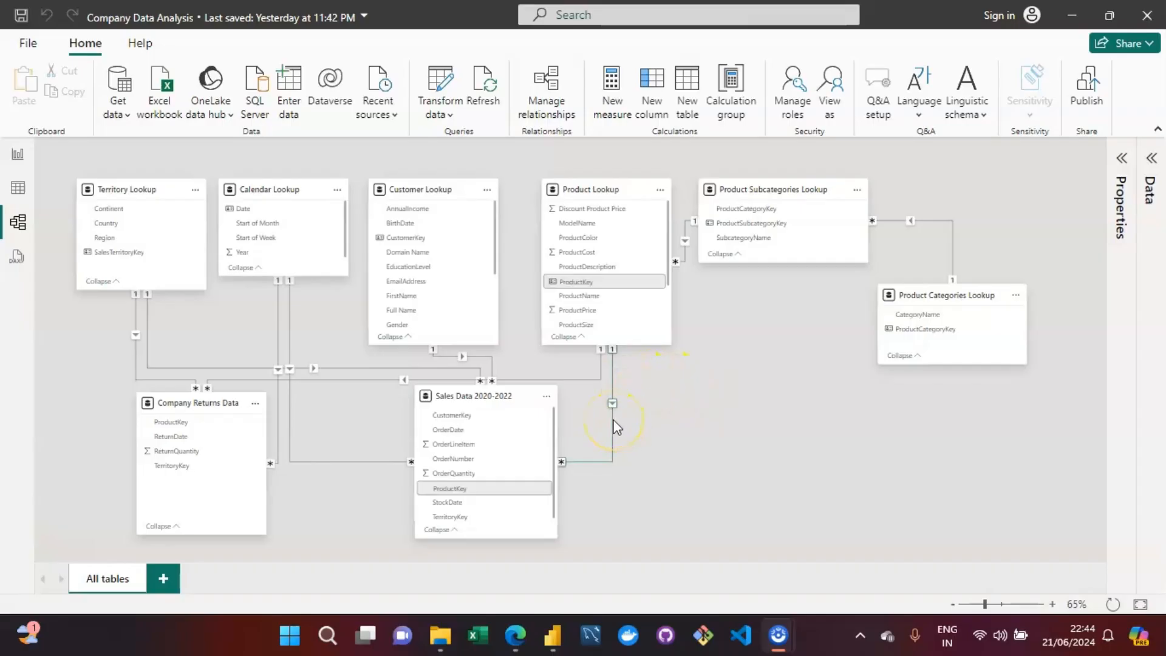
Trace the Product Lookup to Sales Data 2020-2022 relationship, check the matrix in the report and return to the model diagram.
{"action": "left_click", "coordinate": [616, 364]}
{"action": "left_click", "coordinate": [753, 437]}
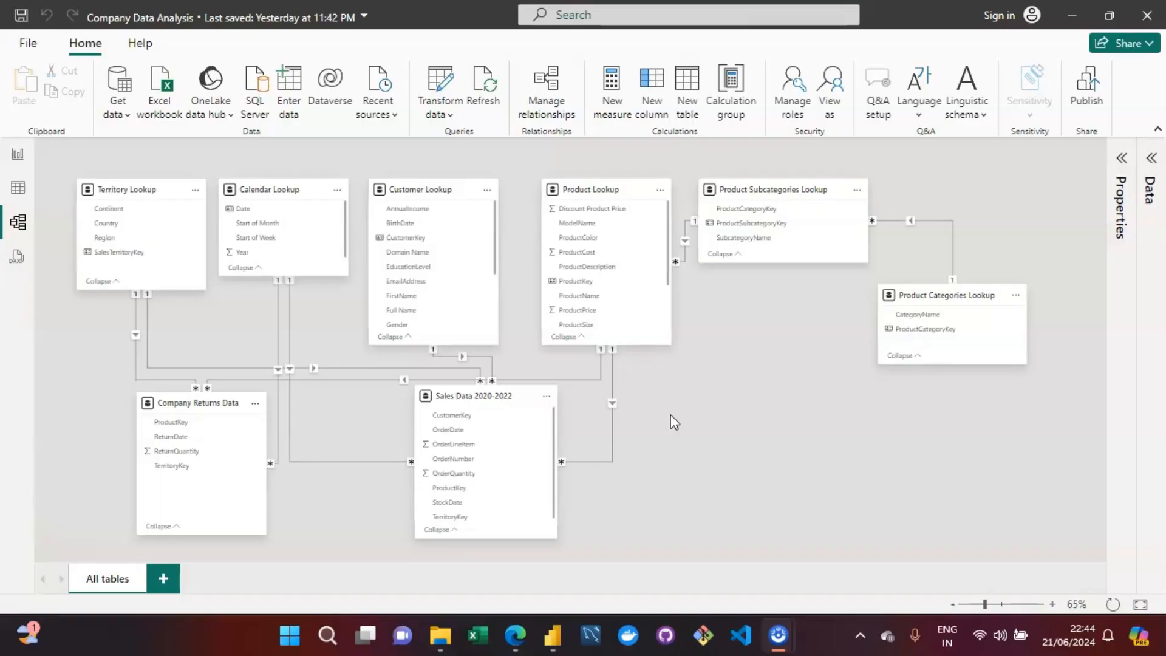
{"action": "left_click", "coordinate": [613, 406]}
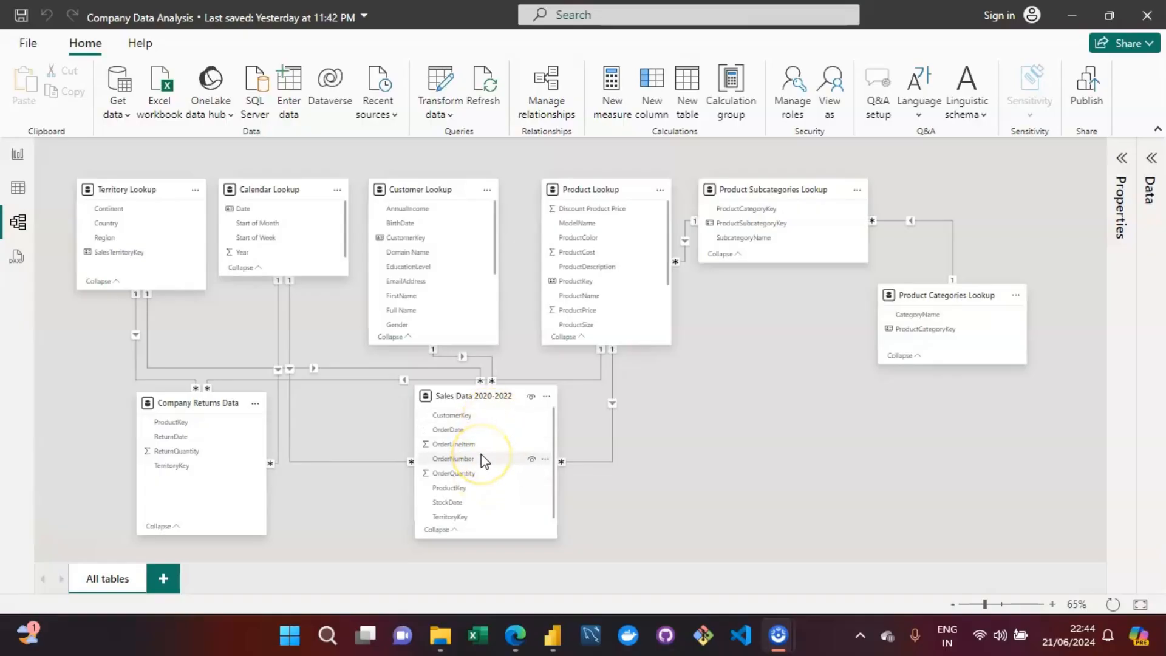
{"action": "left_click", "coordinate": [796, 482]}
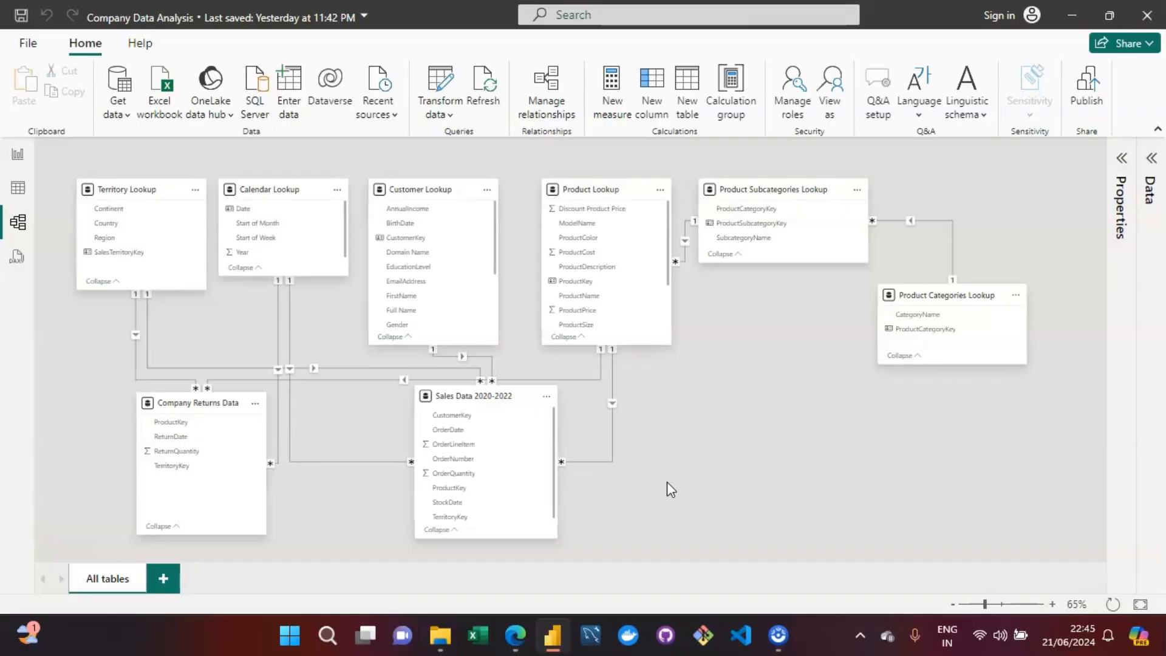
{"action": "left_click", "coordinate": [17, 156]}
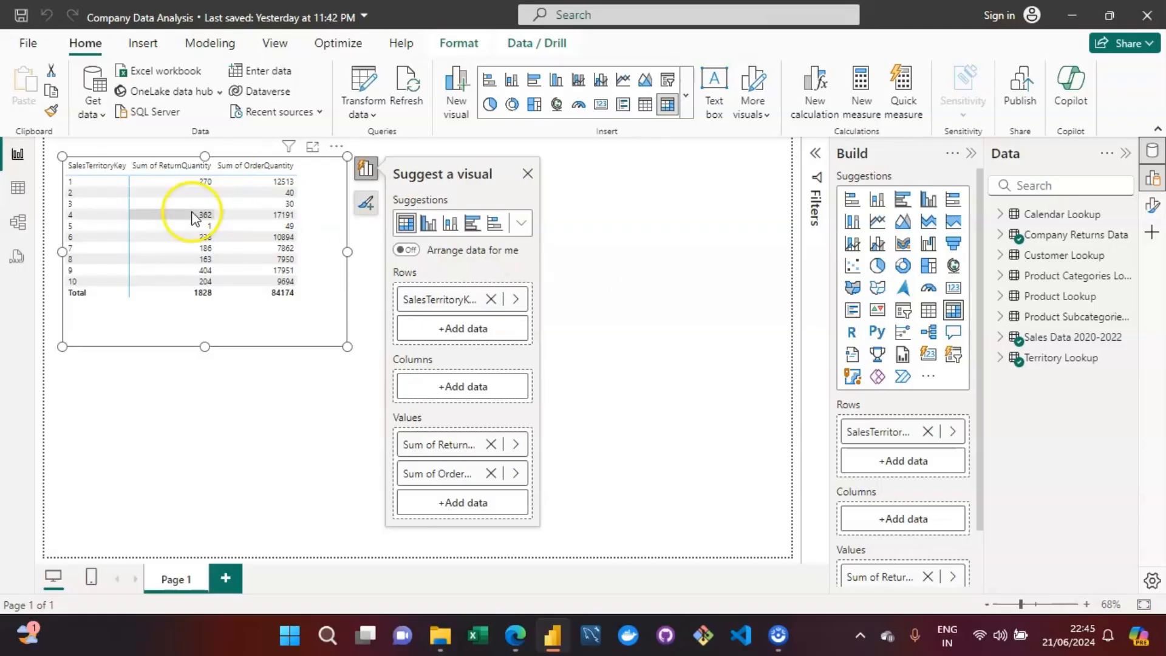
{"action": "left_click", "coordinate": [18, 223]}
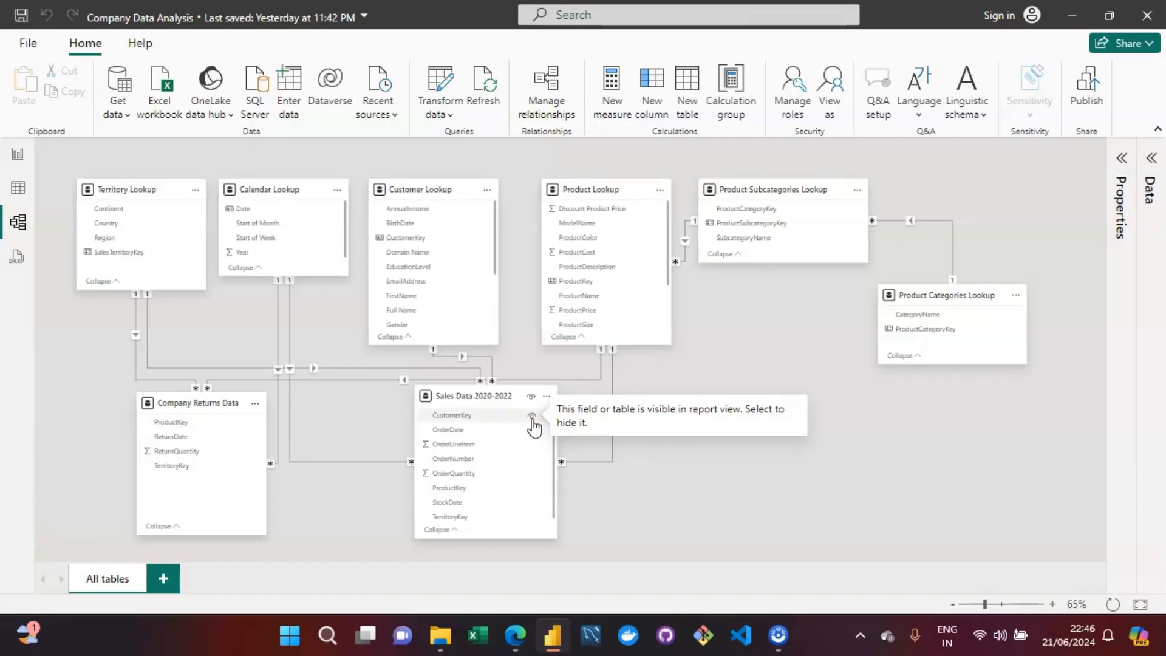
{"action": "left_click", "coordinate": [721, 388]}
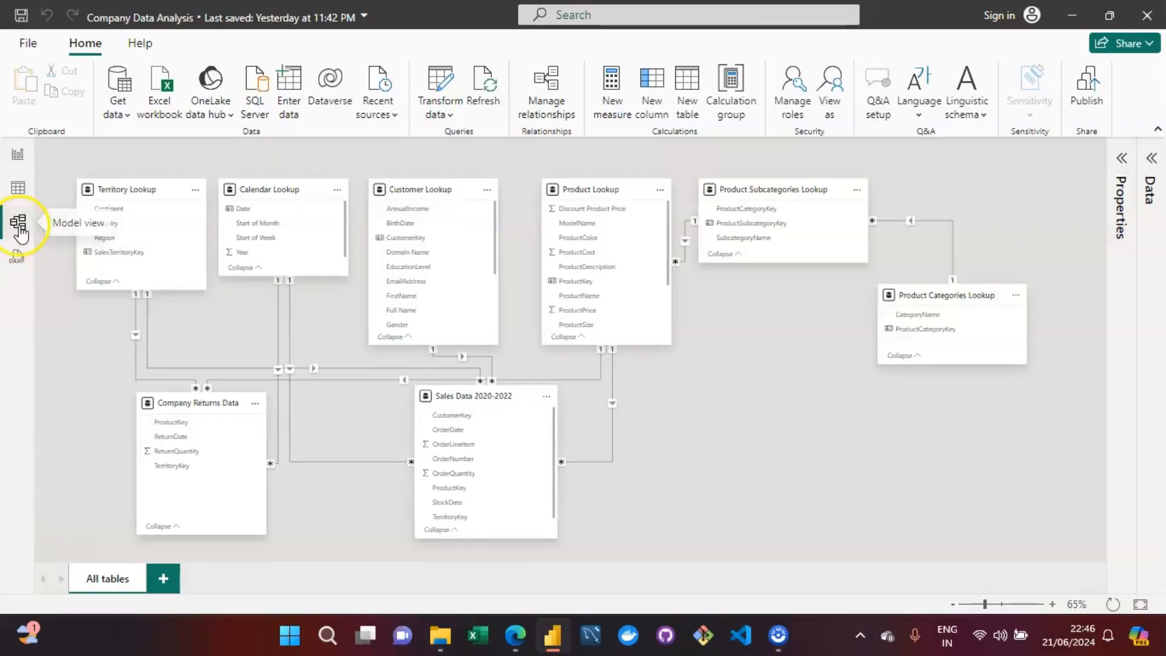
{"action": "left_click", "coordinate": [666, 462]}
{"action": "left_click", "coordinate": [692, 409]}
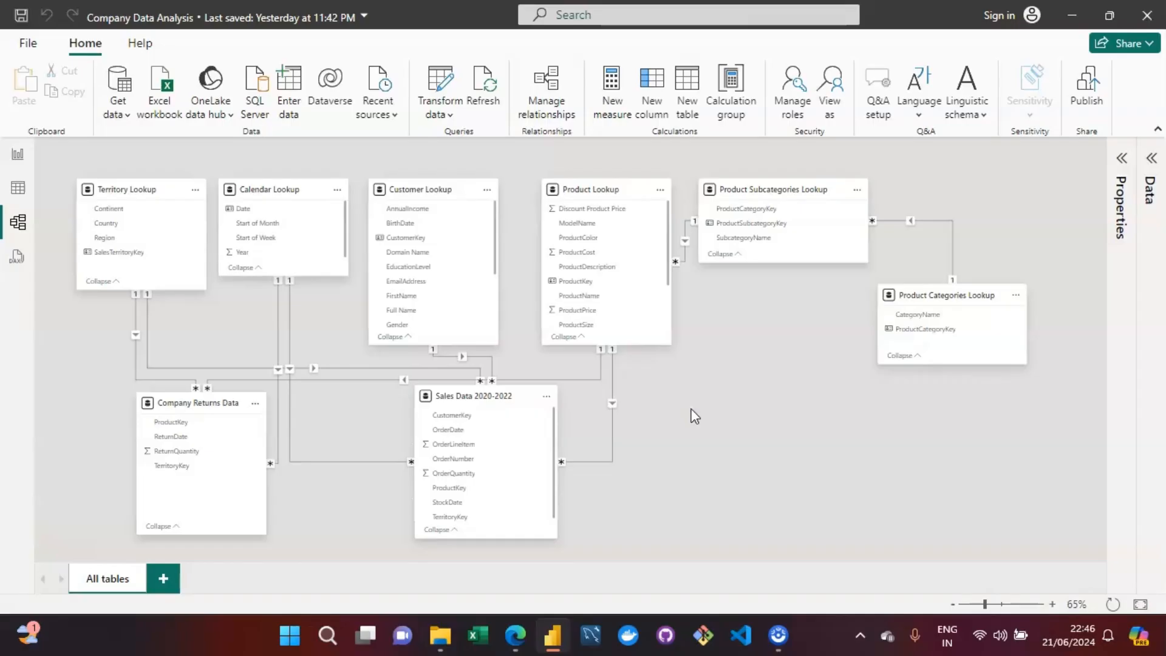
{"action": "left_click", "coordinate": [664, 407]}
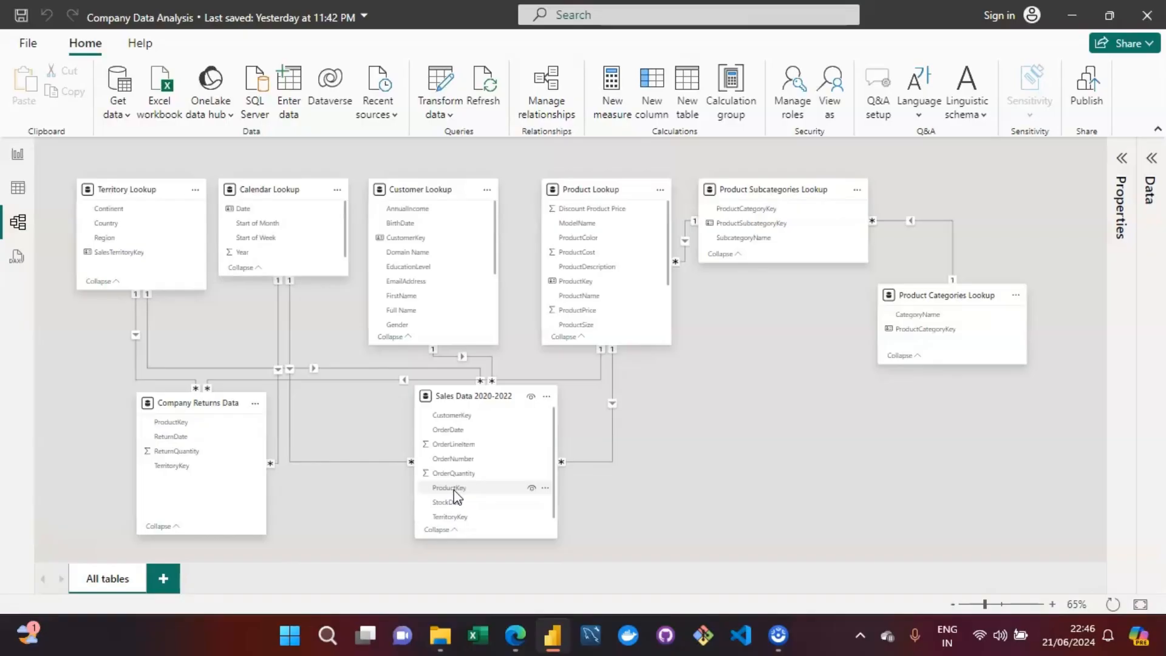
{"action": "left_click", "coordinate": [475, 493]}
{"action": "left_click", "coordinate": [704, 470]}
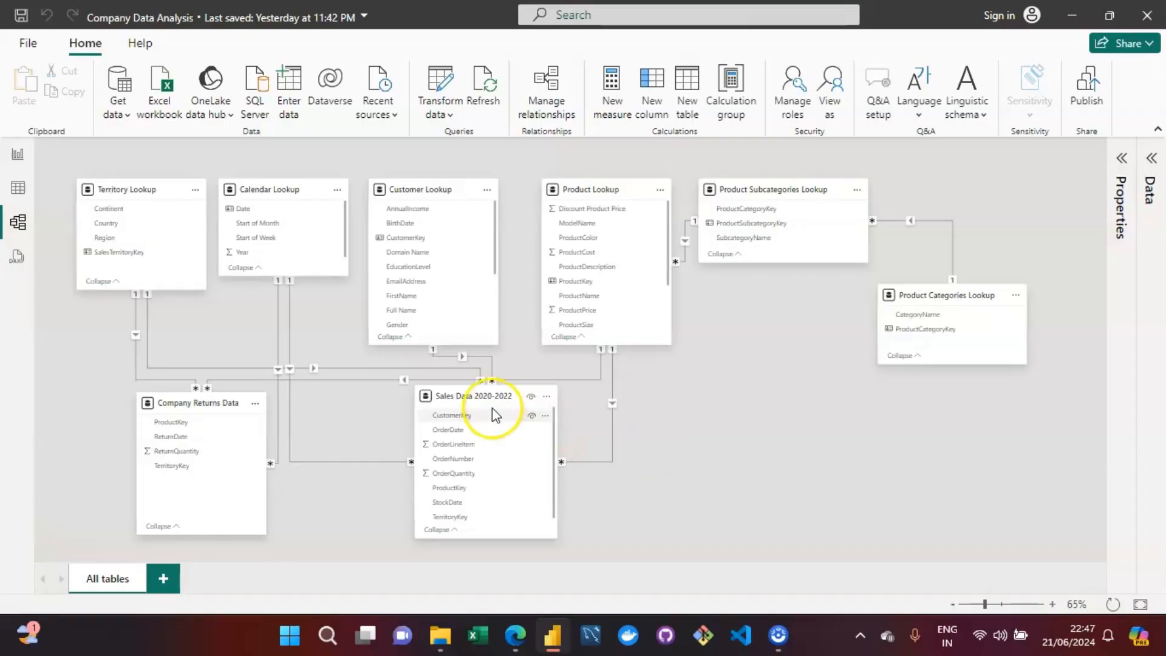
Examine the Sales Data 2020-2022 table and the CustomerKey relationship linking it to Customer Lookup.
{"action": "left_click", "coordinate": [453, 395]}
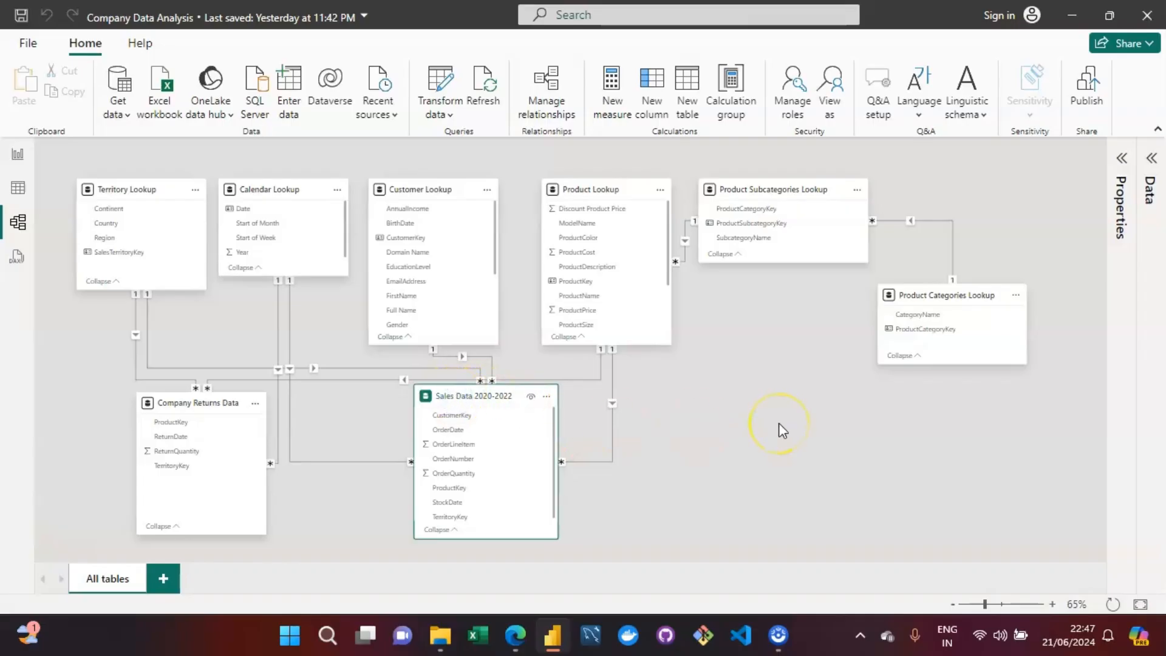
{"action": "mouse_move", "coordinate": [495, 398]}
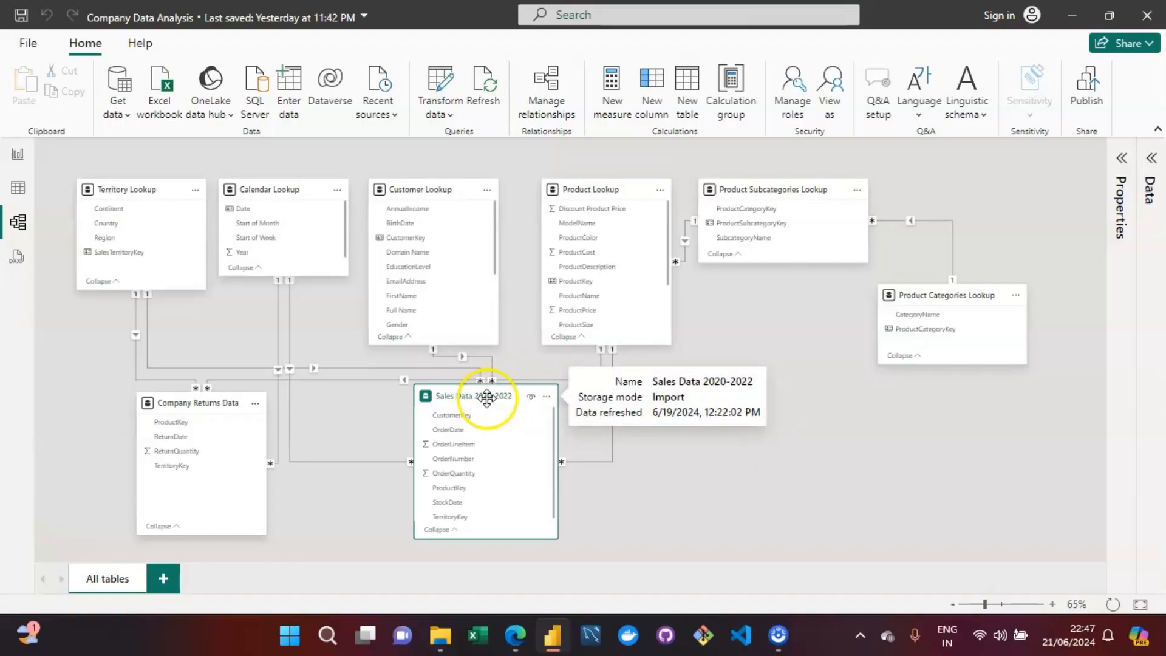
{"action": "mouse_move", "coordinate": [423, 189]}
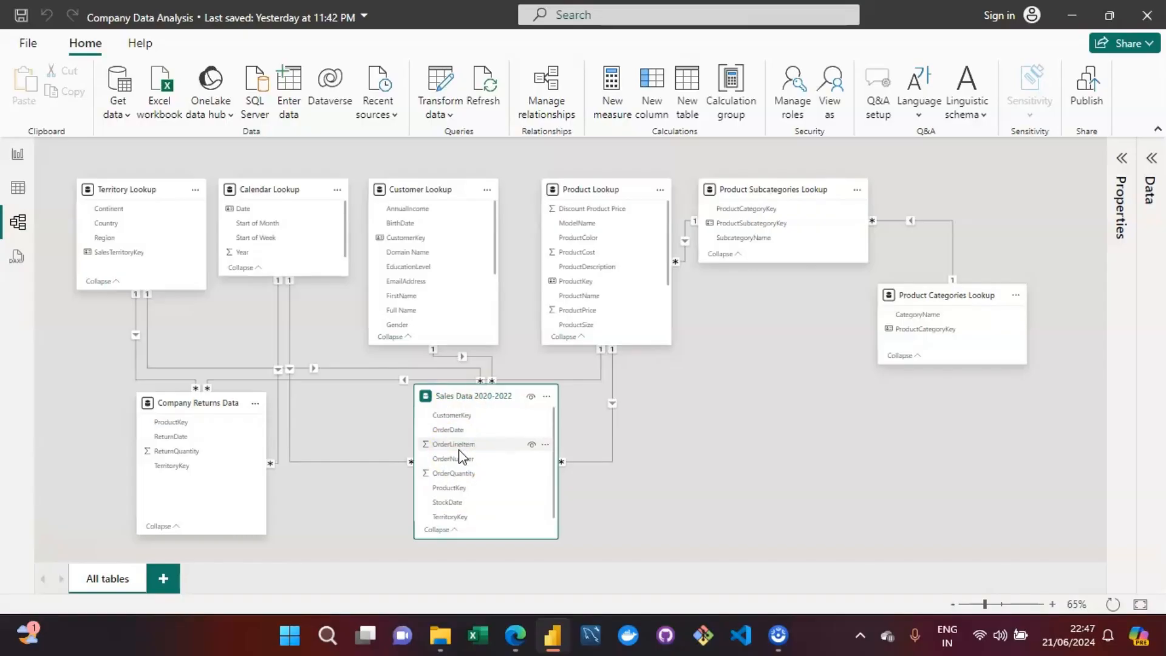
{"action": "left_click", "coordinate": [487, 358]}
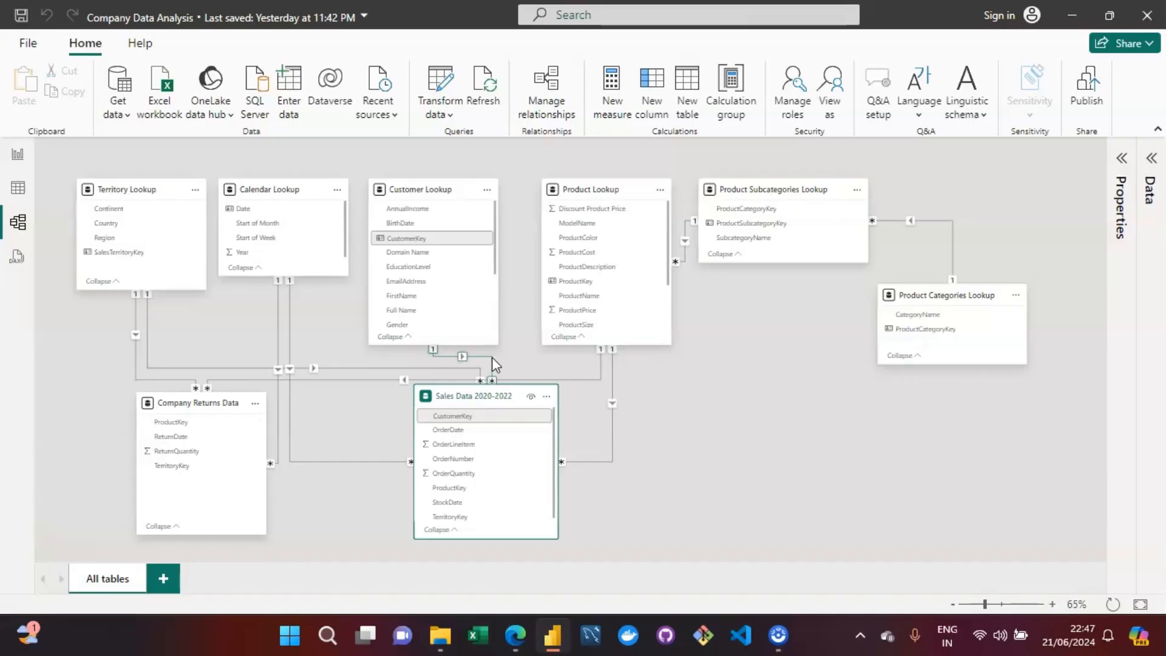
Hide the CustomerKey and OrderDate fields of Sales Data 2020-2022 from report view.
{"action": "left_click", "coordinate": [468, 420]}
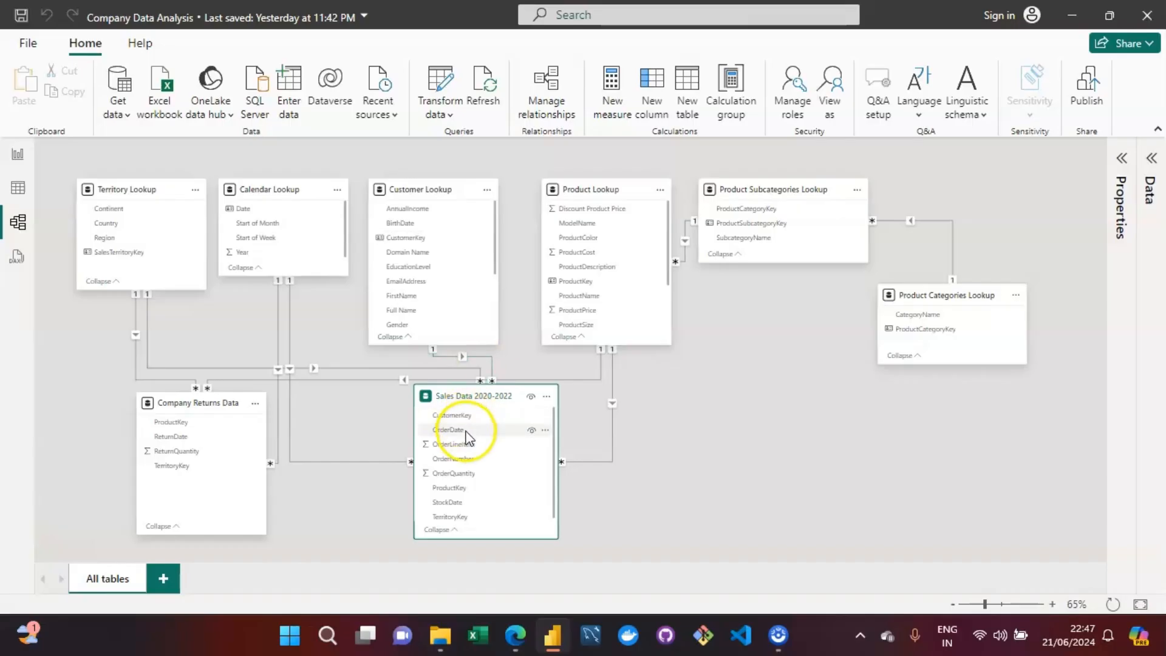
{"action": "left_click", "coordinate": [532, 417]}
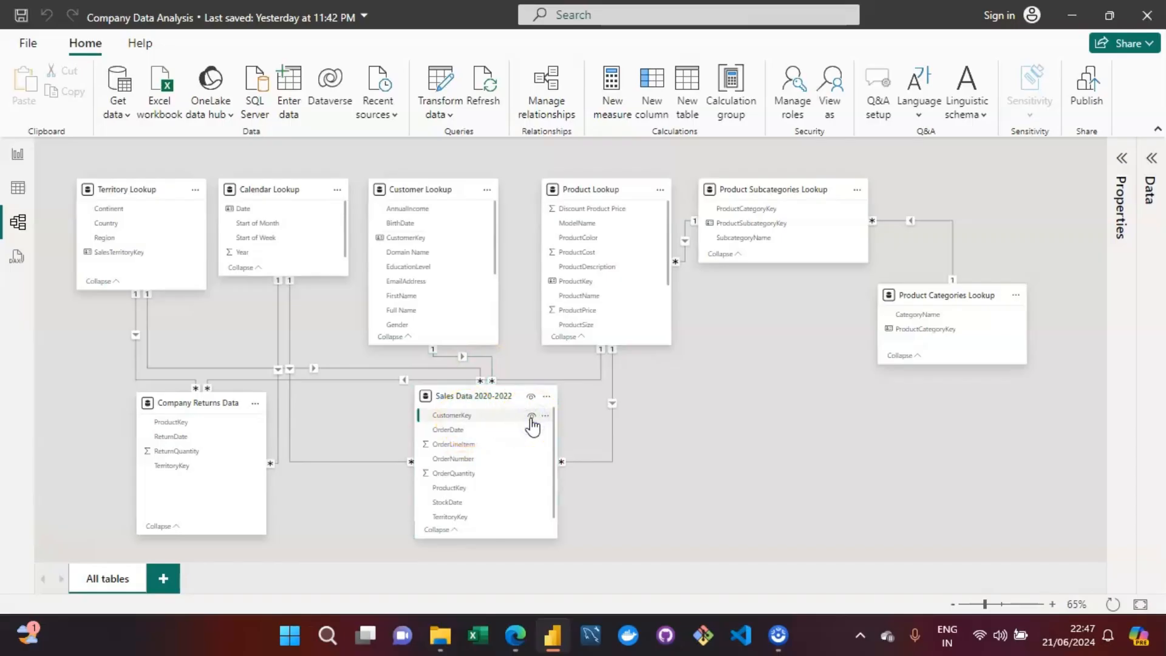
{"action": "left_click", "coordinate": [532, 424]}
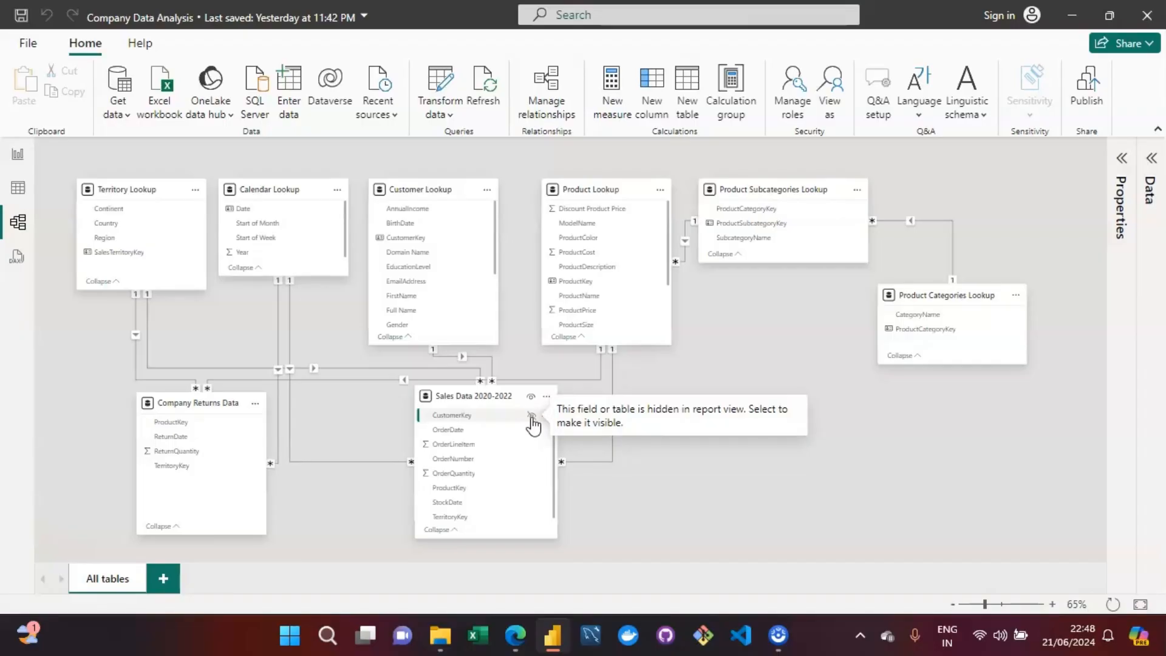
{"action": "left_click", "coordinate": [556, 426]}
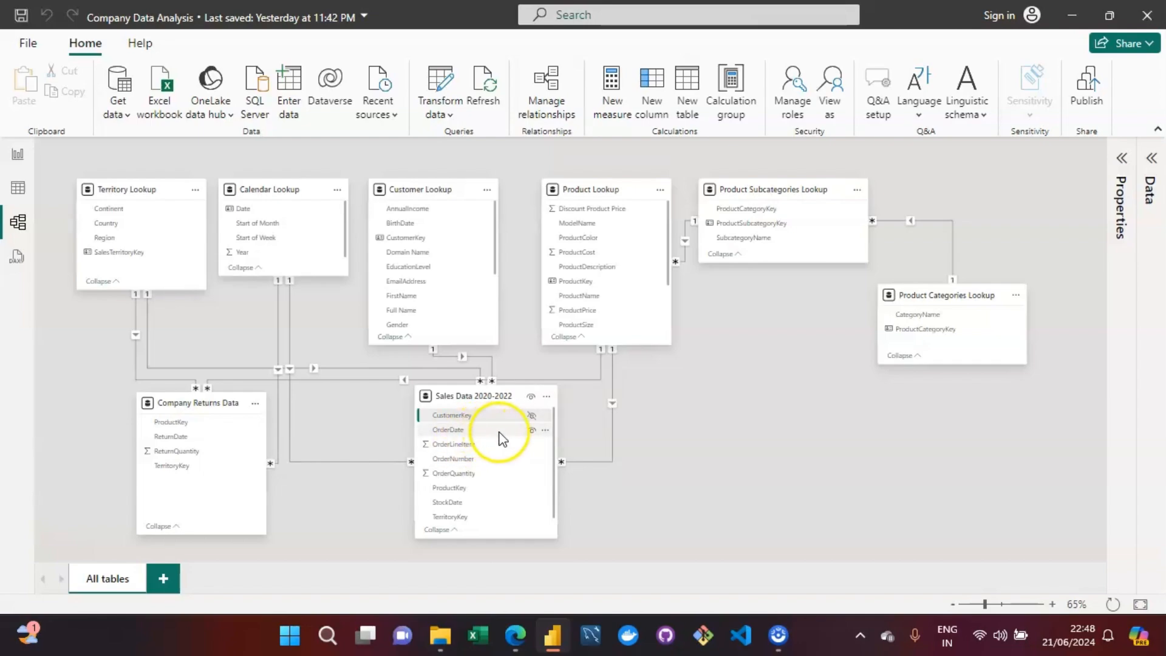
{"action": "left_click", "coordinate": [532, 432]}
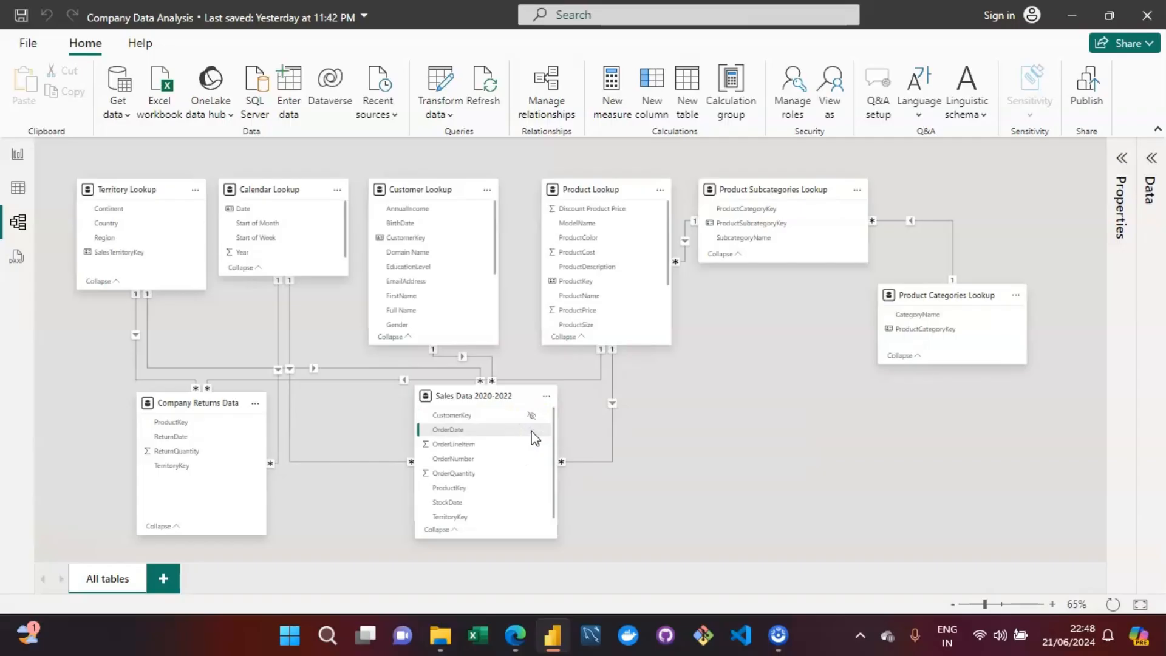
{"action": "left_click", "coordinate": [532, 430]}
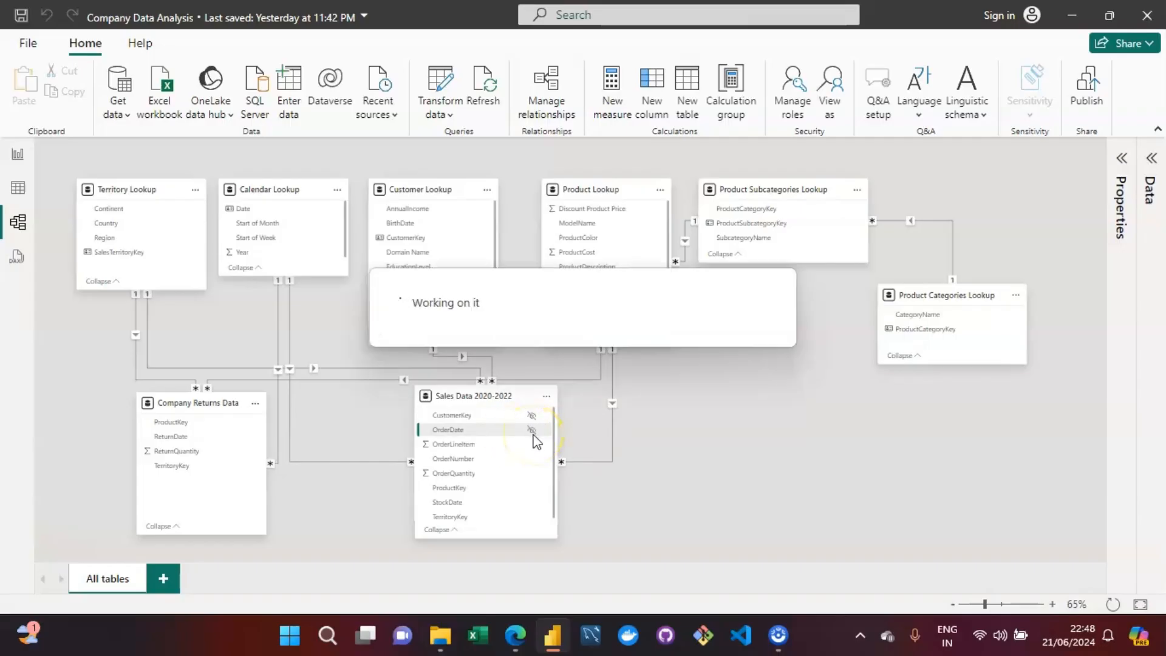
{"action": "left_click", "coordinate": [512, 452]}
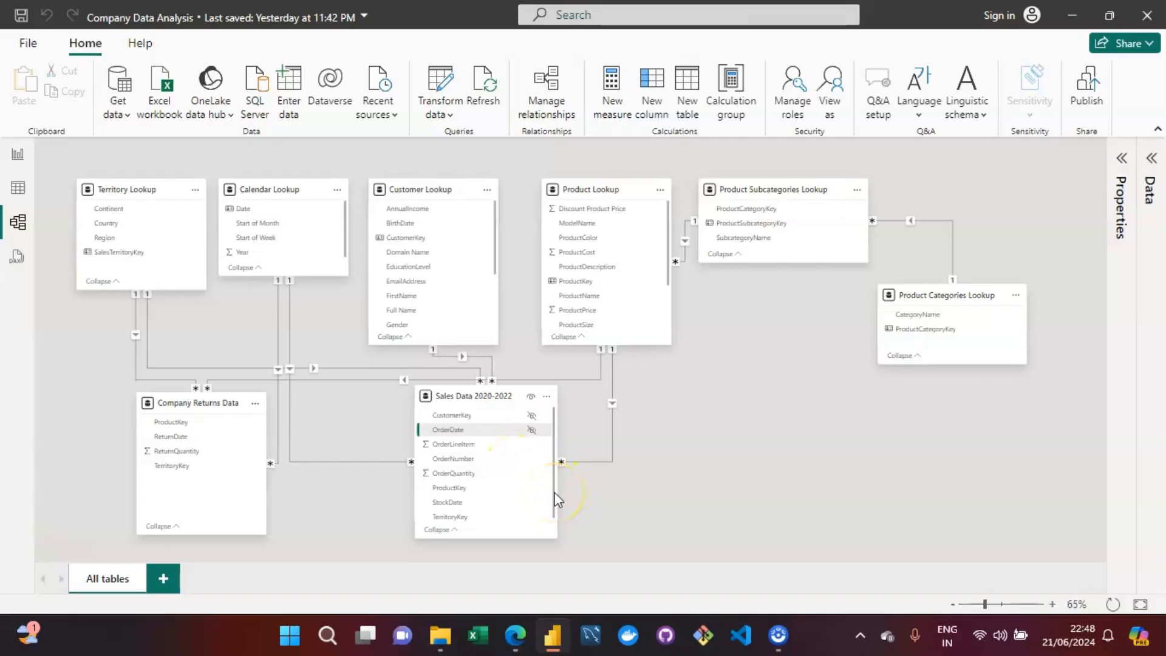
Hide the ProductKey and TerritoryKey fields of Sales Data 2020-2022 from report view.
{"action": "scroll", "coordinate": [556, 499], "scroll_direction": "down", "scroll_amount": 1}
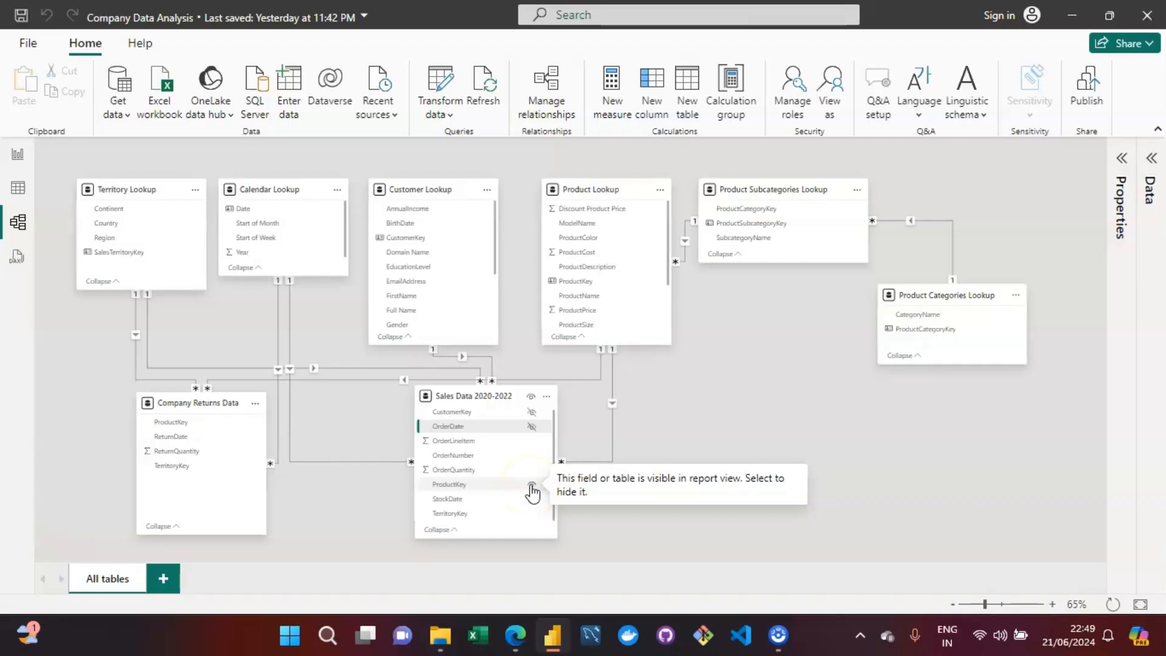
{"action": "left_click", "coordinate": [532, 486]}
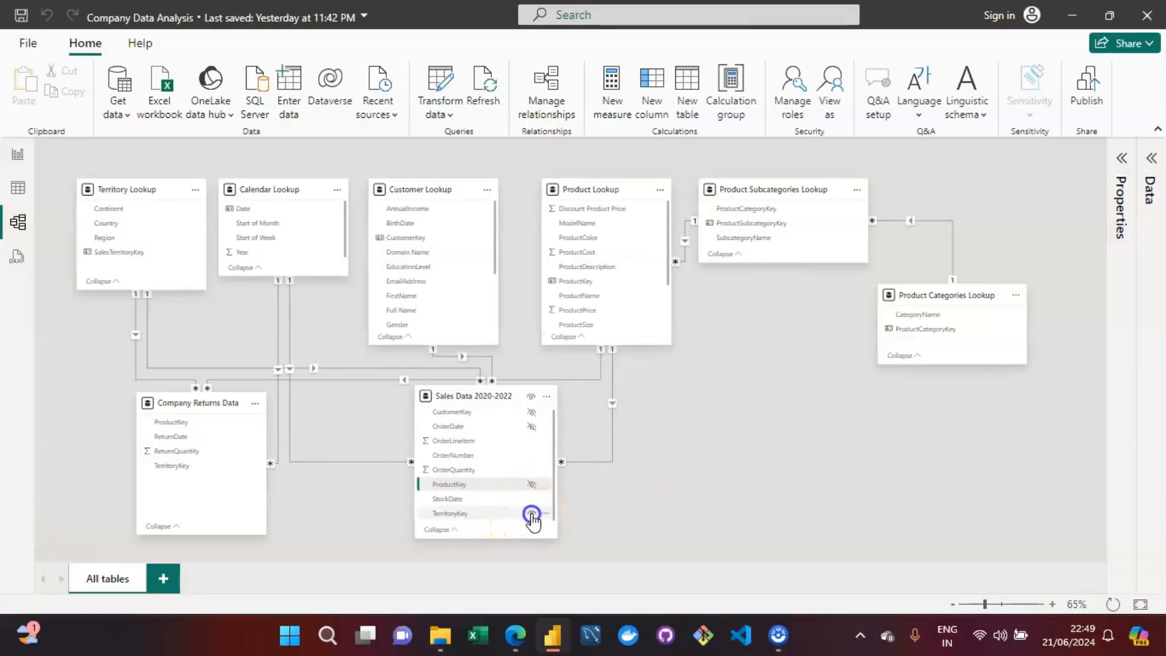
{"action": "left_click", "coordinate": [526, 518]}
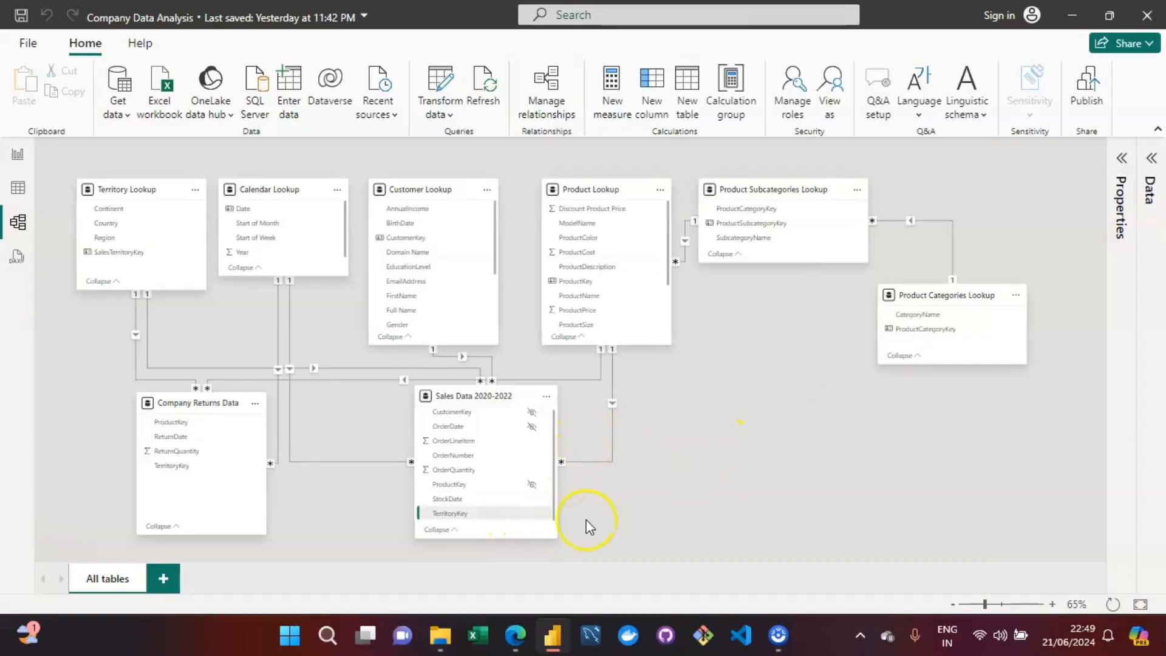
{"action": "left_click", "coordinate": [532, 513]}
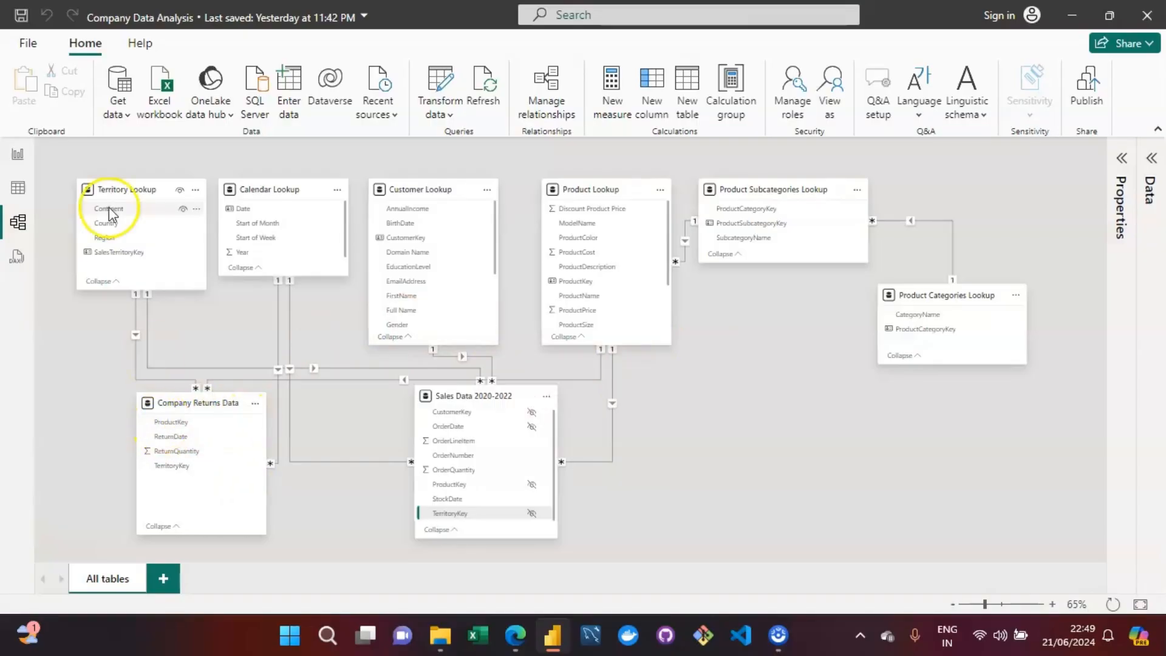
Switch to the table view and rename the Company Returns Data table as Returns Data.
{"action": "left_click", "coordinate": [16, 192]}
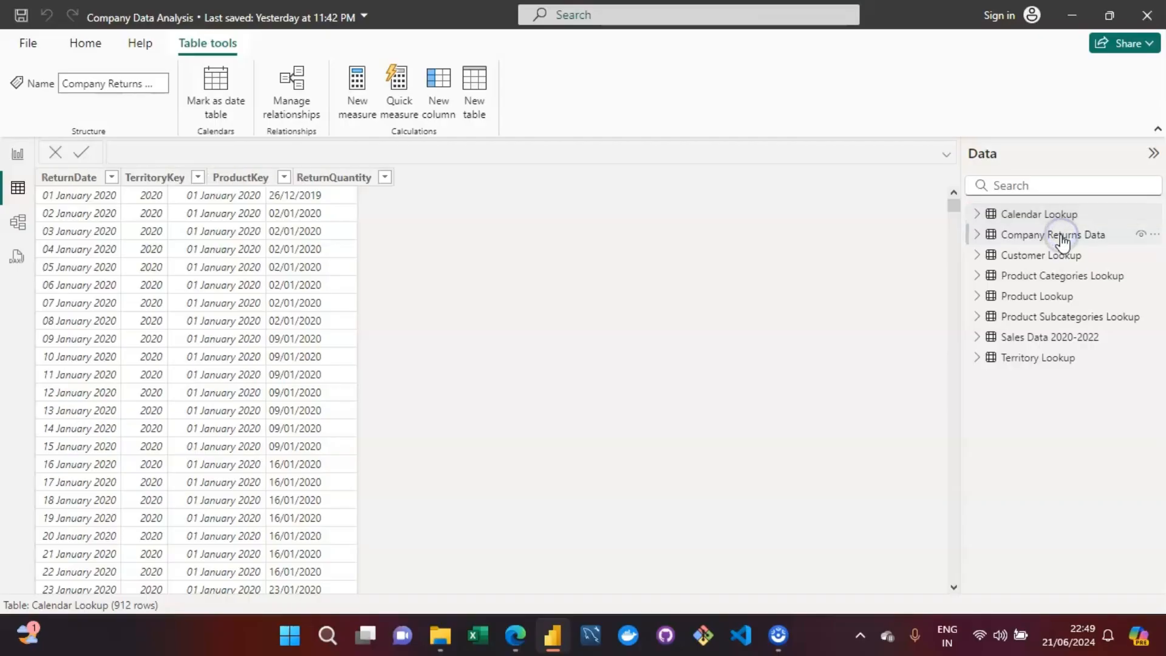
{"action": "left_click", "coordinate": [1026, 238]}
{"action": "double_click", "coordinate": [1026, 237]}
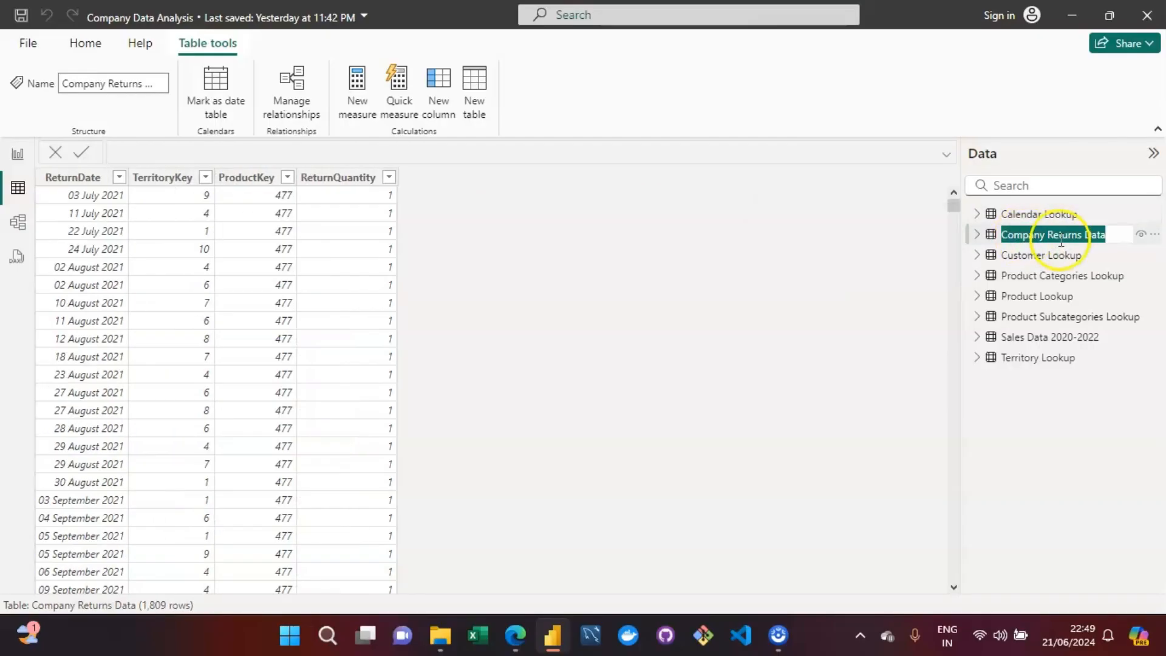
{"action": "left_click", "coordinate": [1052, 237]}
{"action": "key", "text": "BackSpace"}
{"action": "key", "text": "BackSpace"}
{"action": "key", "text": "BackSpace"}
{"action": "key", "text": "BackSpace"}
{"action": "key", "text": "BackSpace"}
{"action": "key", "text": "BackSpace"}
{"action": "key", "text": "BackSpace"}
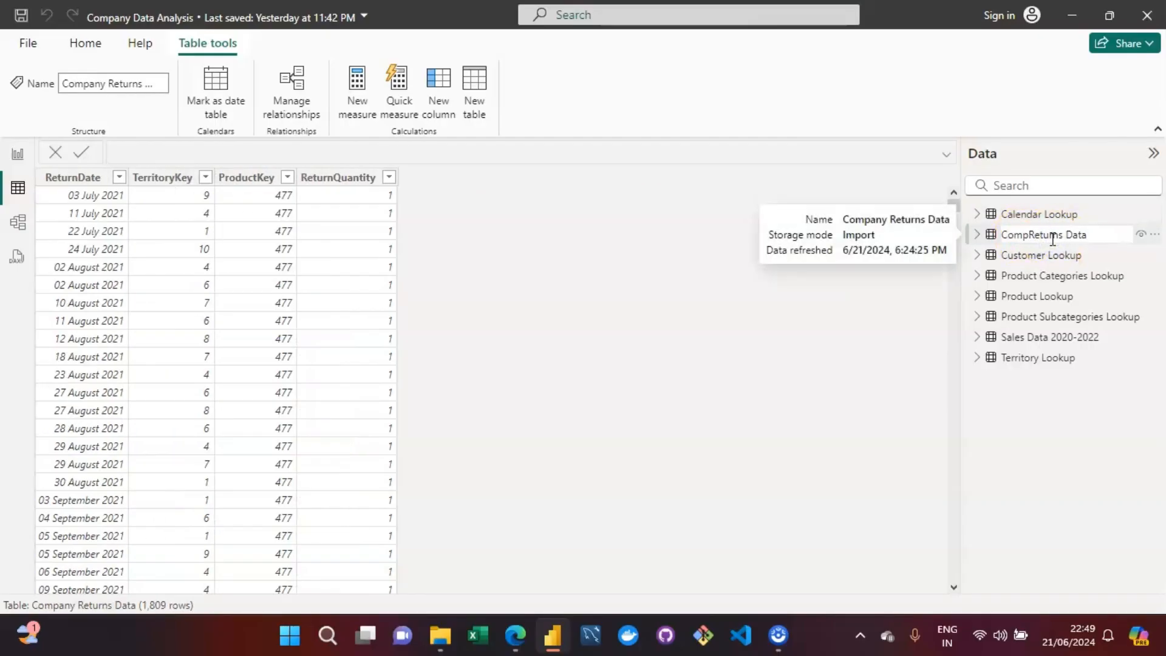
{"action": "key", "text": "BackSpace"}
{"action": "key", "text": "Return"}
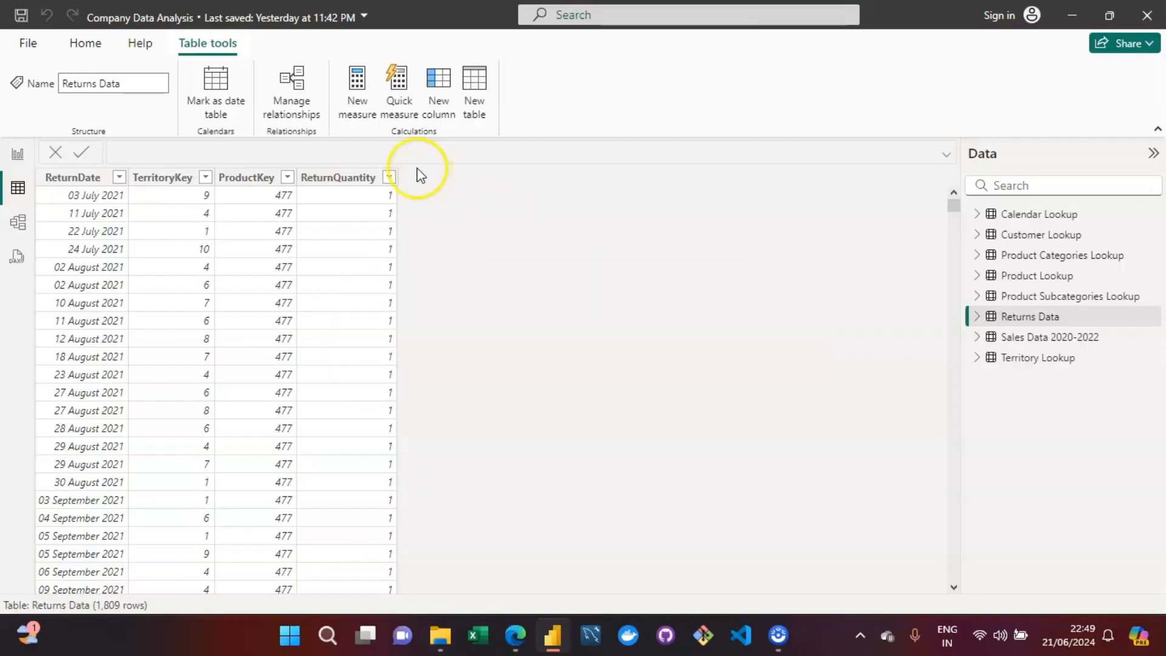
Hide the ProductKey and TerritoryKey columns of Returns Data from report view.
{"action": "left_click", "coordinate": [246, 177]}
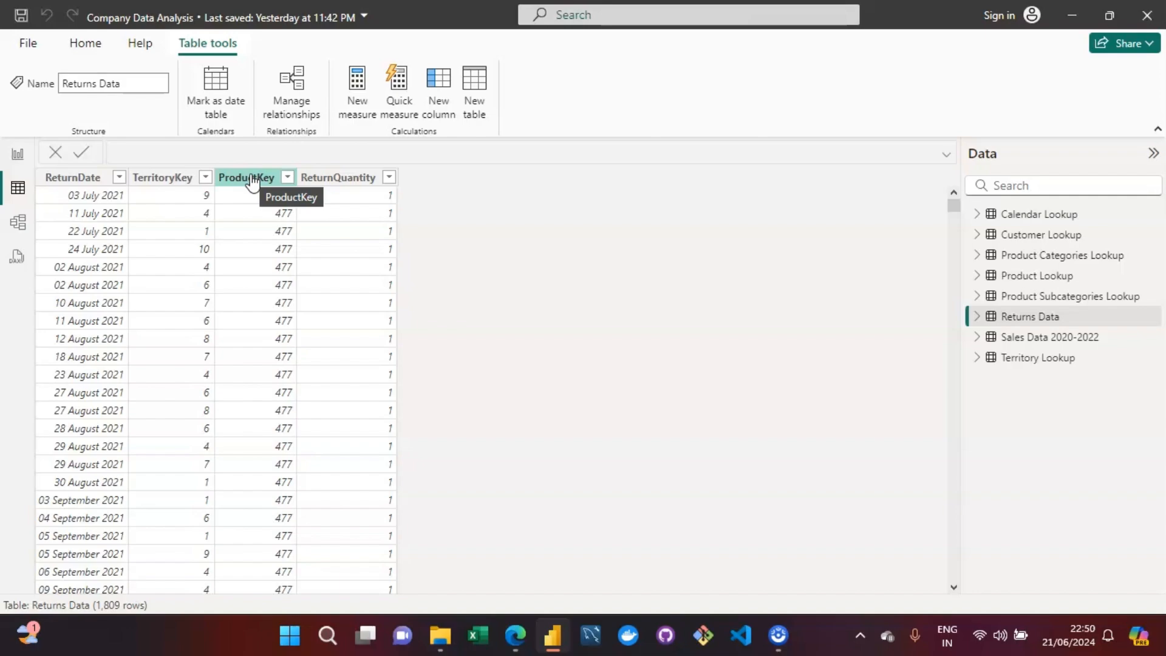
{"action": "left_click", "coordinate": [255, 177]}
{"action": "right_click", "coordinate": [260, 182]}
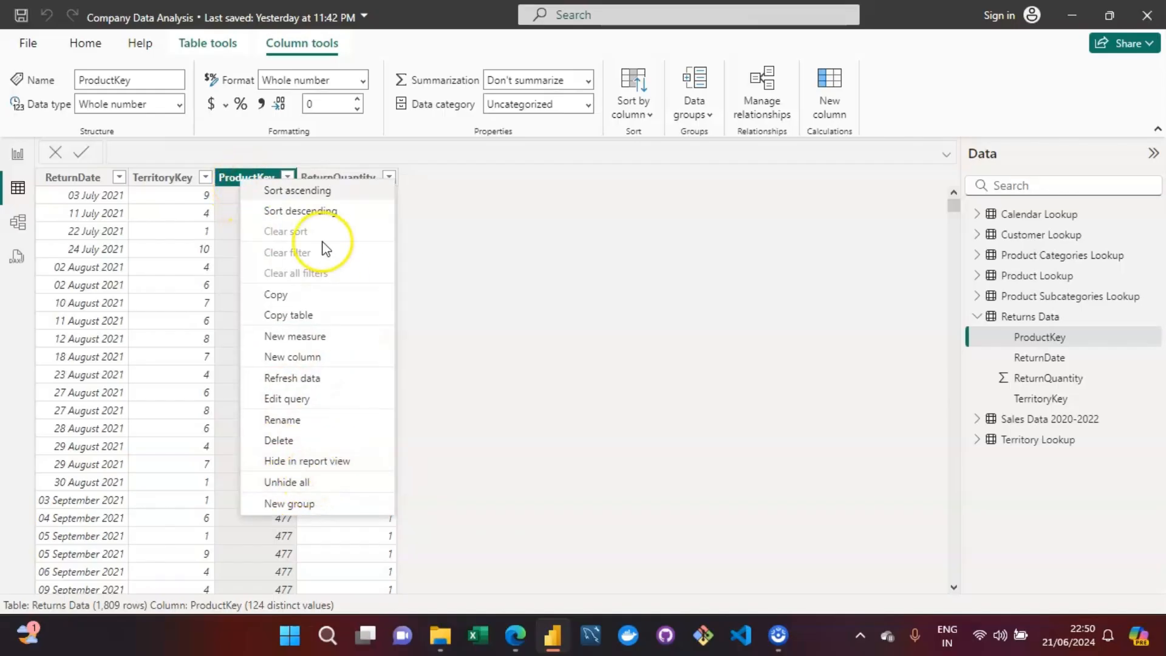
{"action": "left_click", "coordinate": [313, 463]}
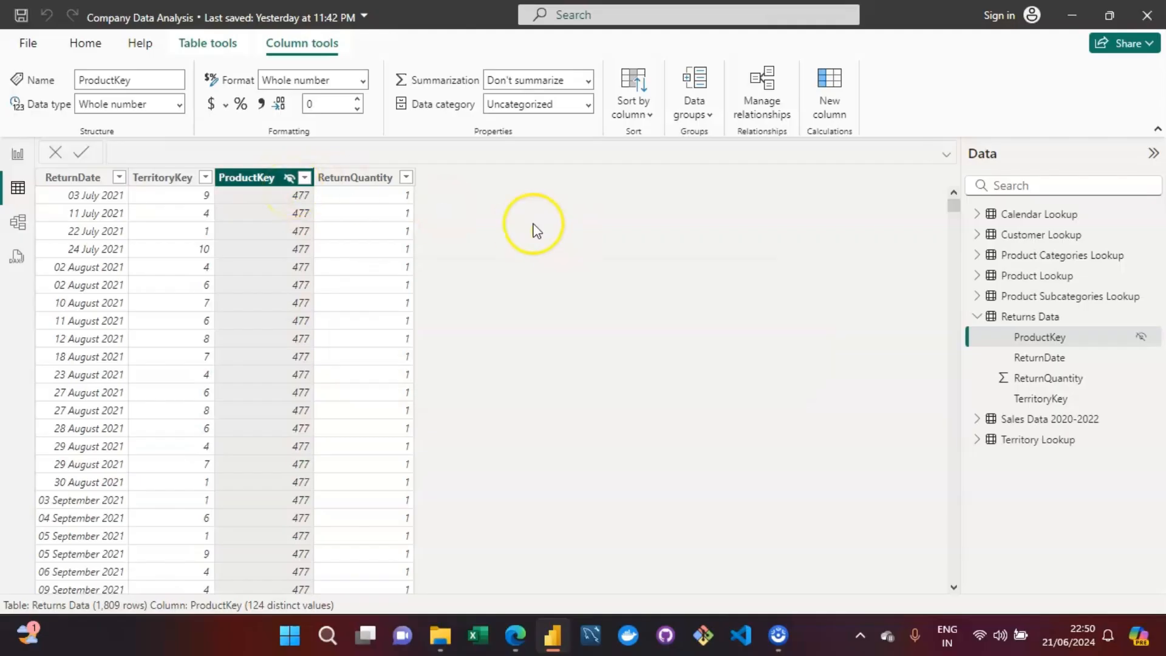
{"action": "right_click", "coordinate": [160, 178]}
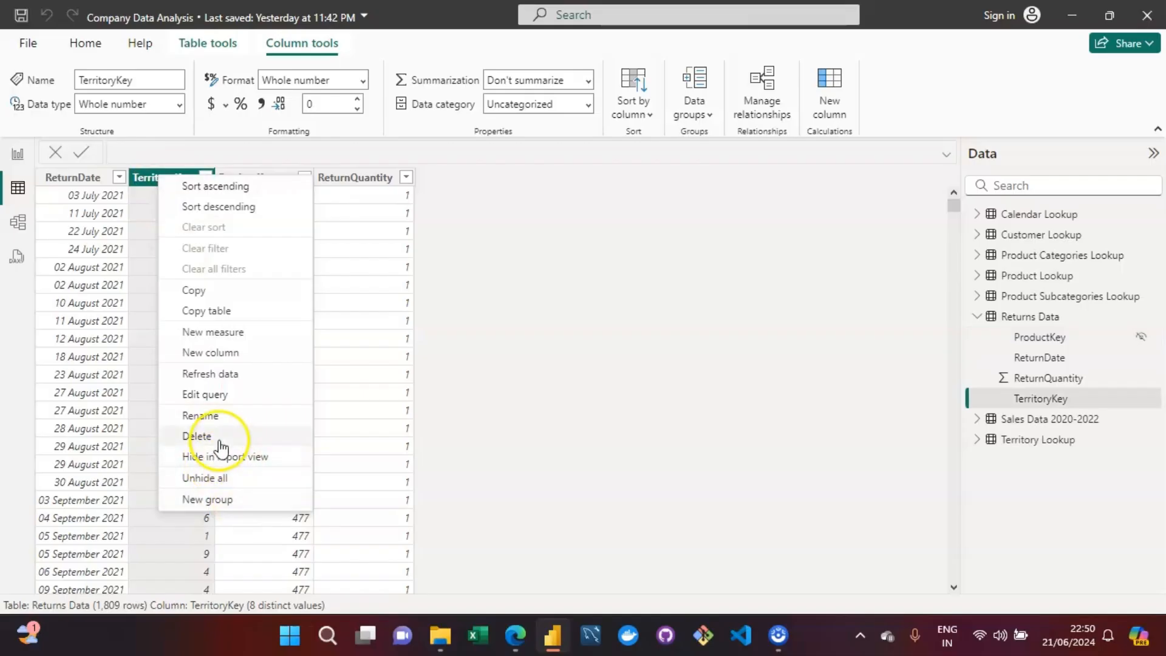
{"action": "left_click", "coordinate": [254, 457]}
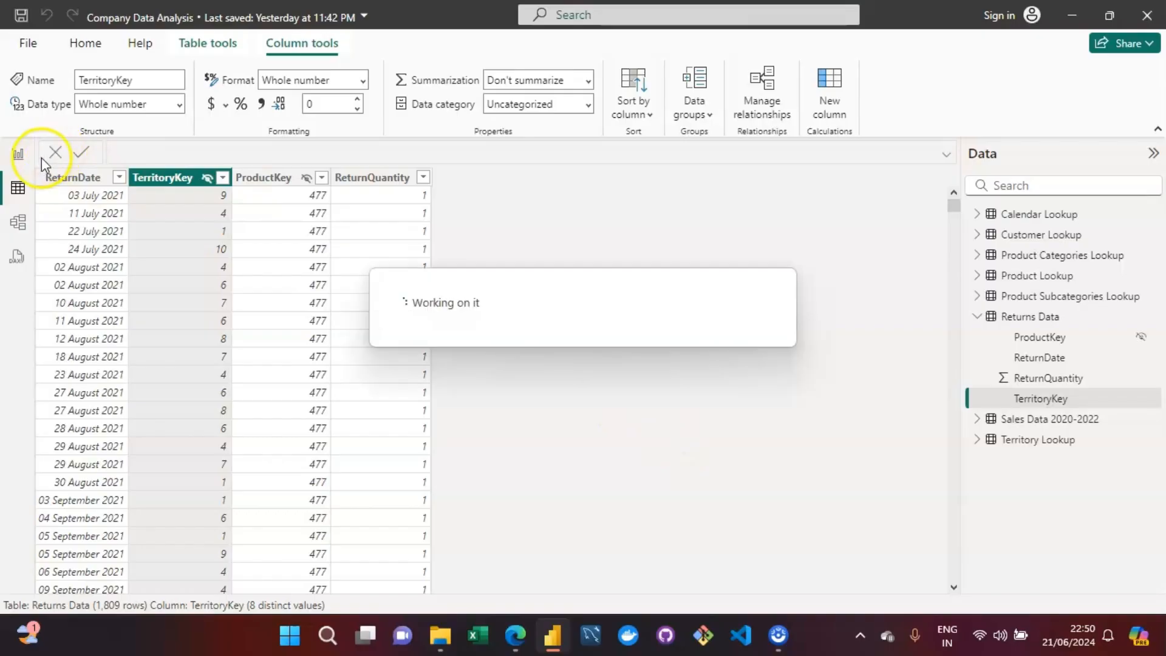
Return to the report and expand Sales Data 2020-2022 to check which of its fields are listed.
{"action": "left_click", "coordinate": [20, 159]}
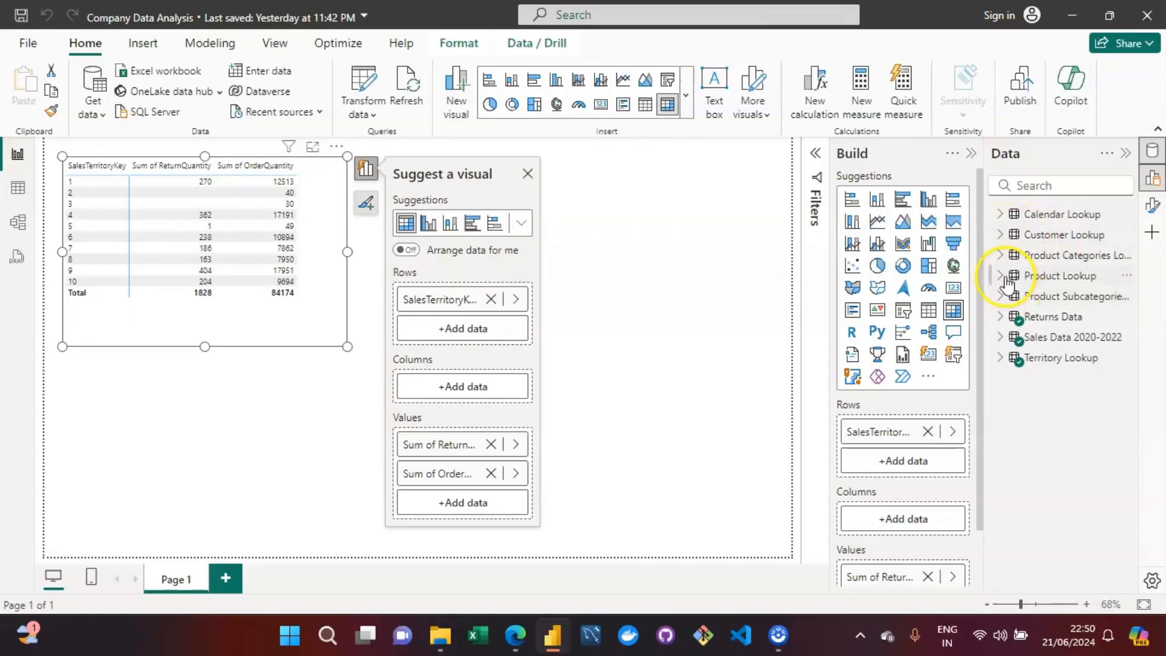
{"action": "left_click", "coordinate": [1001, 338]}
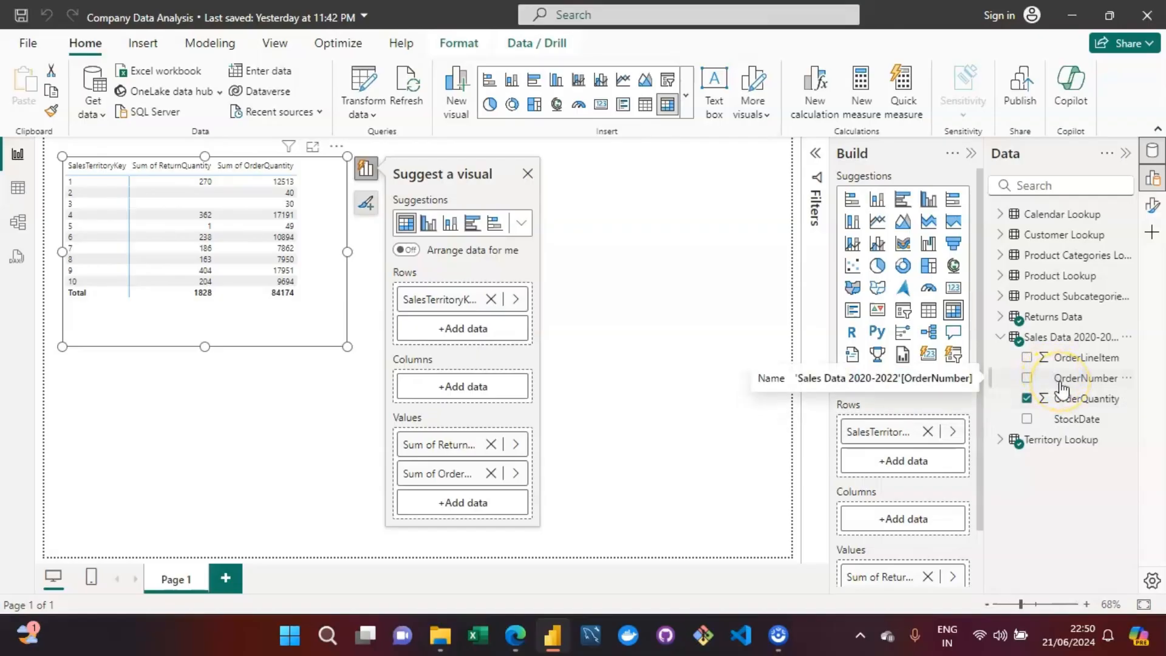
Check the fields listed under Returns Data and remove SalesTerritoryKey from the matrix rows on the report page.
{"action": "left_click", "coordinate": [1014, 320]}
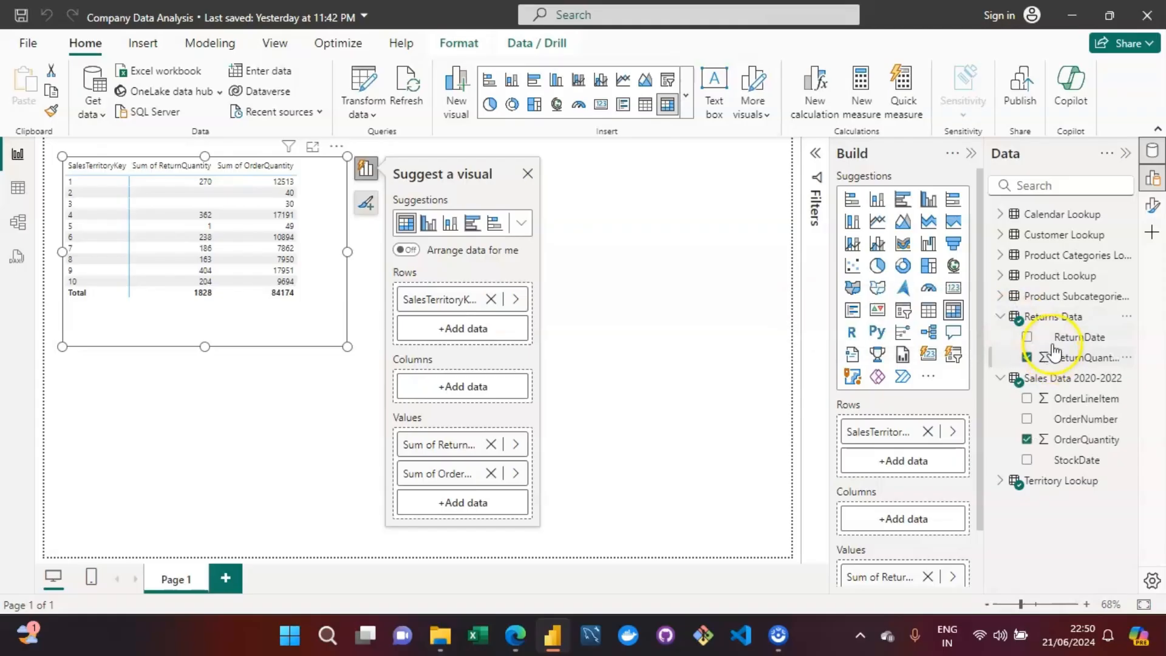
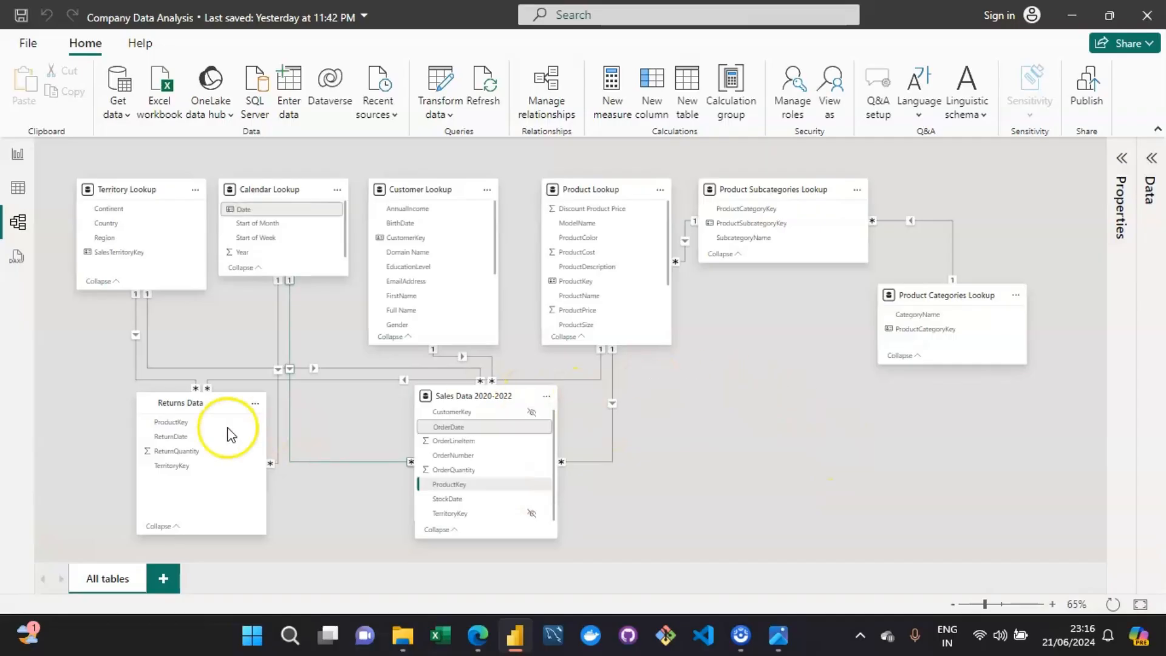
{"action": "left_click", "coordinate": [601, 461]}
{"action": "left_click", "coordinate": [726, 450]}
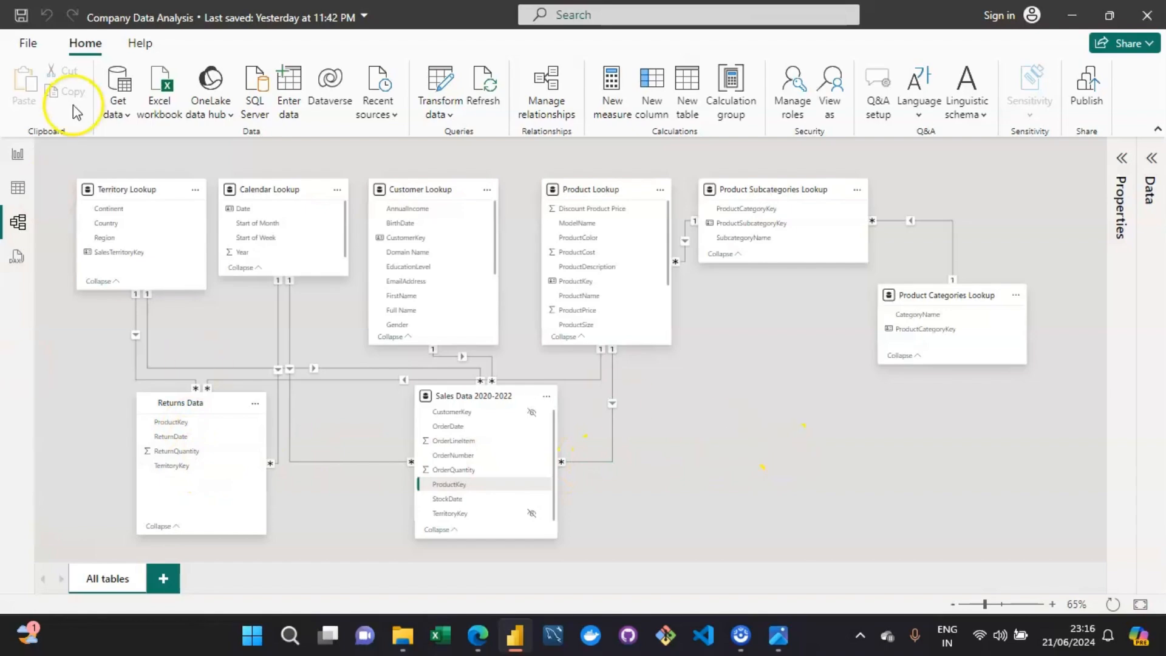
{"action": "left_click", "coordinate": [18, 156]}
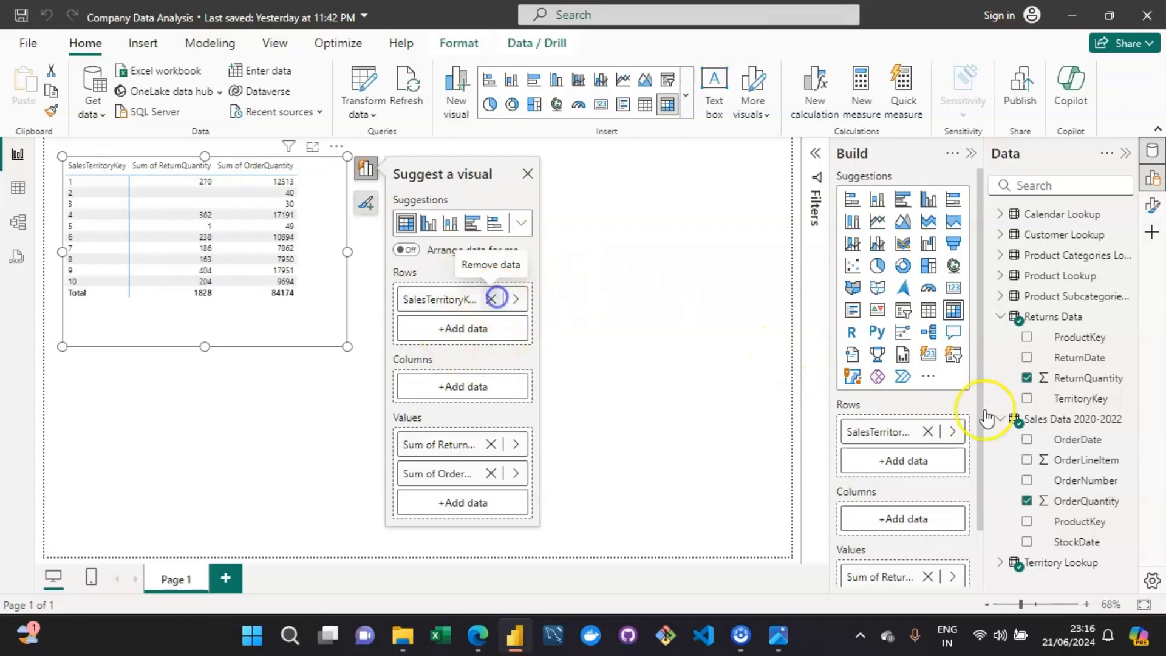
{"action": "left_click", "coordinate": [493, 299]}
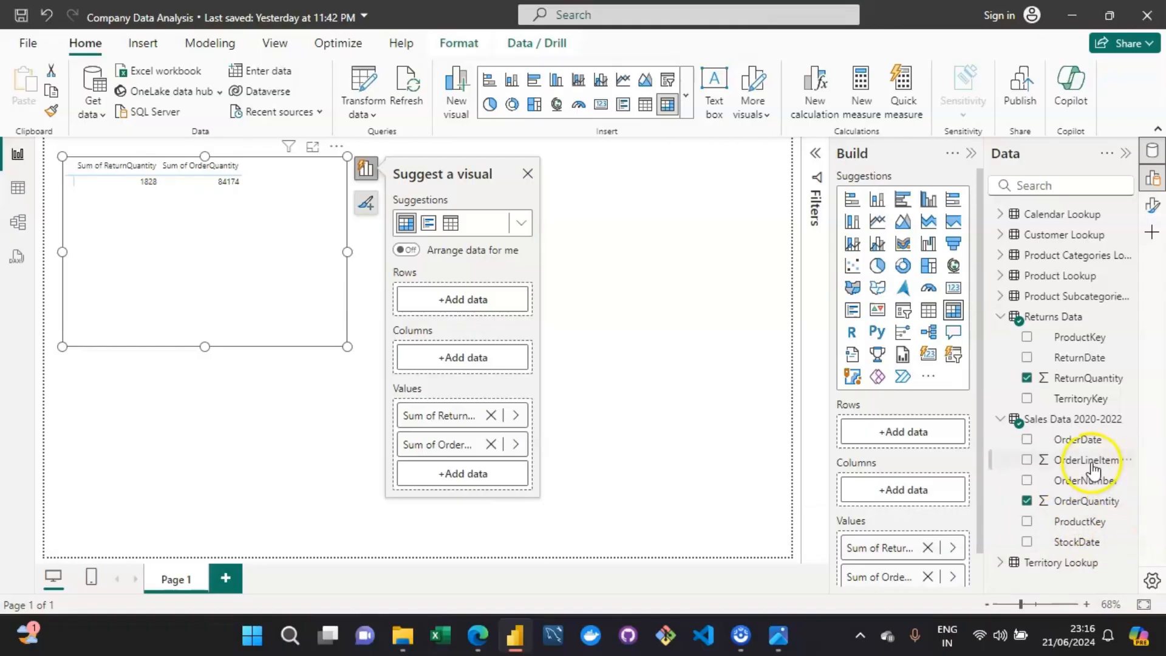
{"action": "left_click", "coordinate": [1000, 420]}
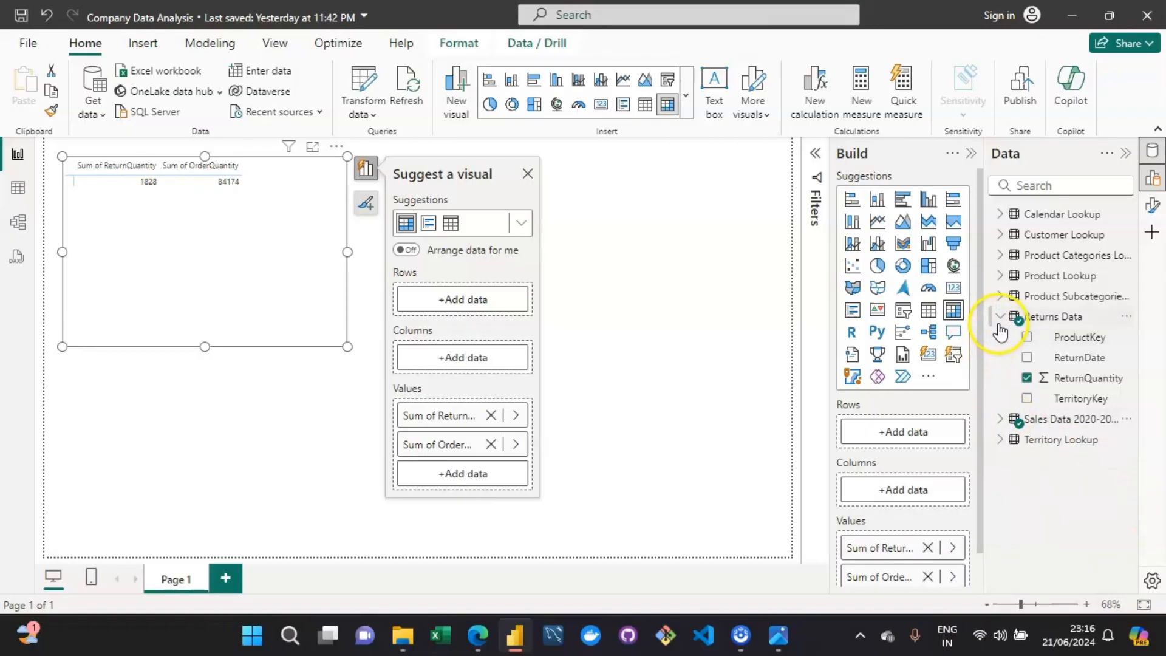
{"action": "left_click", "coordinate": [1000, 318]}
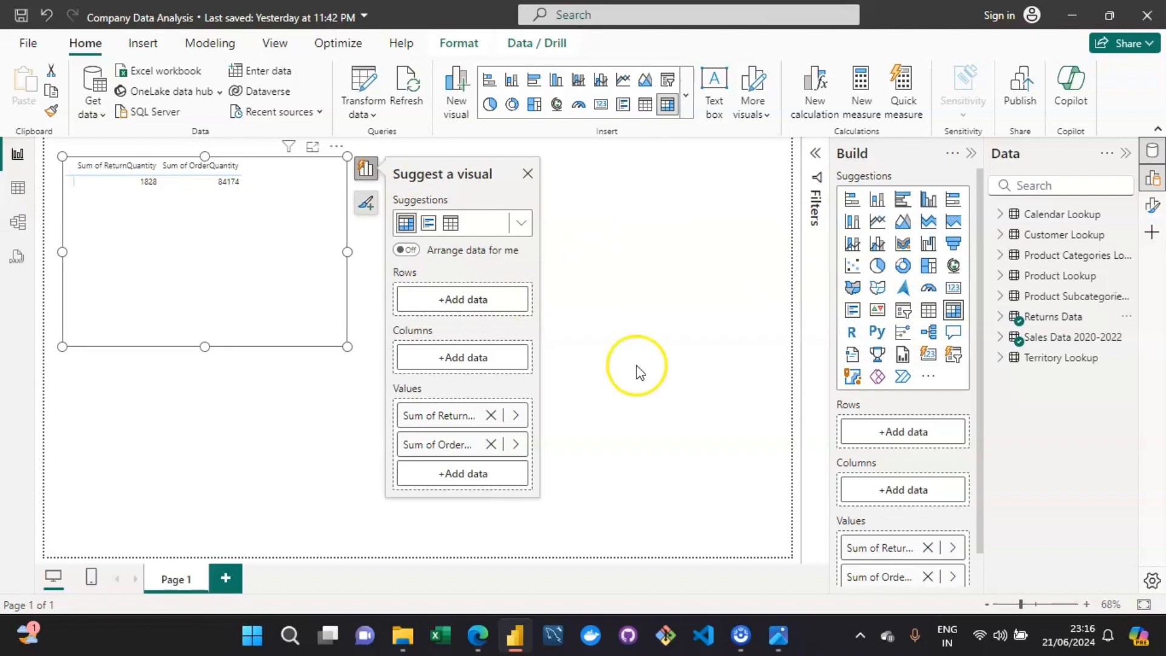
Consult the Filter Flow assignment image, add ProductKey from Product Lookup as the matrix rows, and inspect the row for product 338.
{"action": "mouse_move", "coordinate": [780, 635]}
{"action": "left_click", "coordinate": [774, 578]}
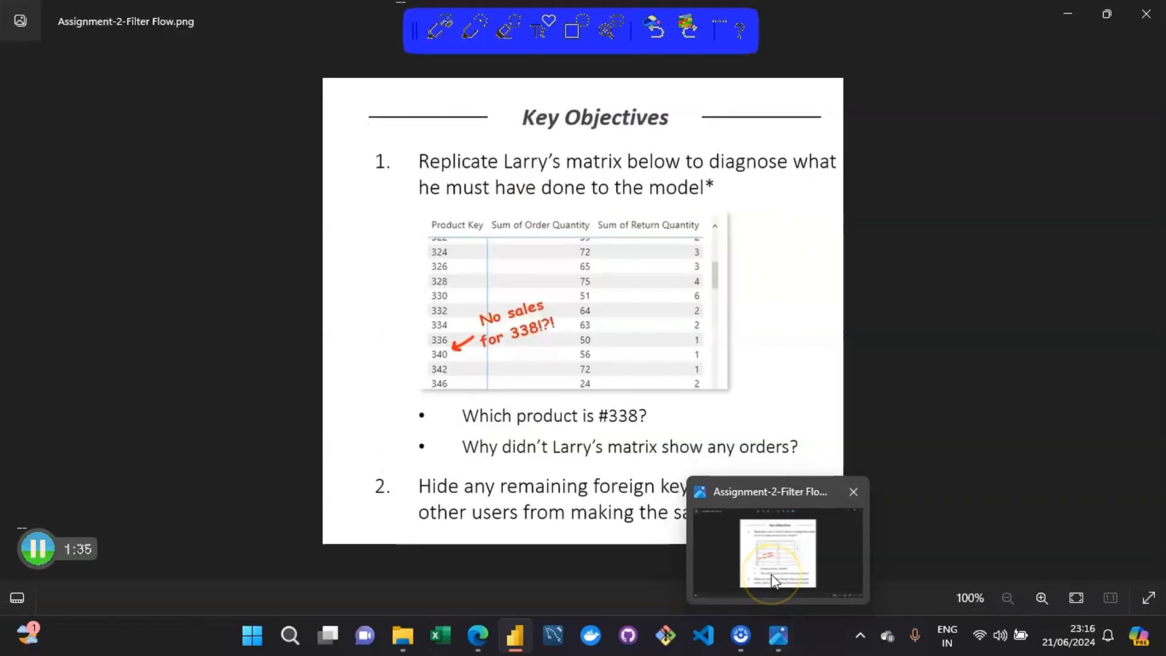
{"action": "left_click", "coordinate": [774, 578]}
{"action": "left_click", "coordinate": [452, 298]}
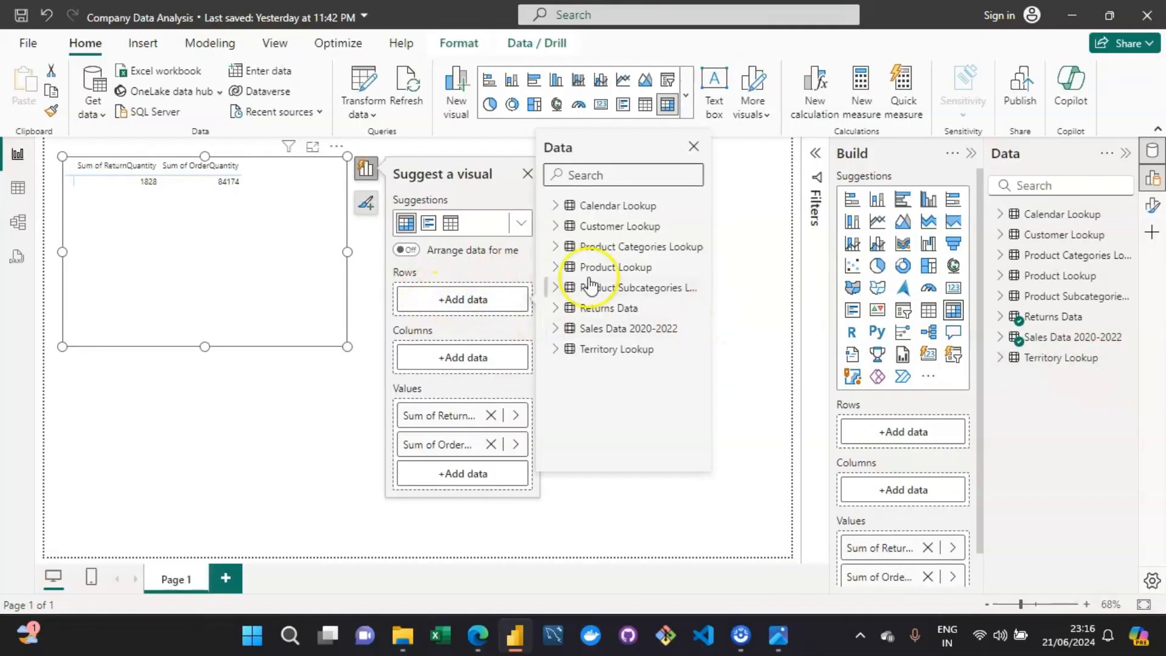
{"action": "left_click", "coordinate": [555, 268]}
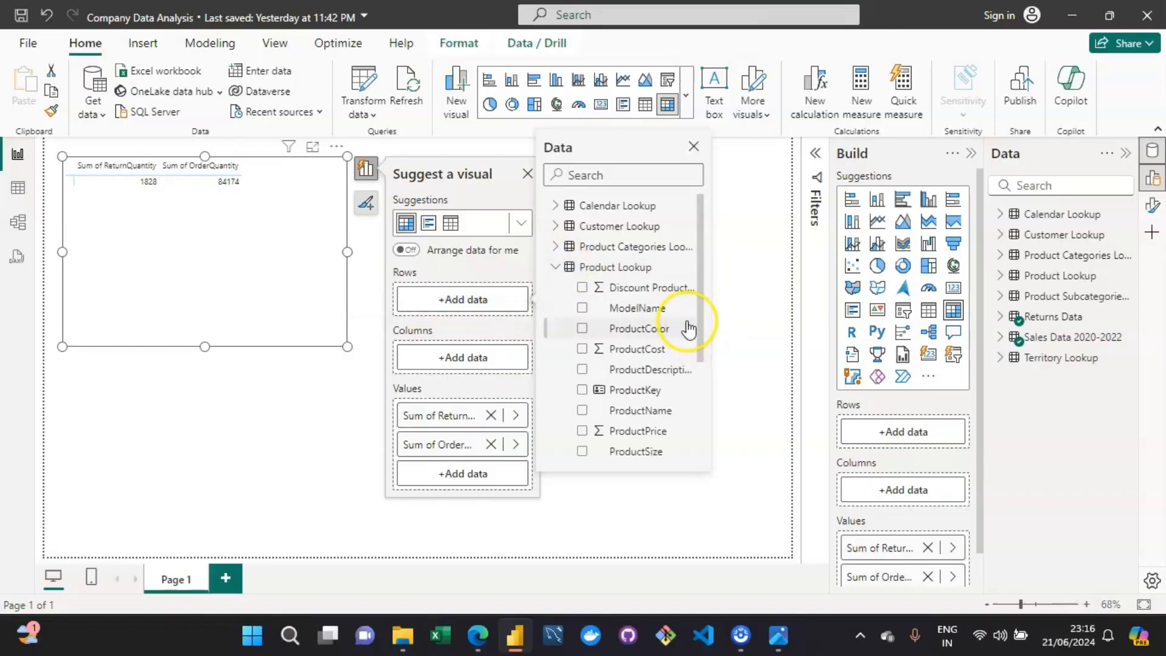
{"action": "left_click", "coordinate": [583, 390]}
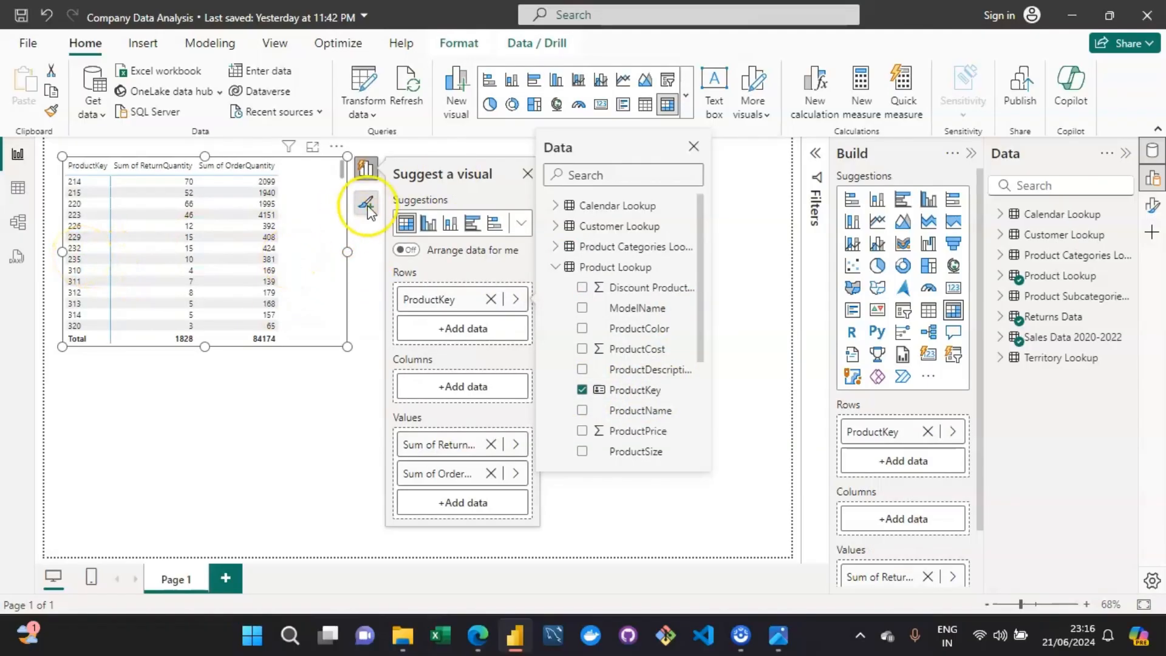
{"action": "left_click", "coordinate": [343, 179]}
{"action": "left_click", "coordinate": [343, 181]}
{"action": "left_click_drag", "start_coordinate": [343, 181], "coordinate": [342, 191]}
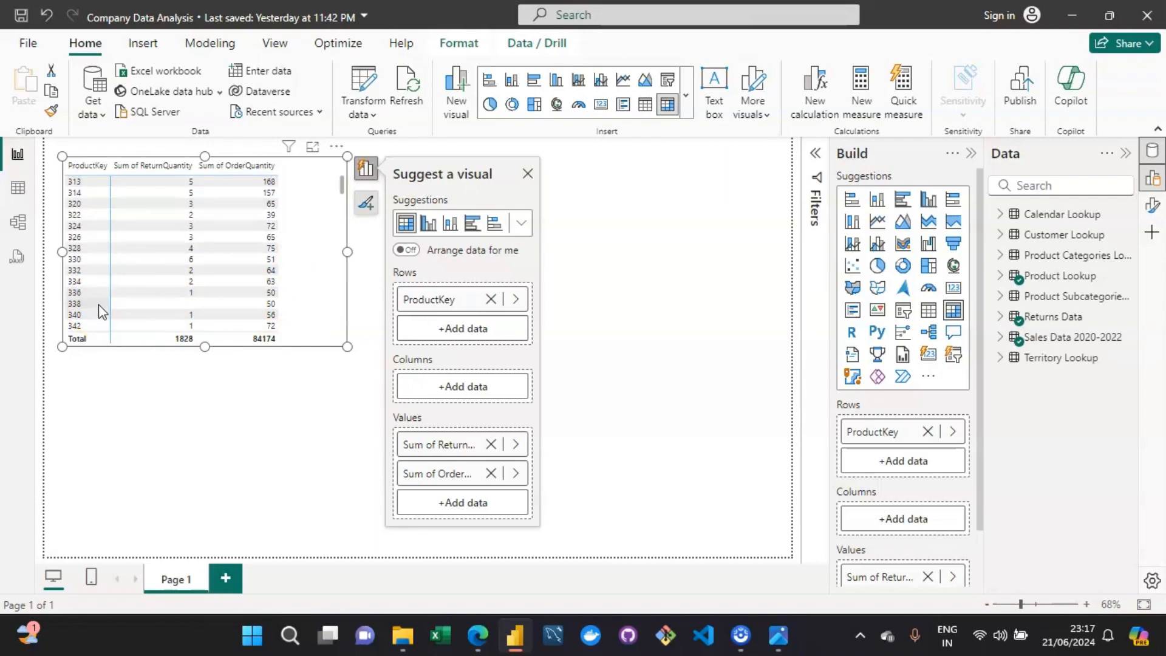
{"action": "left_click", "coordinate": [184, 298]}
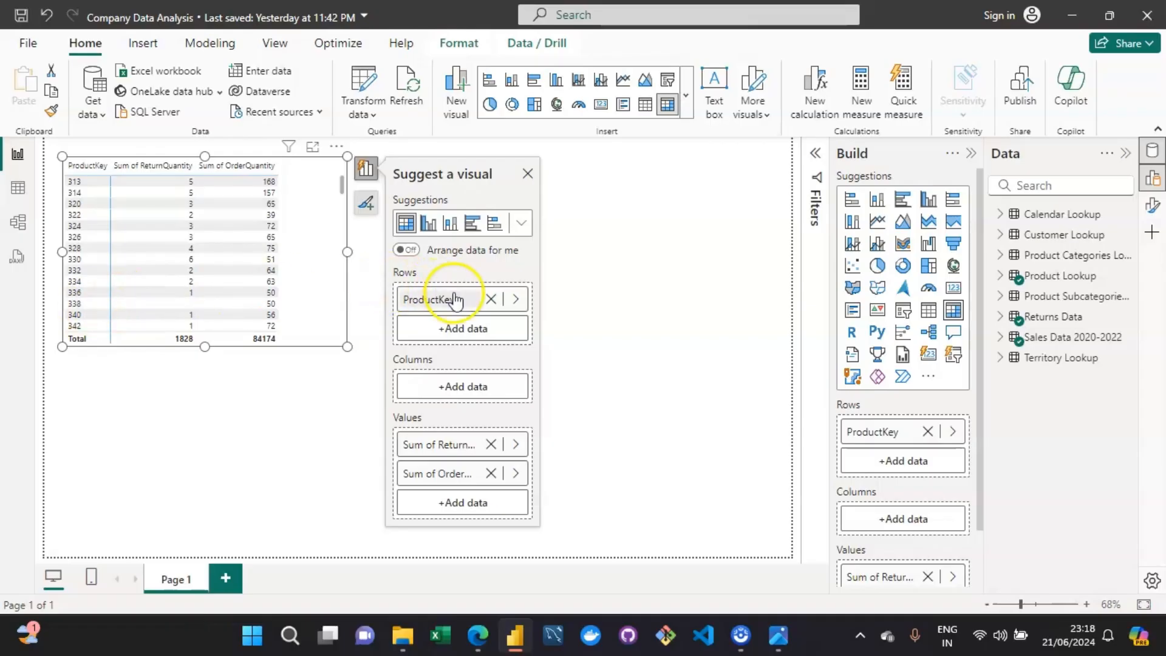
Replace the matrix's row field with ProductKey from the Returns Data table.
{"action": "left_click", "coordinate": [491, 300]}
{"action": "left_click", "coordinate": [435, 301]}
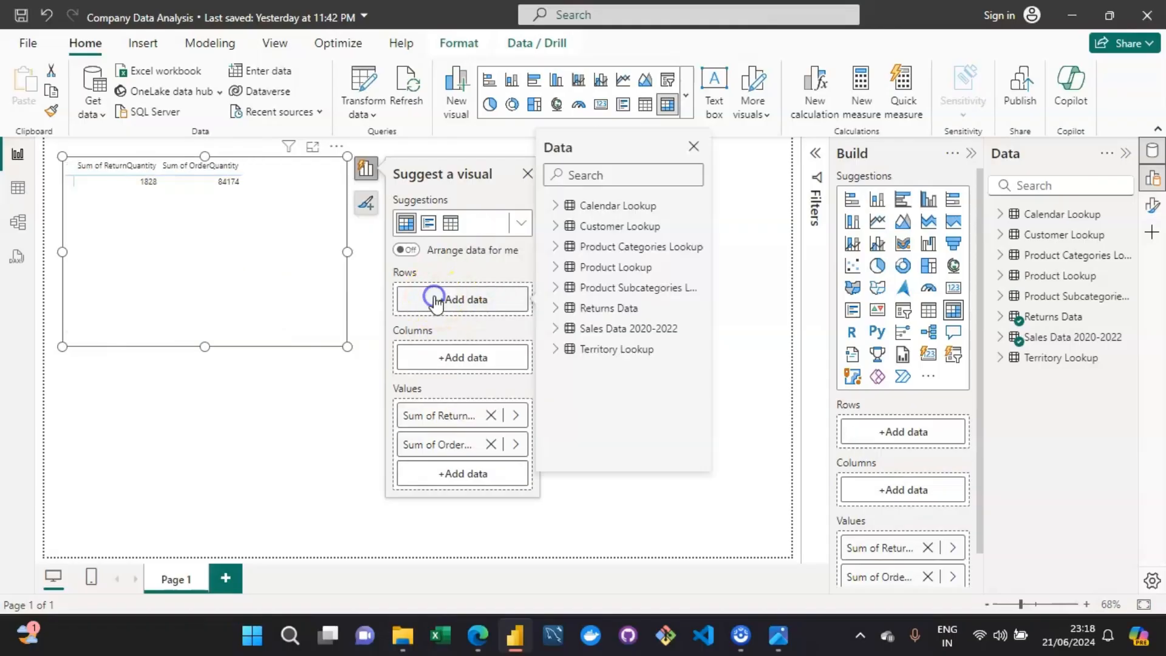
{"action": "left_click", "coordinate": [555, 308]}
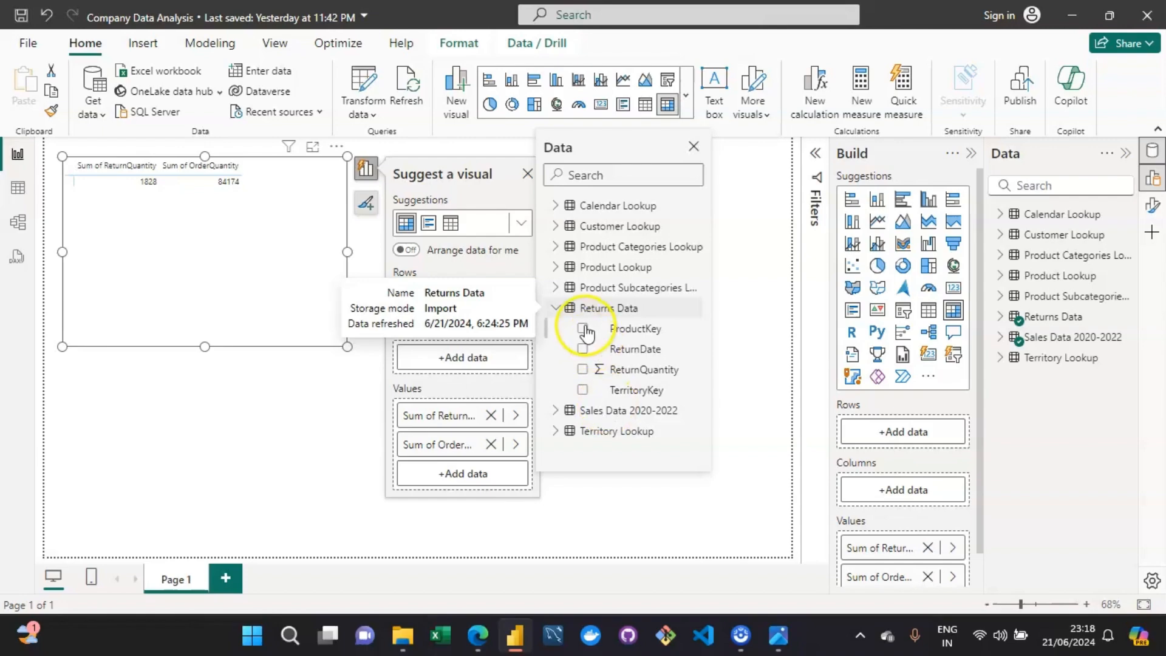
{"action": "left_click", "coordinate": [583, 330]}
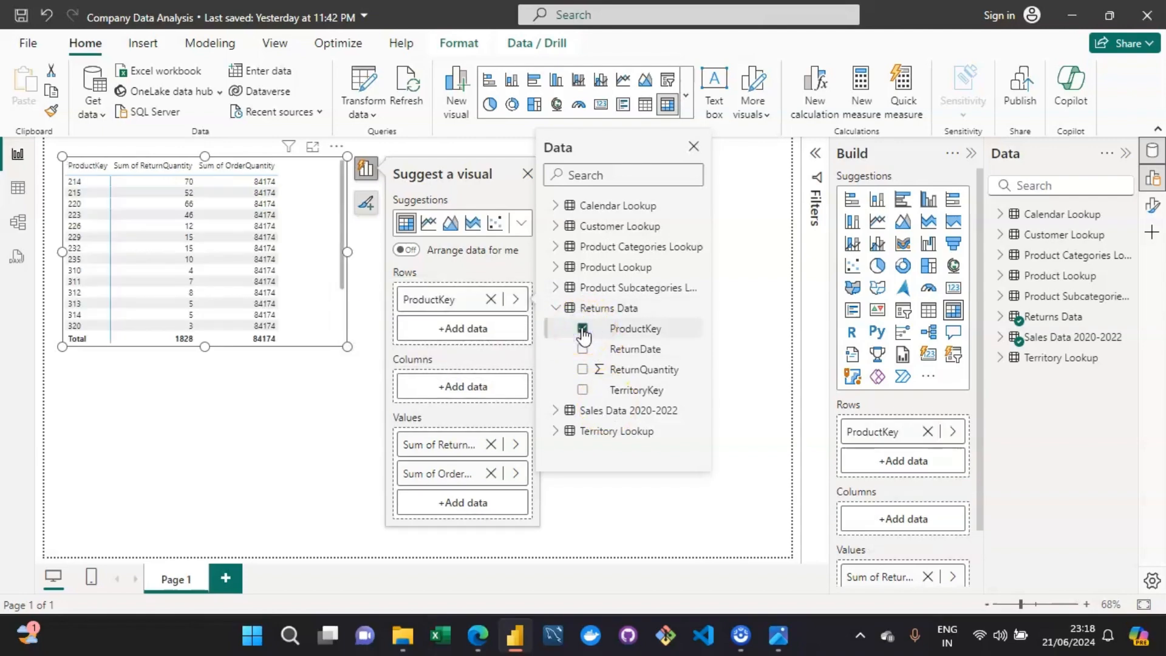
Examine the matrix rows around product key 338 and compare them with the matrix in the assignment image.
{"action": "left_click", "coordinate": [344, 182]}
{"action": "scroll", "coordinate": [343, 190], "scroll_direction": "down", "scroll_amount": 5}
{"action": "scroll", "coordinate": [343, 189], "scroll_direction": "down", "scroll_amount": 4}
{"action": "scroll", "coordinate": [340, 186], "scroll_direction": "up", "scroll_amount": 2}
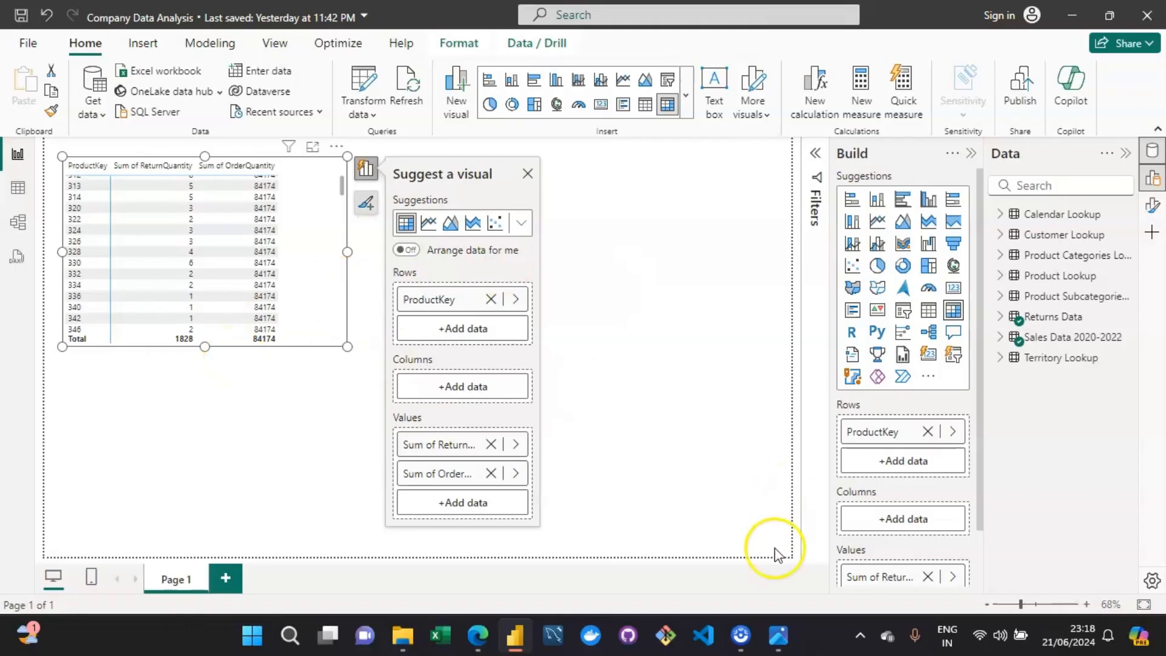
{"action": "mouse_move", "coordinate": [780, 645]}
{"action": "left_click", "coordinate": [799, 558]}
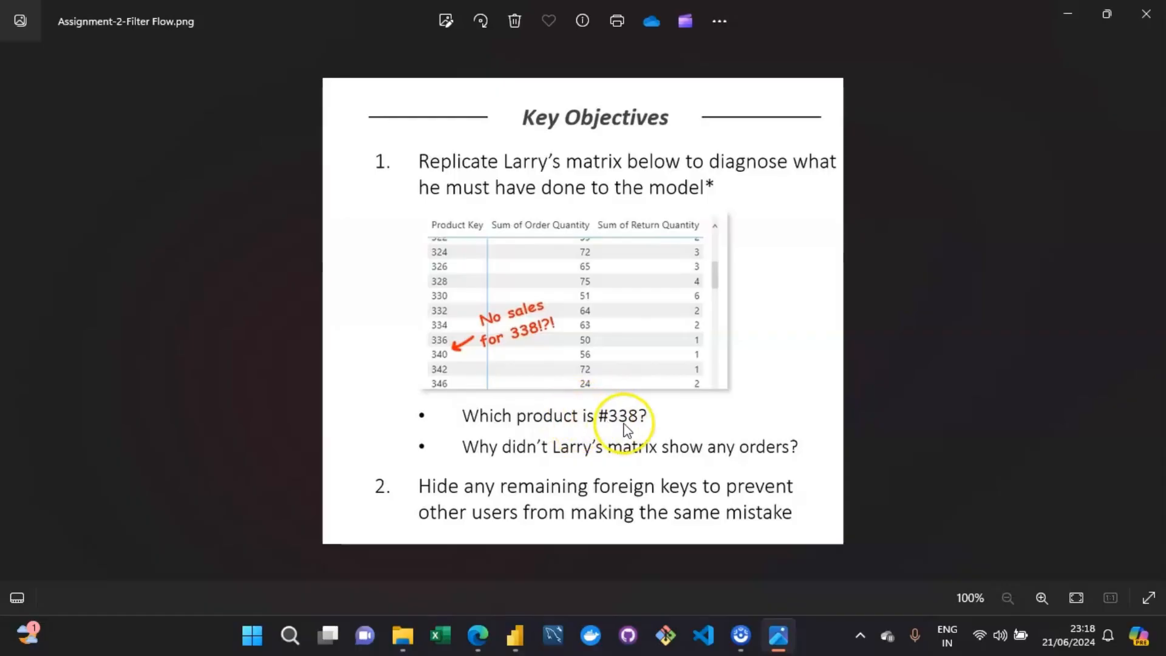
{"action": "left_click", "coordinate": [780, 643]}
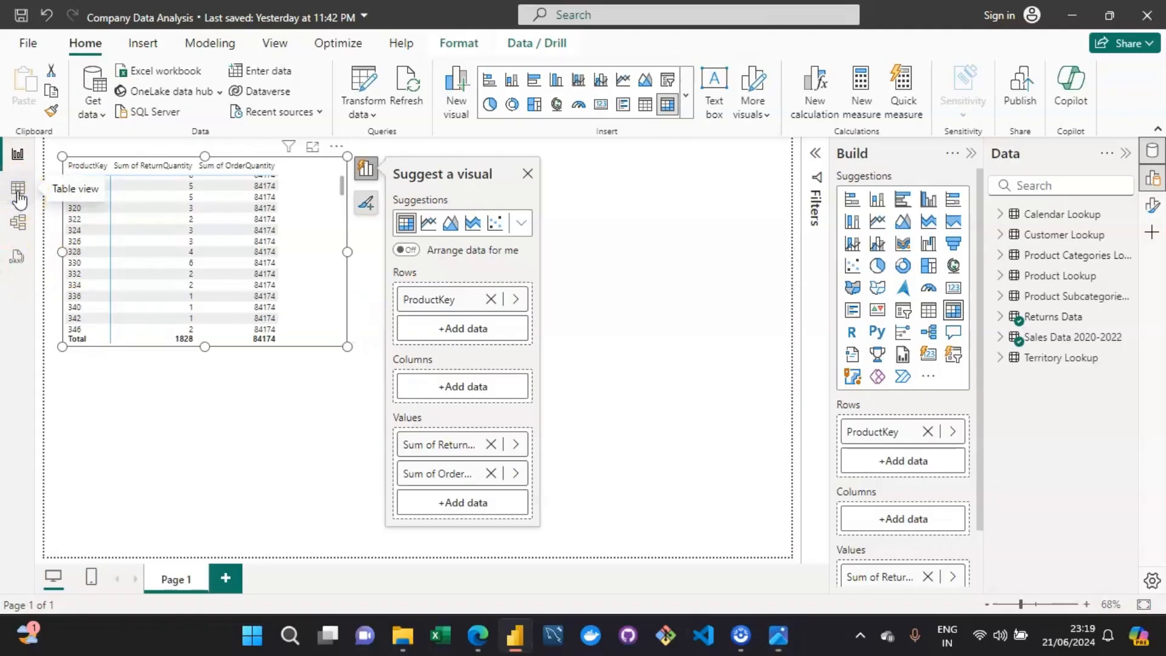
Show Product Lookup in the table view and look up the name of the product with key 338.
{"action": "left_click", "coordinate": [19, 198]}
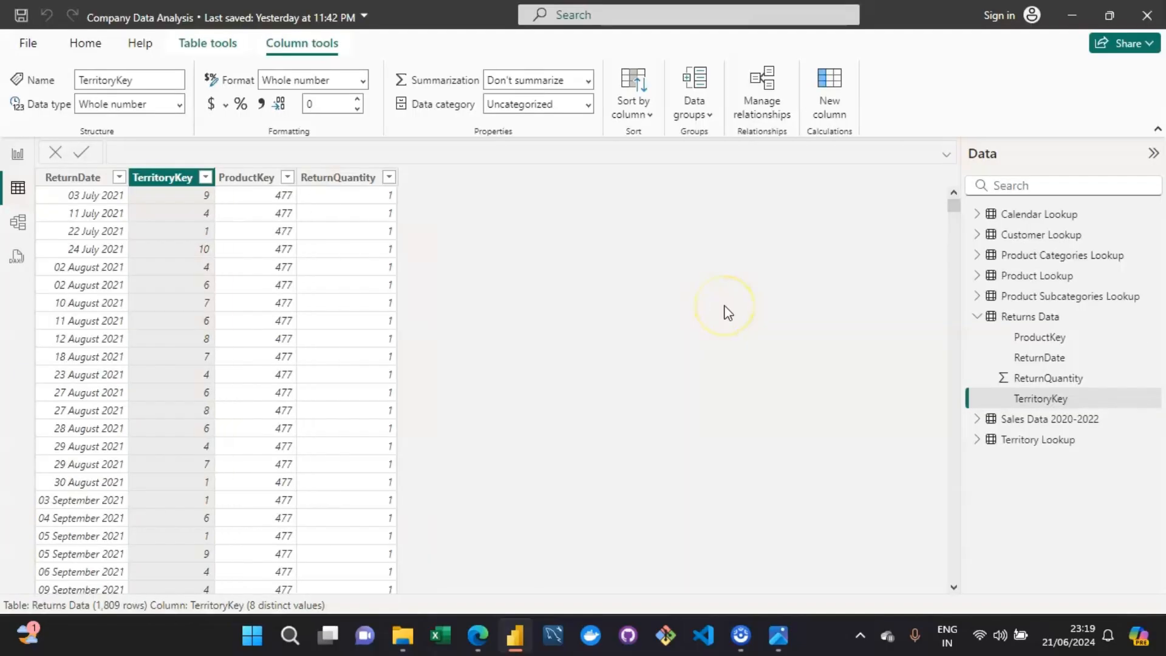
{"action": "left_click", "coordinate": [976, 317]}
{"action": "left_click", "coordinate": [1040, 277]}
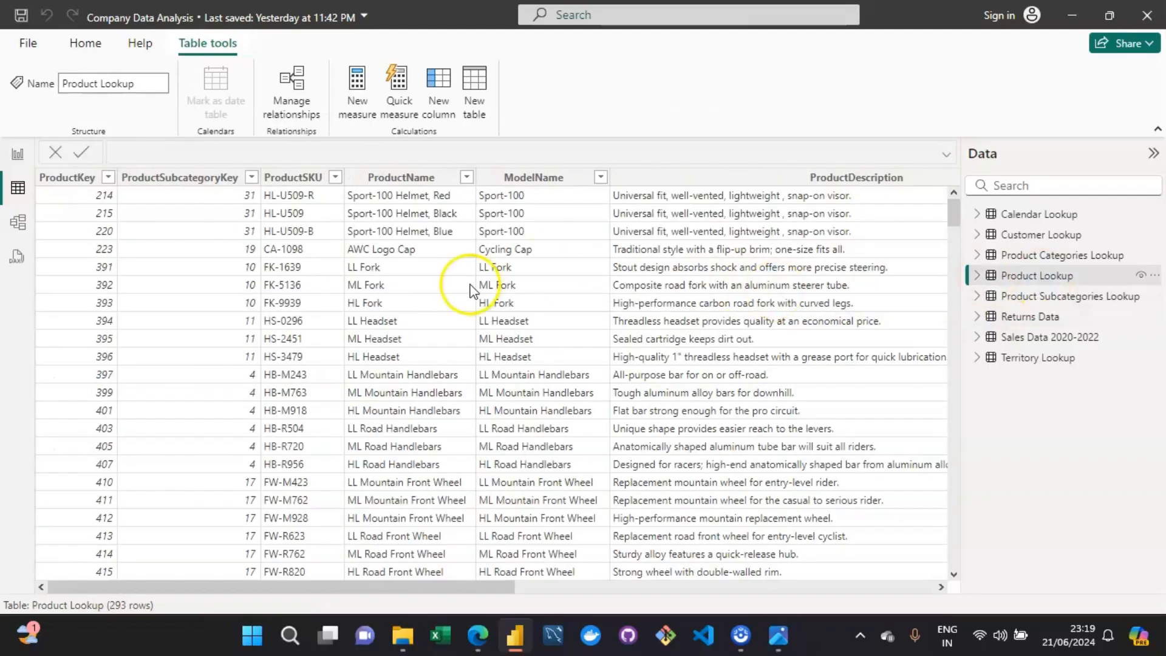
{"action": "left_click", "coordinate": [952, 215]}
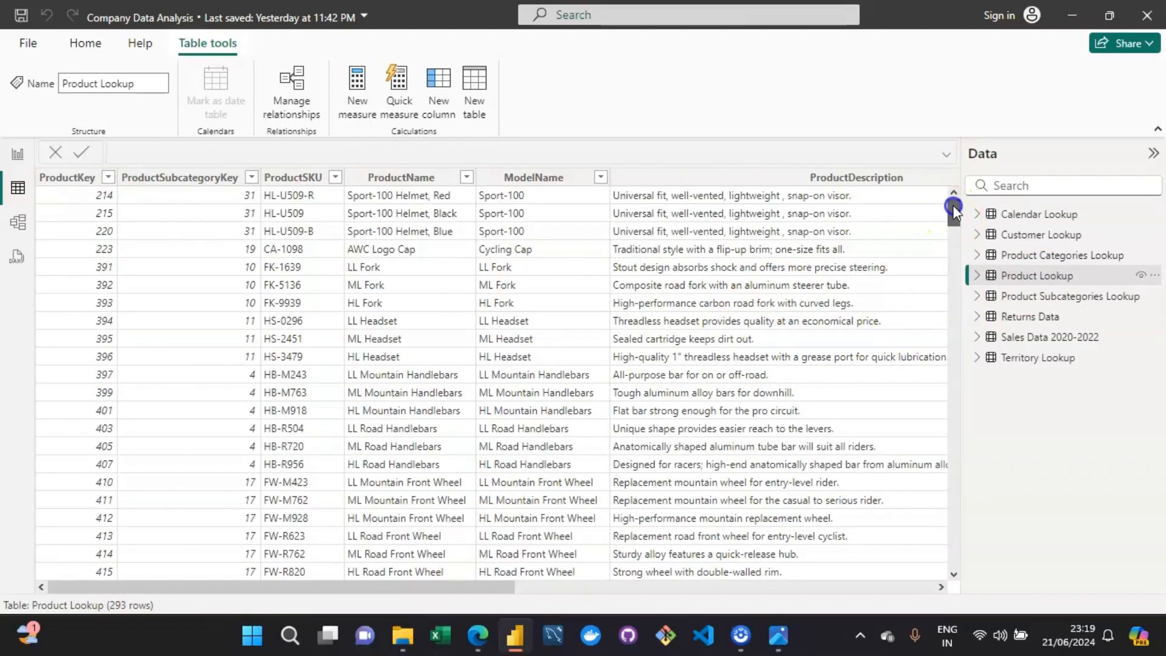
{"action": "left_click_drag", "start_coordinate": [953, 200], "coordinate": [952, 219]}
{"action": "left_click_drag", "start_coordinate": [952, 240], "coordinate": [946, 435]}
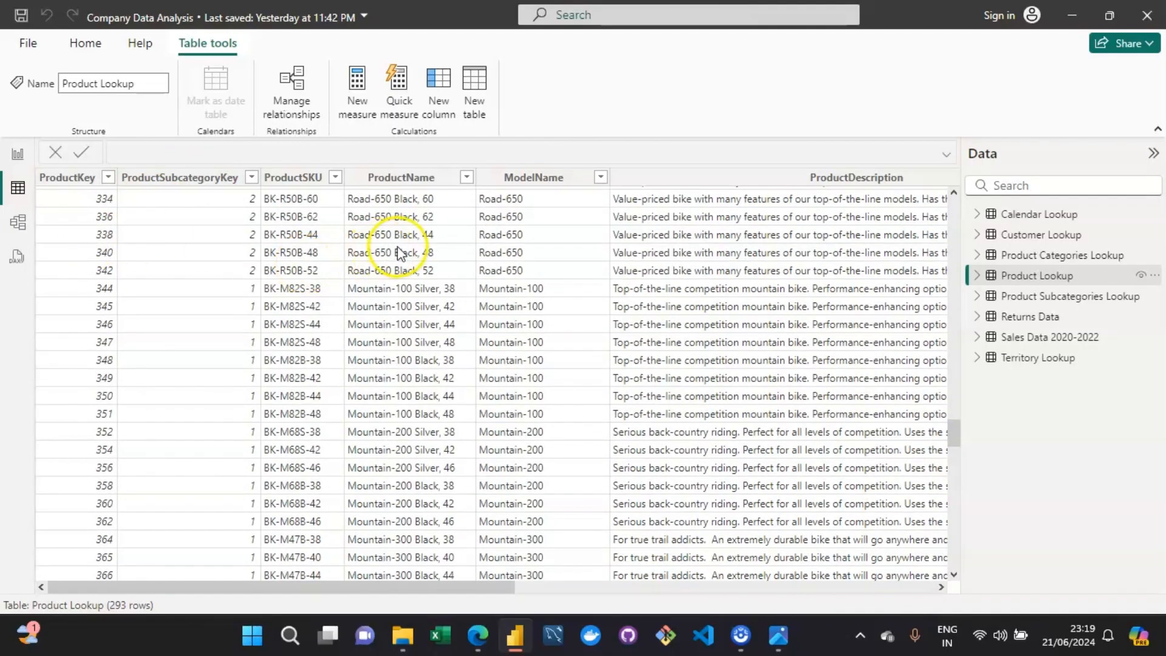
{"action": "left_click", "coordinate": [414, 243]}
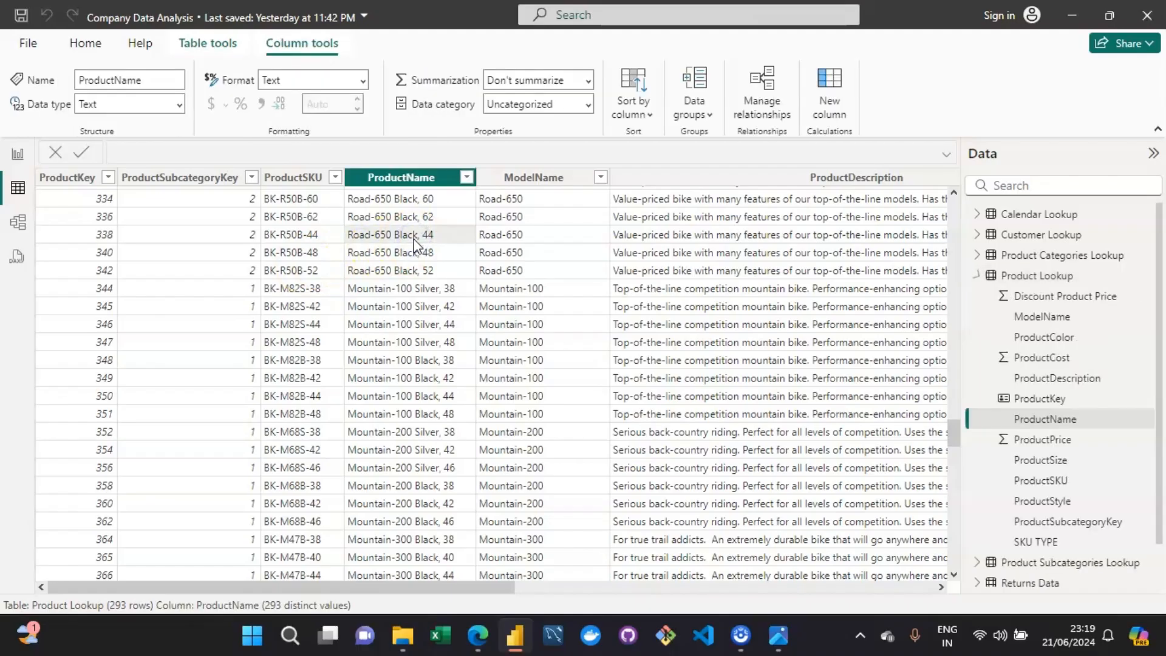
Look through the description, colour and model columns of Product Lookup for the product, ending back at the ProductKey column.
{"action": "left_click", "coordinate": [629, 241]}
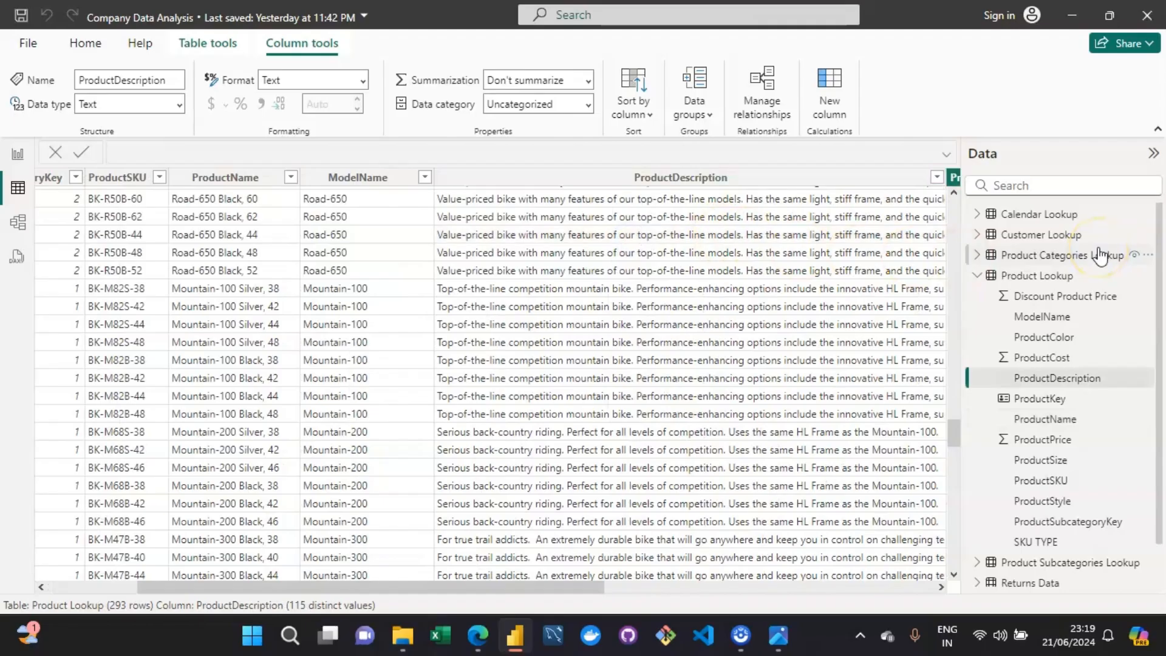
{"action": "left_click", "coordinate": [1044, 337]}
{"action": "left_click", "coordinate": [406, 251]}
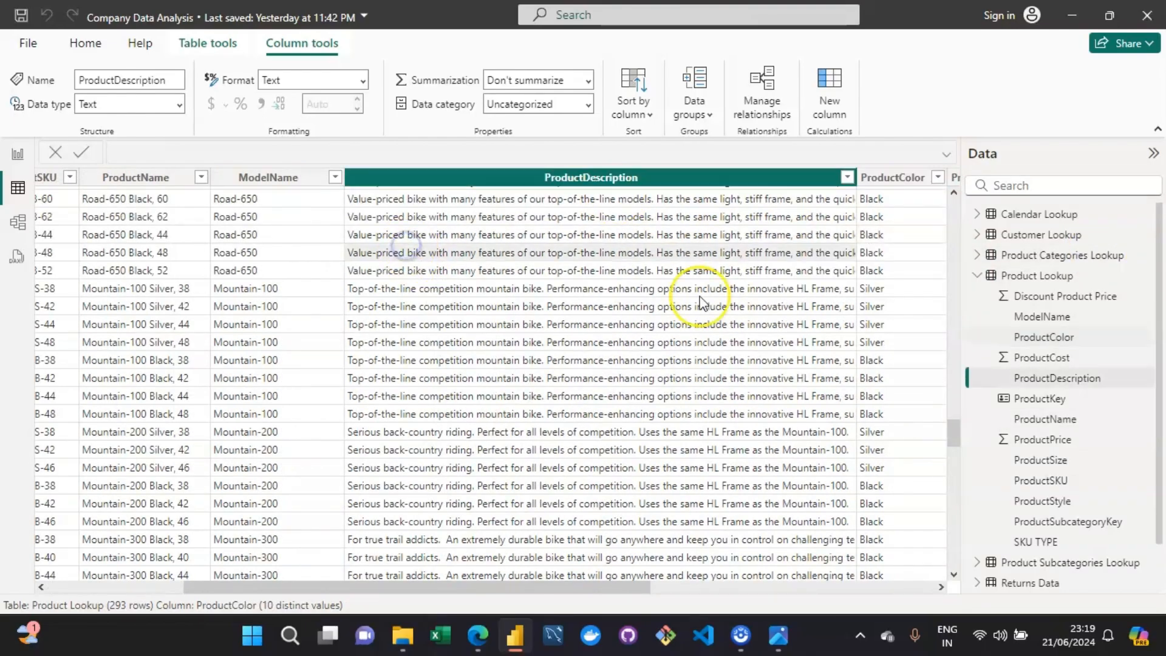
{"action": "key", "text": "Left"}
{"action": "key", "text": "Left"}
{"action": "key", "text": "Left"}
{"action": "key", "text": "Left"}
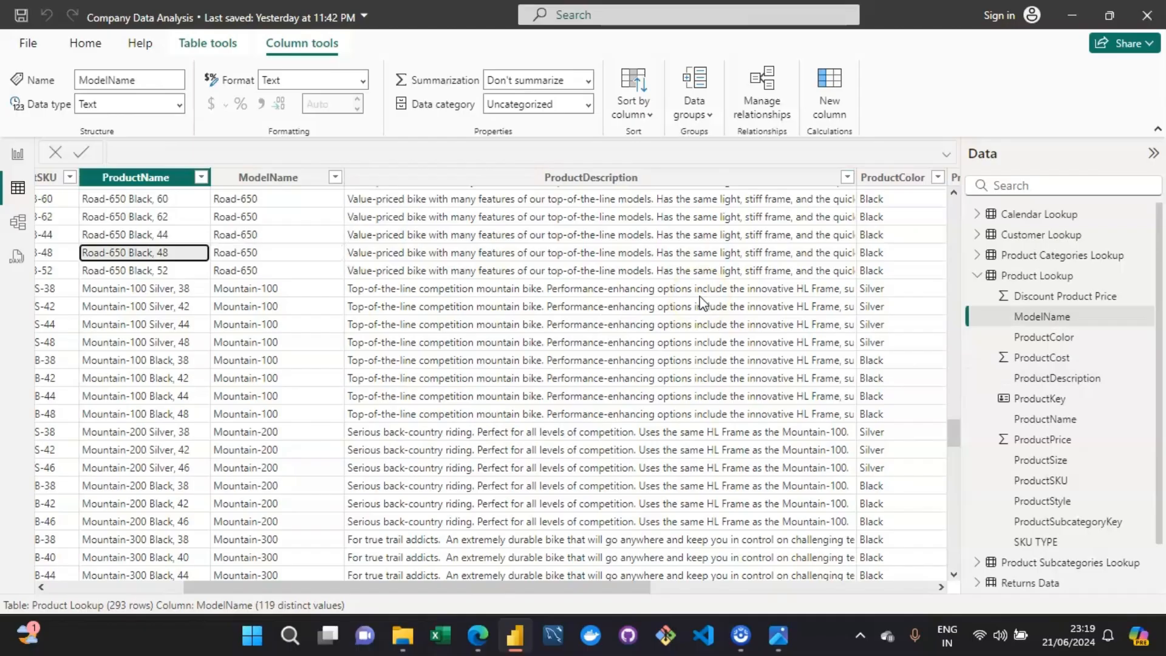
{"action": "key", "text": "Left"}
{"action": "key", "text": "Left"}
{"action": "key", "text": "Left"}
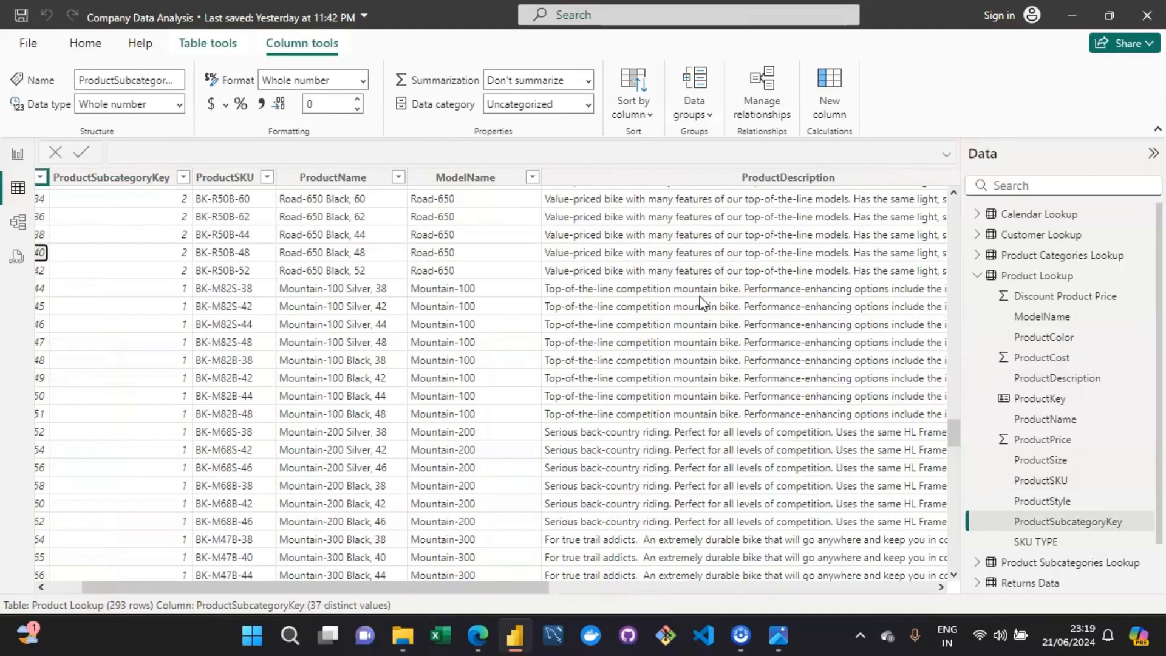
{"action": "key", "text": "Right"}
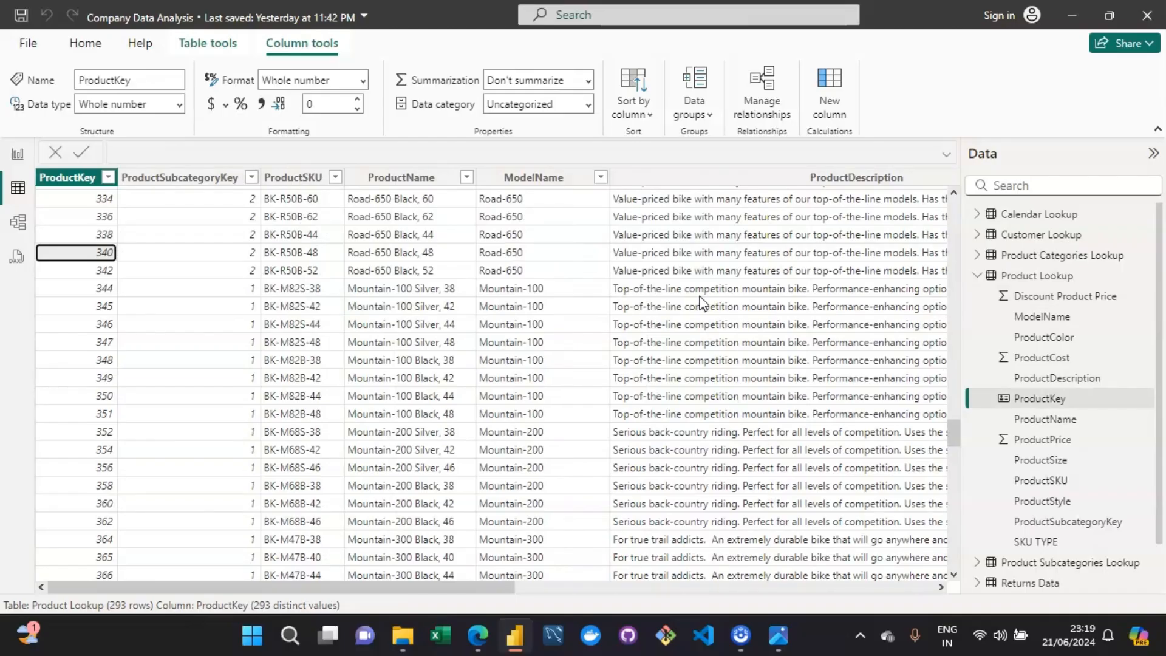
Hide the ProductKey field of Returns Data from report view in the model view and recheck the assignment's objectives.
{"action": "mouse_move", "coordinate": [780, 633]}
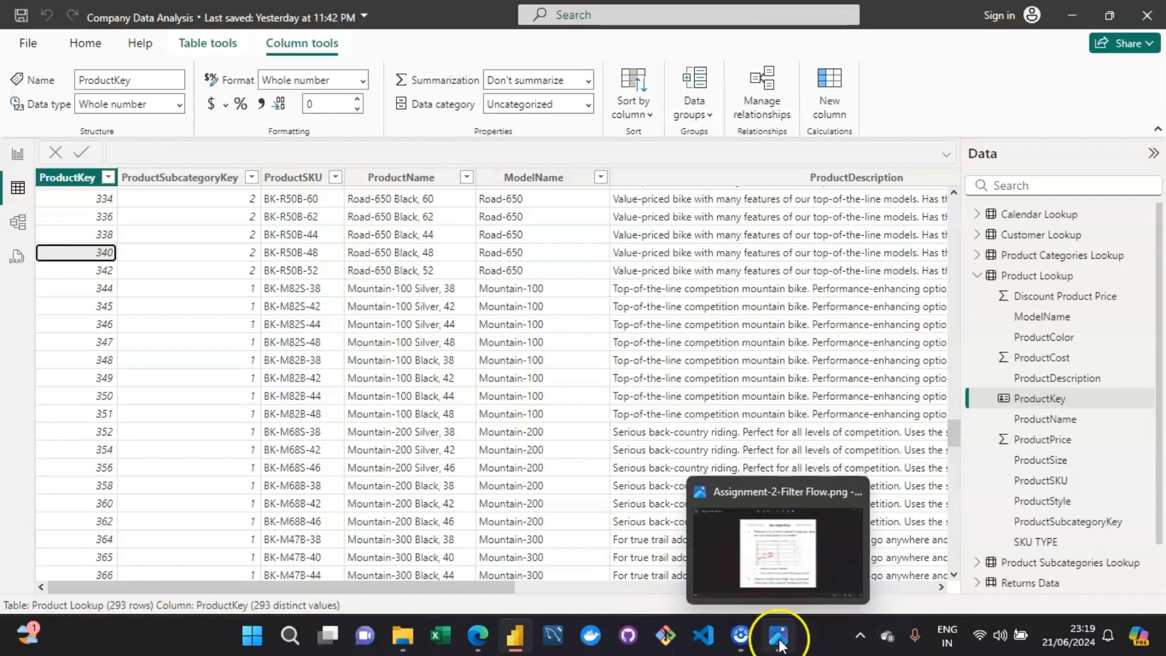
{"action": "mouse_move", "coordinate": [779, 582]}
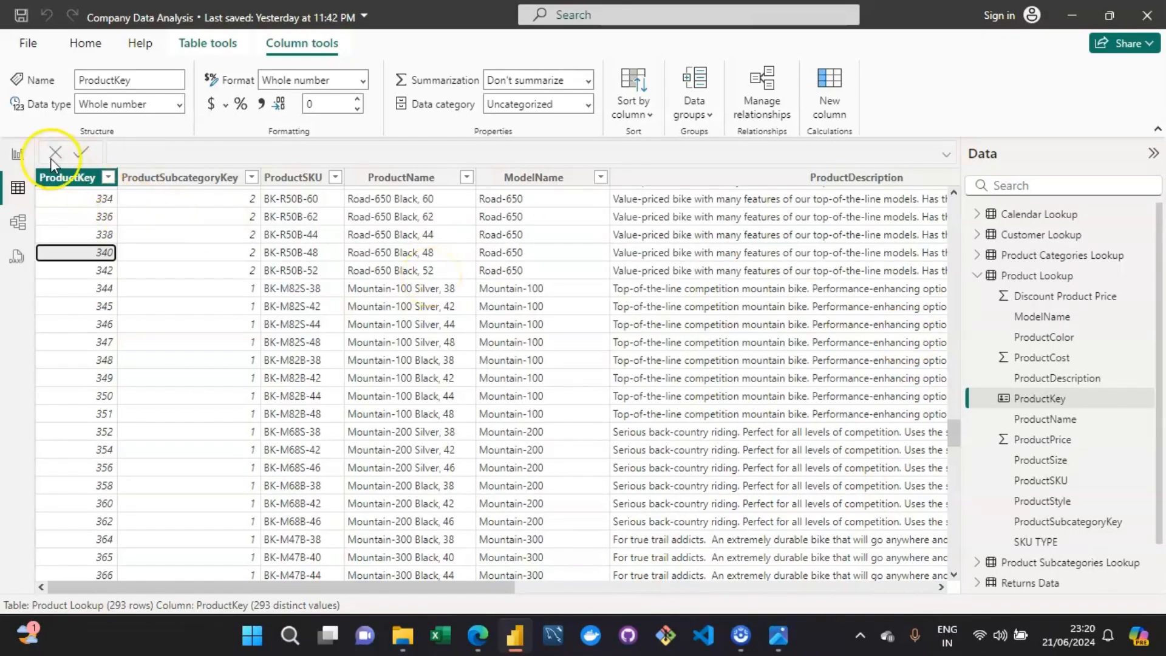
{"action": "left_click", "coordinate": [18, 216]}
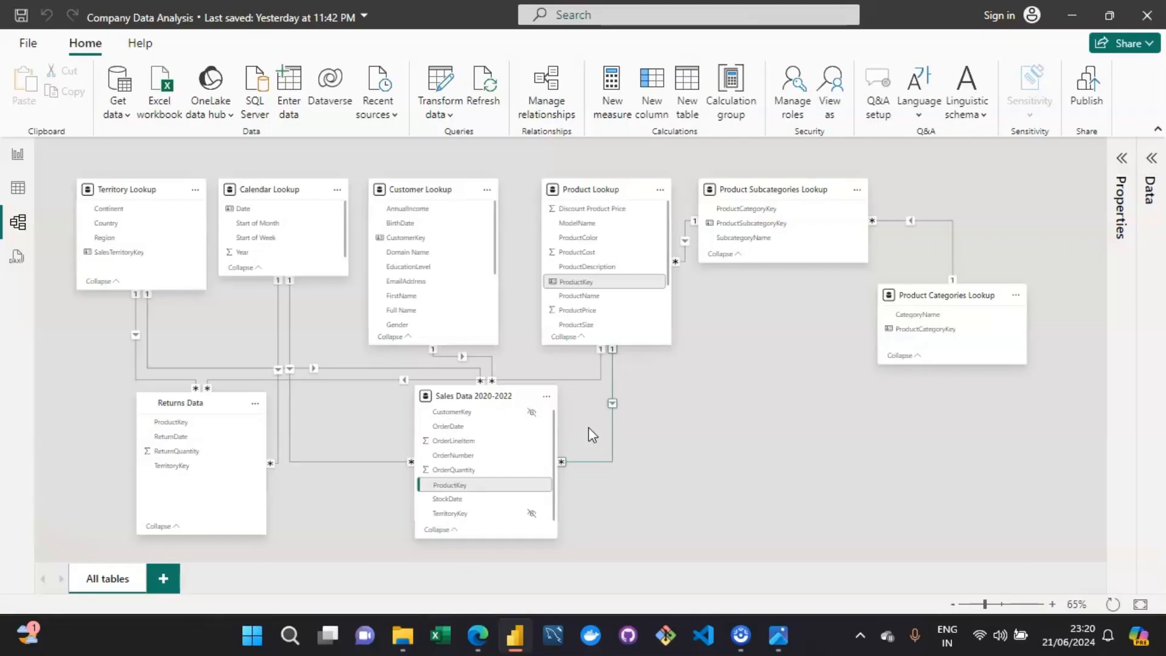
{"action": "left_click_drag", "start_coordinate": [449, 484], "coordinate": [170, 450]}
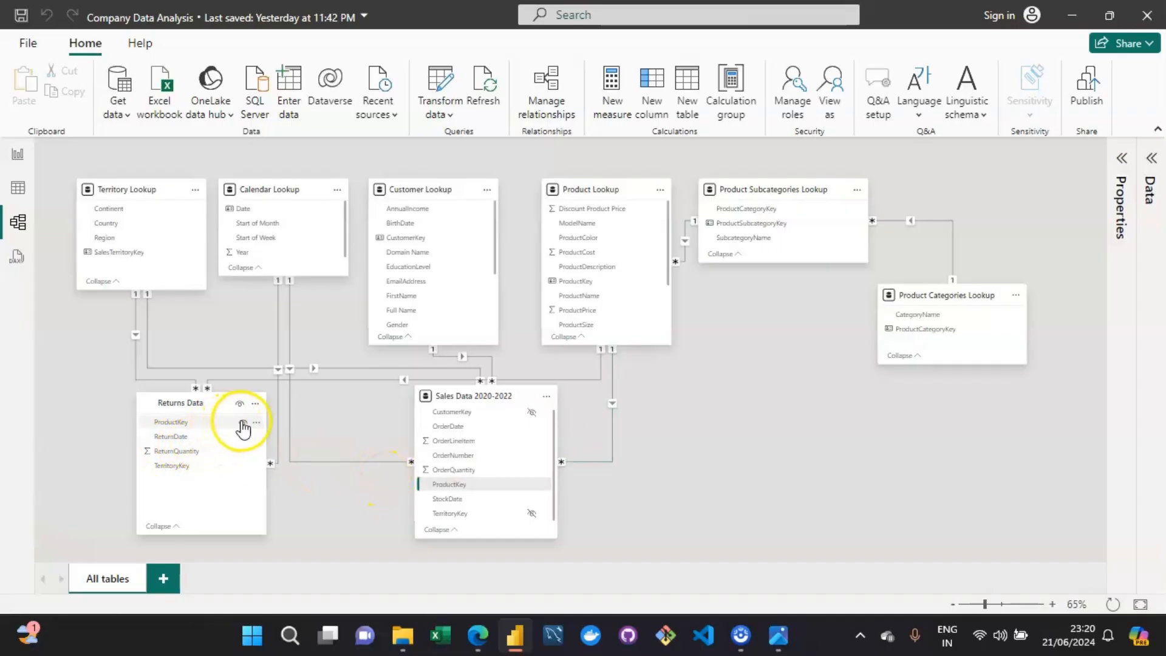
{"action": "left_click", "coordinate": [245, 426]}
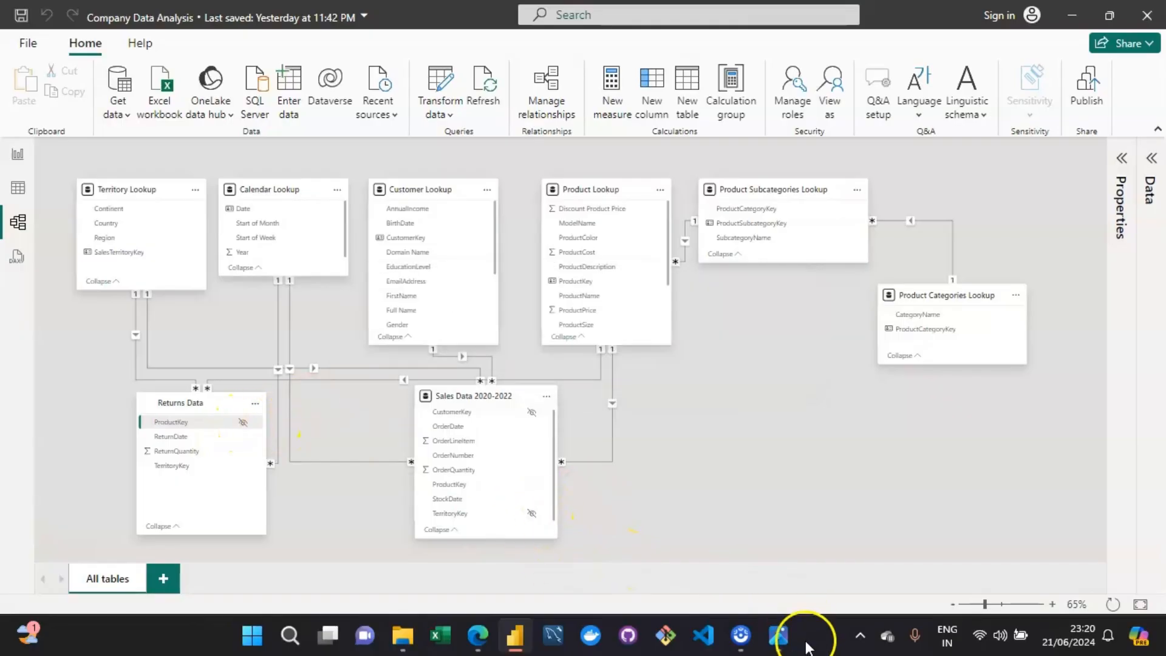
{"action": "left_click", "coordinate": [774, 565]}
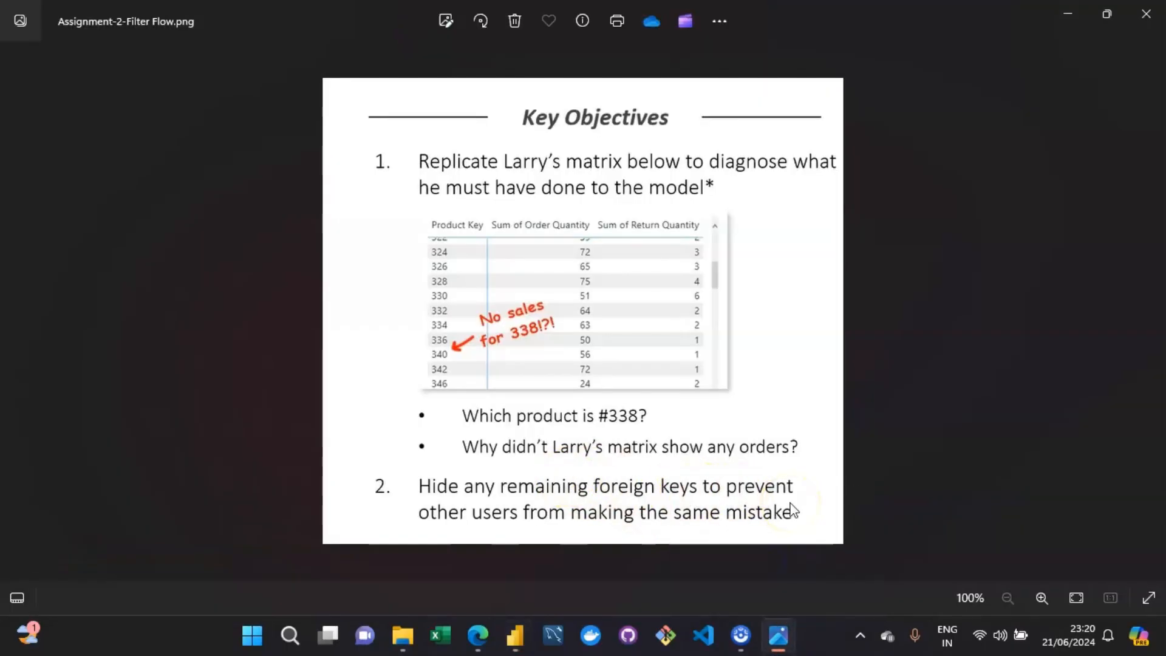
Return to Power BI's model view and hide the ProductKey and OrderDate fields of Sales Data 2020-2022 from report view.
{"action": "left_click", "coordinate": [778, 636]}
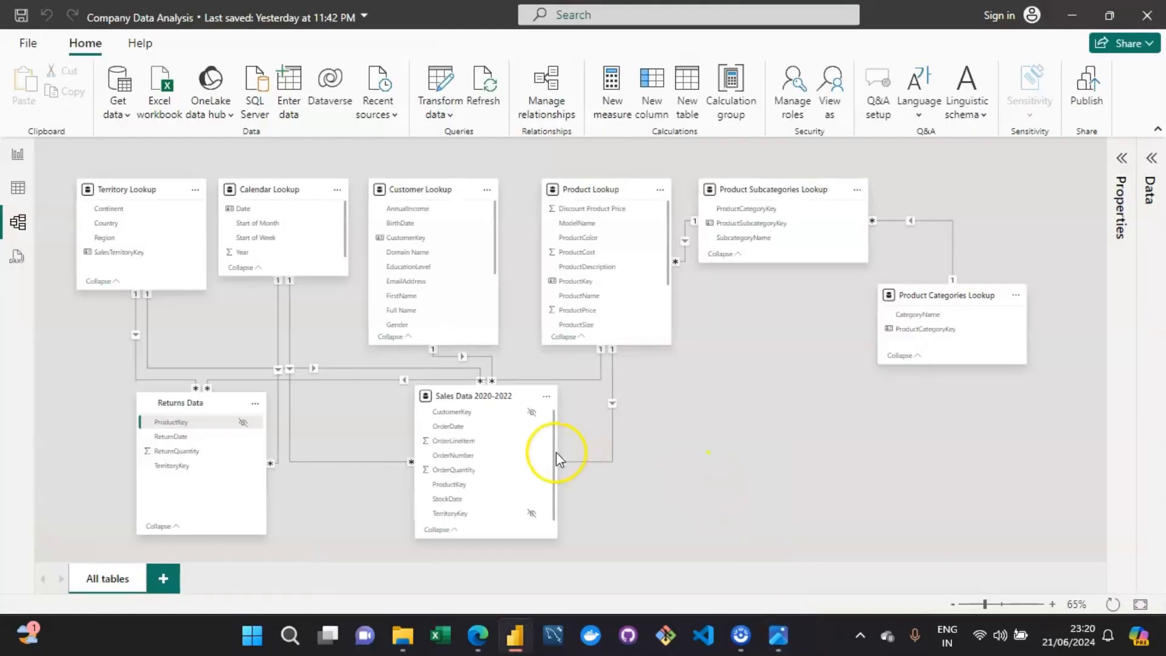
{"action": "left_click", "coordinate": [531, 484]}
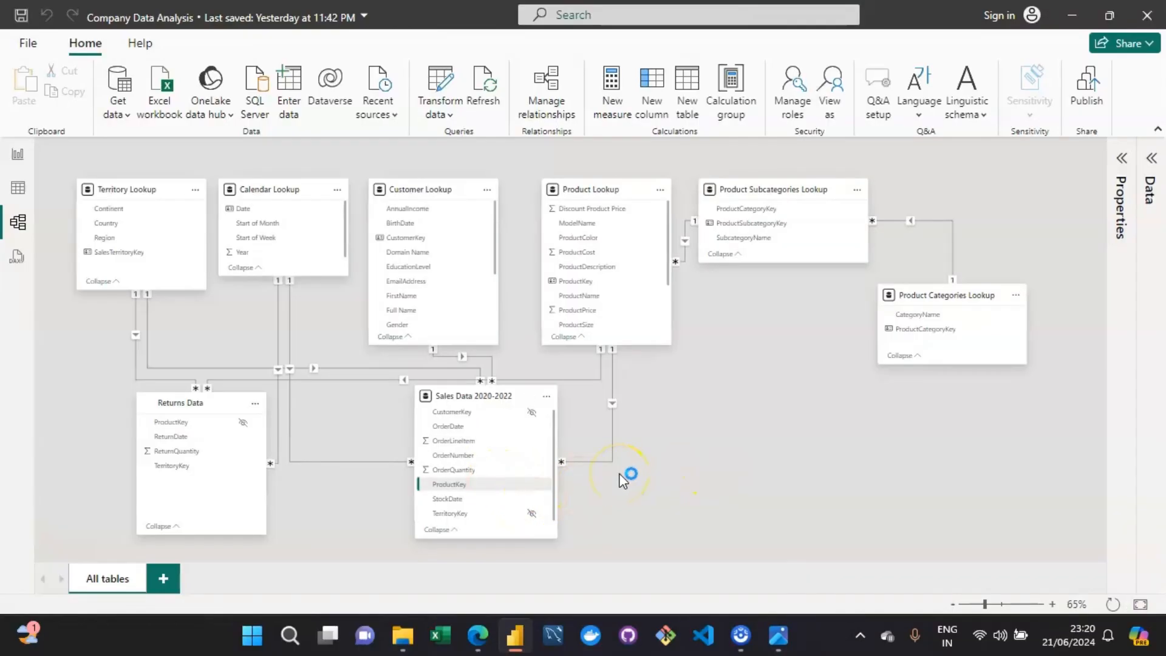
{"action": "left_click", "coordinate": [529, 485]}
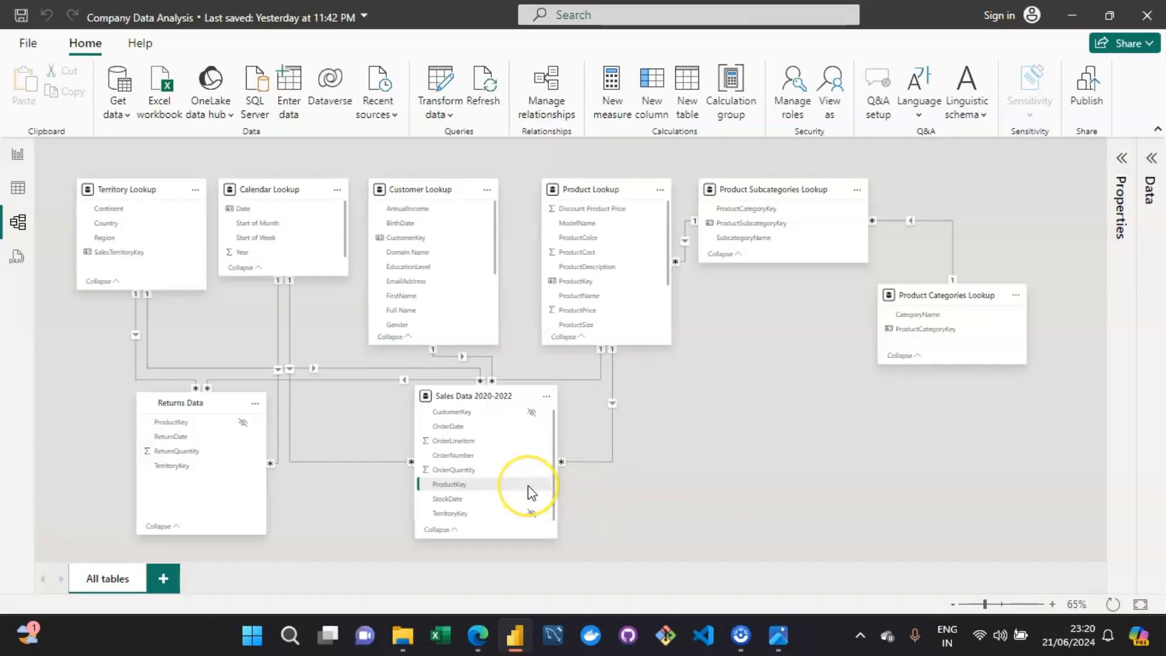
{"action": "left_click", "coordinate": [530, 432]}
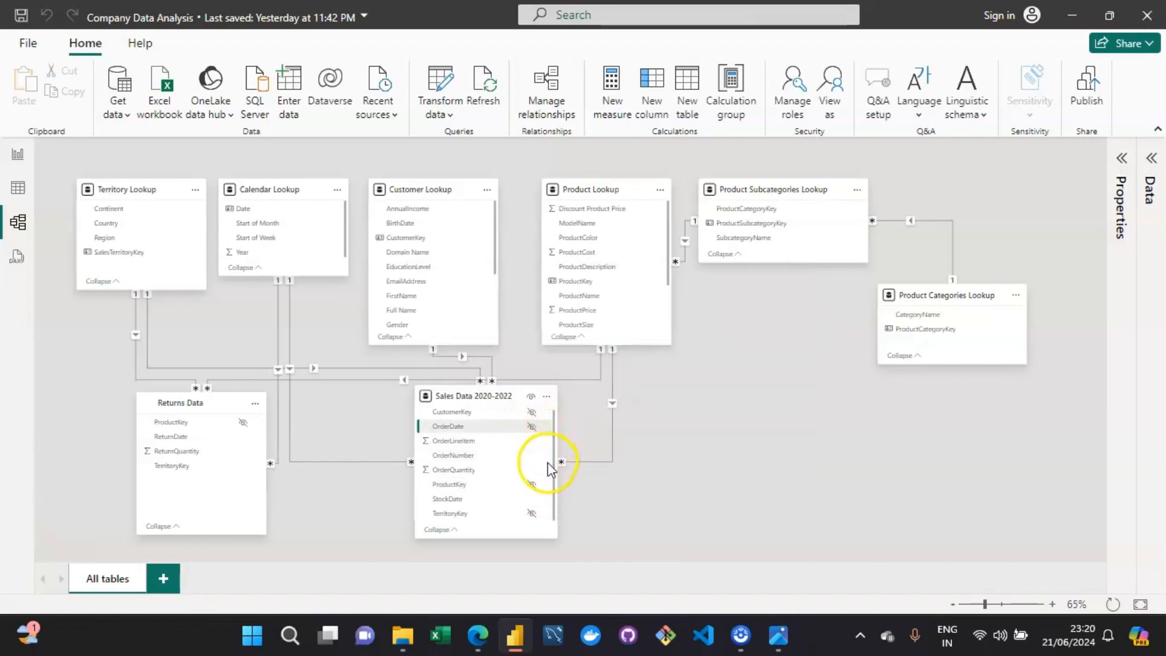
{"action": "left_click", "coordinate": [552, 497]}
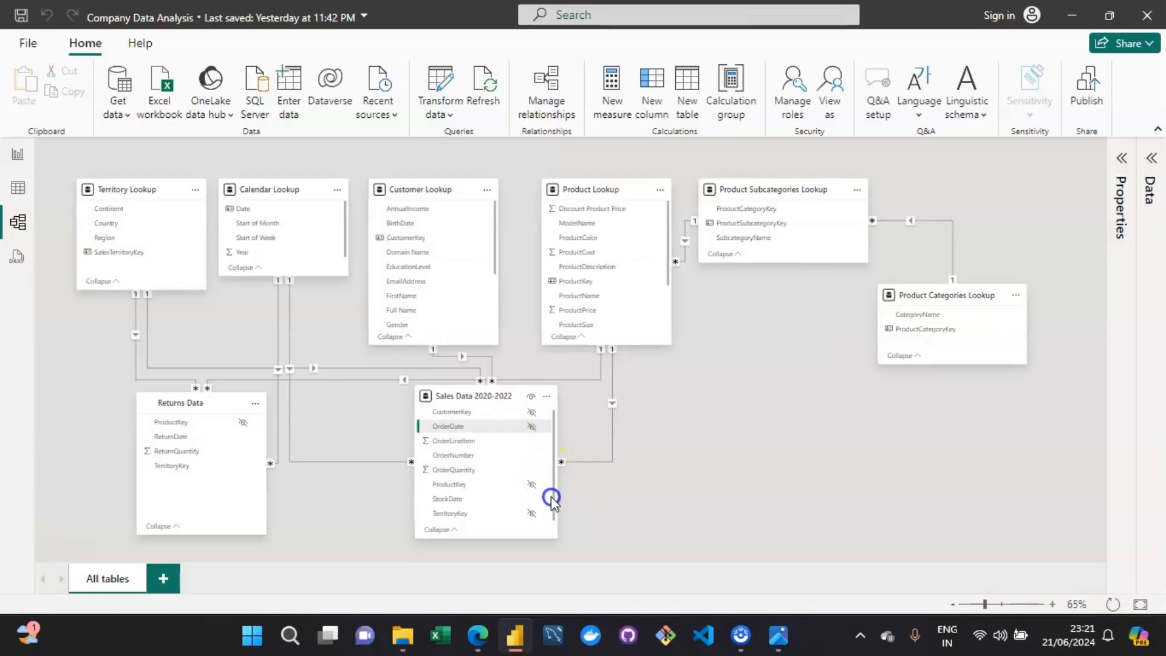
Remove ProductKey from the matrix rows on the report page and expand Returns Data to check which fields it still offers.
{"action": "left_click", "coordinate": [18, 156]}
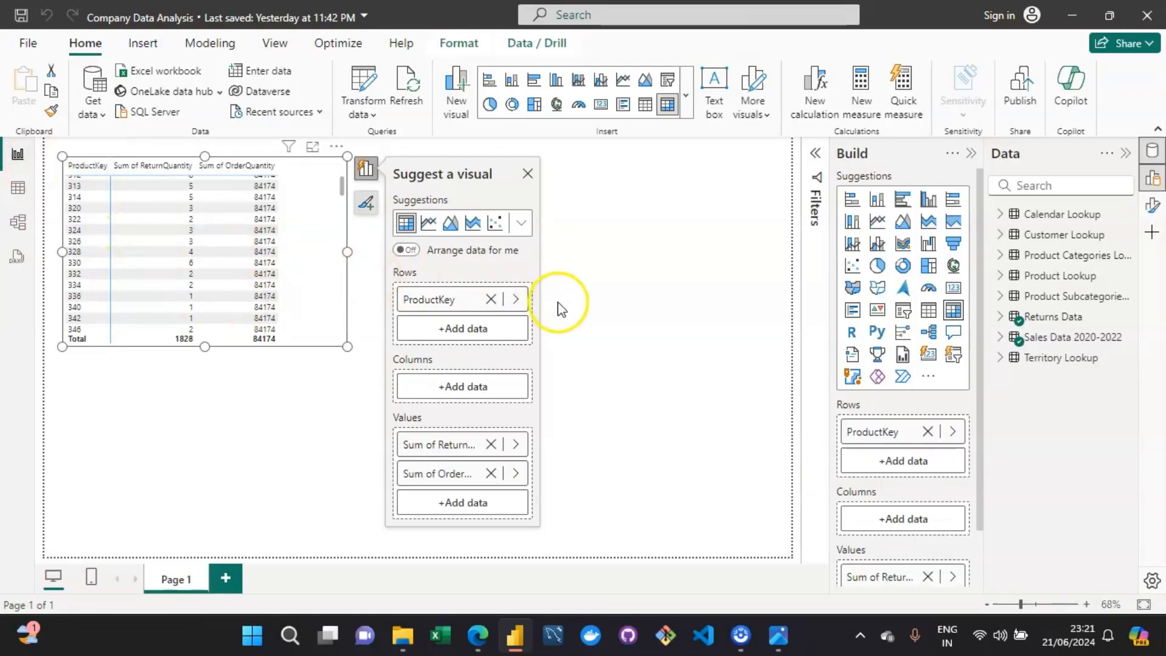
{"action": "left_click", "coordinate": [491, 302]}
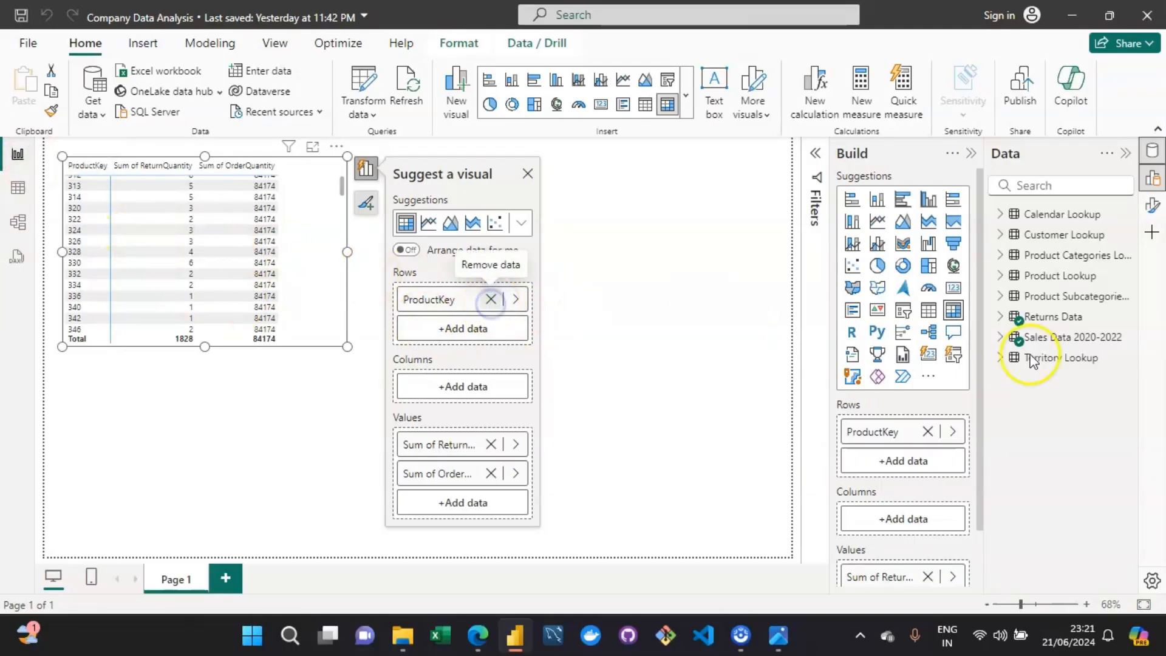
{"action": "left_click", "coordinate": [1014, 315]}
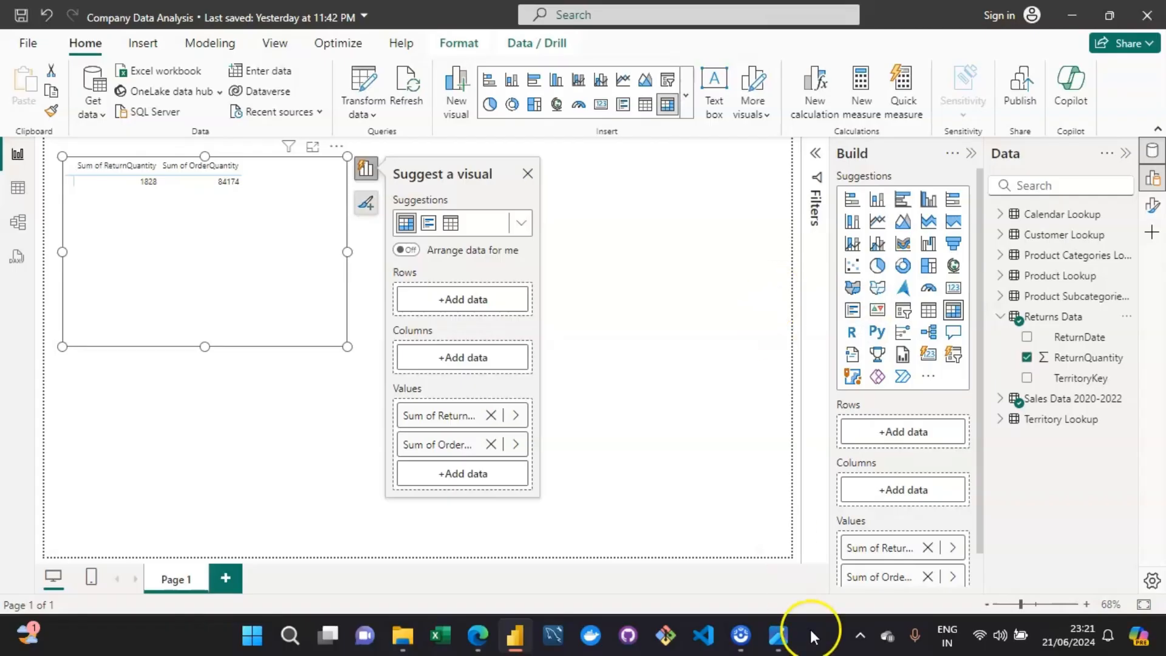
{"action": "mouse_move", "coordinate": [778, 636]}
{"action": "mouse_move", "coordinate": [784, 556]}
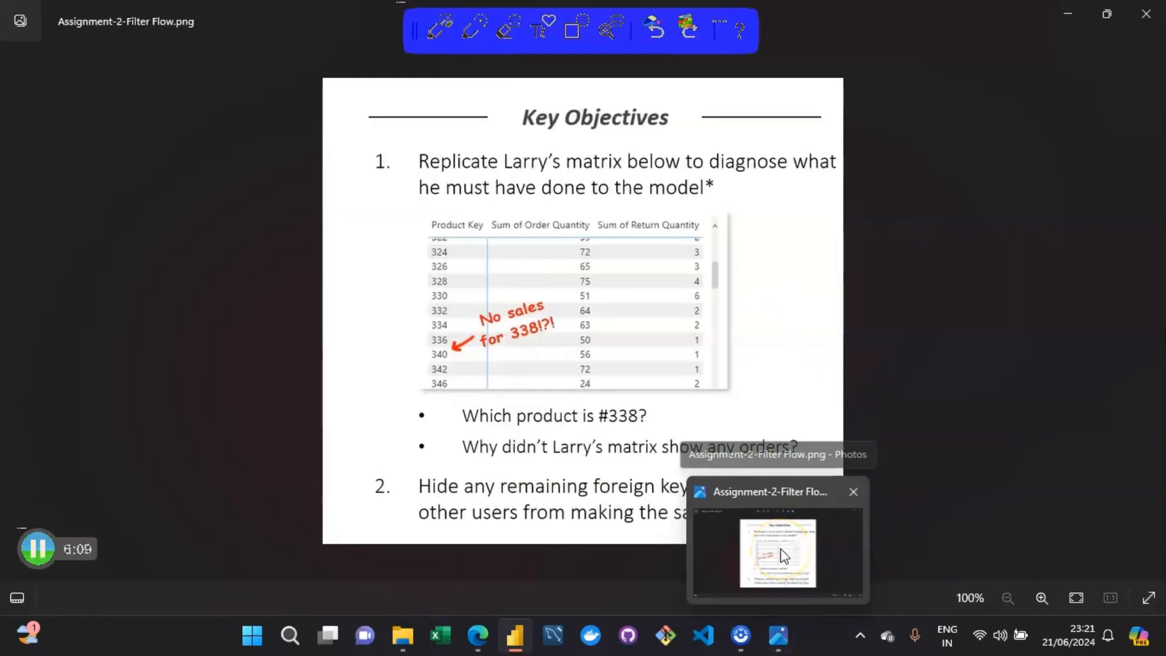